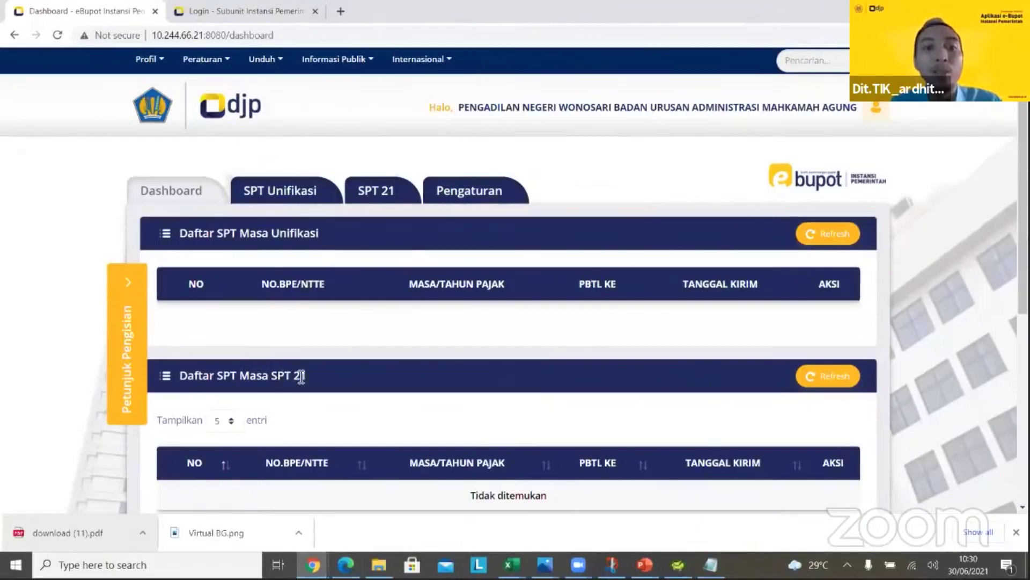
Browse the SPT Unifikasi and SPT 21 sections, ending on the Pengaturan signatory list
click(307, 200)
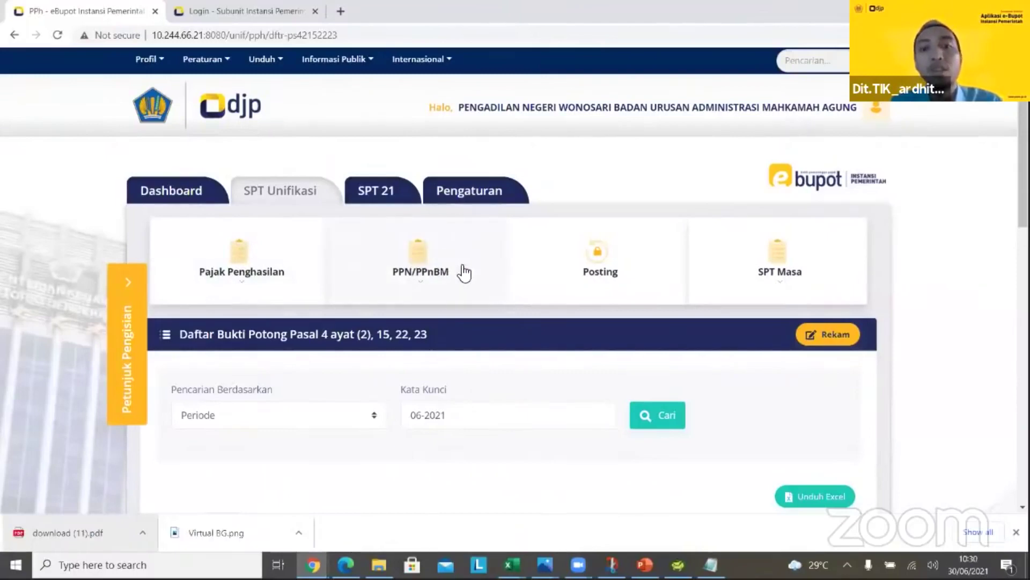
click(391, 201)
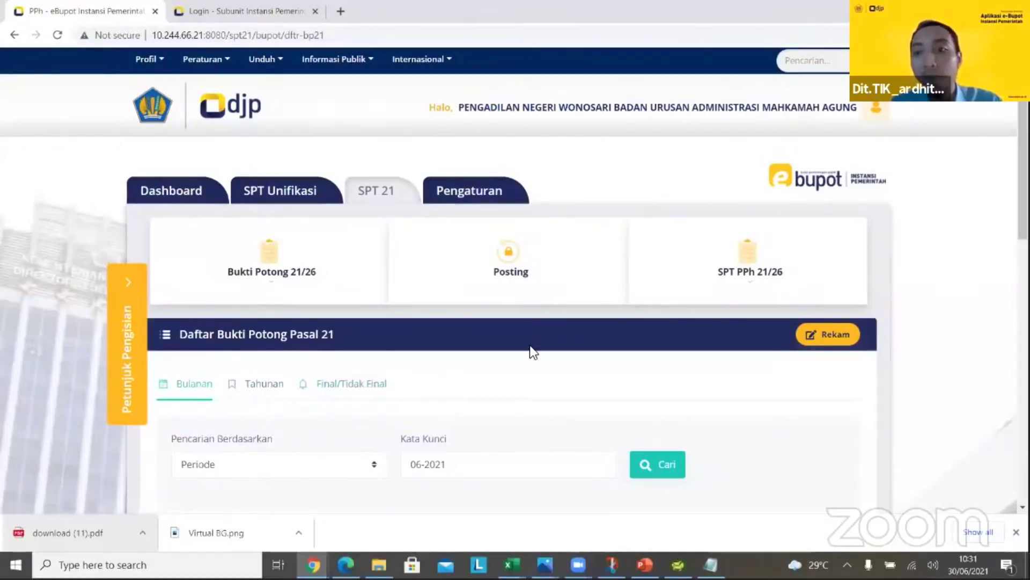
click(488, 196)
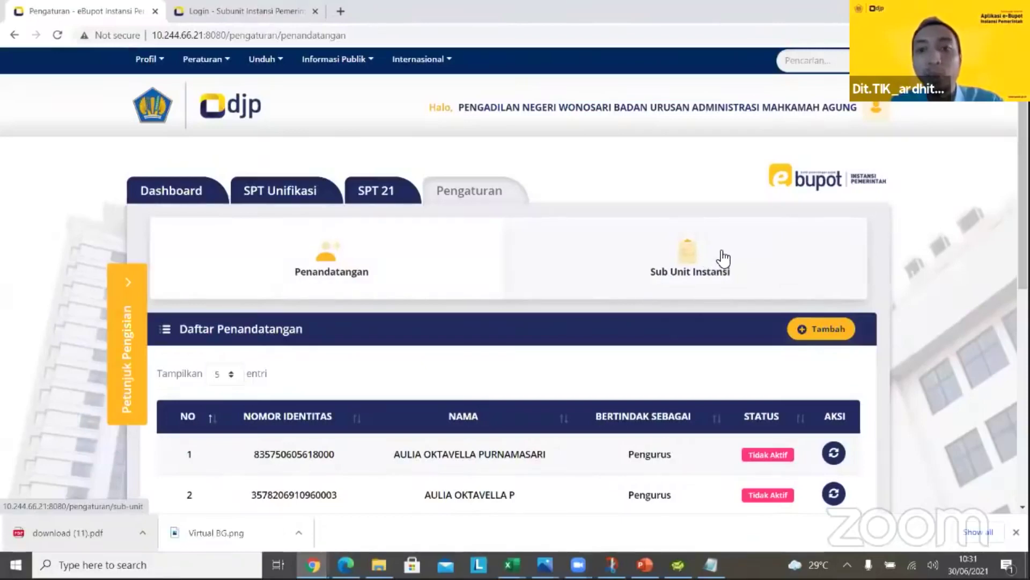
Open the Sub Unit Instansi settings to view Daftar Sub Unit with active sub-unit BENDAHARA 1
click(696, 256)
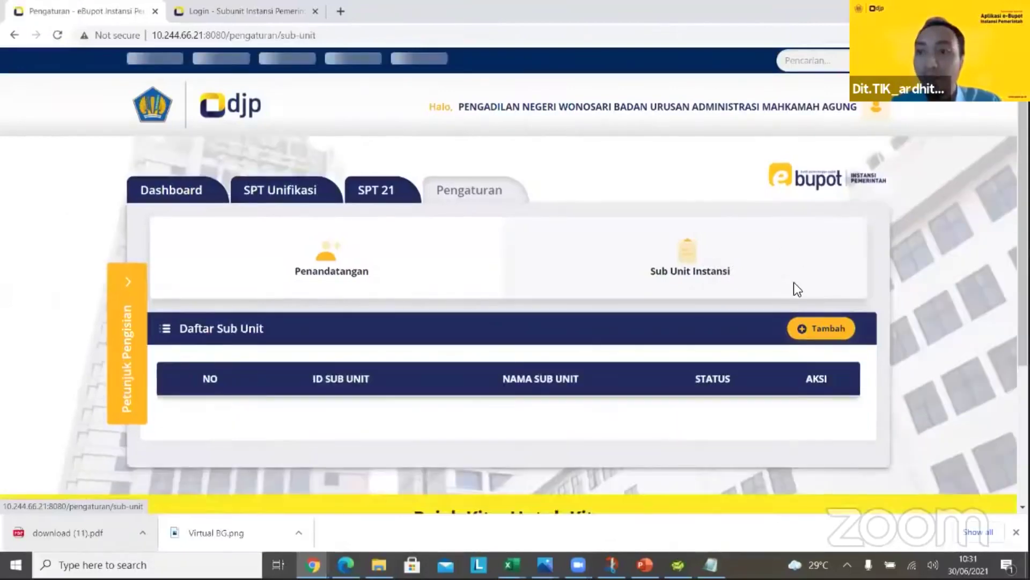
scroll(807, 195, down, 1)
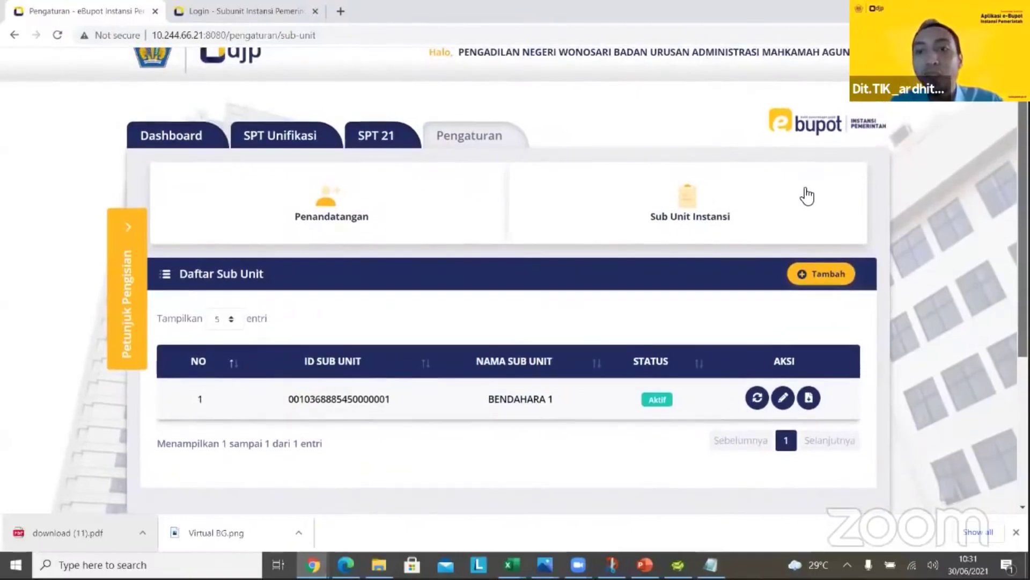
scroll(807, 196, up, 1)
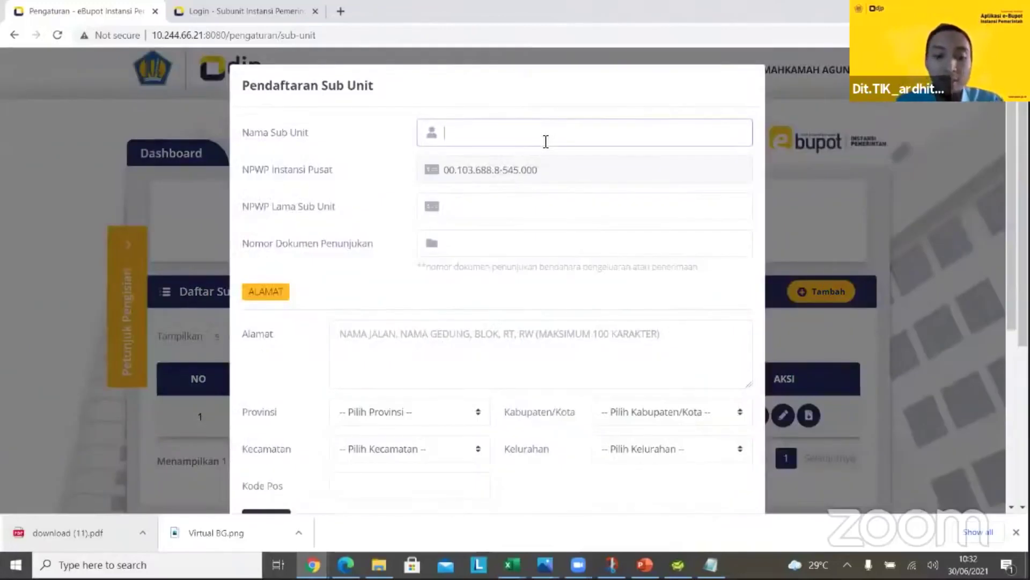
Enter sub-unit name BENDAHARA SUBUNIT 2, an all-zero old NPWP, document S-123 and address JALAN SALOKA
text(NDAH)
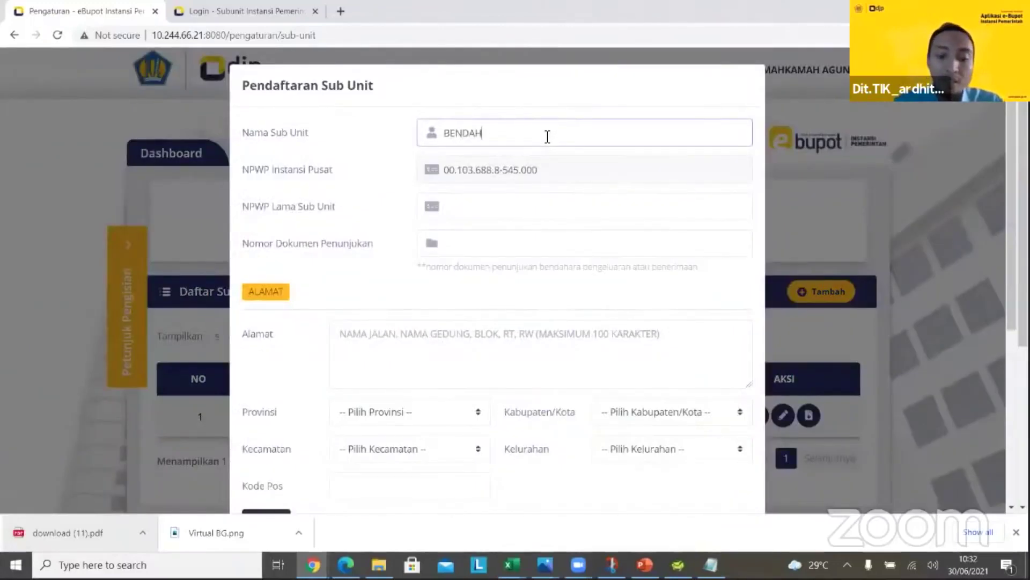
text(ARA SUBUNI)
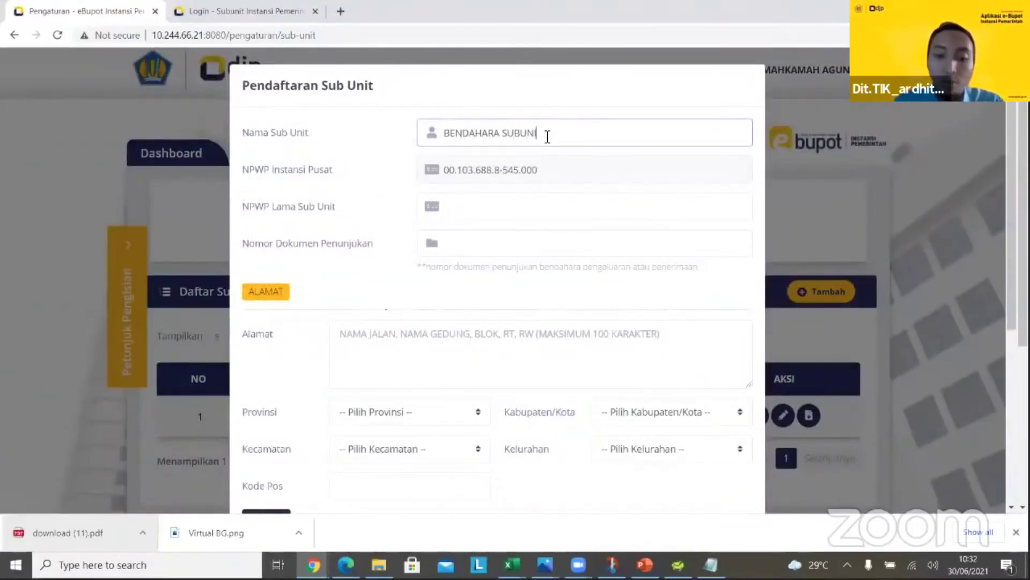
text(T )
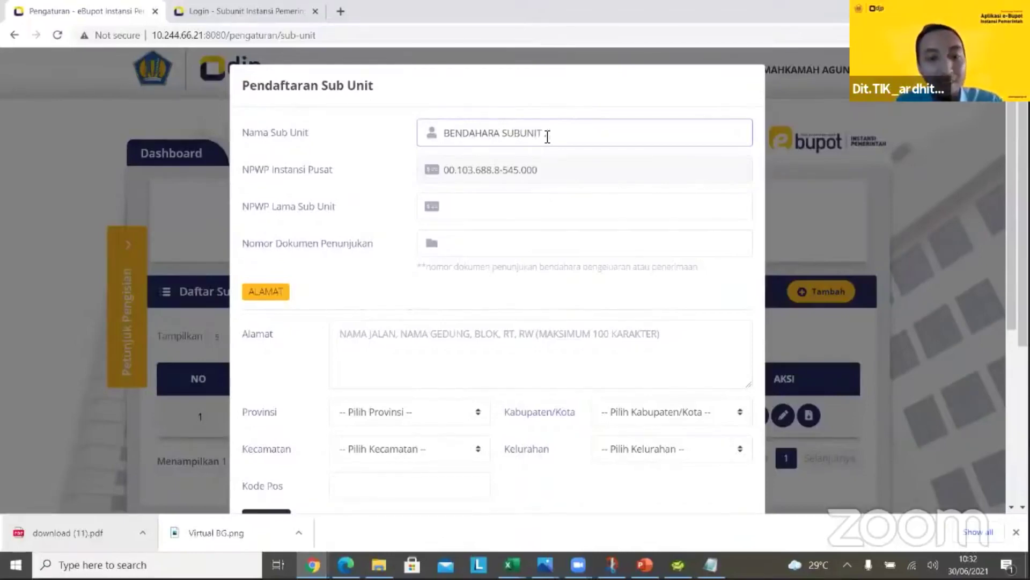
text(2)
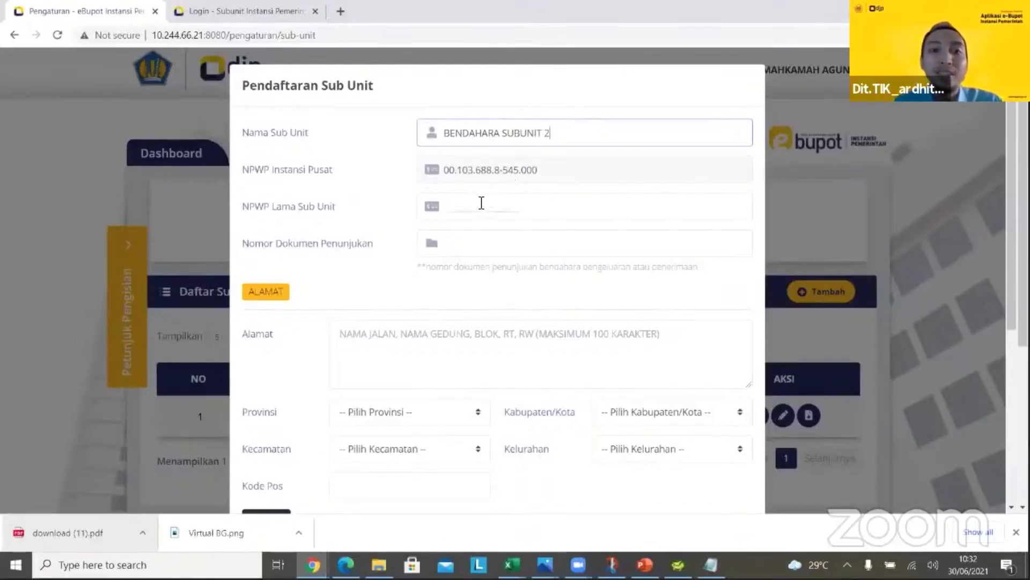
click(483, 197)
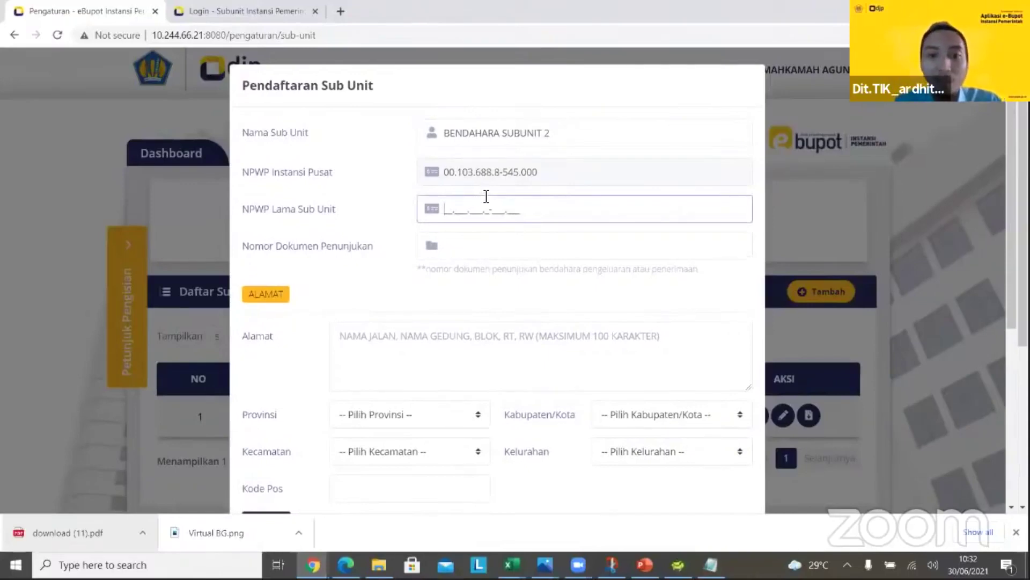
text(00.000.000.0-0)
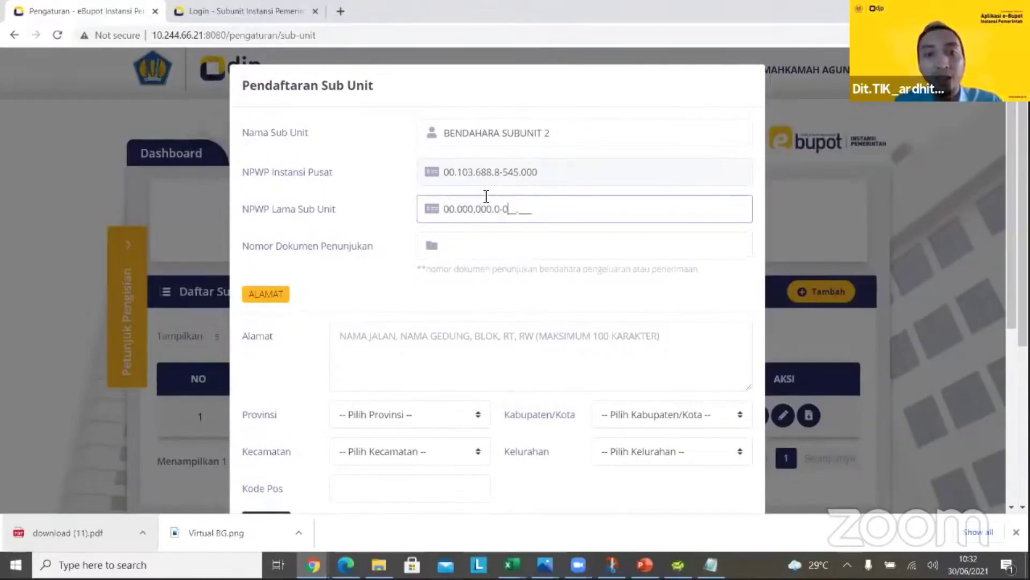
text(00.000)
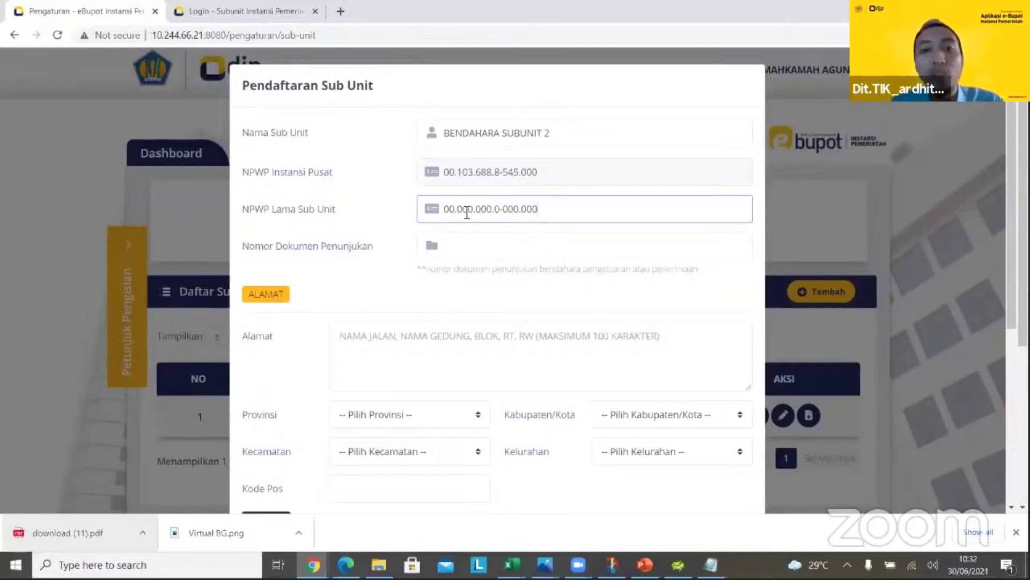
click(478, 240)
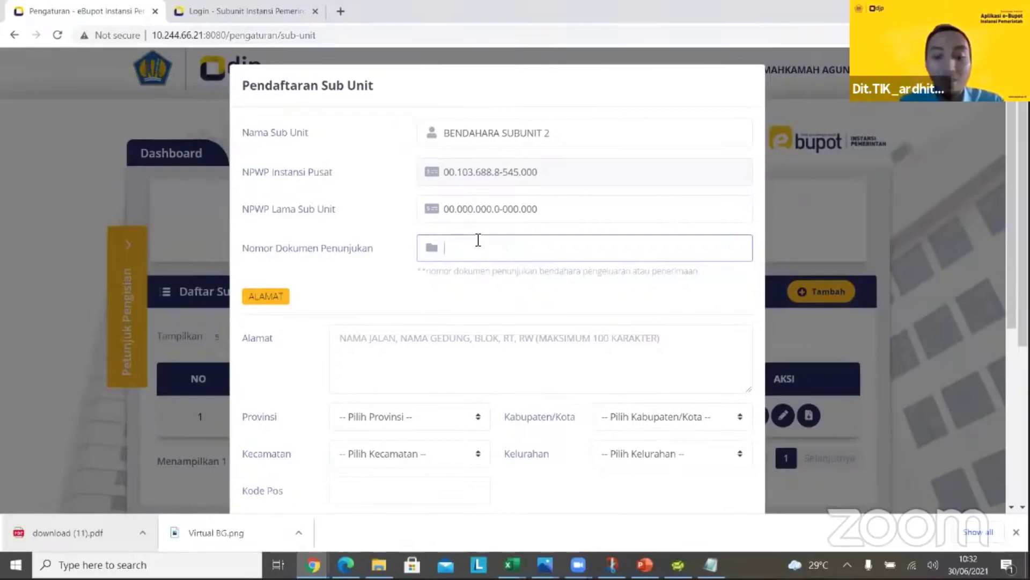
text(-123)
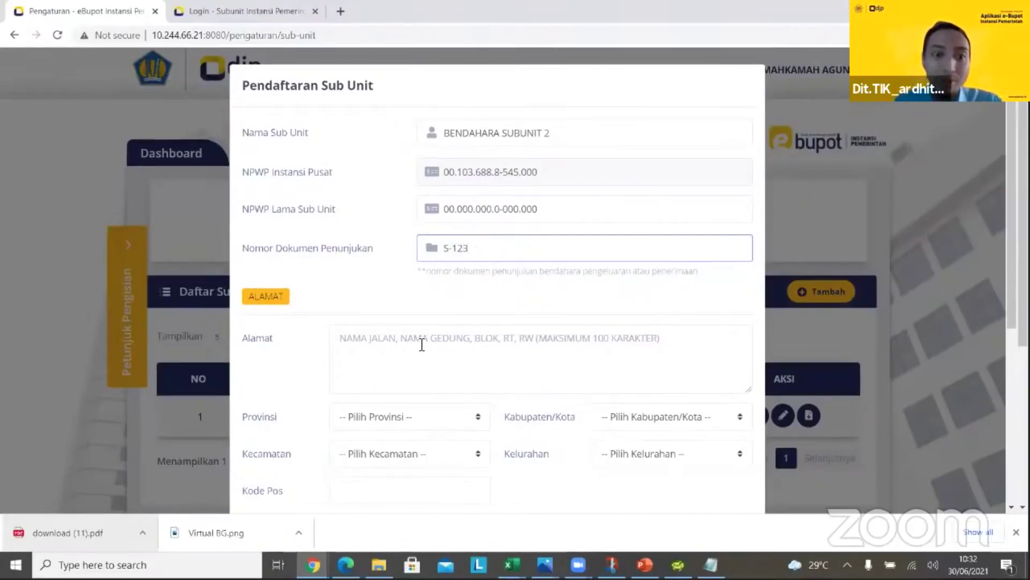
click(425, 339)
text(JALA)
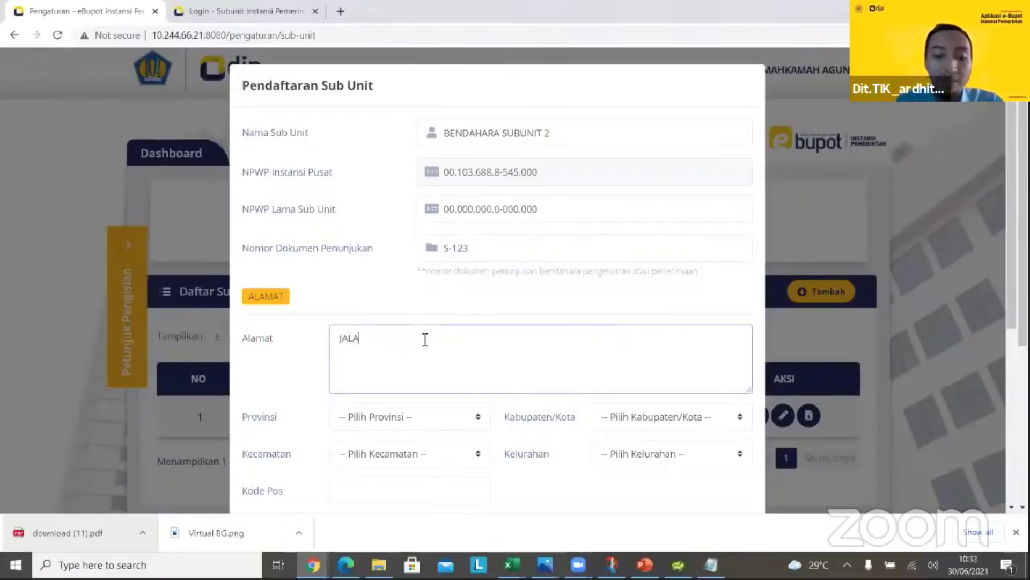
text(N SALOKA)
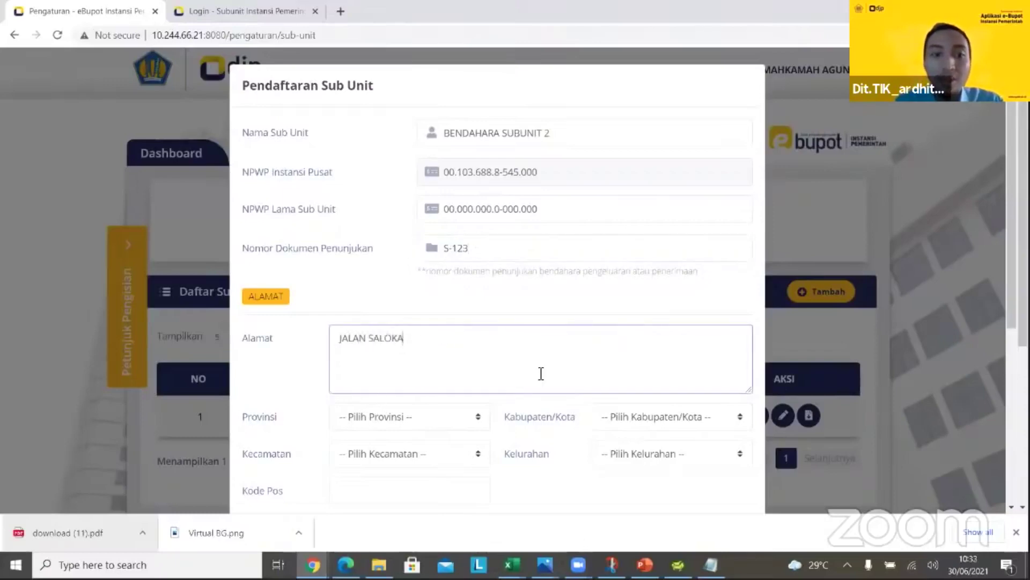
Choose province JAWA TENGAH, regency KAB. SRAGEN, district MIRI and village SOKO
click(455, 416)
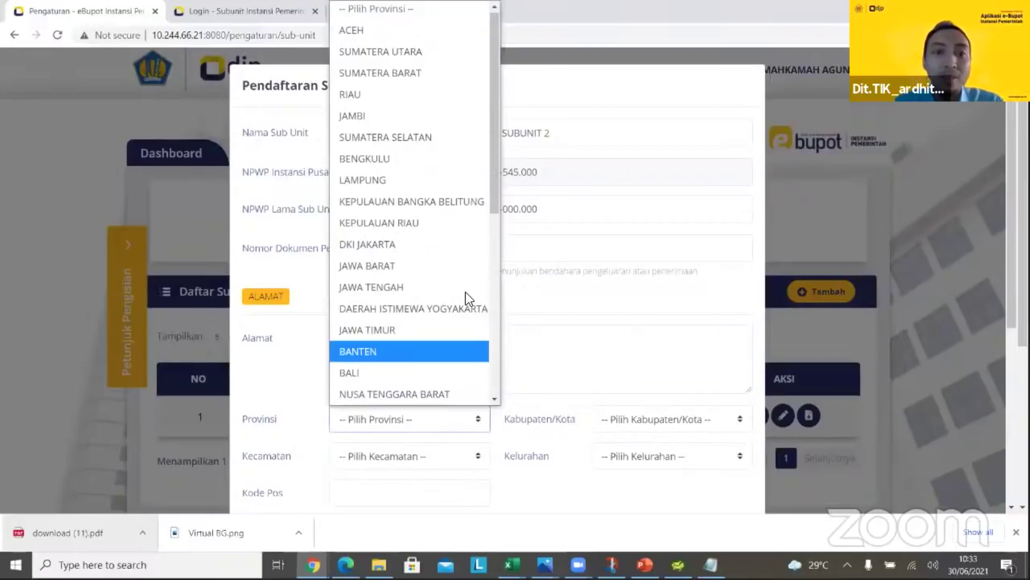
click(618, 419)
click(597, 412)
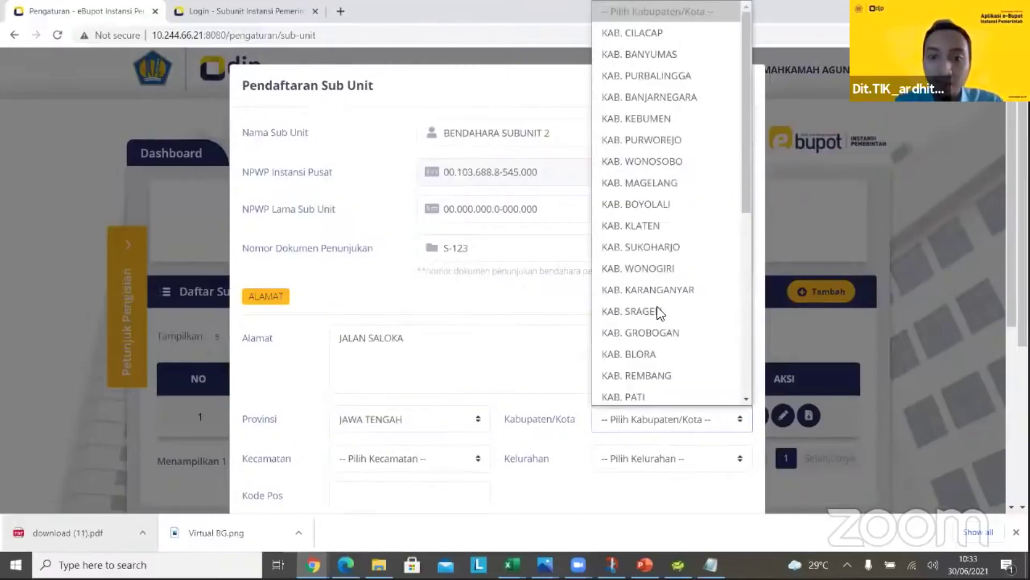
click(632, 311)
click(425, 457)
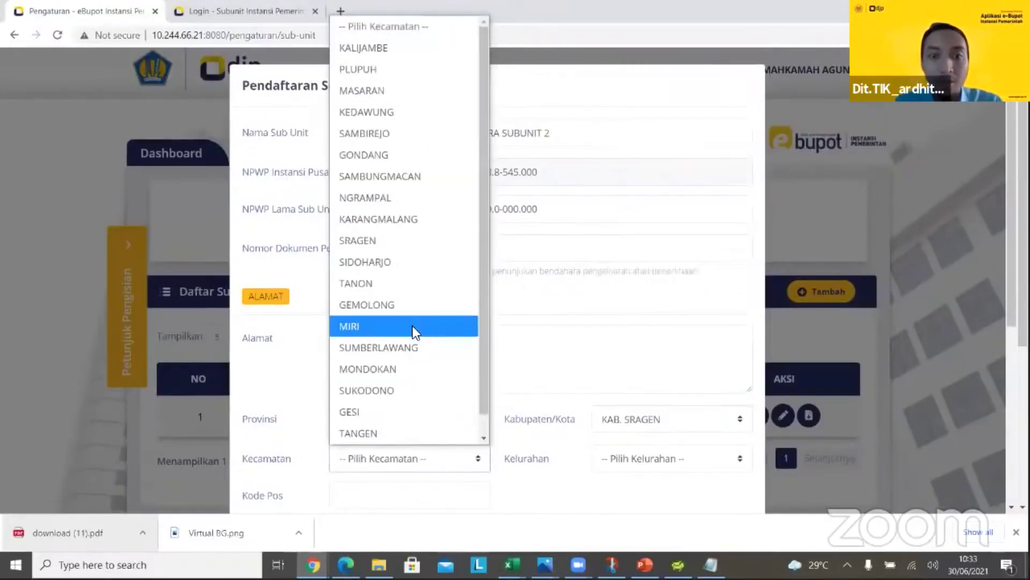
click(598, 453)
click(671, 459)
click(673, 345)
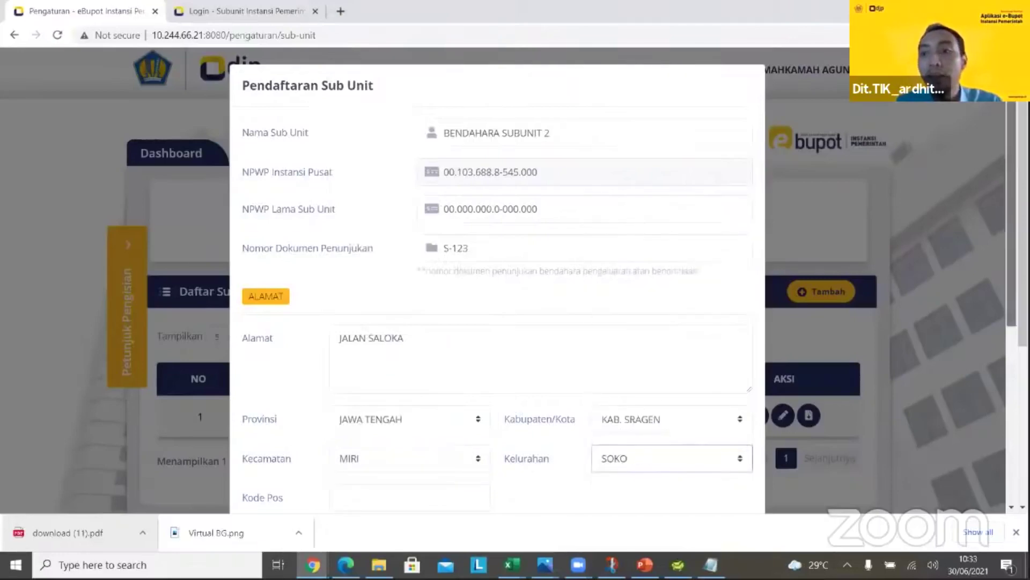
scroll(601, 334, down, 4)
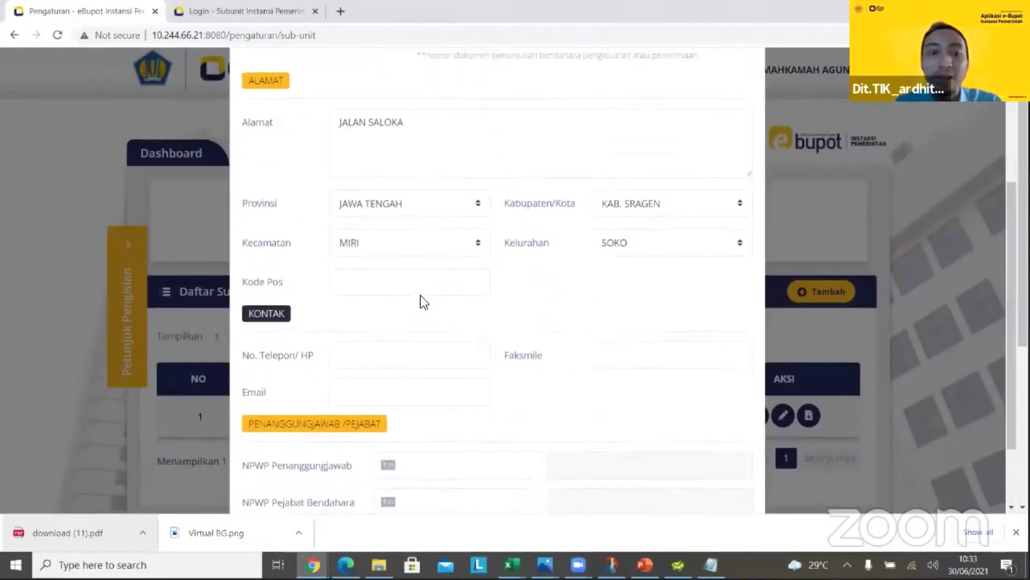
Fill in postal code 57281, the sub-unit's phone number, fax number and contact e-mail
click(427, 294)
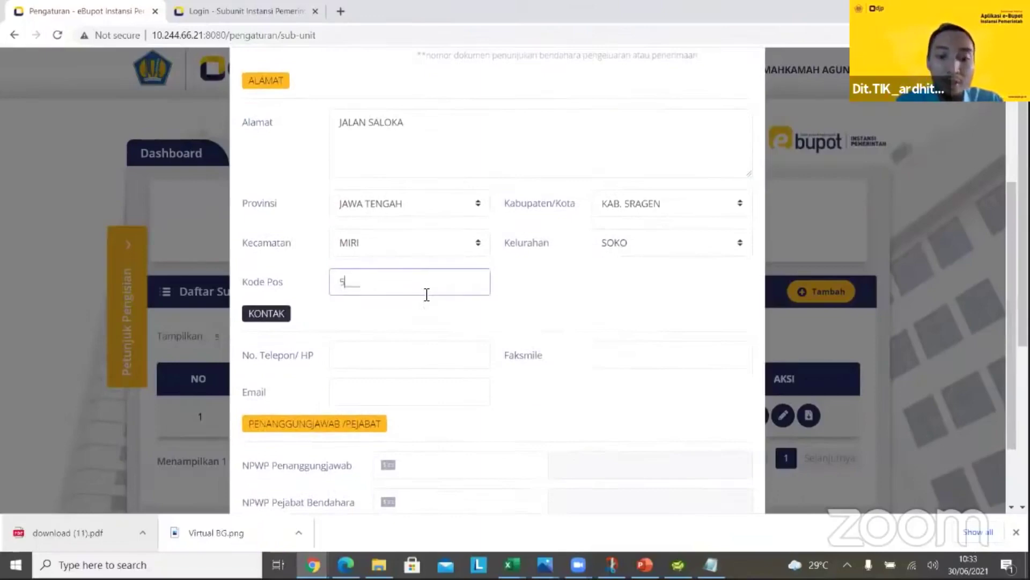
text(572)
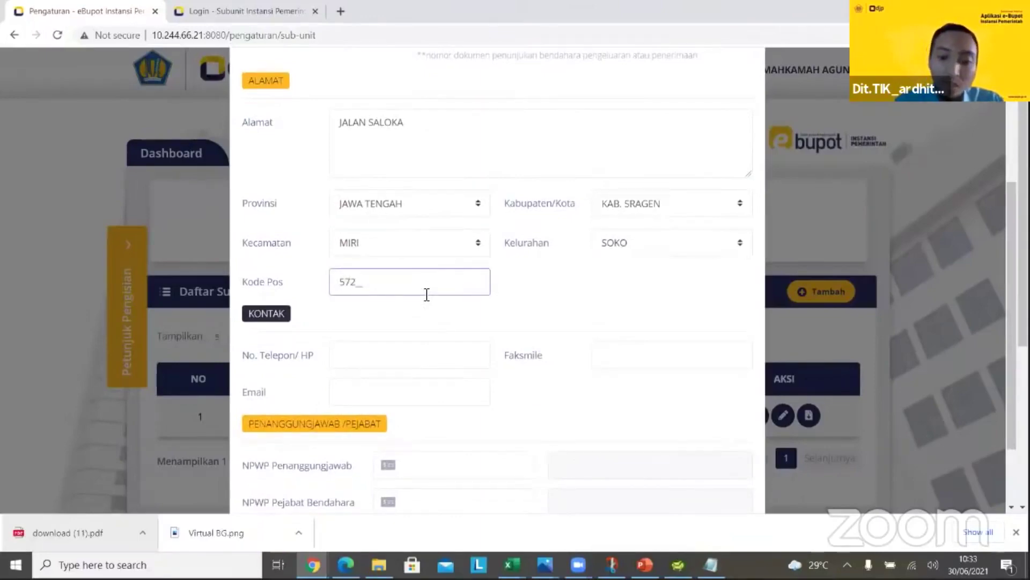
text(81)
click(385, 357)
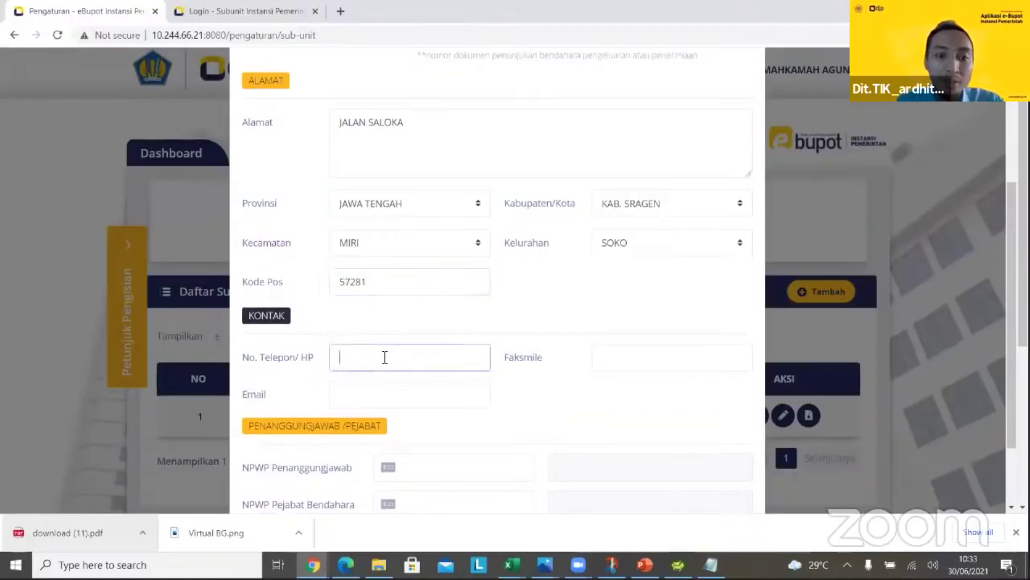
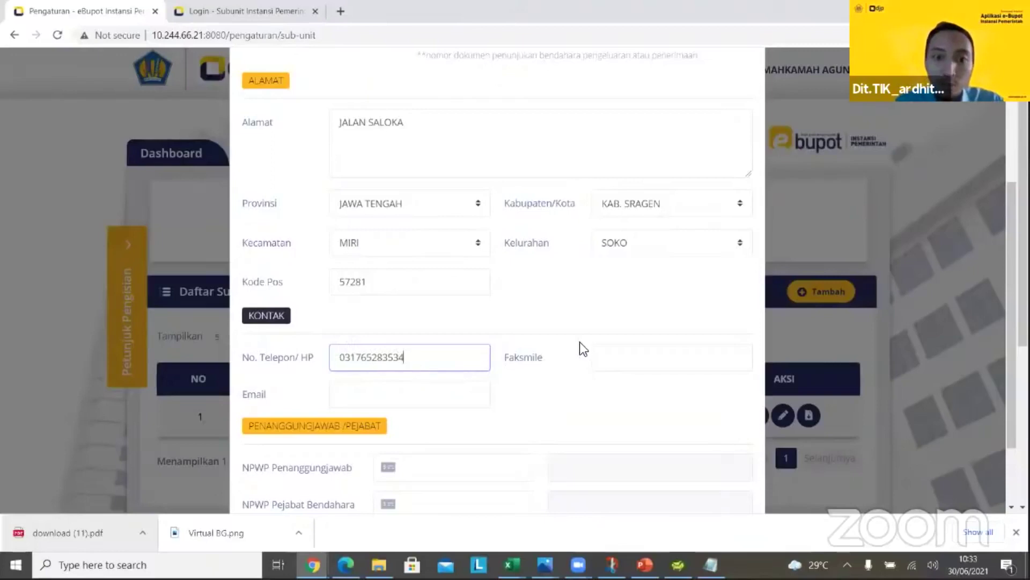
click(602, 355)
text(2435)
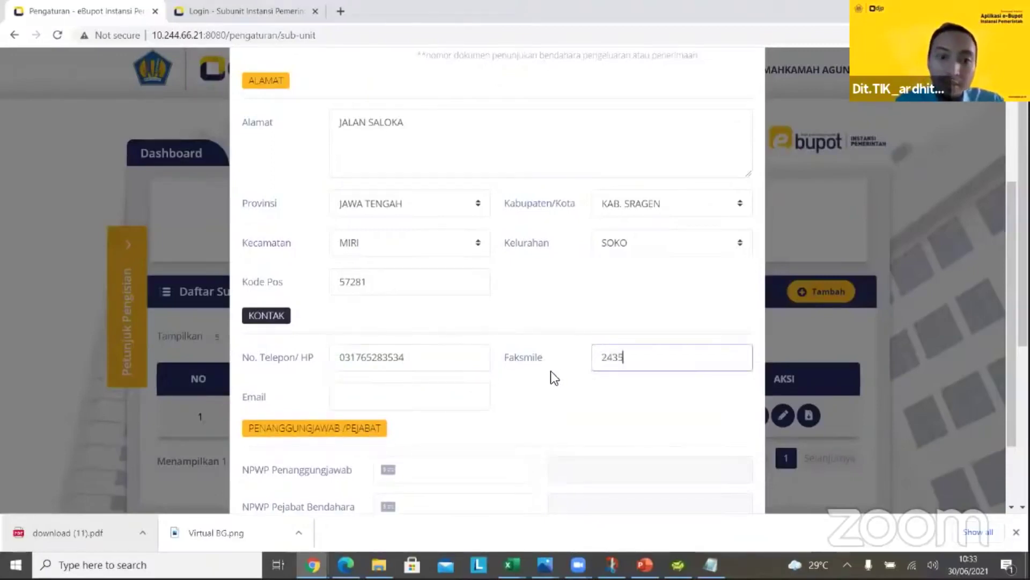
click(465, 408)
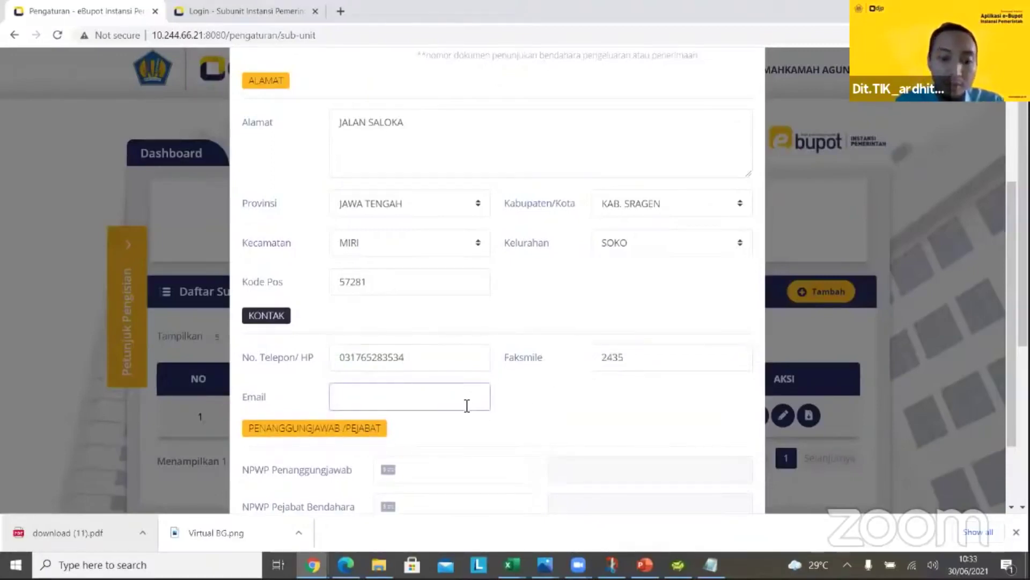
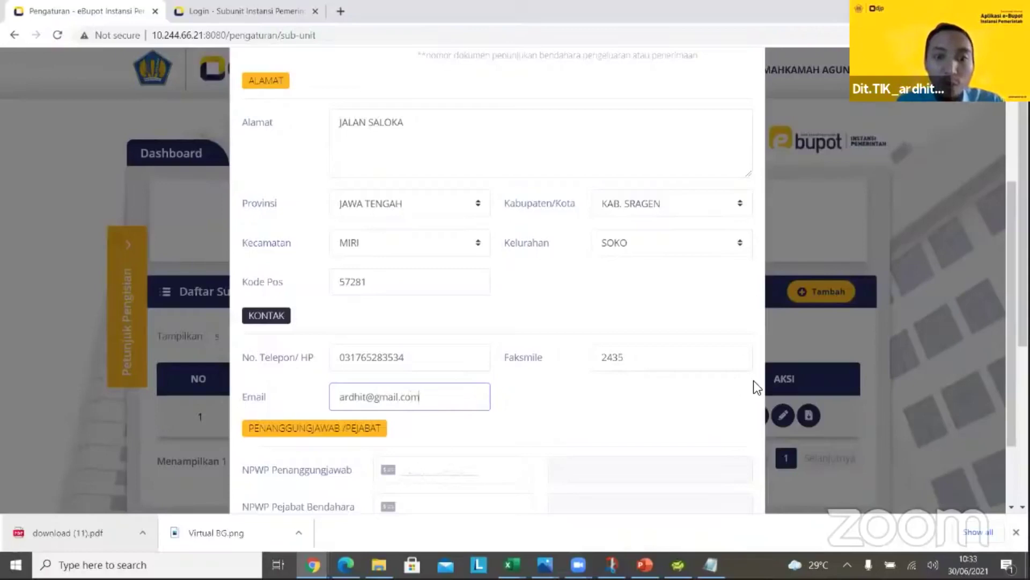
Enter the responsible official's NPWP in the lower part of the form
key(Tab)
drag(1010, 247, 1010, 253)
scroll(427, 386, down, 2)
click(409, 387)
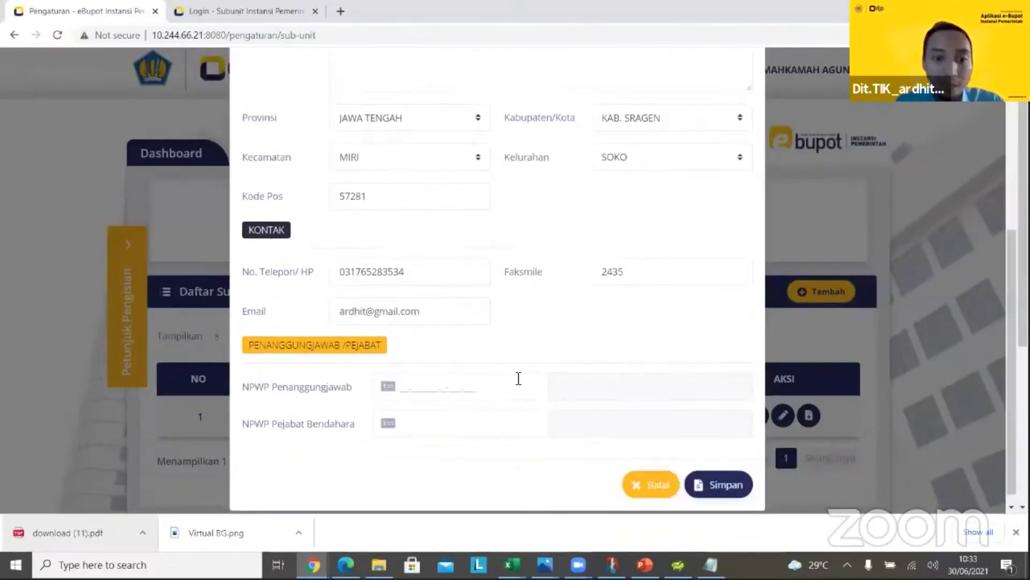
click(525, 378)
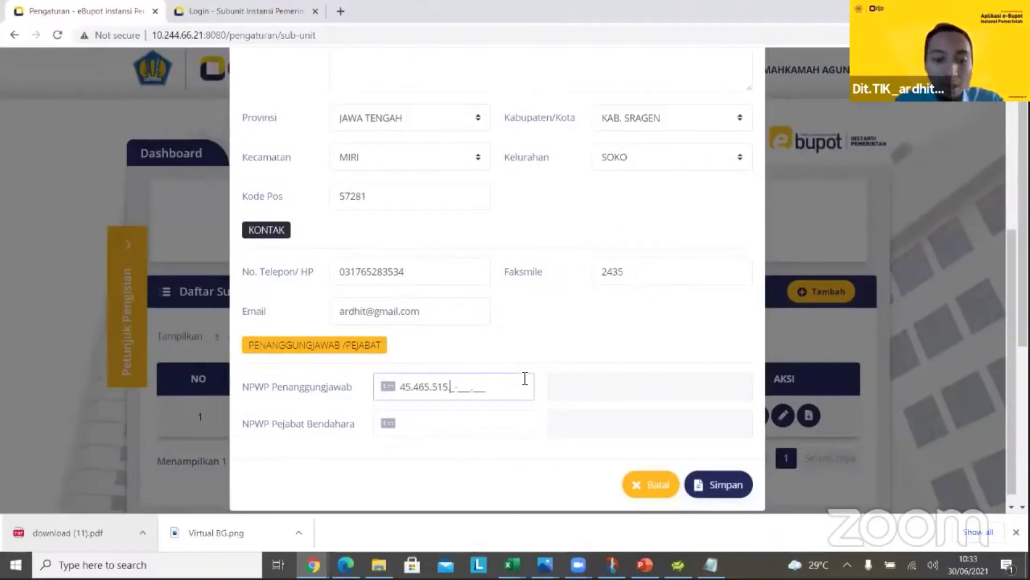
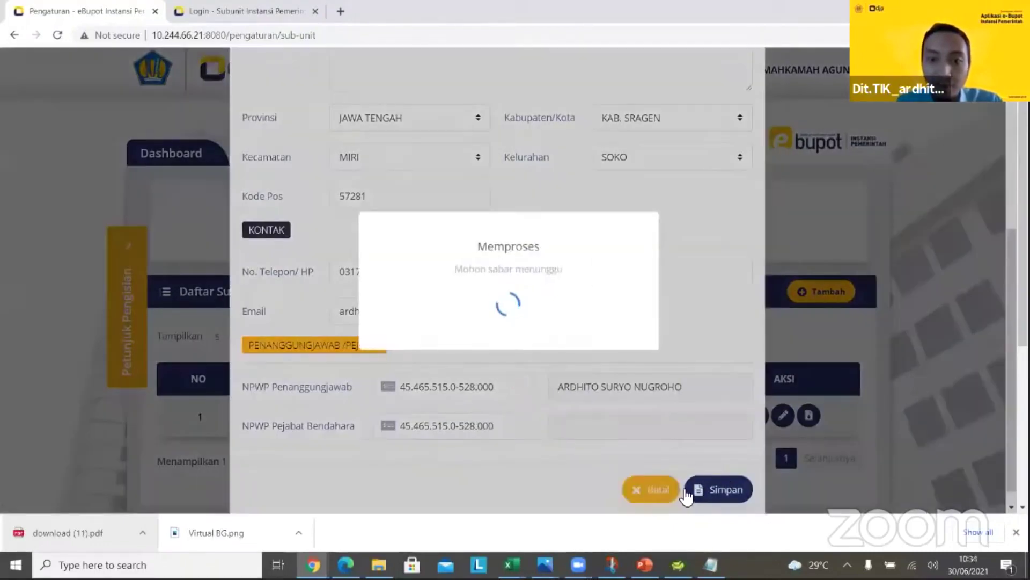
Save the new sub-unit and acknowledge the Berhasil confirmation
key(Return)
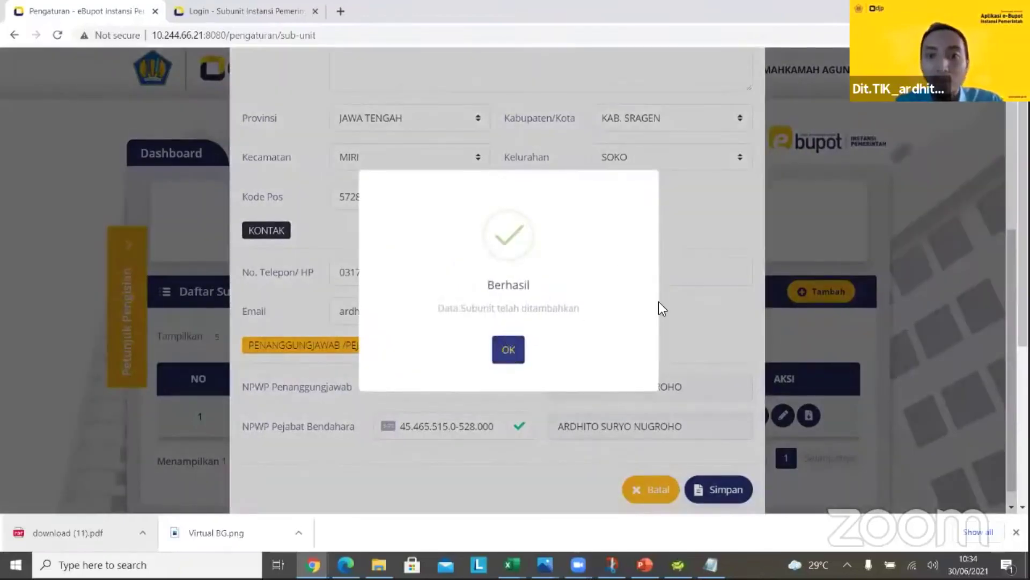
click(509, 350)
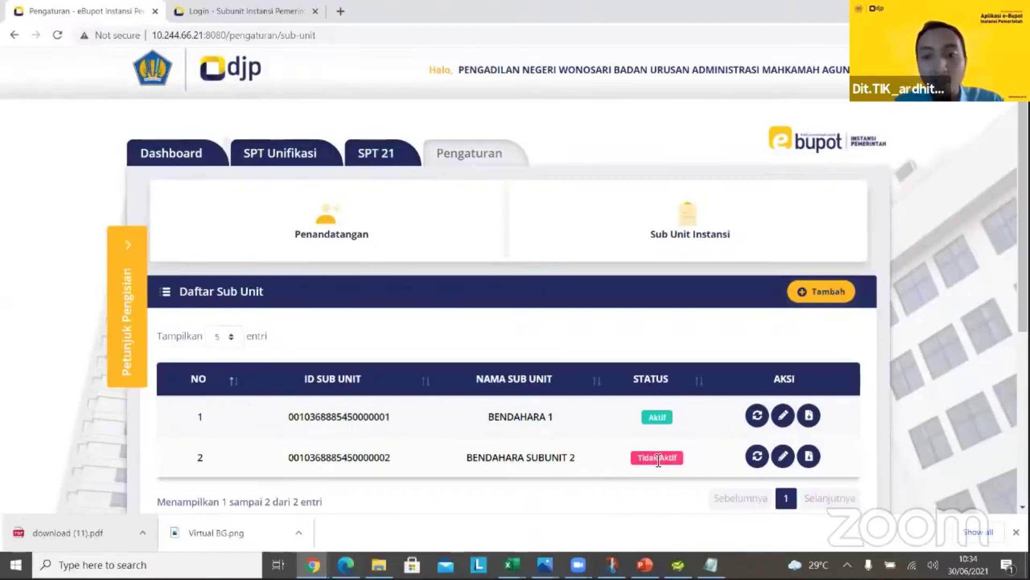
Activate BENDAHARA SUBUNIT 2, then open and cancel its Ubah edit form
click(758, 454)
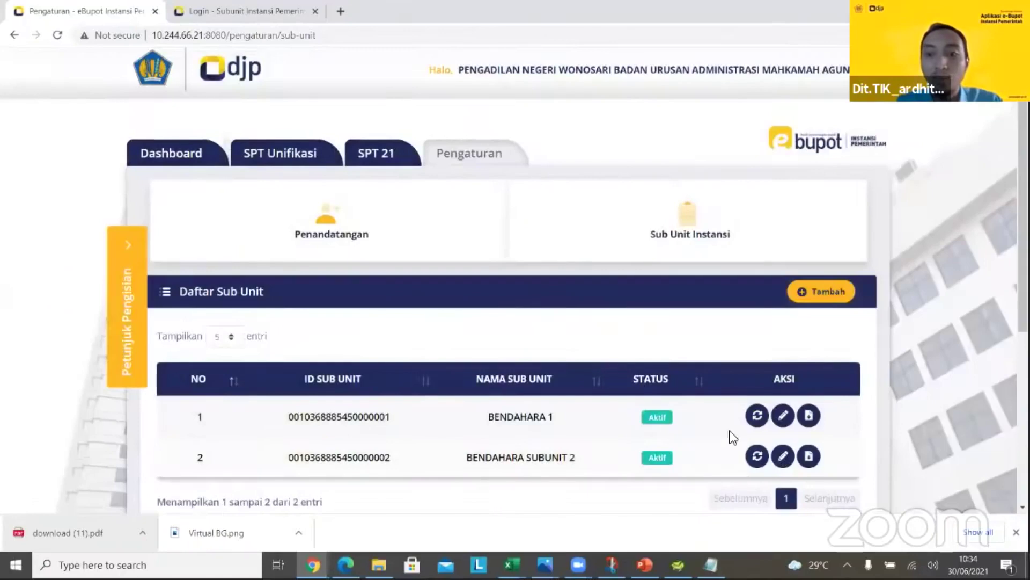
click(783, 456)
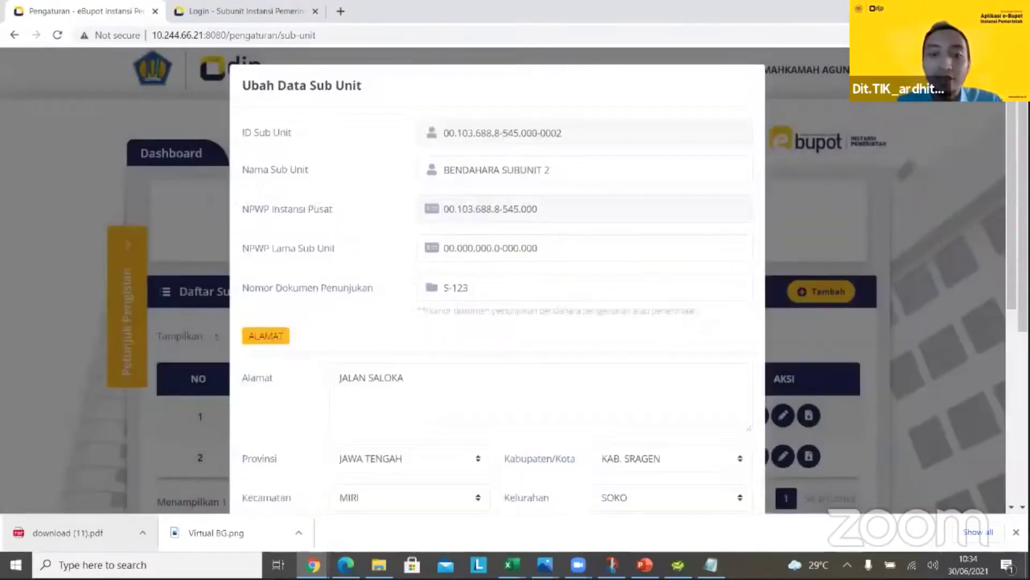
scroll(824, 455, down, 7)
click(651, 476)
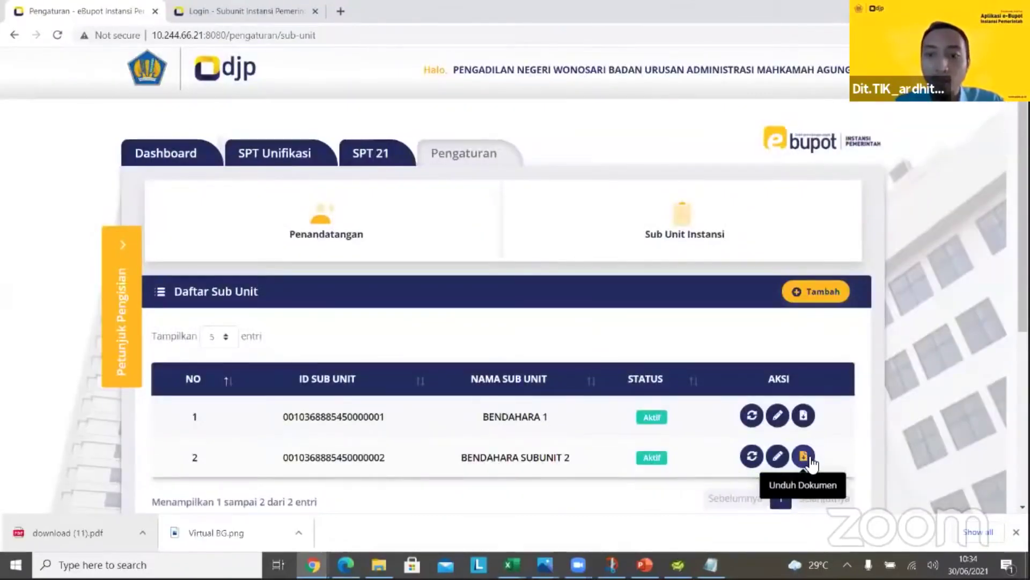
Download the sub-unit registration certificate as download (12).pdf and scroll through it
click(809, 461)
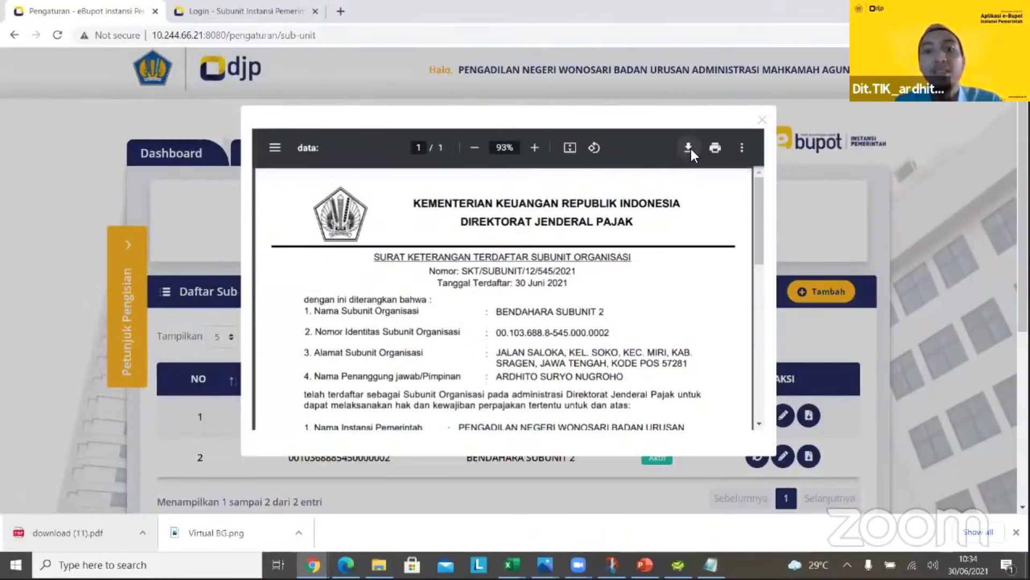
click(687, 150)
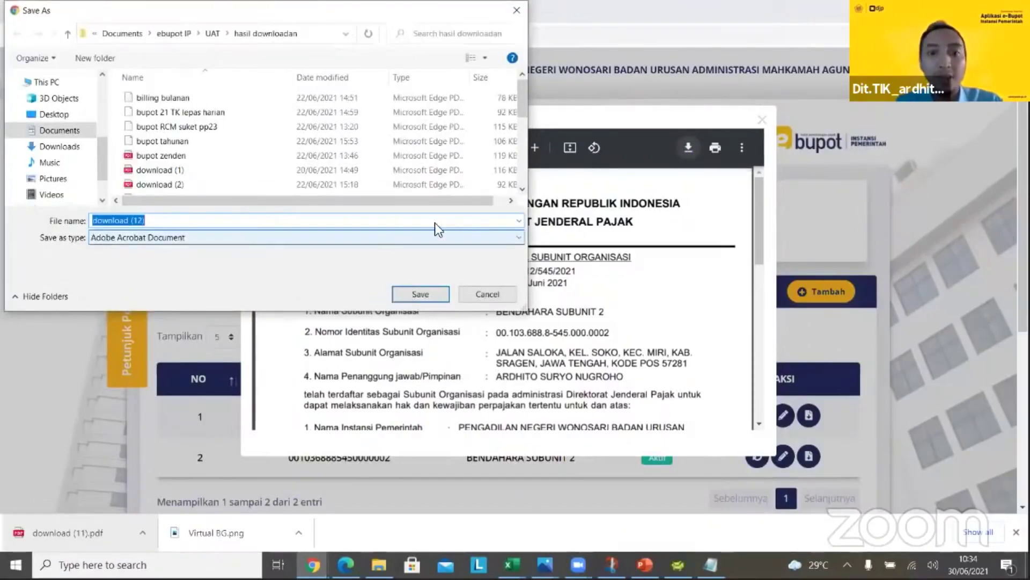
key(Return)
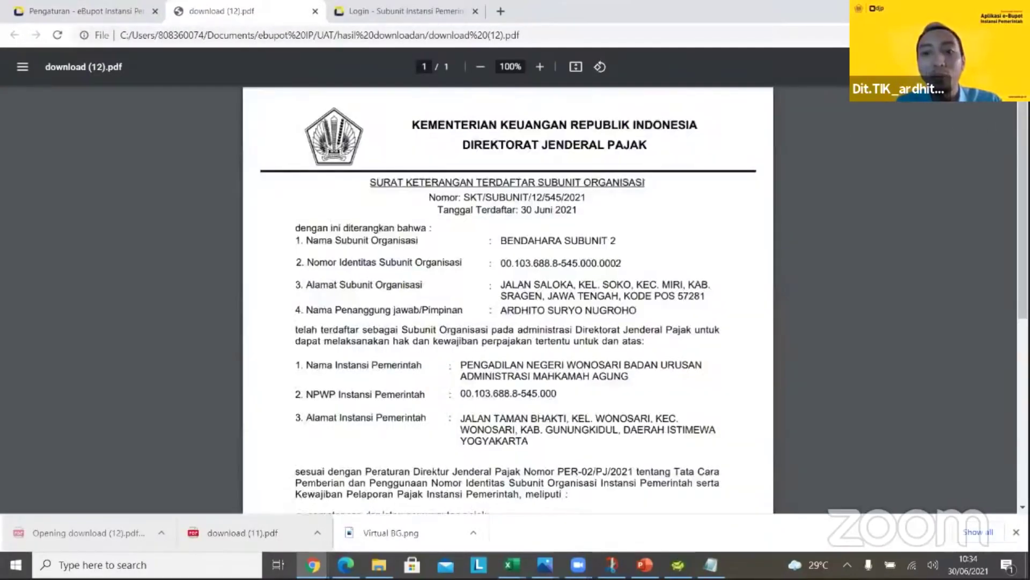
scroll(507, 300, down, 1)
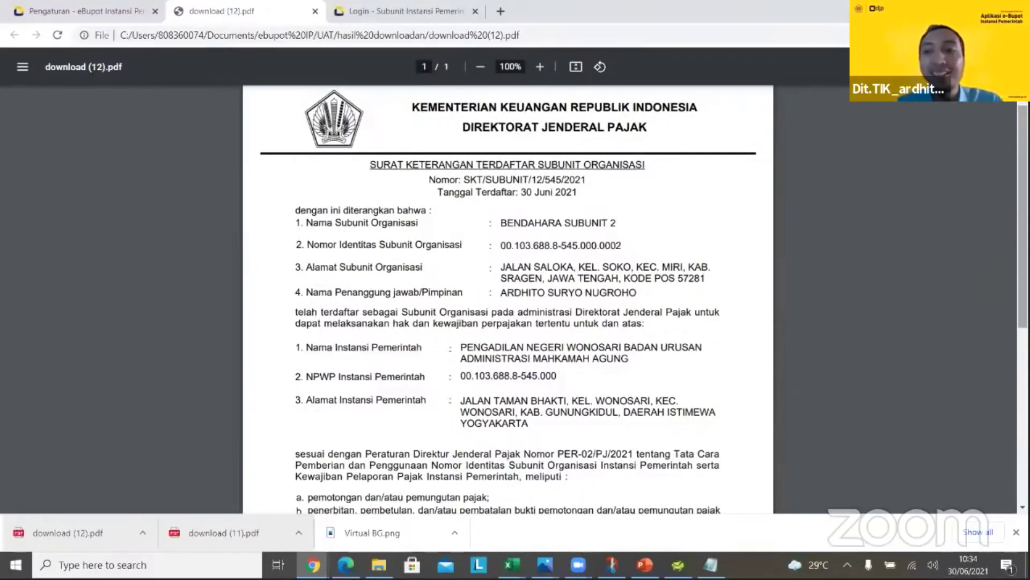
scroll(508, 301, down, 1)
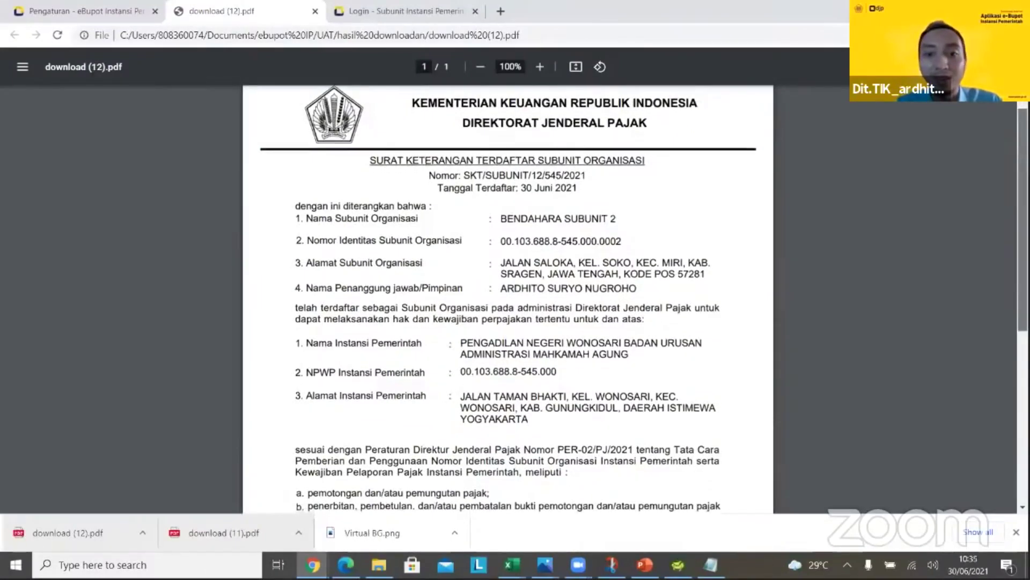
scroll(676, 148, down, 2)
scroll(677, 148, down, 1)
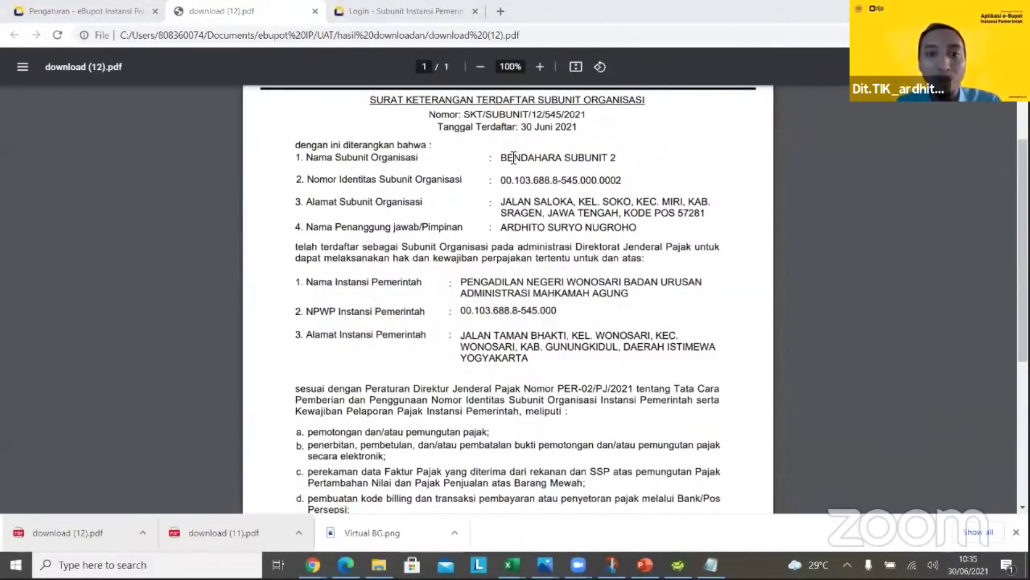
Highlight the sub-unit name and ID ending 0002 on the certificate, then review its login details
drag(502, 159, 601, 158)
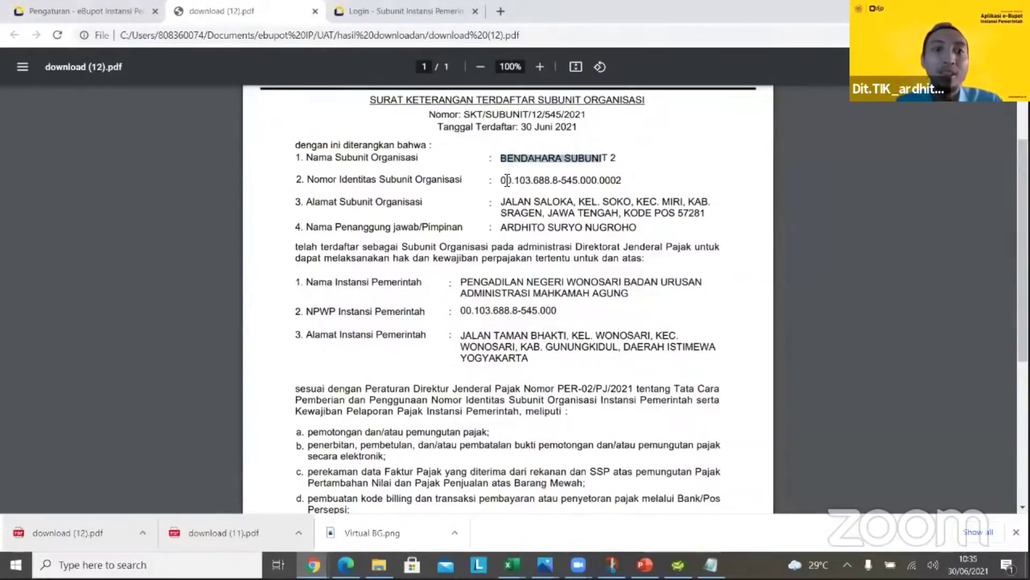
drag(504, 182, 616, 173)
key(ctrl+c)
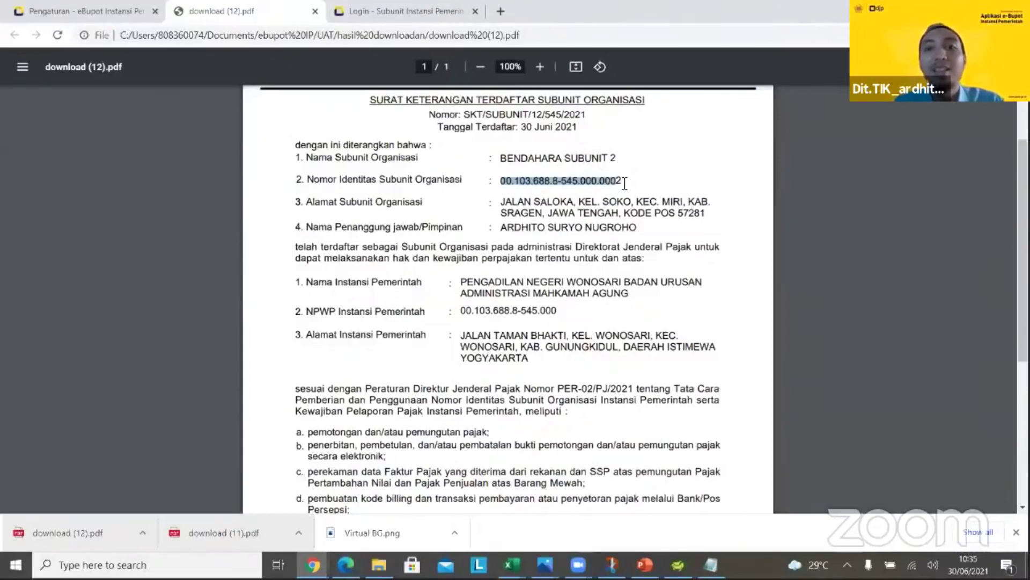
drag(623, 183, 601, 180)
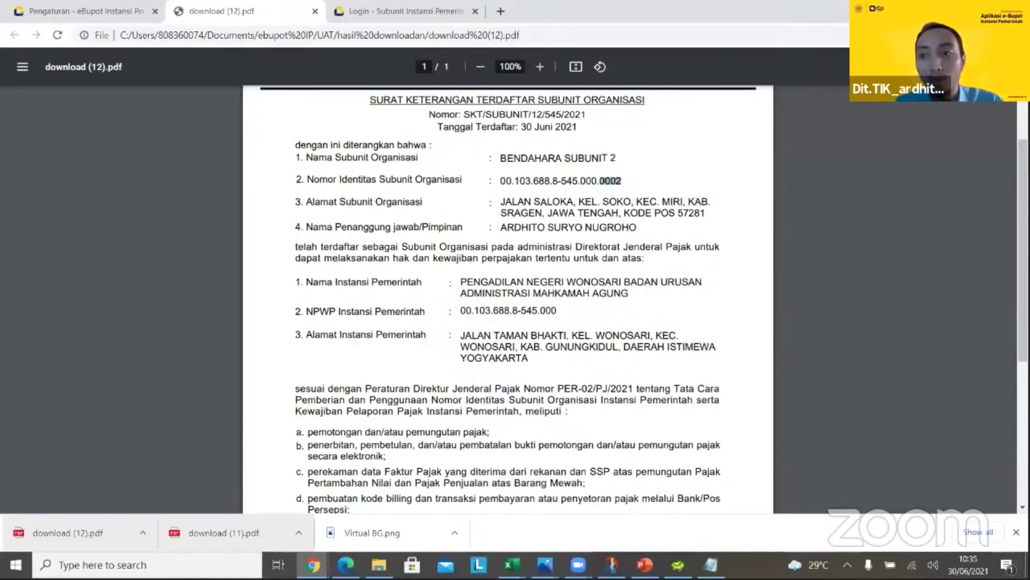
mouse_move(1022, 241)
mouse_down()
mouse_move(1023, 258)
mouse_move(1023, 235)
mouse_up()
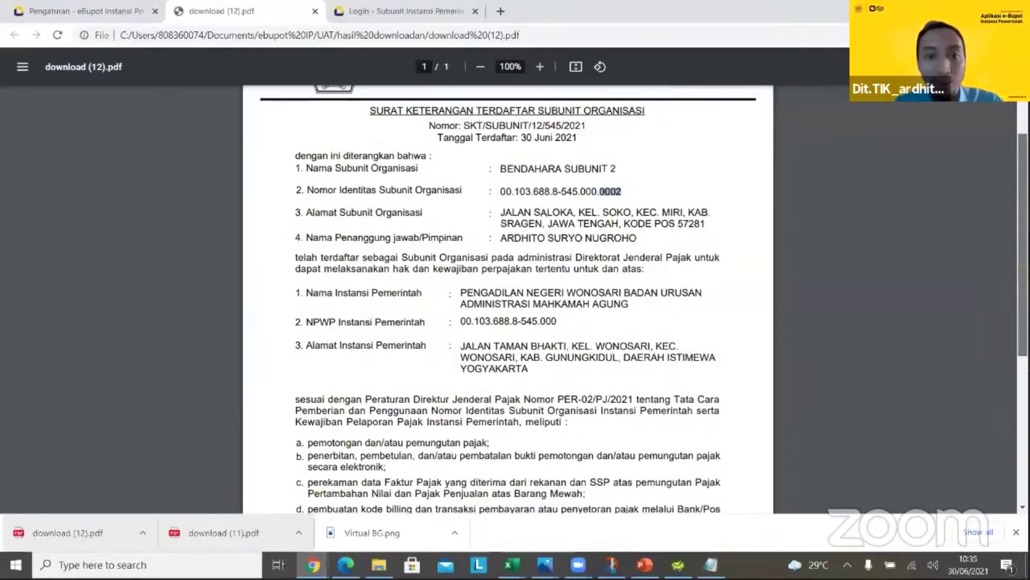
scroll(961, 330, down, 3)
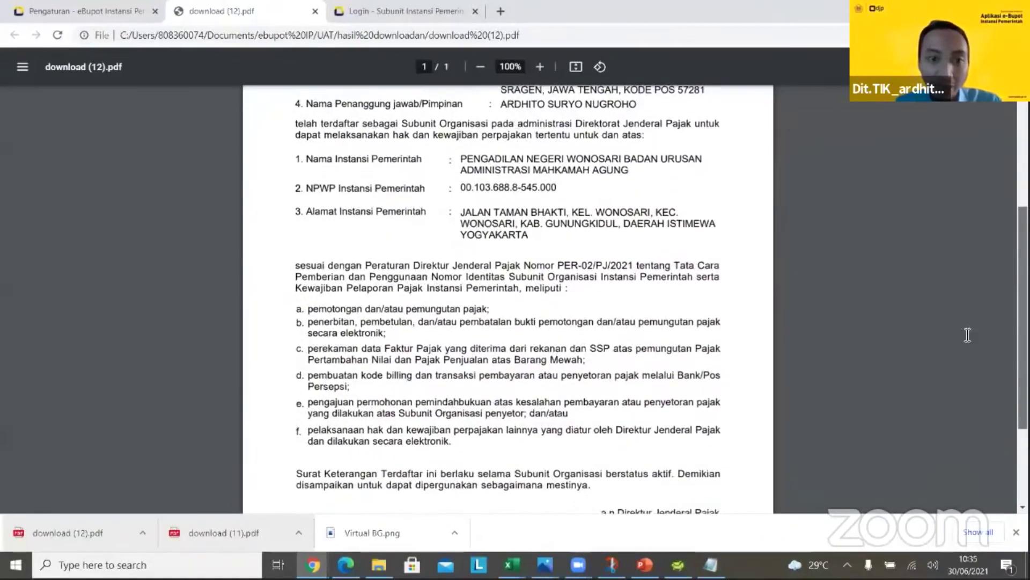
scroll(473, 322, down, 1)
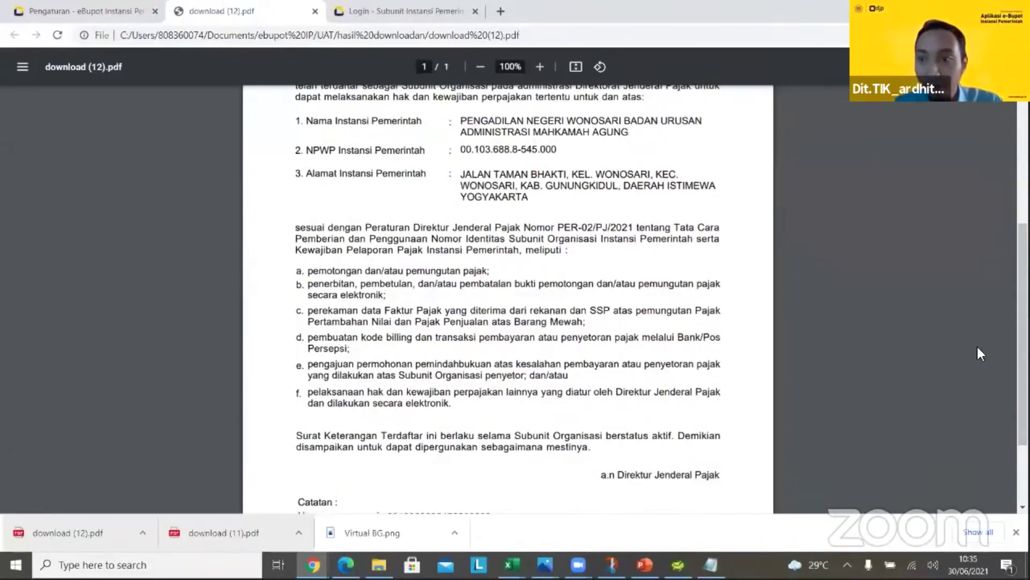
scroll(508, 295, down, 1)
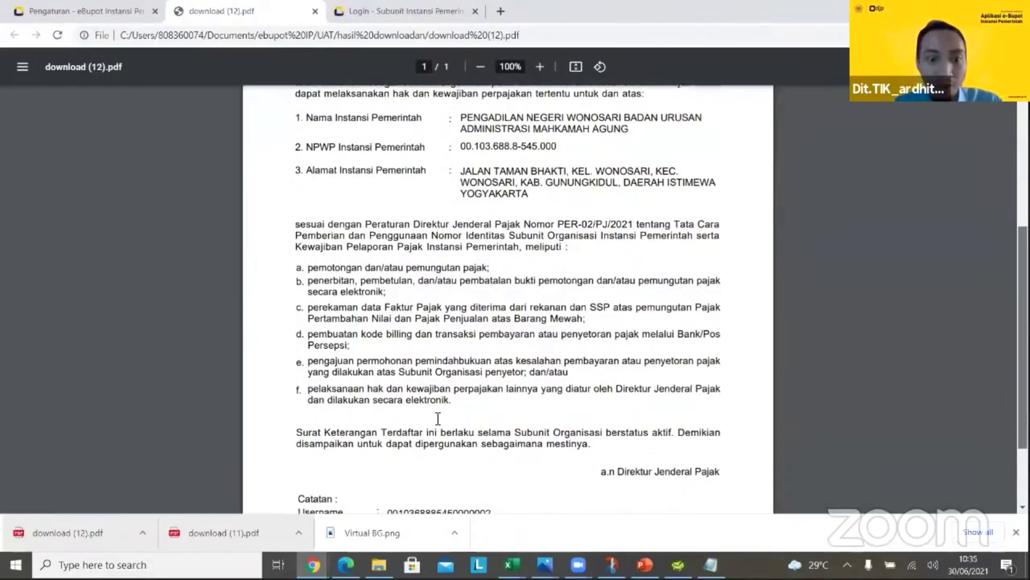
scroll(429, 417, down, 1)
scroll(348, 415, down, 1)
drag(329, 416, 448, 420)
scroll(442, 420, down, 1)
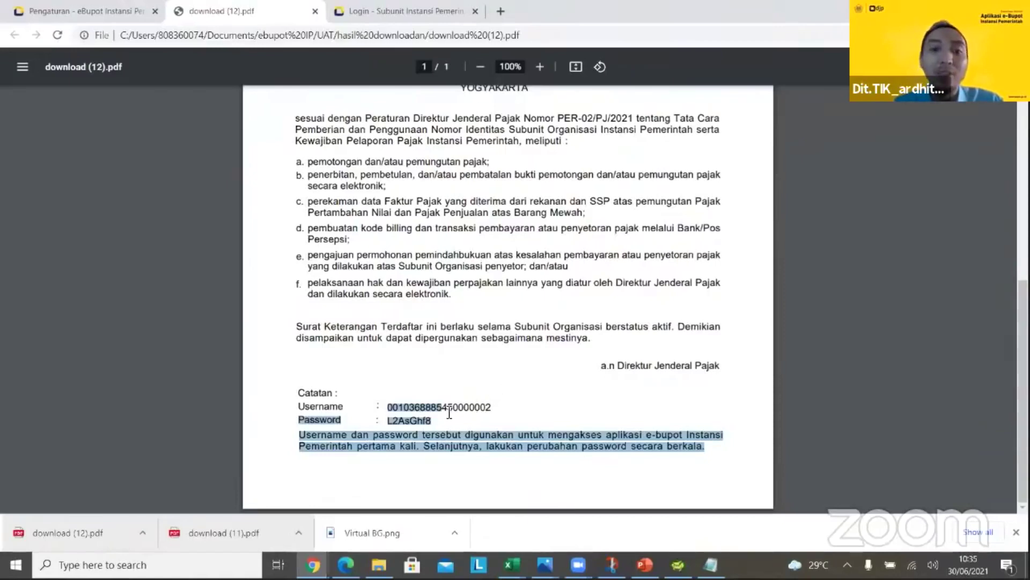
click(449, 411)
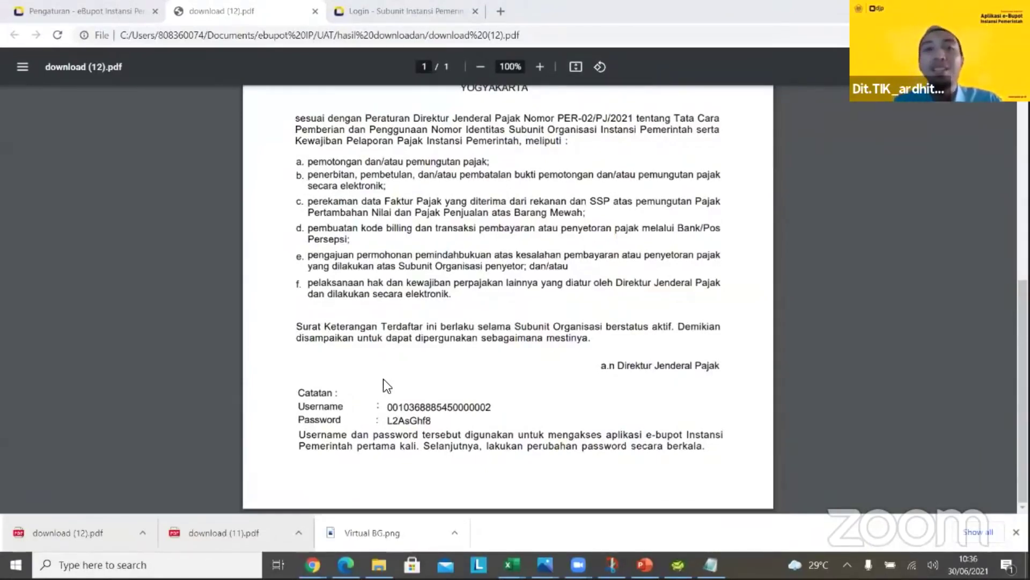
click(358, 7)
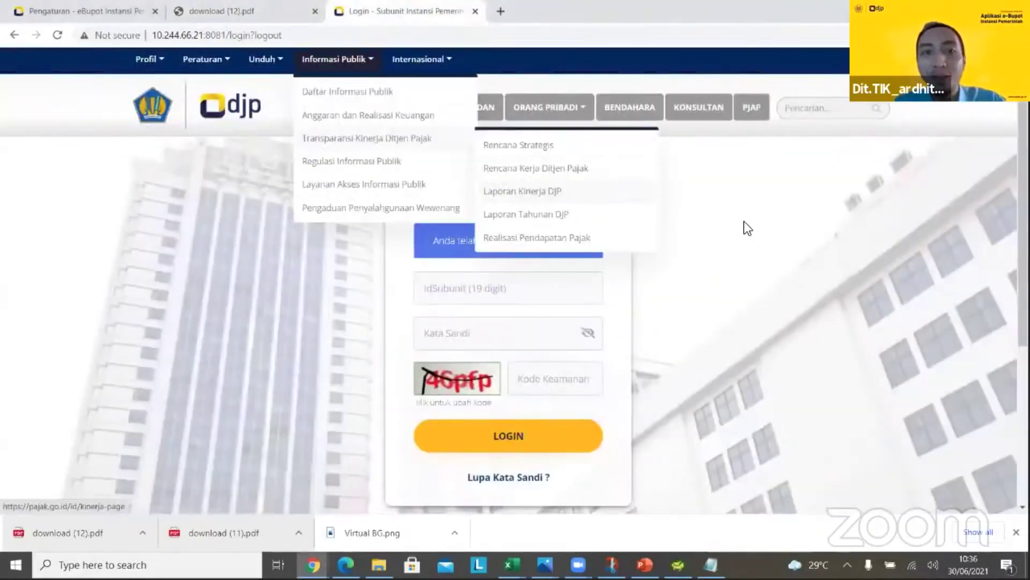
Log in to e-Bupot Subunit with the copied sub-unit ID, password and security code
click(428, 294)
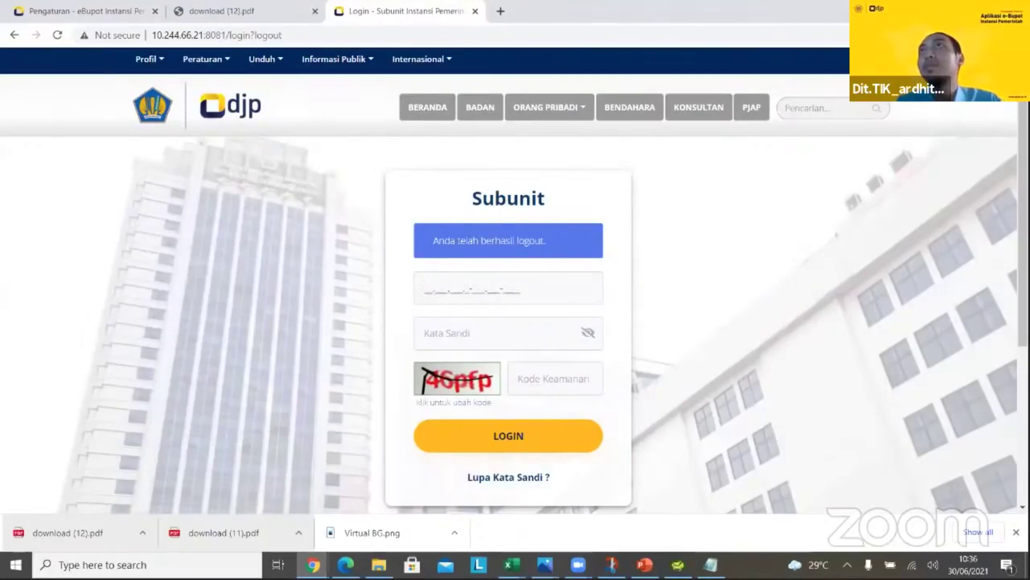
key(alt+Tab)
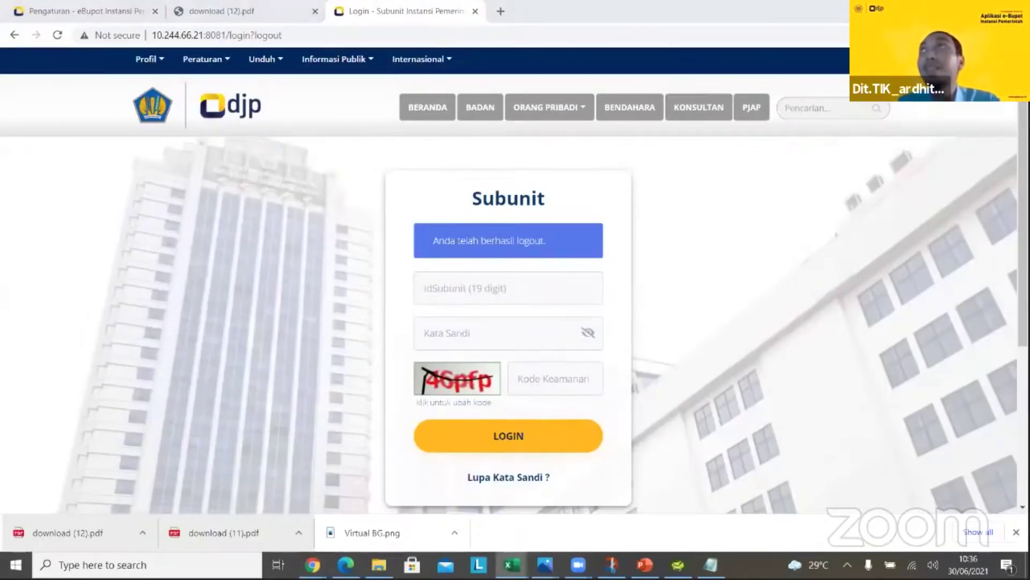
click(472, 296)
key(ctrl+v)
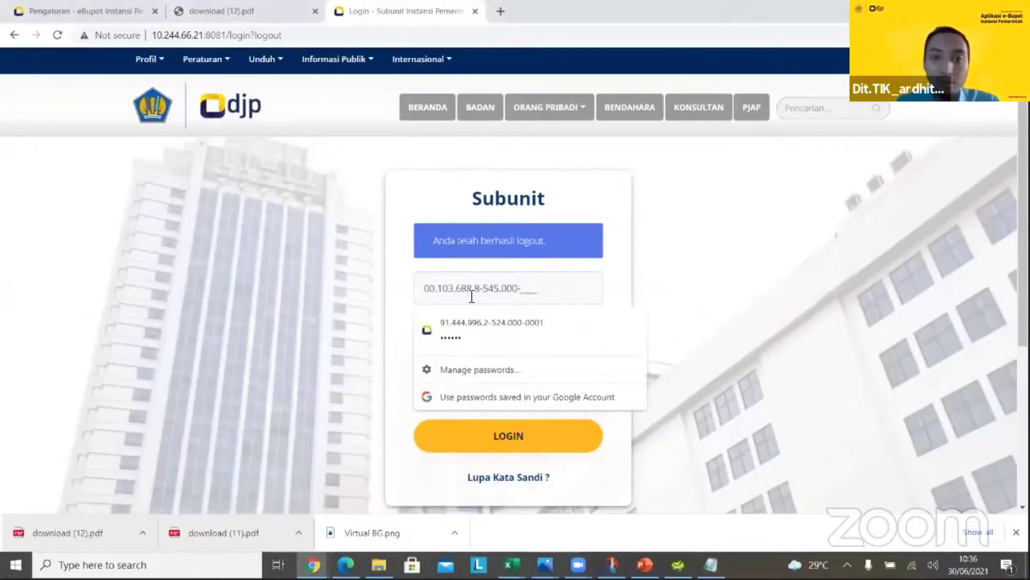
text(0001)
key(Tab)
text(•)
key(Tab)
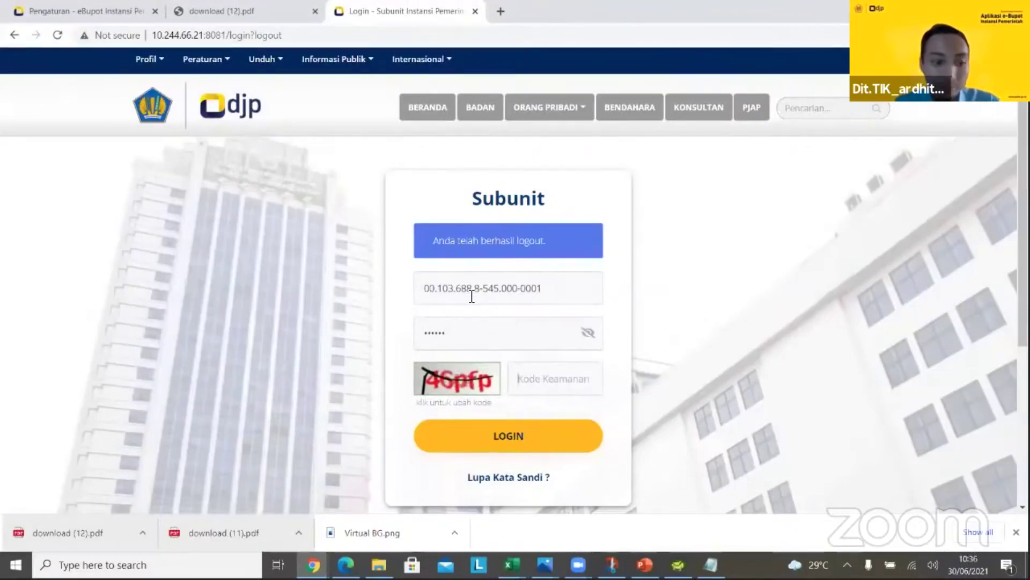
text(46pfp)
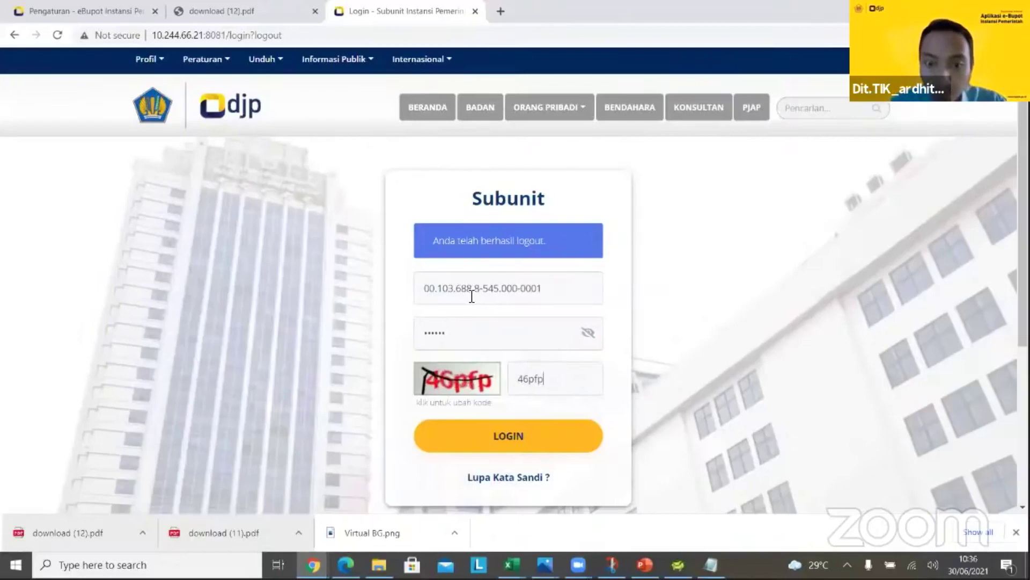
click(489, 445)
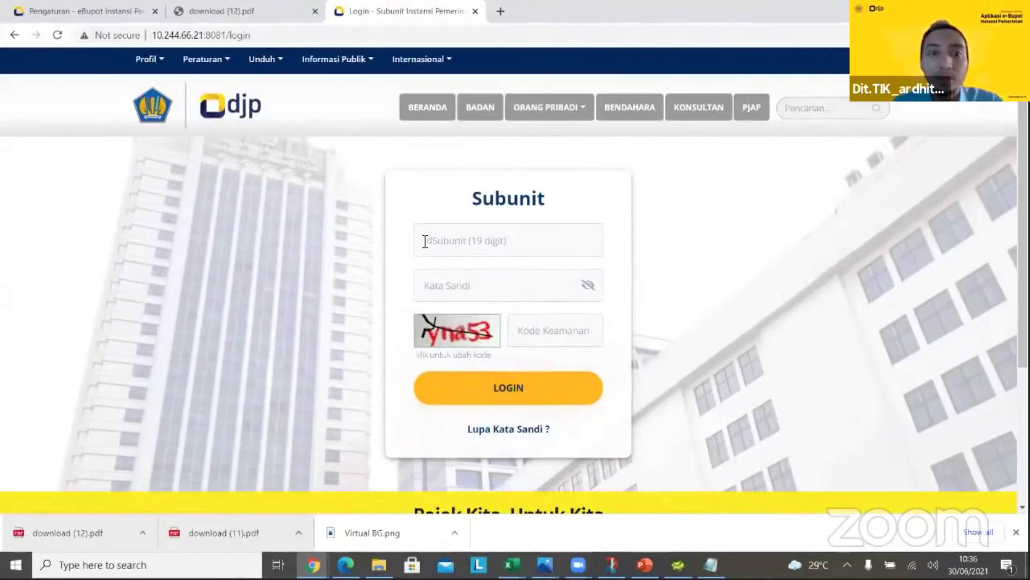
Retry the subunit login with the sub-unit ID, password and a new security code
click(425, 242)
key(ctrl+v)
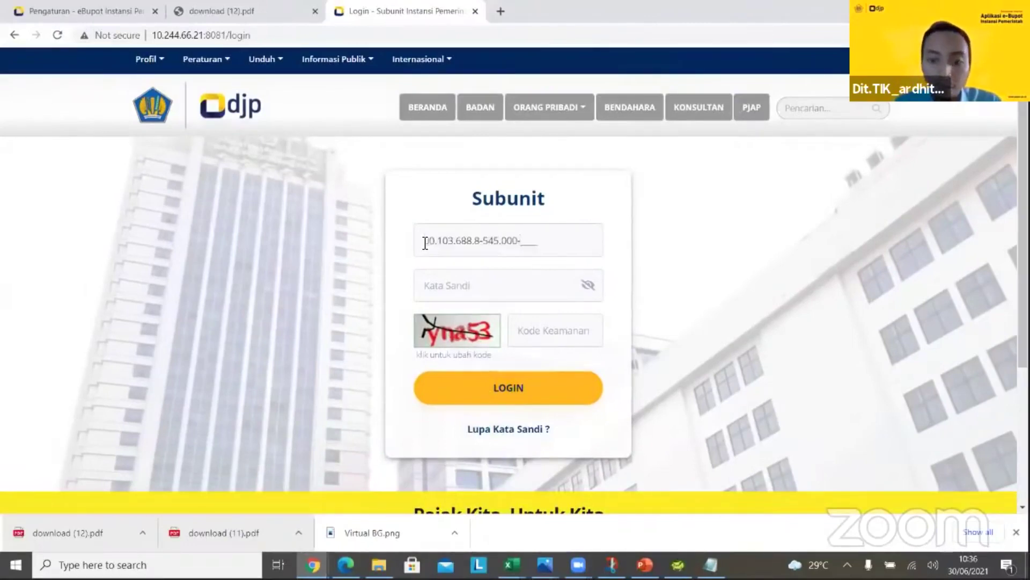
text(0001)
key(Tab)
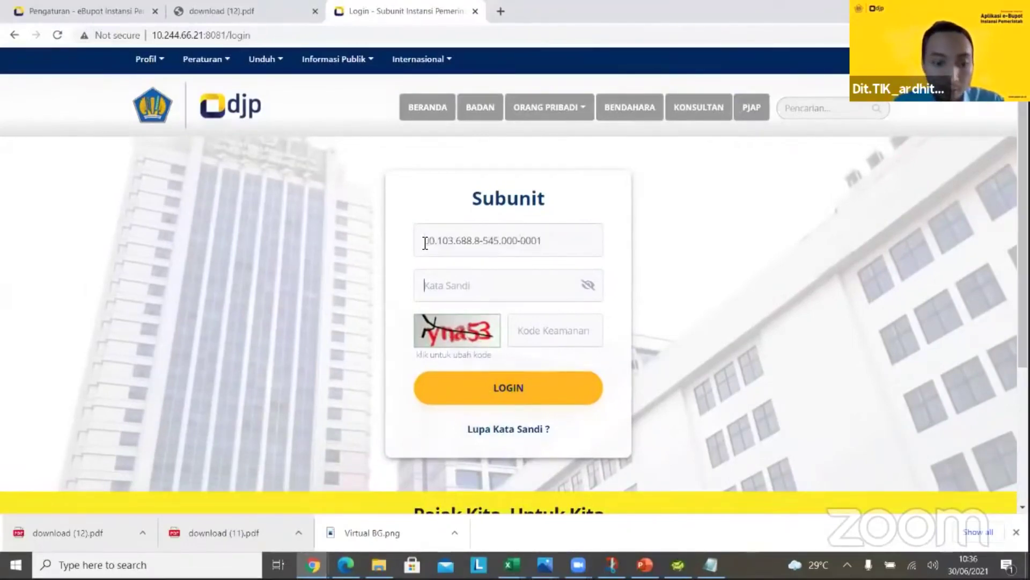
text(a)
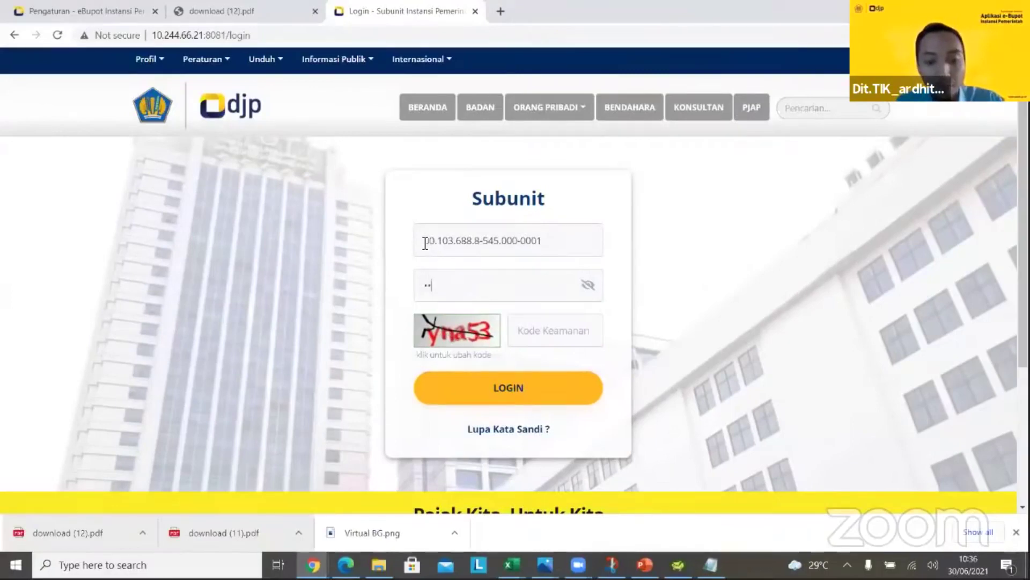
key(Tab)
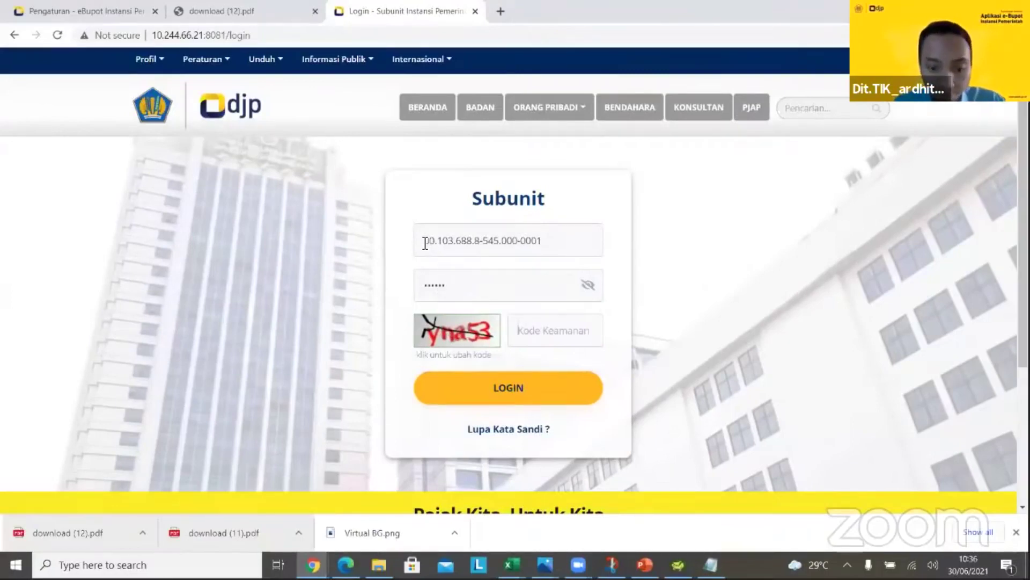
text(y)
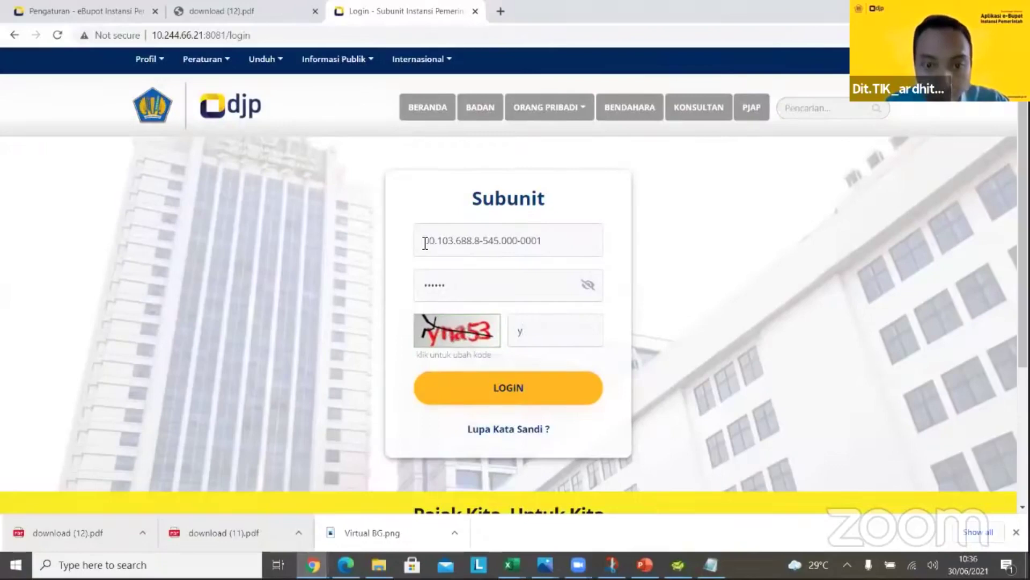
text(na53)
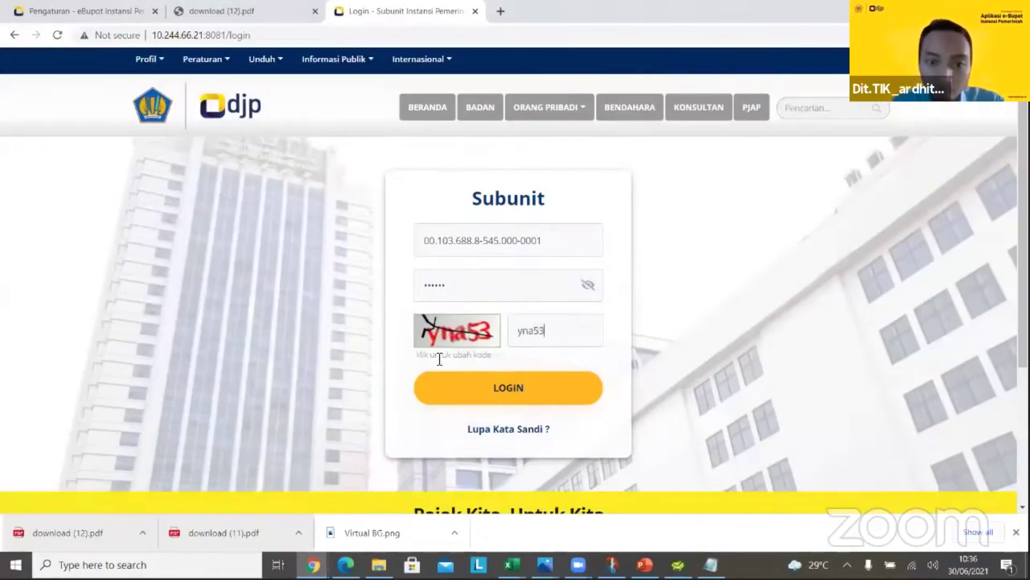
click(446, 389)
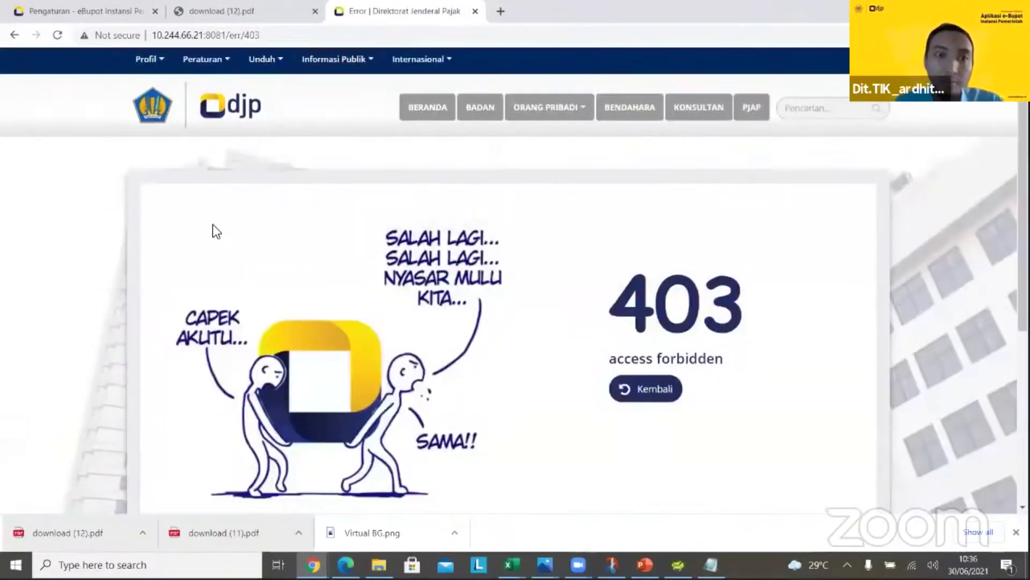
In an incognito window at 10.244.66.21:8081, log in with the subunit ID, password and security code
key(ctrl+shift+n)
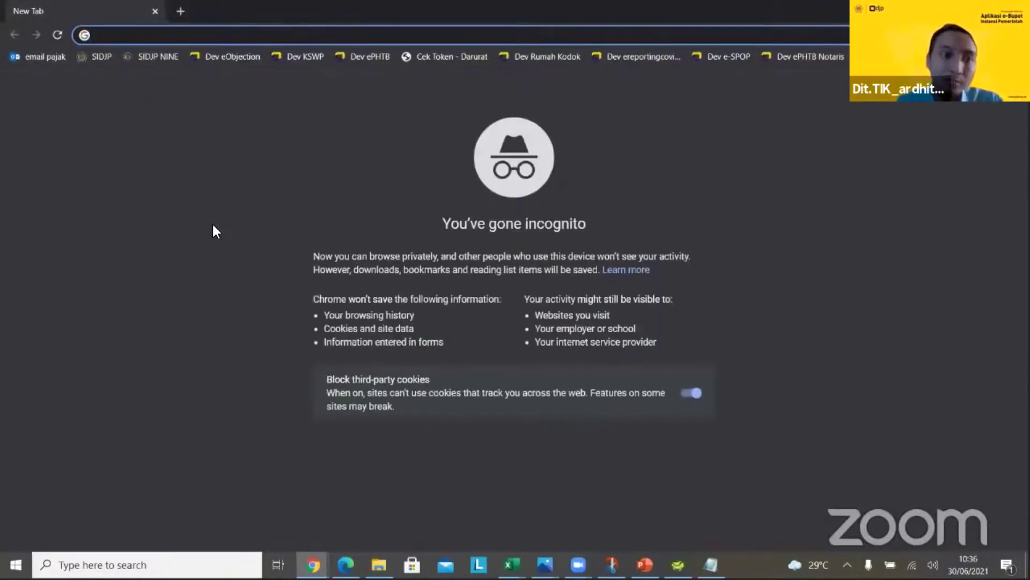
text(10.244.66.21:8081)
key(Return)
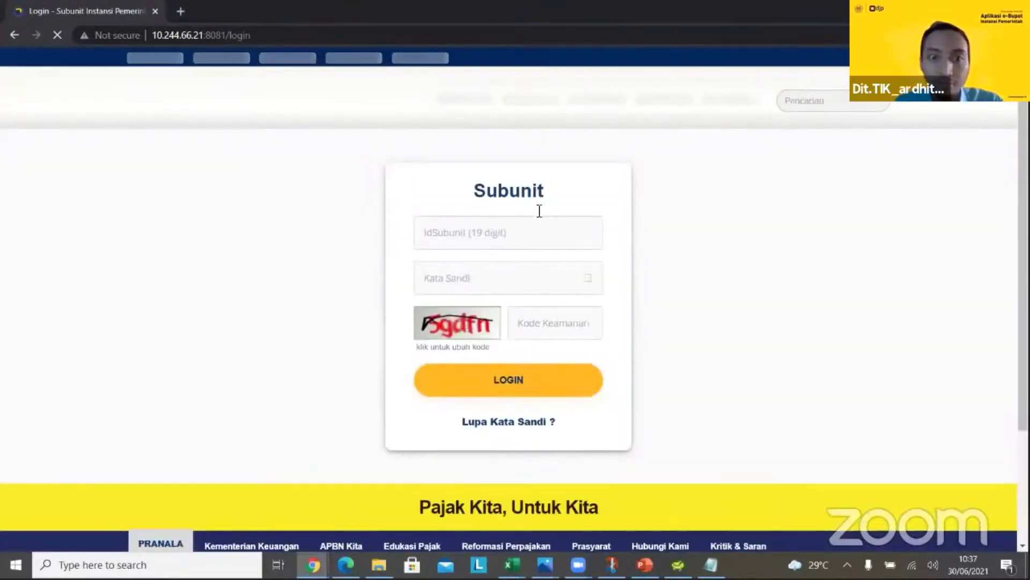
click(533, 220)
key(ctrl+v)
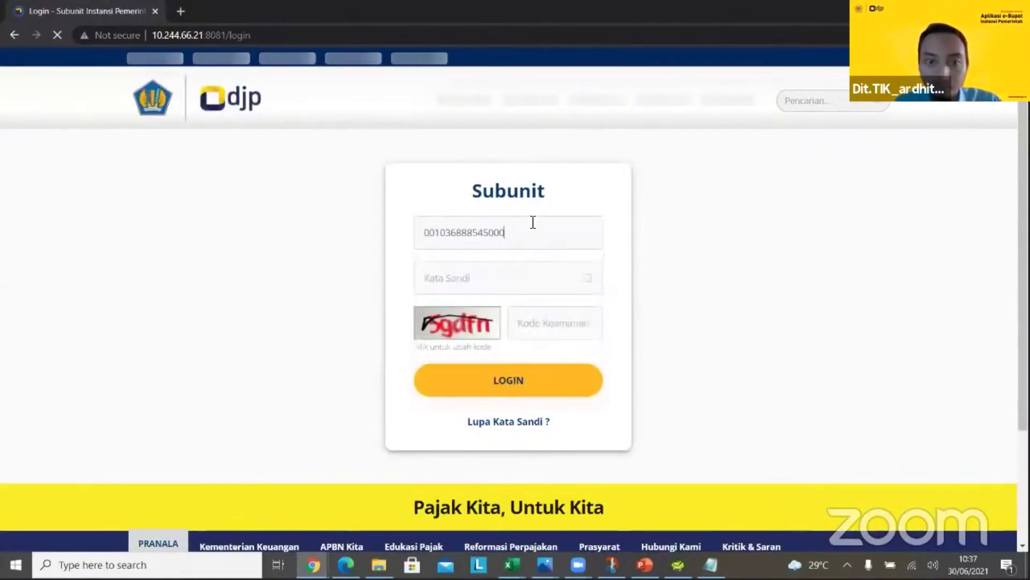
key(Tab)
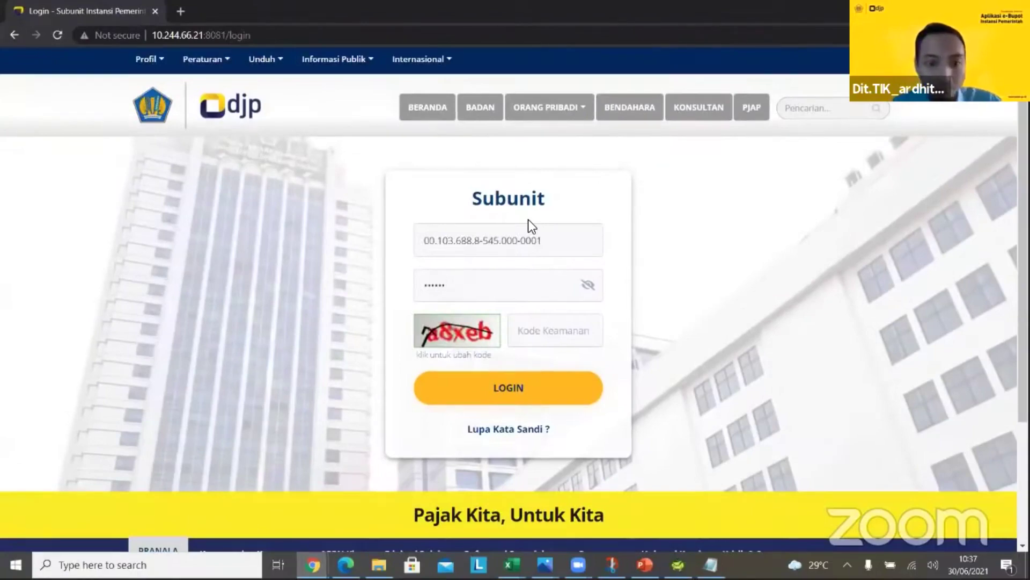
key(Tab)
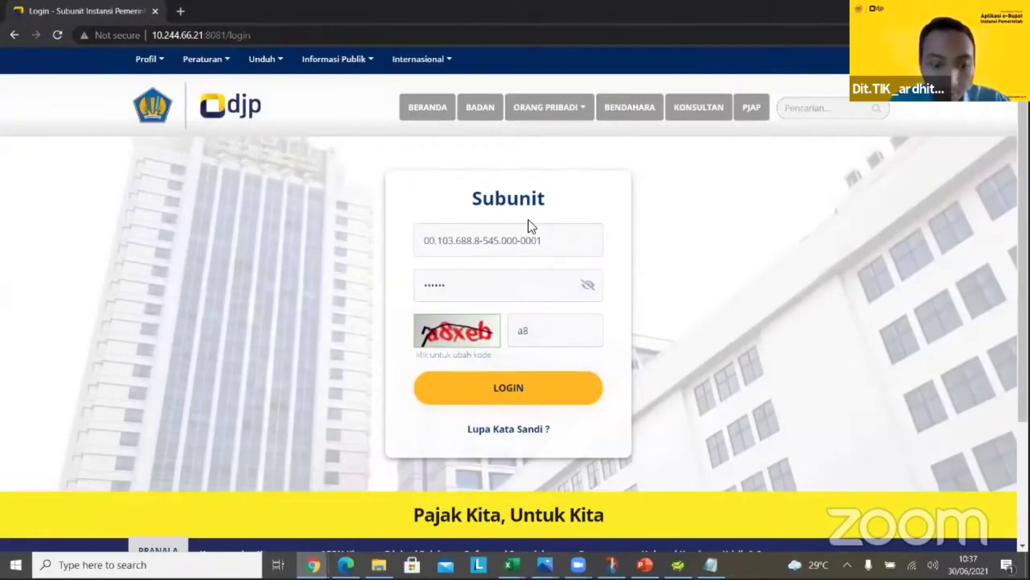
click(468, 387)
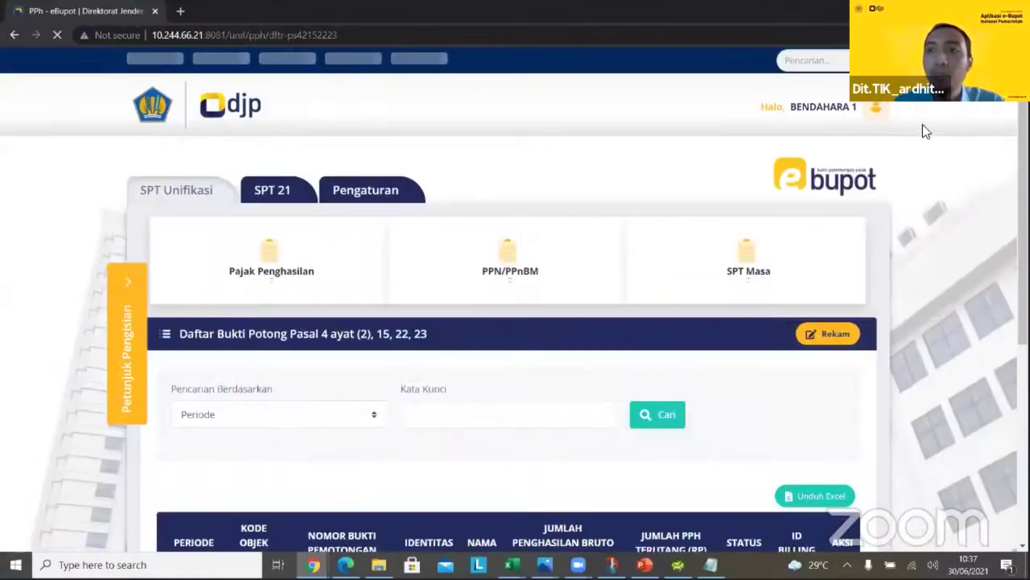
Browse the SPT 21, Pengaturan and Sub Unit sections, returning to SPT 21 and toggling the SPT PPh 21/26 menu
drag(1023, 75, 1023, 107)
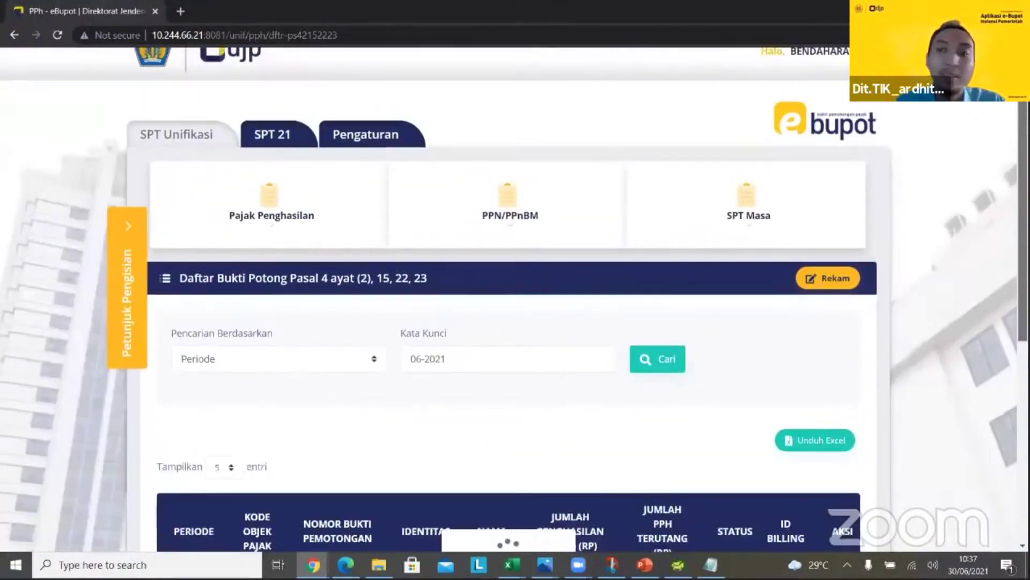
scroll(736, 218, down, 1)
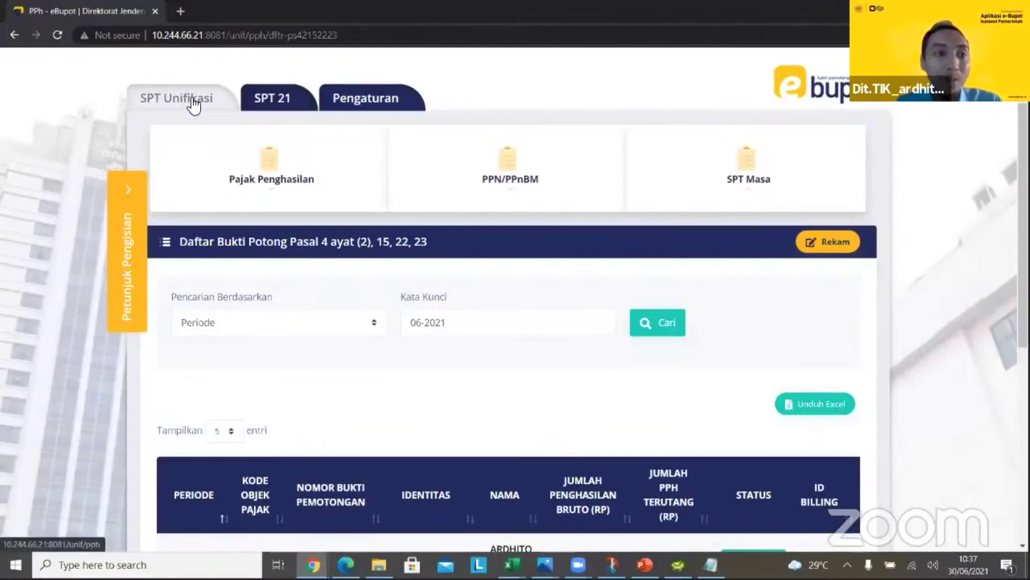
click(274, 98)
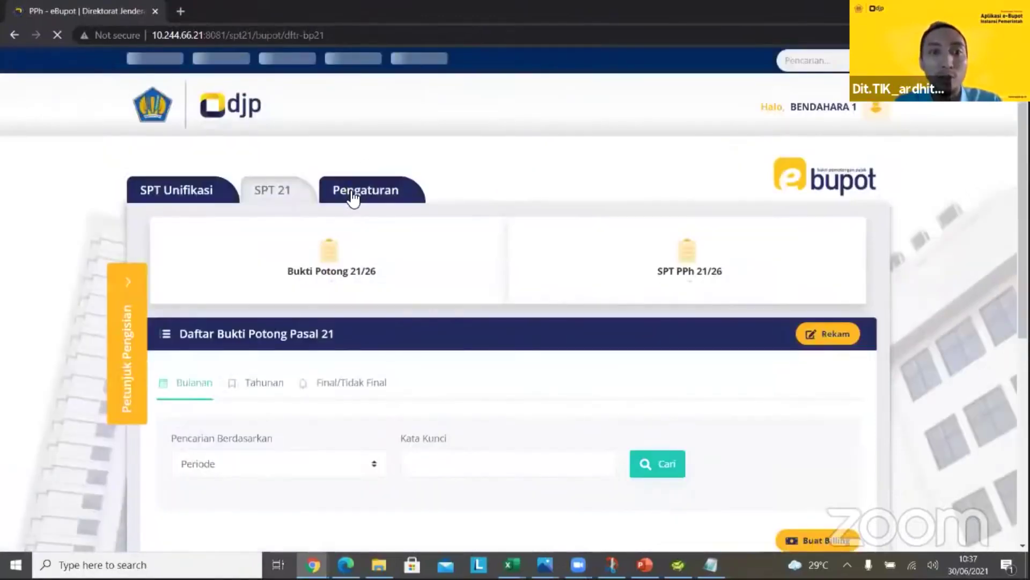
click(352, 197)
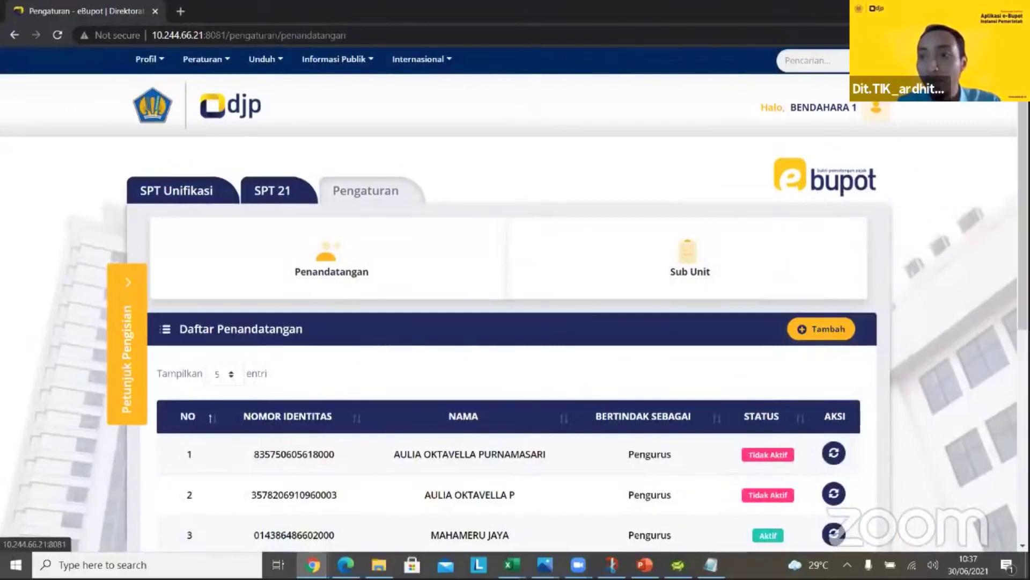
click(700, 265)
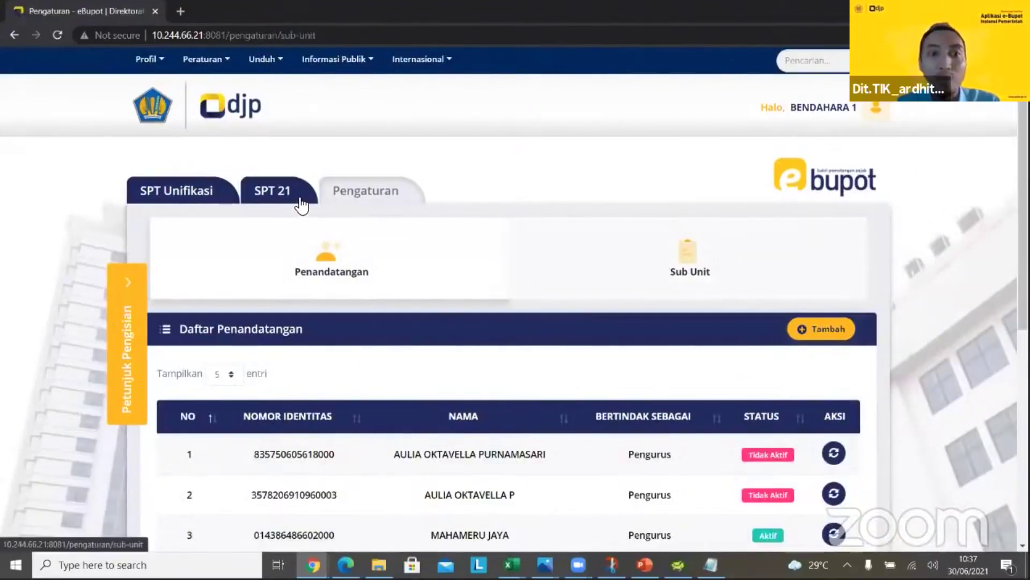
click(302, 204)
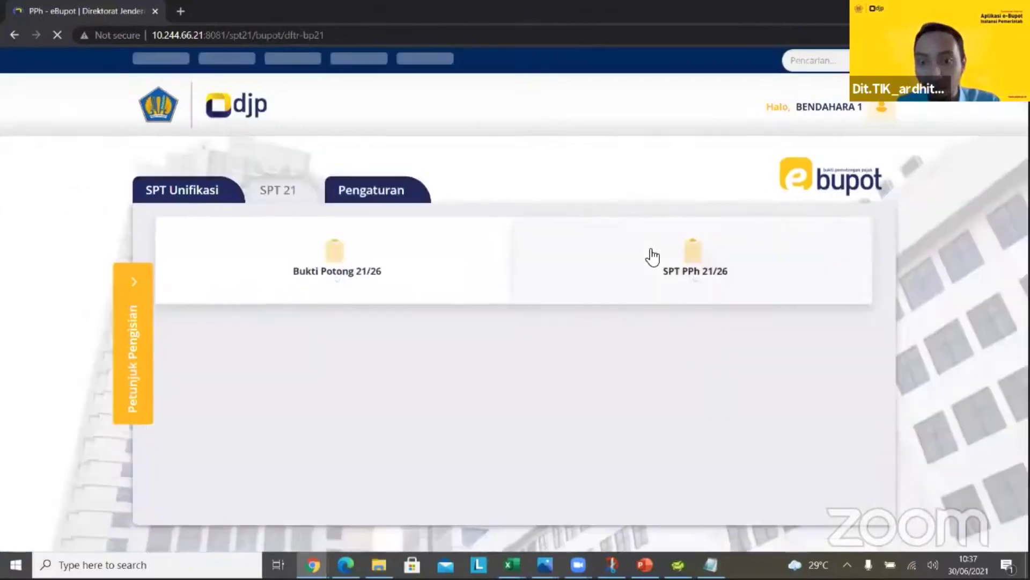
click(671, 257)
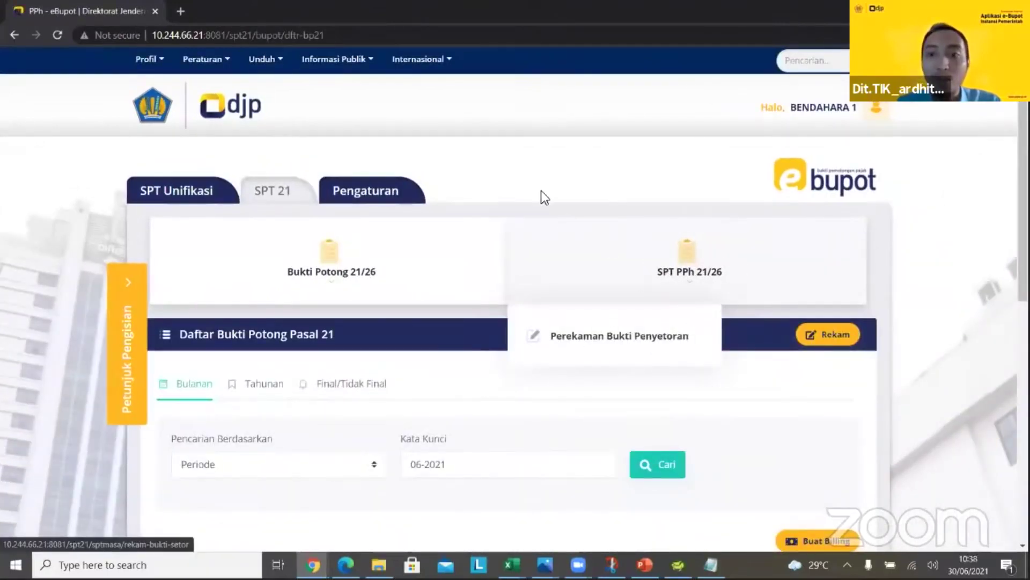
click(594, 169)
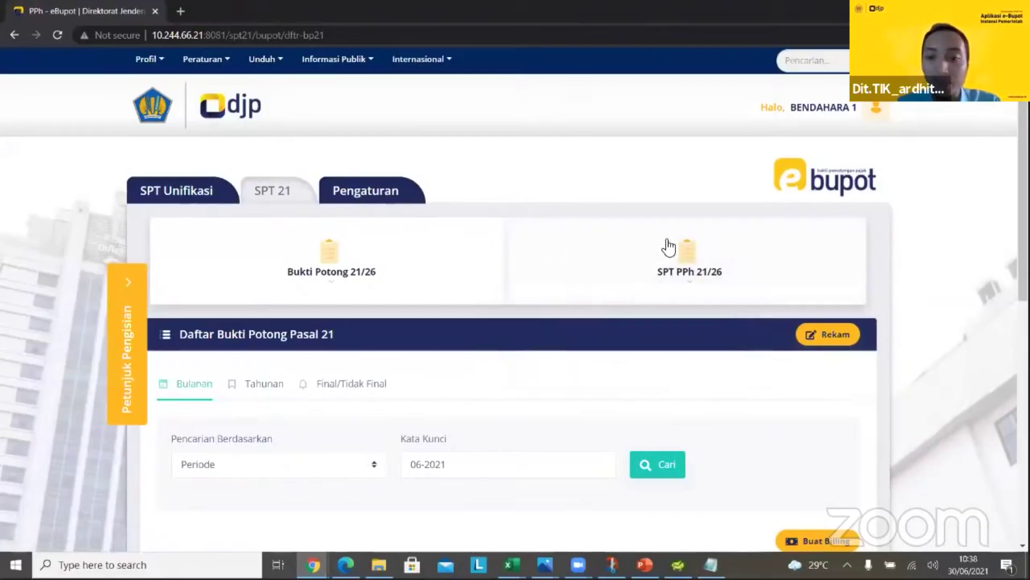
click(313, 564)
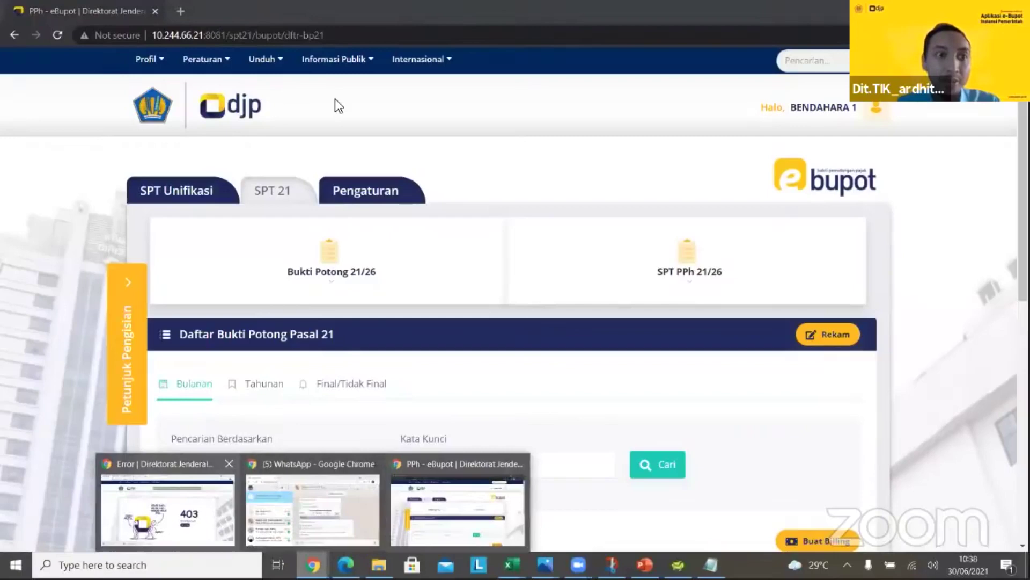
Close the registration letter preview in the main agency window and show the Pengaturan signatory list
click(96, 4)
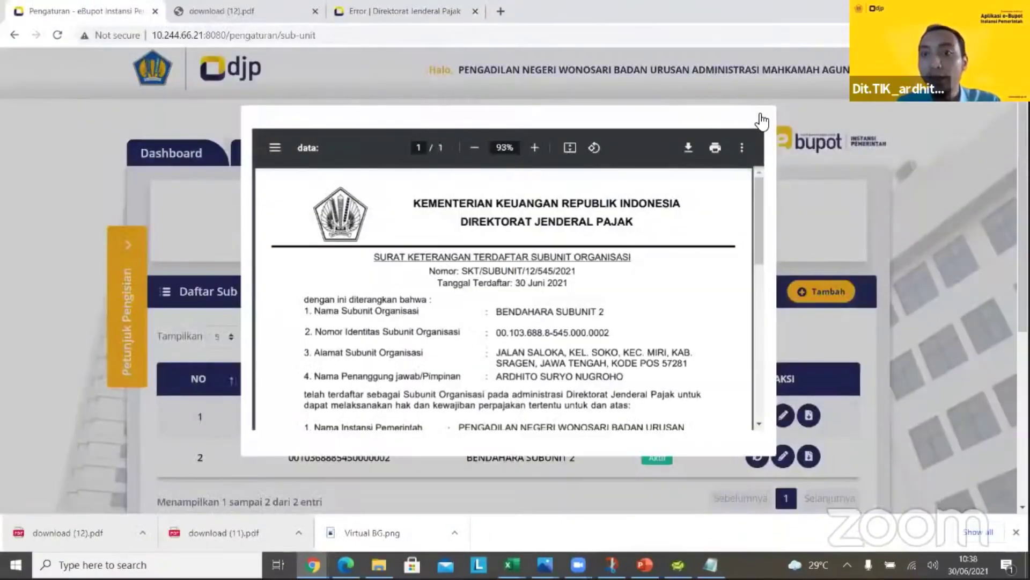
click(829, 261)
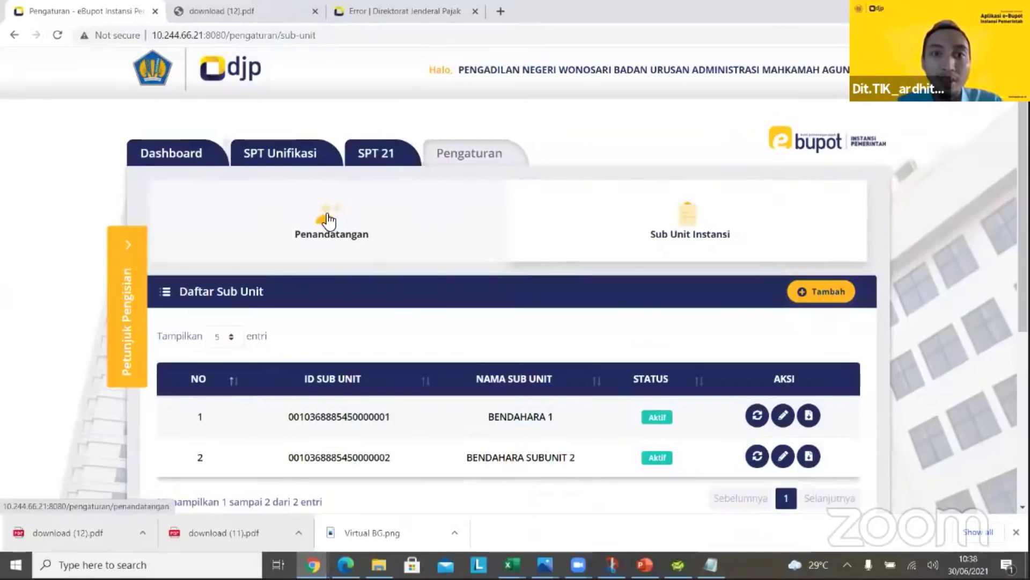
click(344, 231)
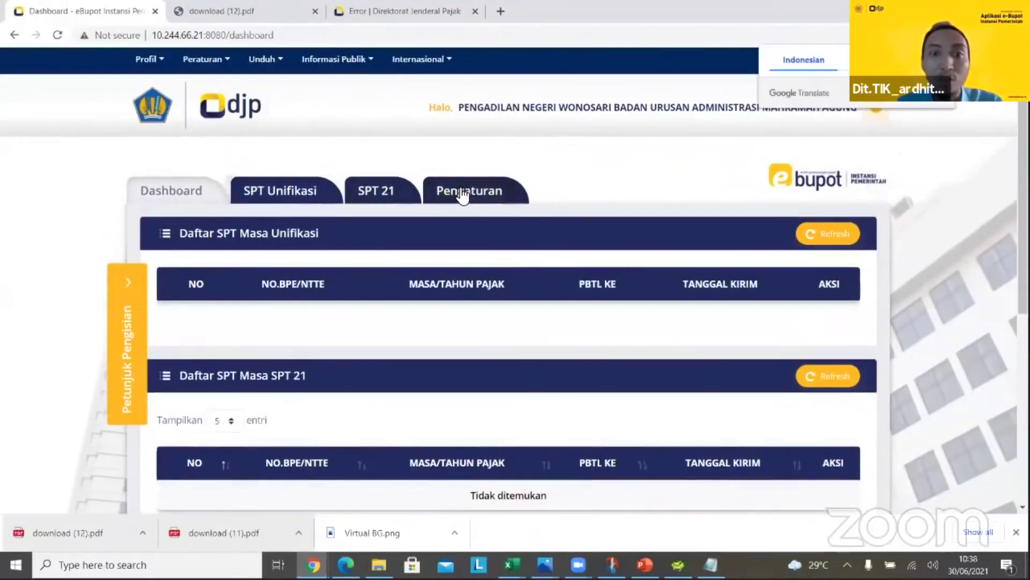
click(459, 191)
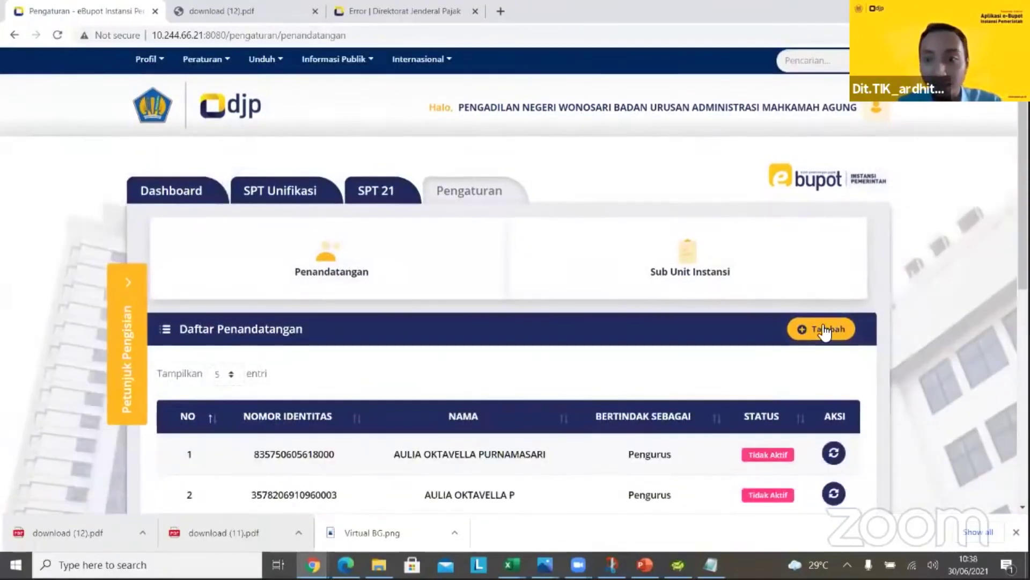
Add a new Pengurus signatory by pasting their NPWP from Excel, accepting the declaration, and saving
click(821, 322)
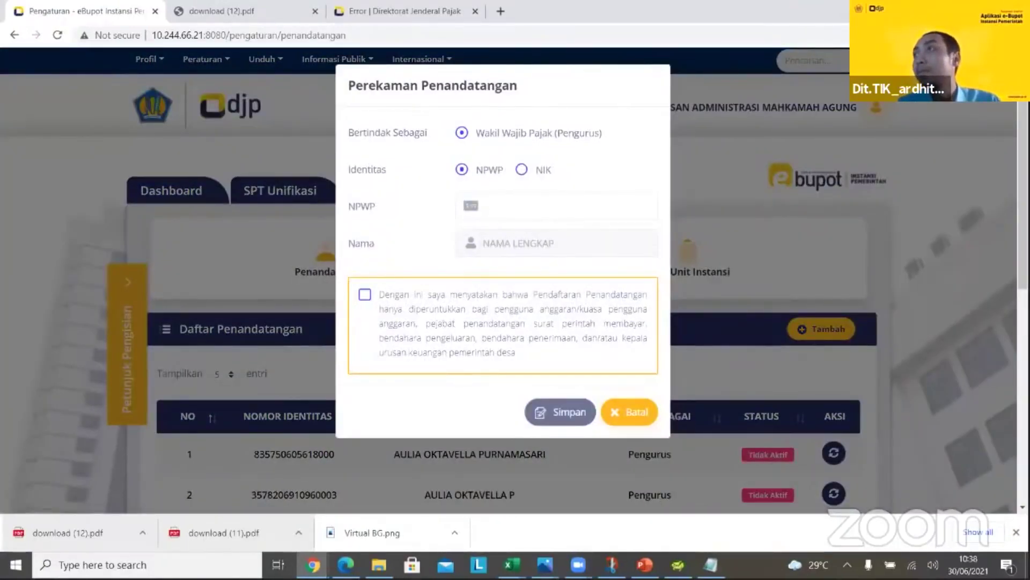
key(alt+Tab)
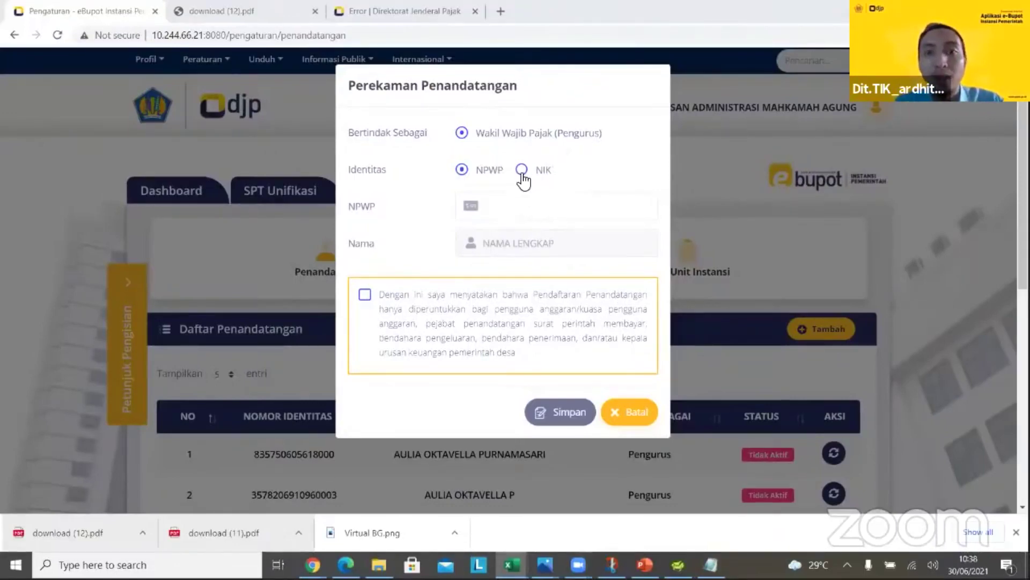
click(491, 212)
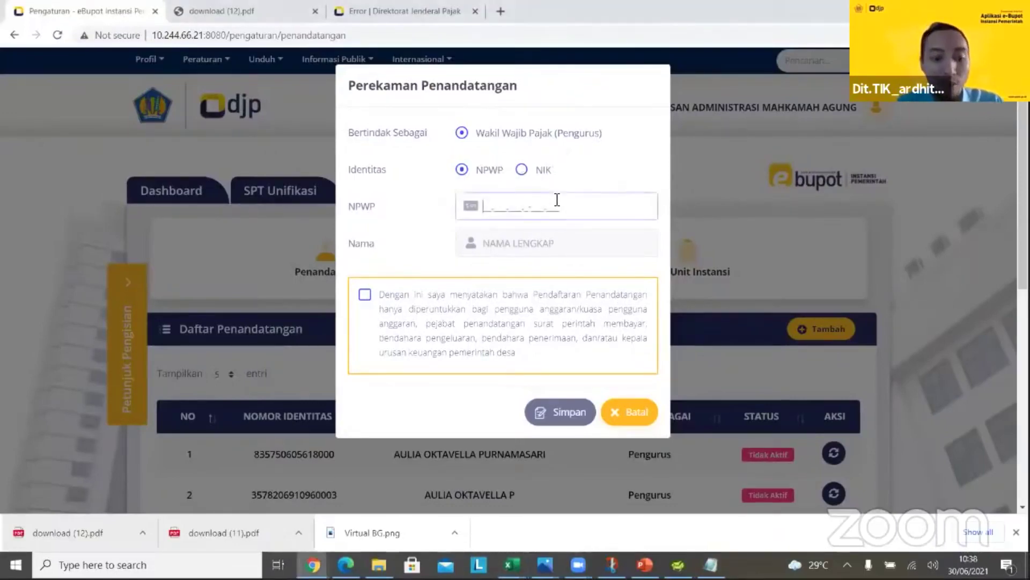
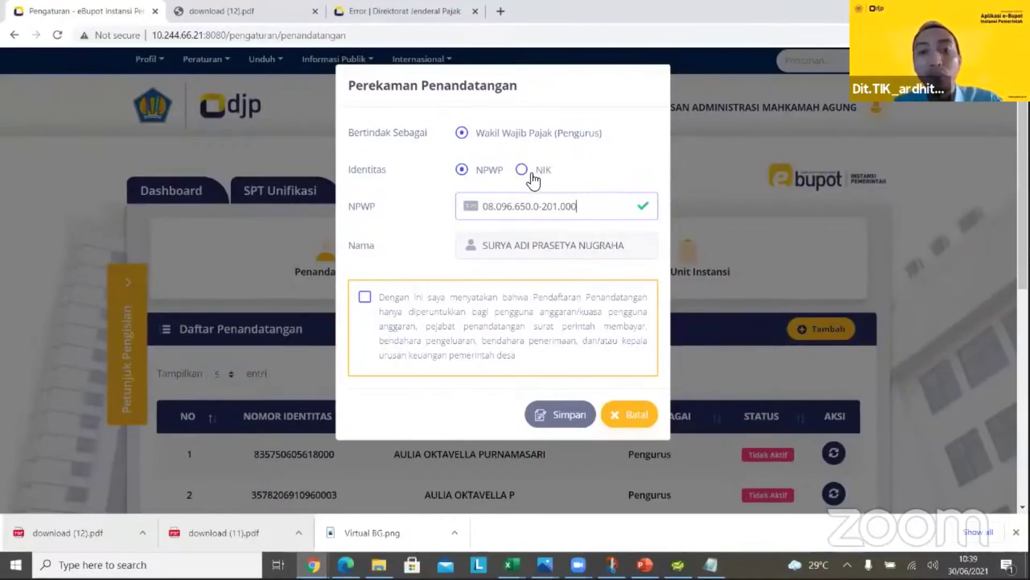
click(367, 298)
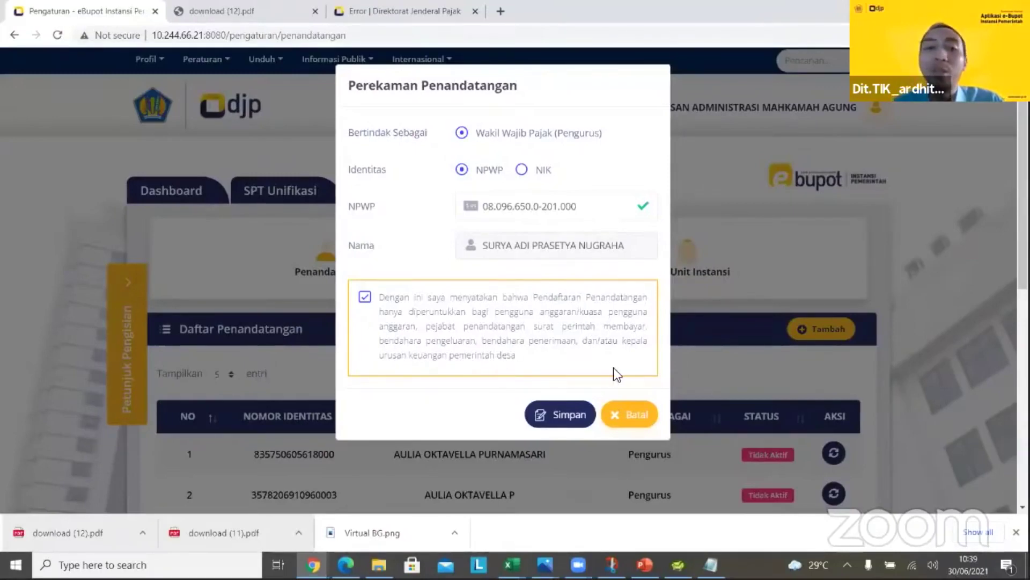
click(555, 415)
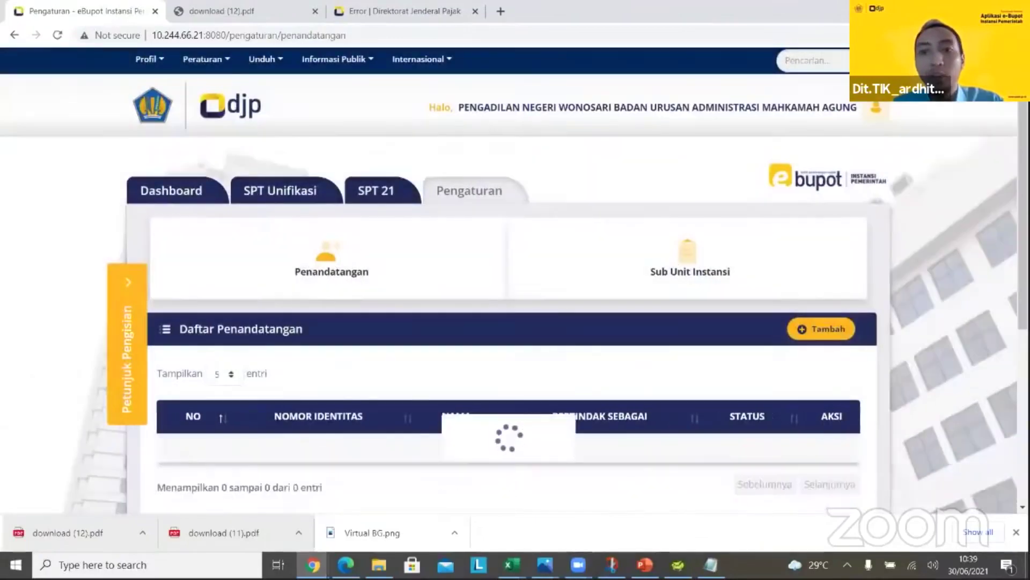
Activate the new signer in row 1 of Daftar Penandatangan and dismiss the success message
scroll(201, 431, down, 3)
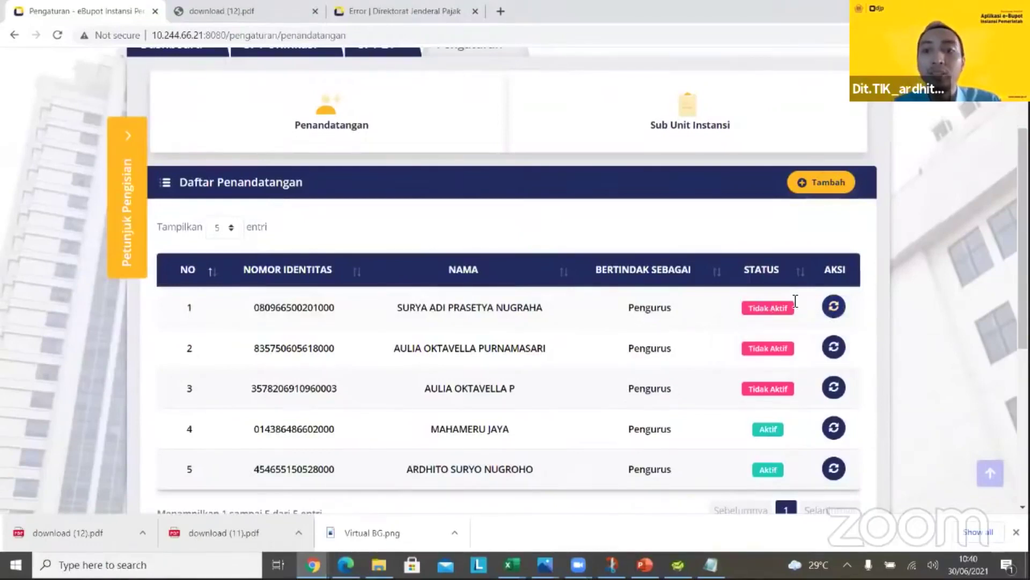
click(833, 306)
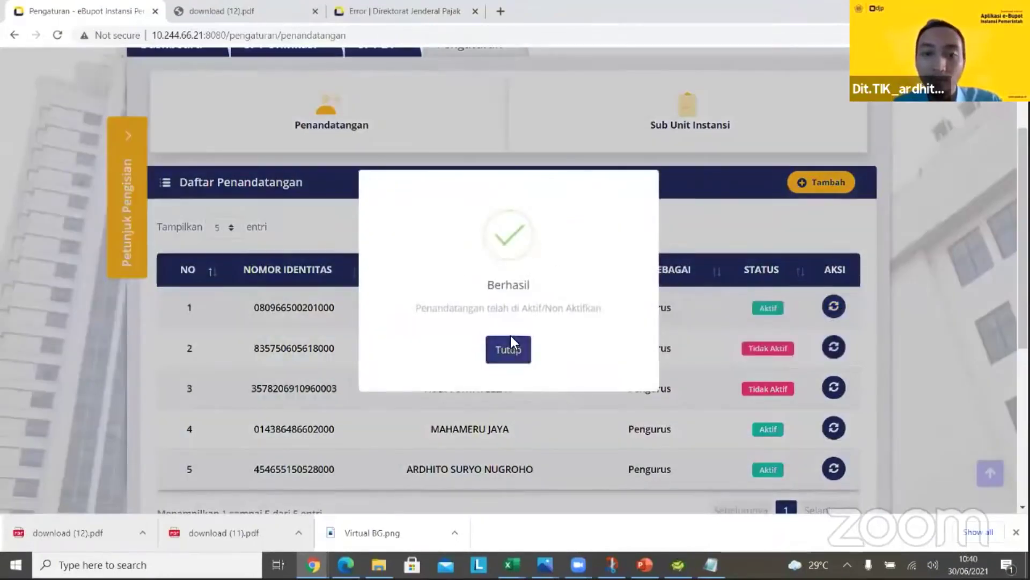
click(509, 346)
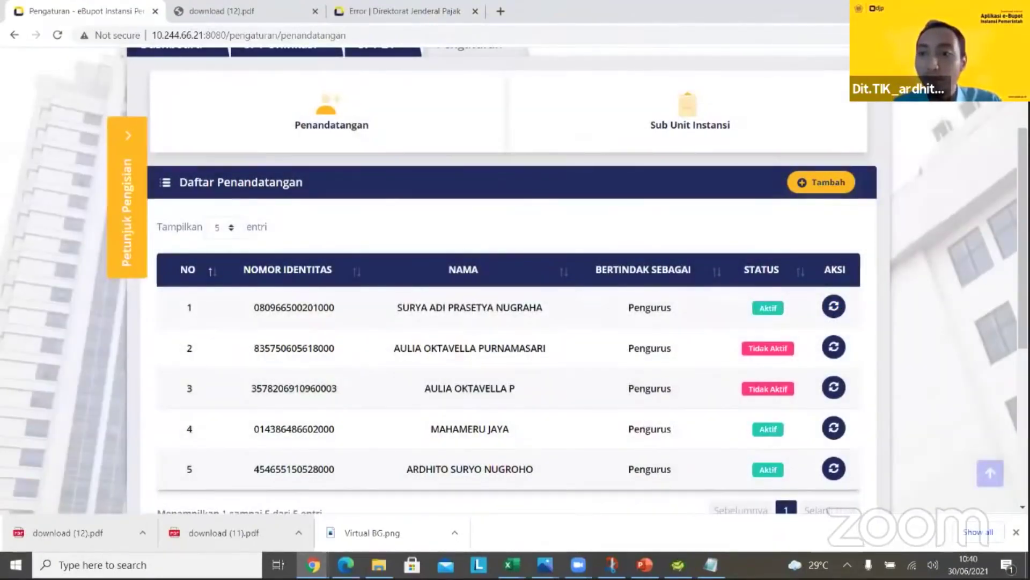
scroll(408, 194, up, 2)
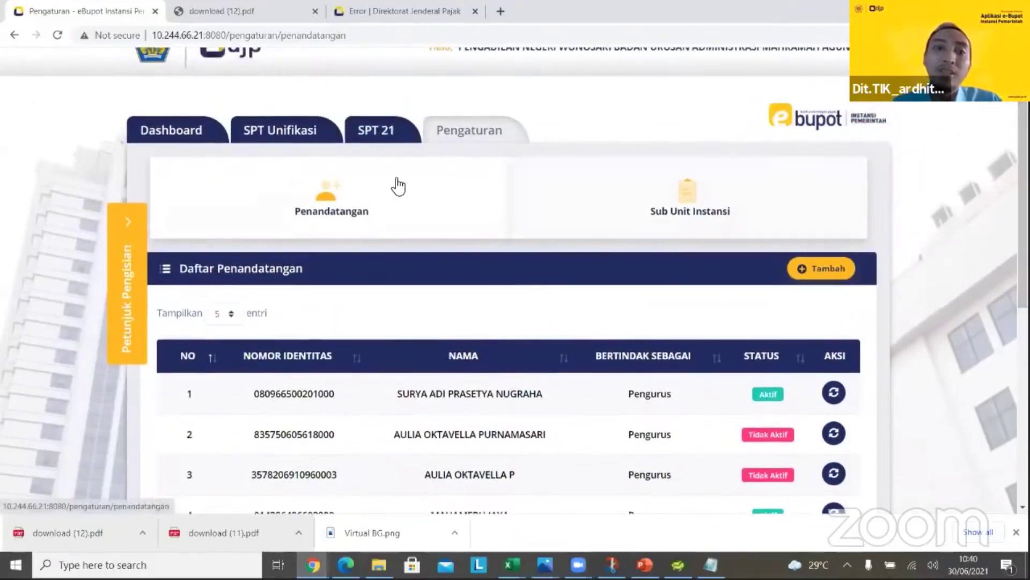
Go to SPT Unifikasi > Pajak Penghasilan > Daftar BP Ps 4(2), 15, 22, 23 and start a new slip with Rekam
click(265, 131)
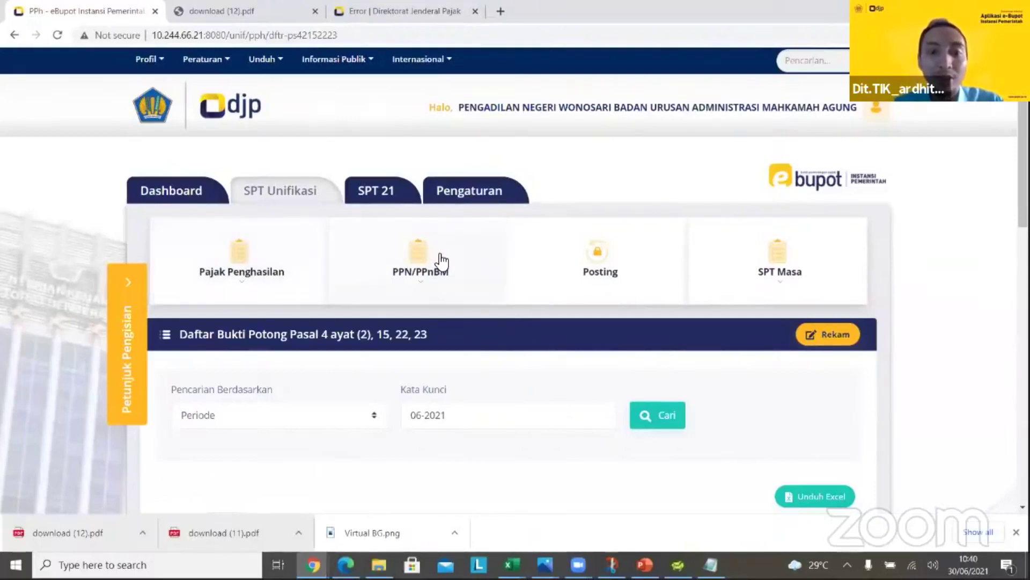
click(254, 270)
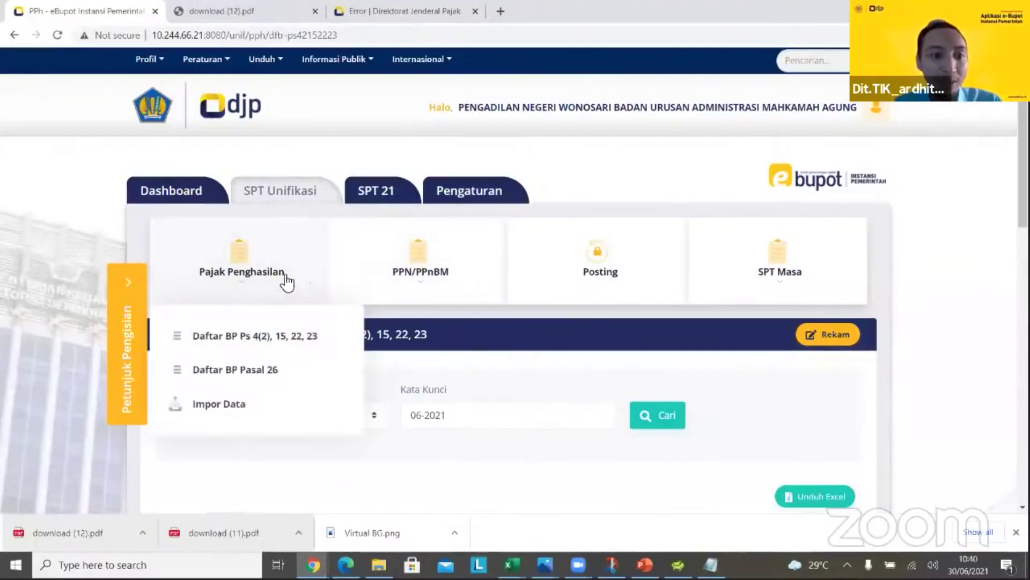
click(269, 341)
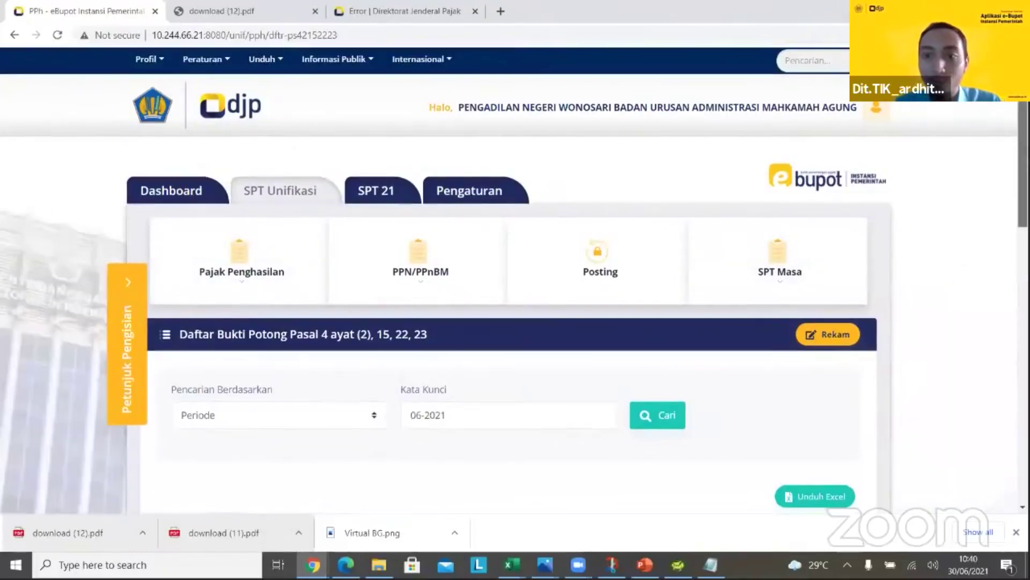
scroll(932, 150, down, 3)
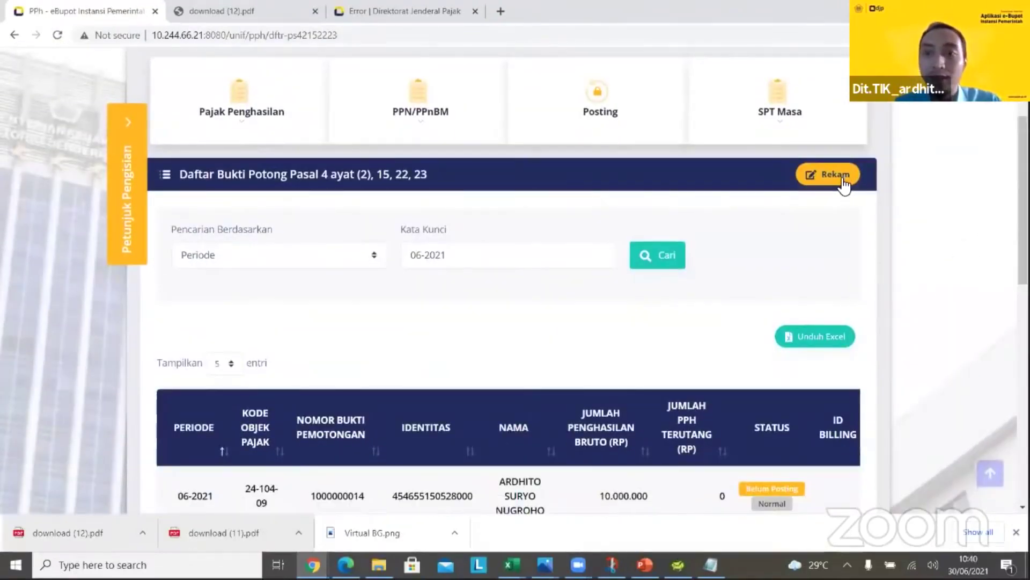
click(844, 185)
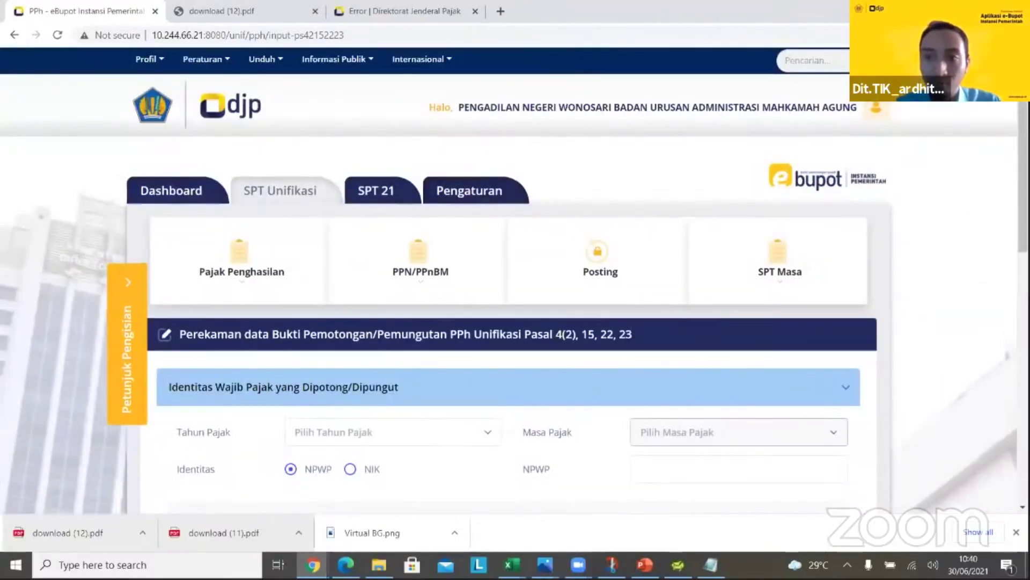
Set Tahun Pajak to 2021 and enter the withheld party's NPWP
scroll(514, 280, down, 3)
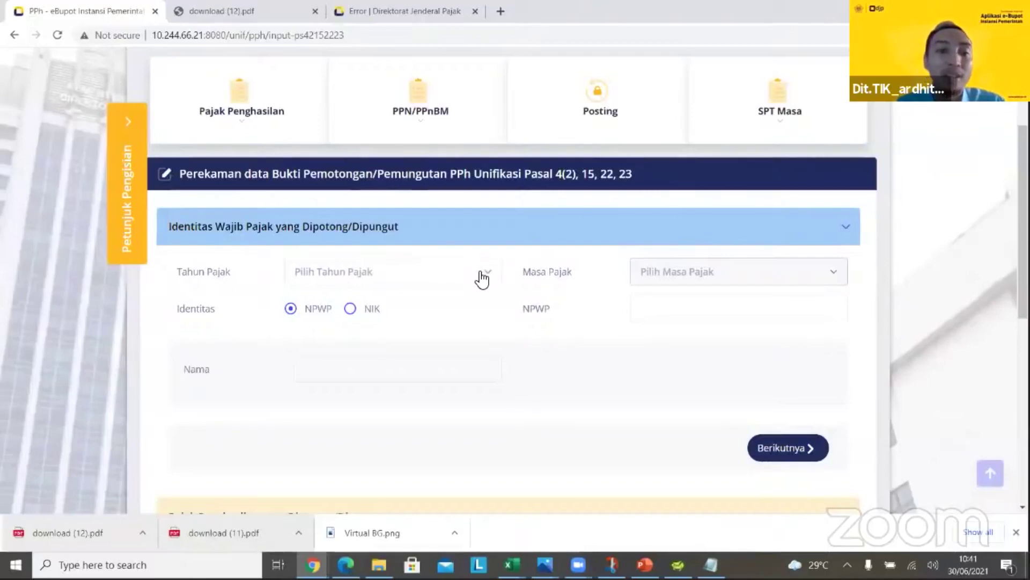
click(477, 275)
click(446, 336)
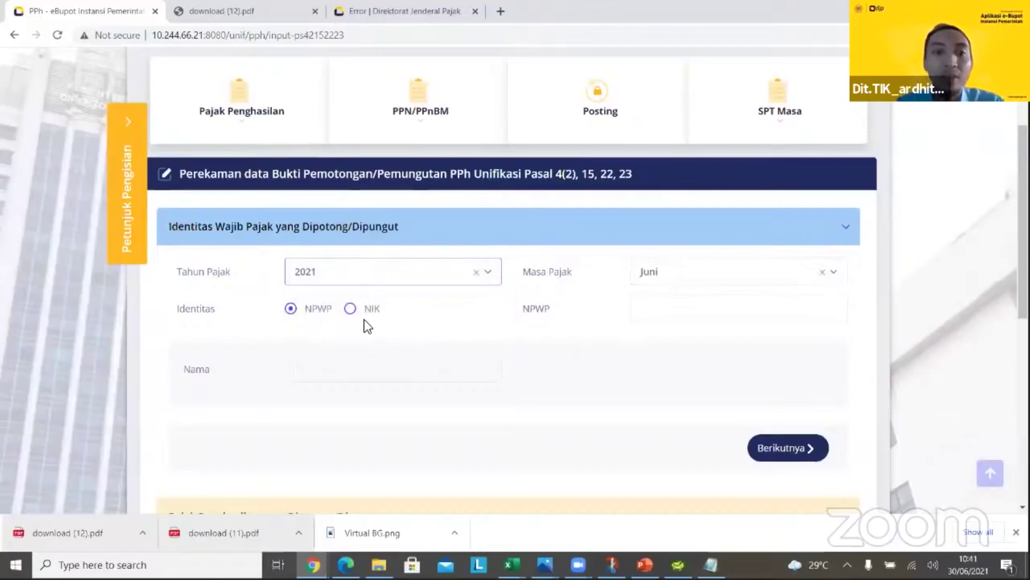
click(648, 308)
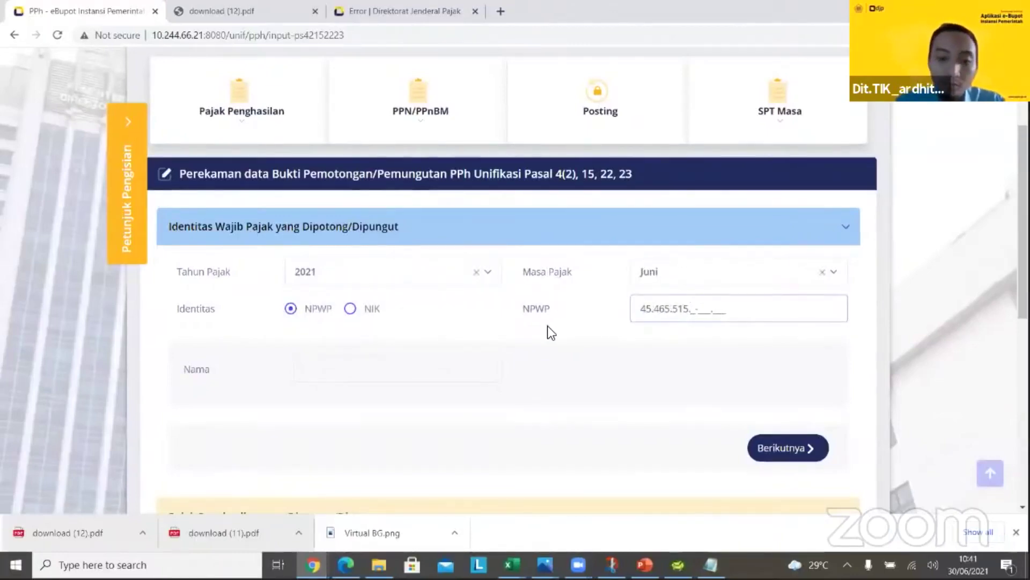
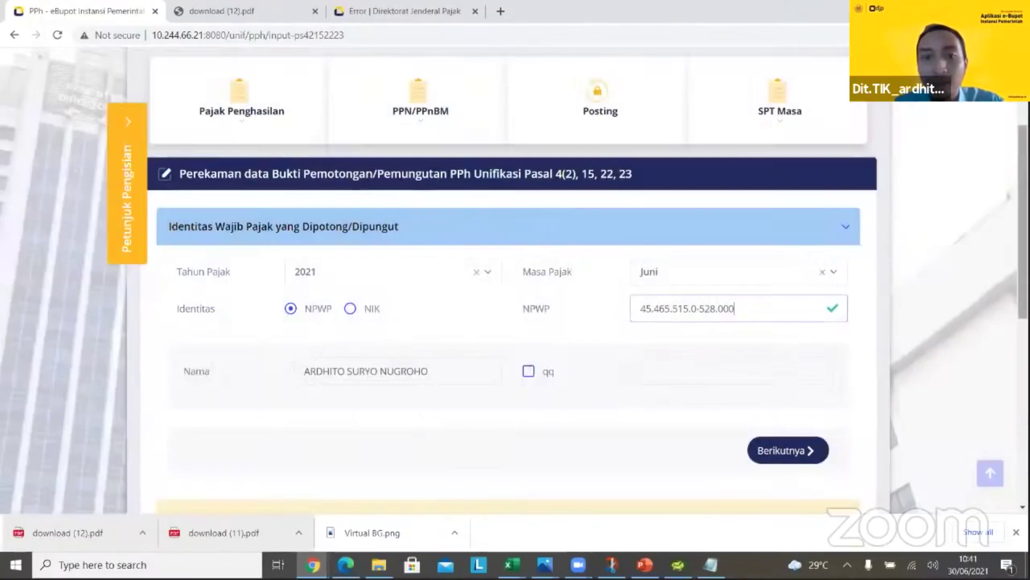
Tick qq with the name ISTRI, untick it again, and continue to the income tax details
scroll(509, 279, down, 3)
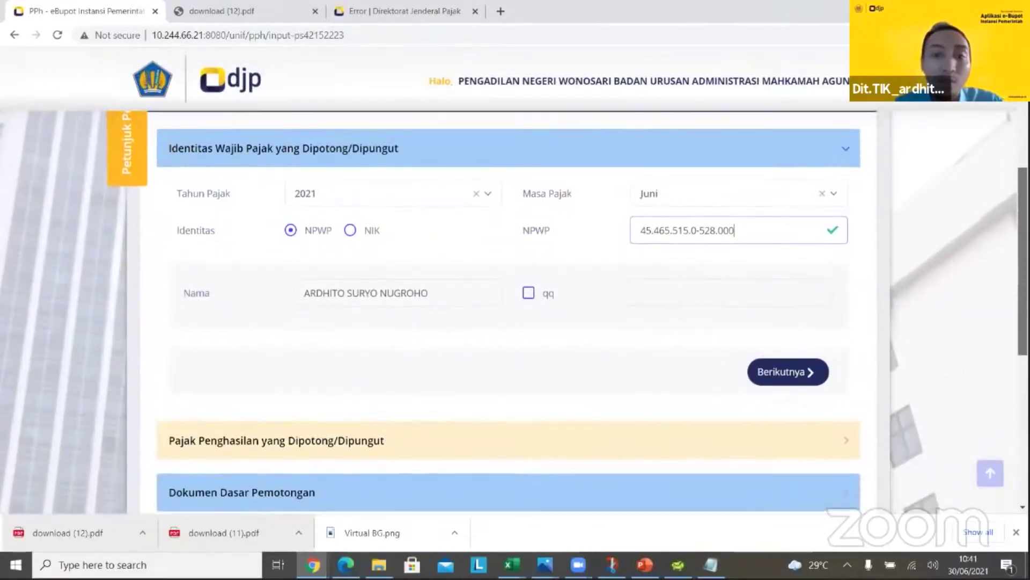
scroll(433, 259, down, 2)
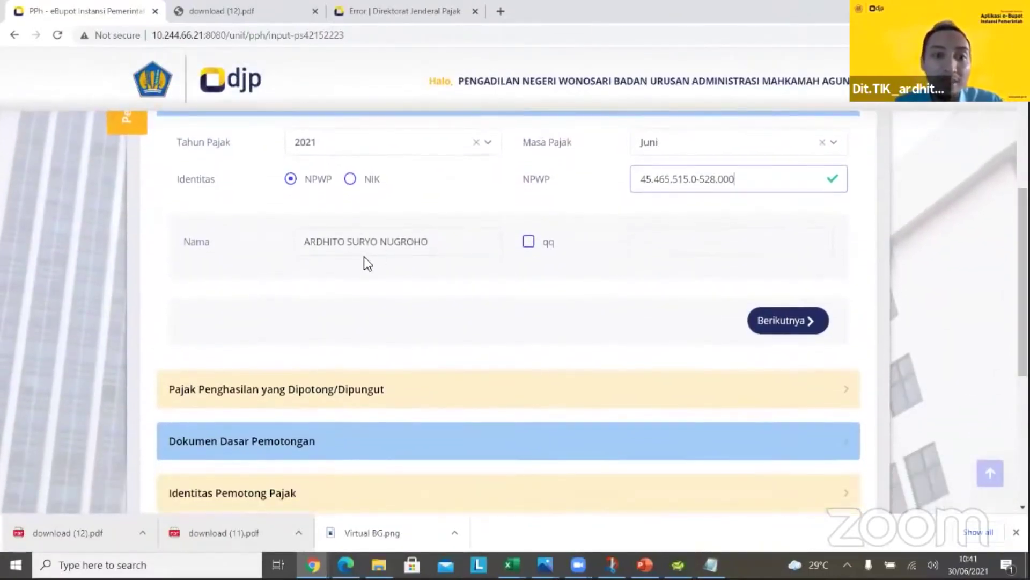
click(530, 243)
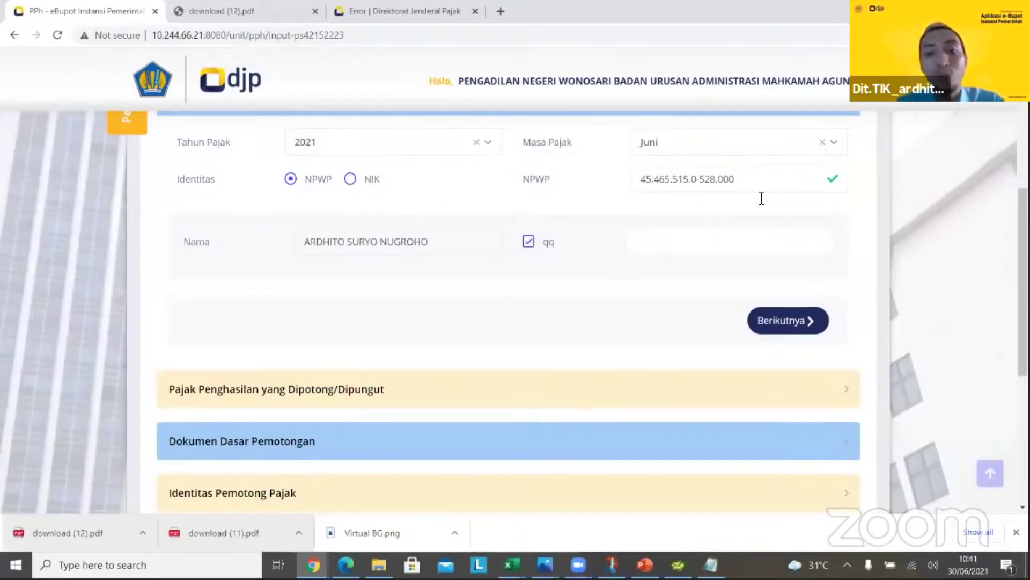
click(634, 242)
text(ISTRI)
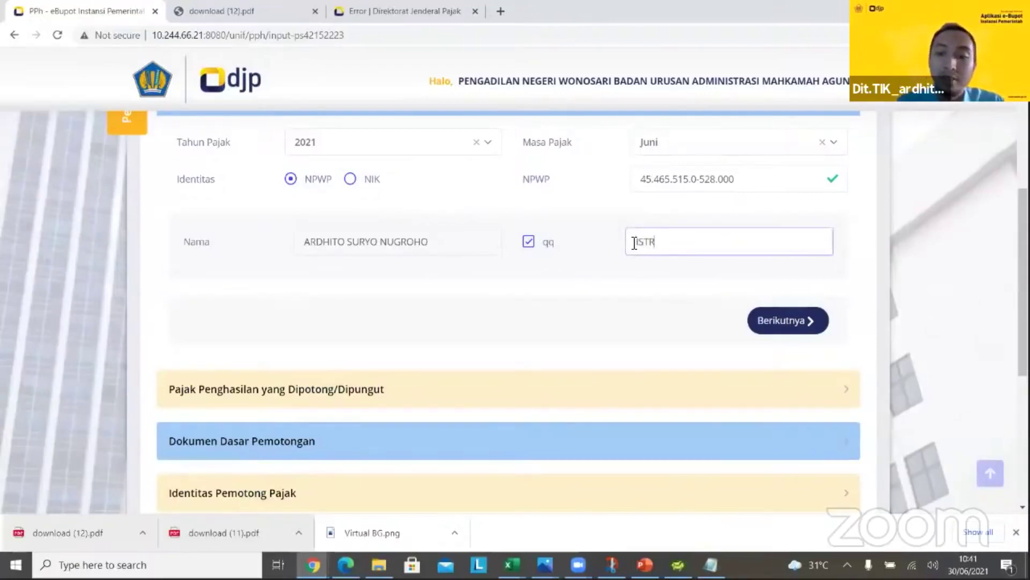
click(529, 243)
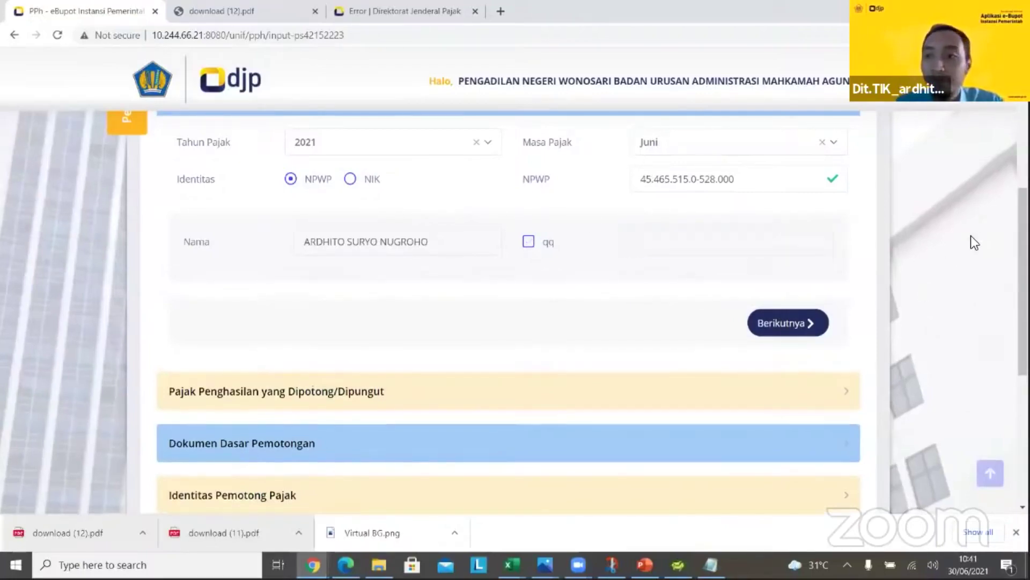
click(785, 323)
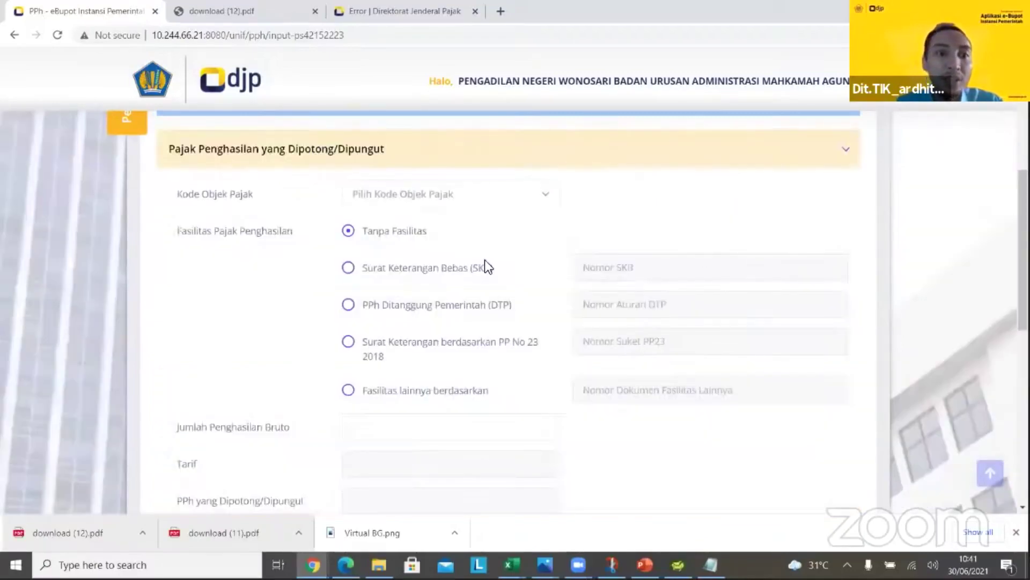
Choose tax object 24-104-03 Jasa Konsultan and apply SKB facility KET-3/23ALK/WPJ.32/KP.0703/2021
click(536, 207)
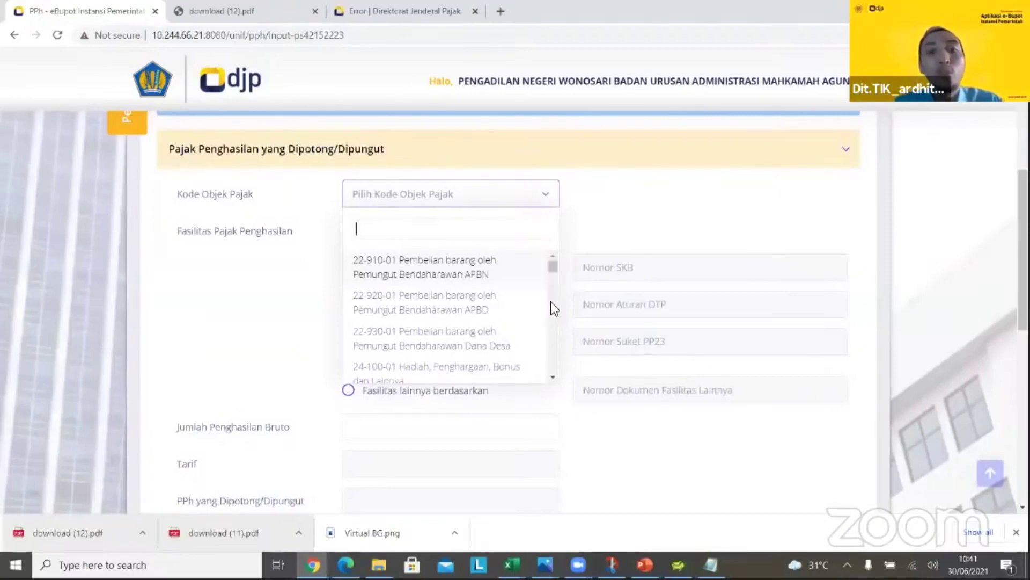
scroll(550, 305, down, 5)
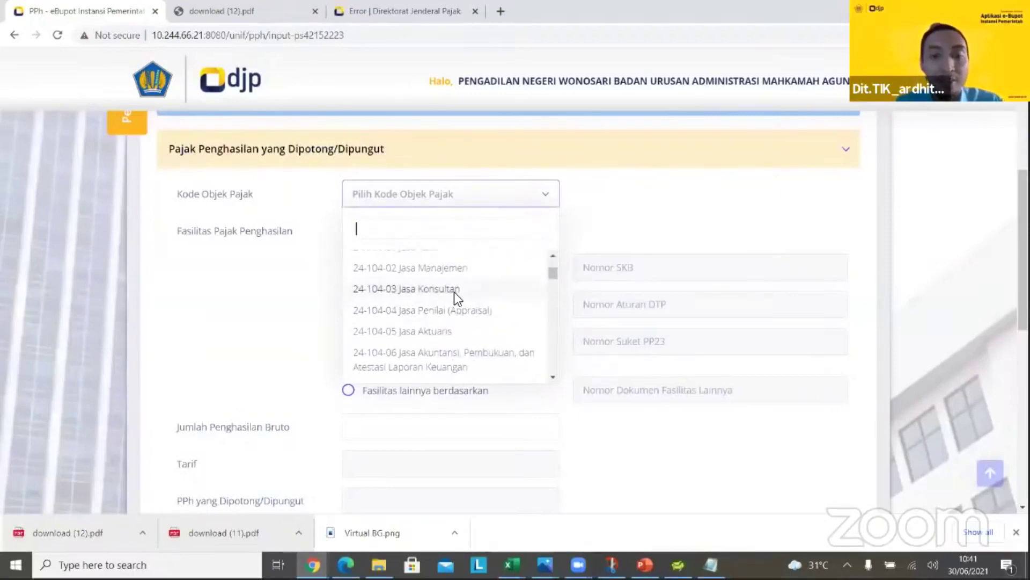
click(455, 291)
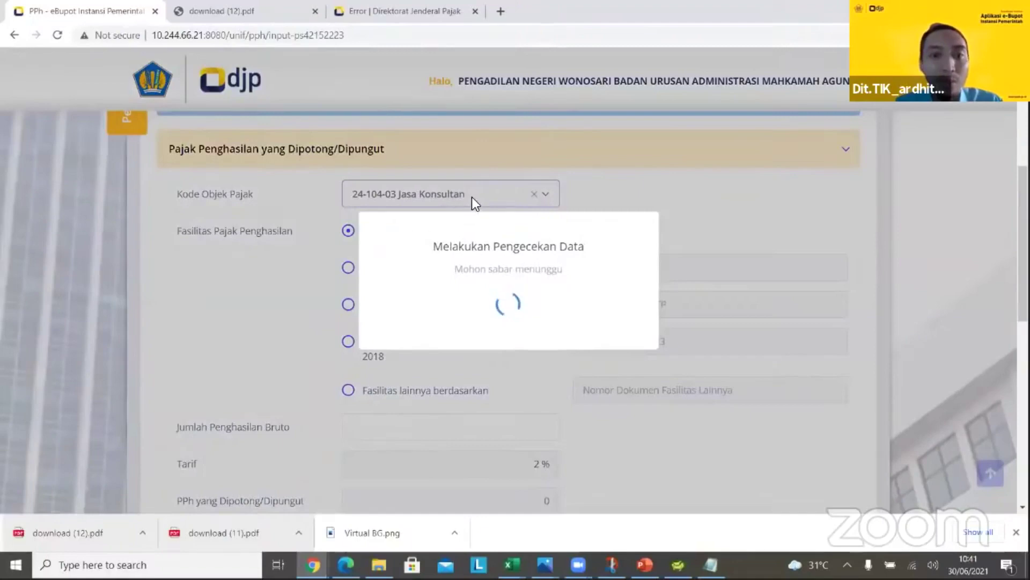
scroll(483, 257, down, 2)
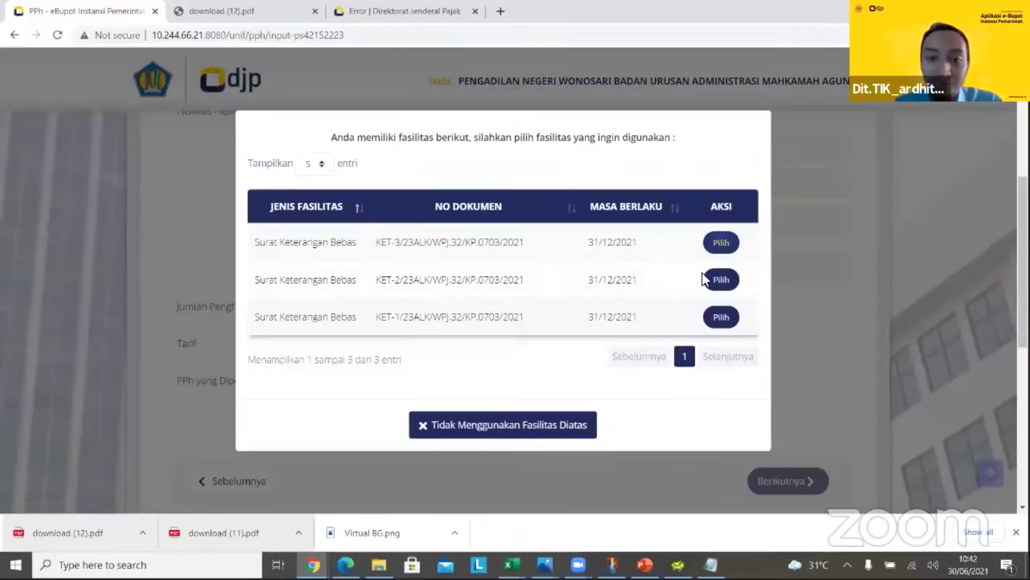
click(731, 245)
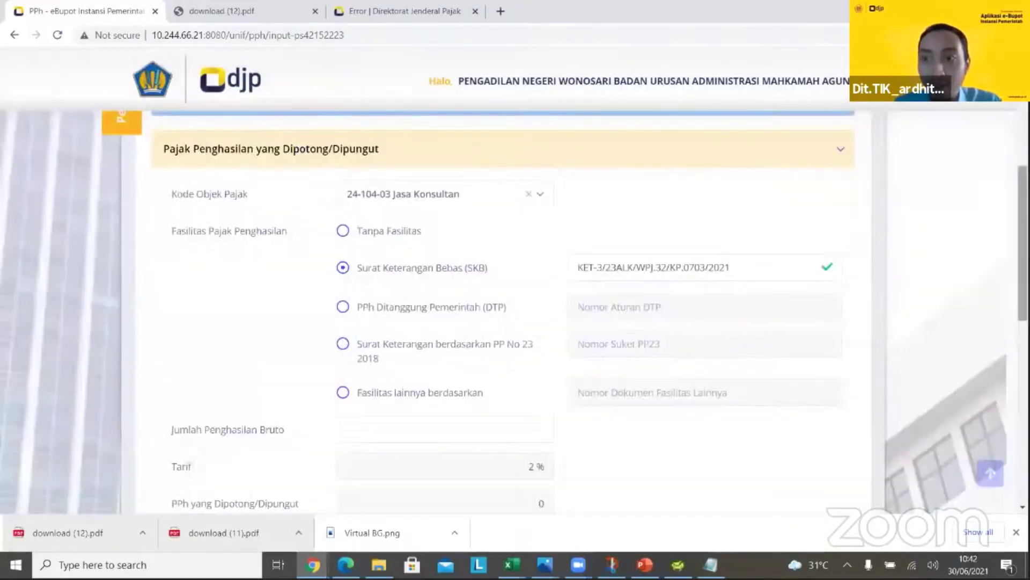
scroll(1002, 219, down, 3)
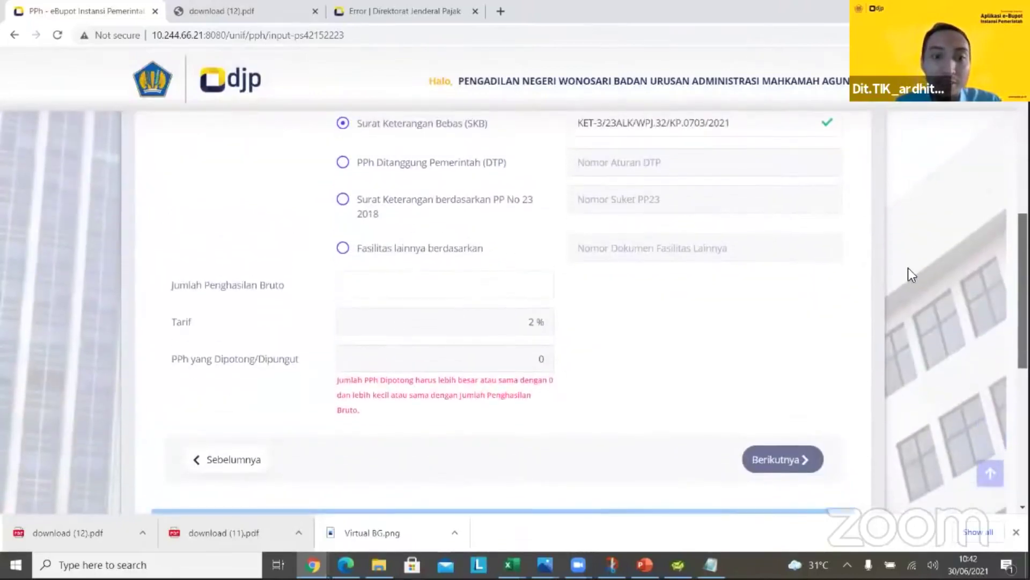
click(529, 302)
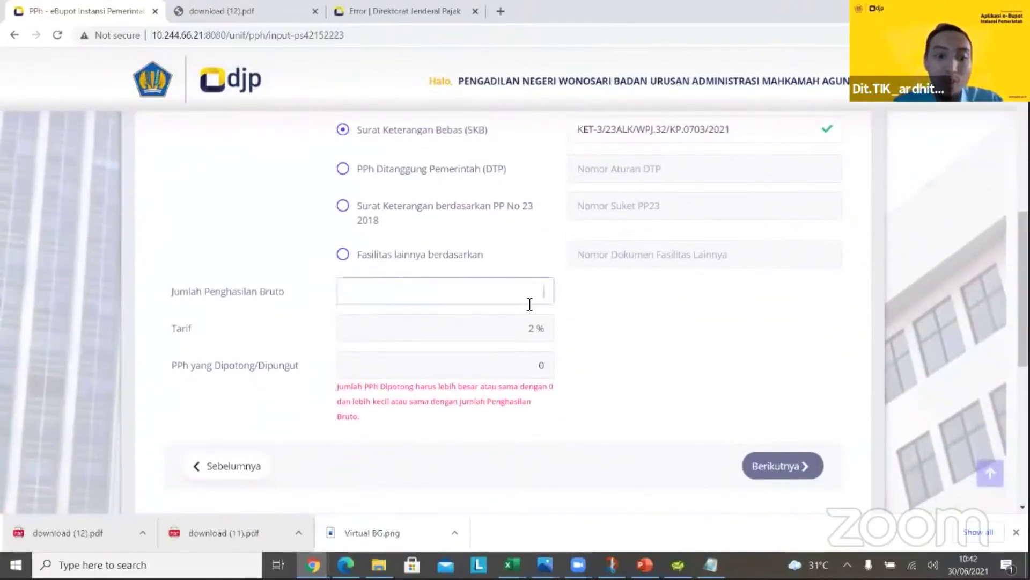
text(45664)
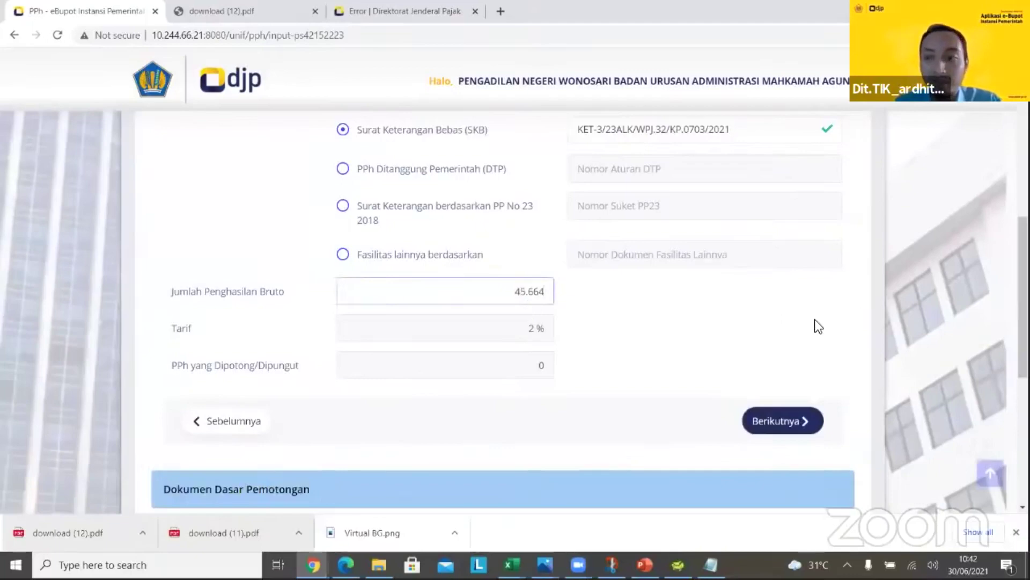
scroll(660, 240, up, 3)
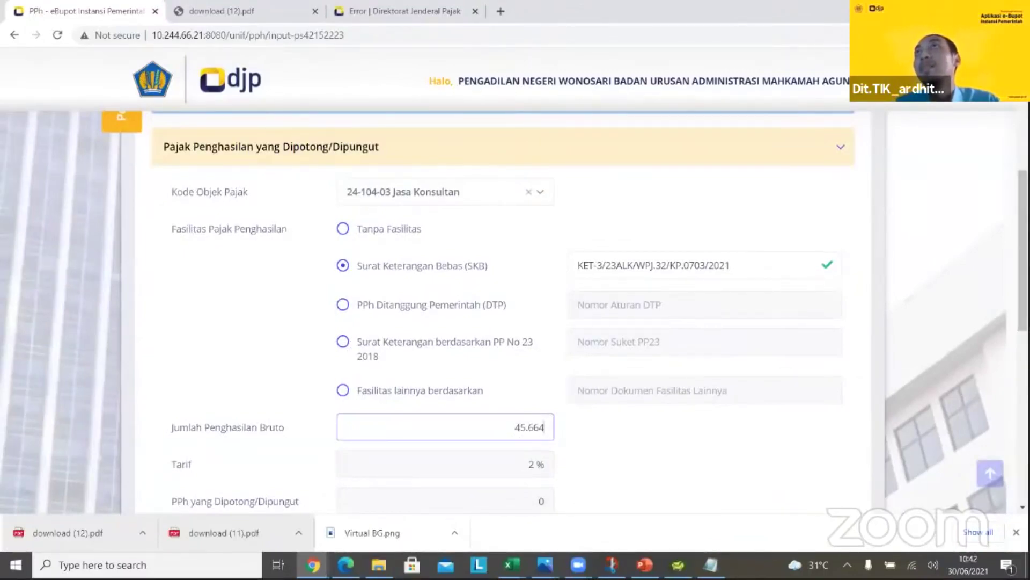
key(alt+Tab)
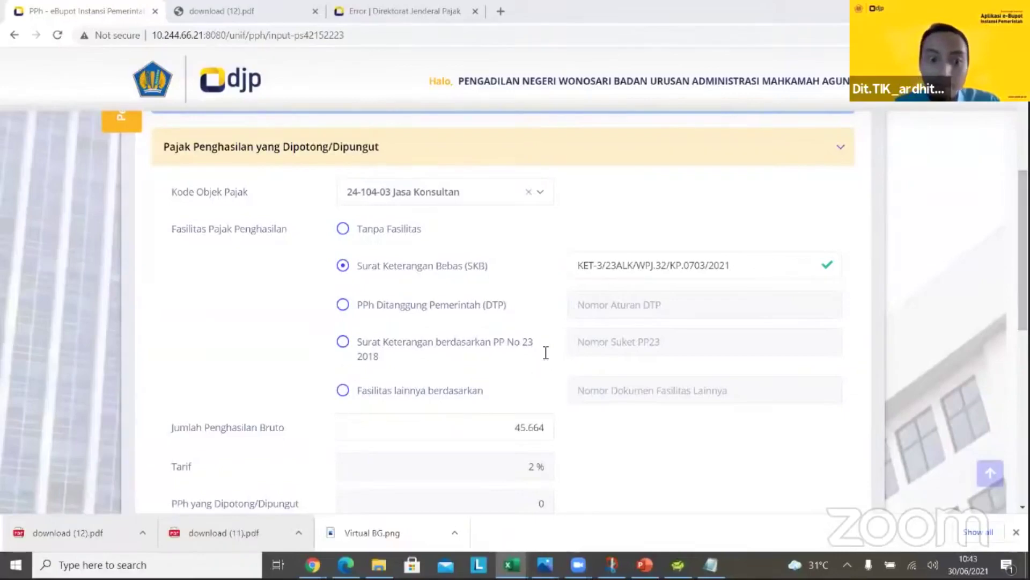
scroll(591, 296, down, 3)
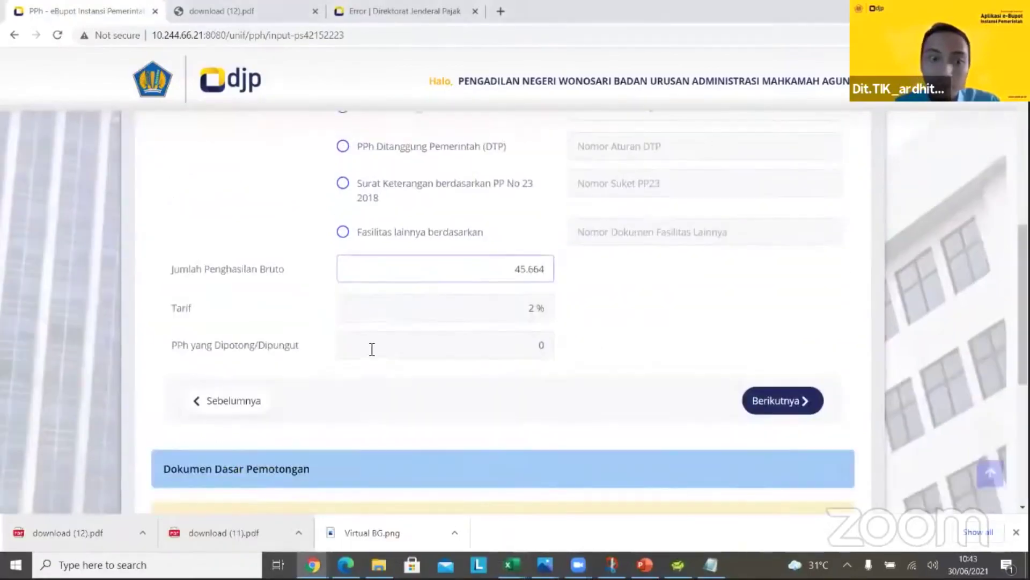
scroll(901, 213, down, 5)
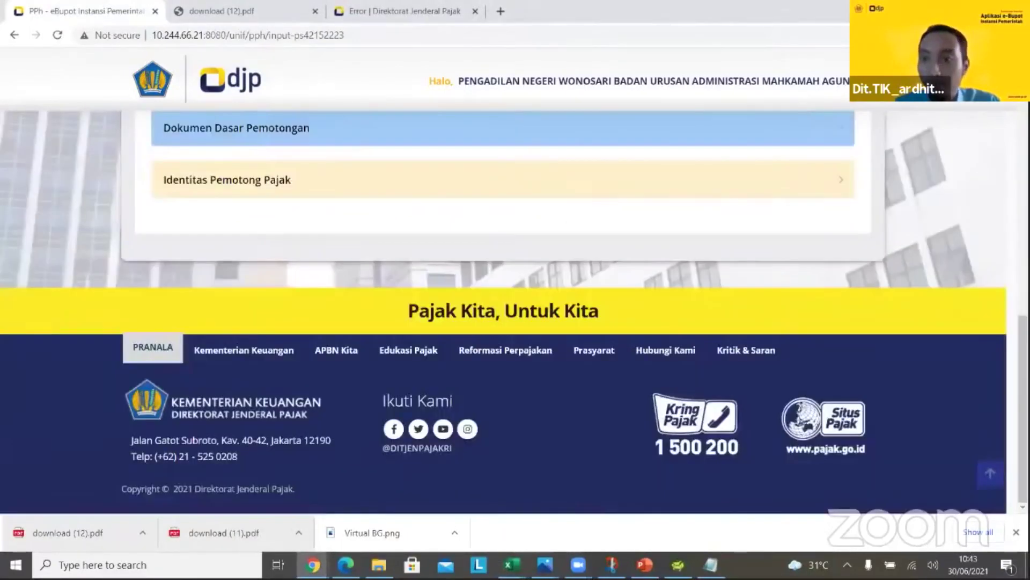
scroll(591, 239, up, 5)
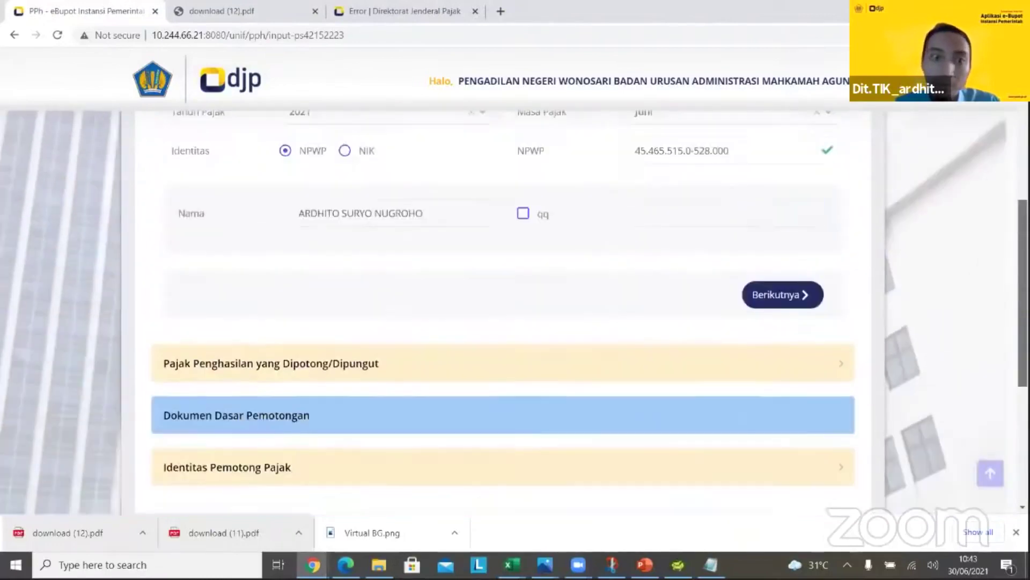
Replace the NPWP with another taxpayer's, then try tax object 28-423-01 without a facility
triple_click(629, 191)
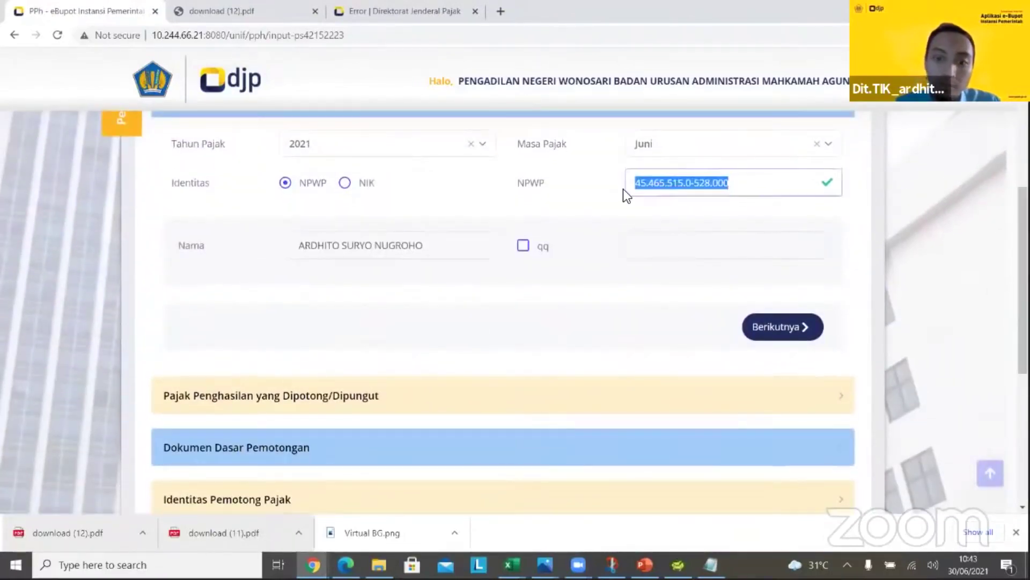
key(BackSpace)
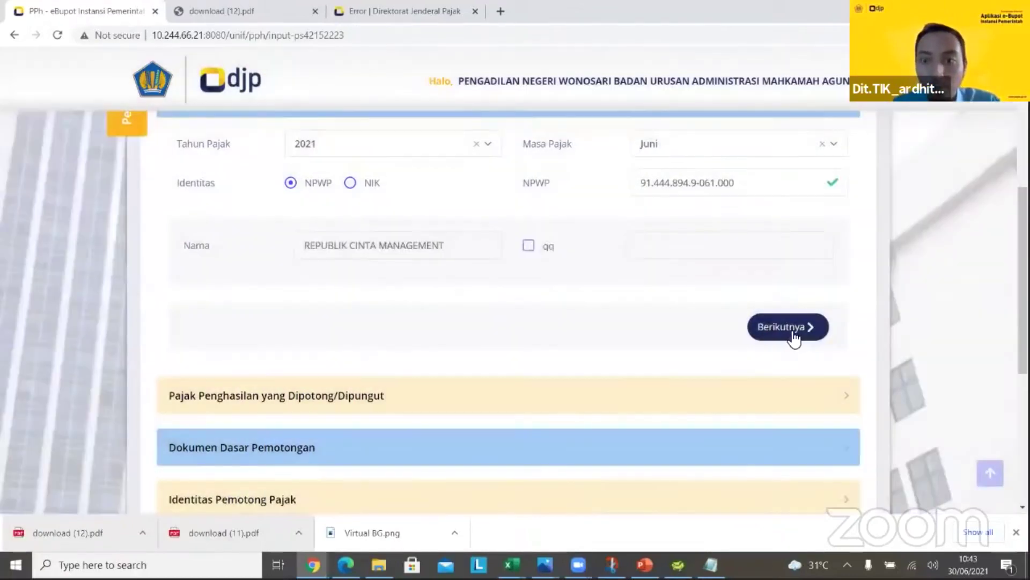
click(764, 338)
click(542, 206)
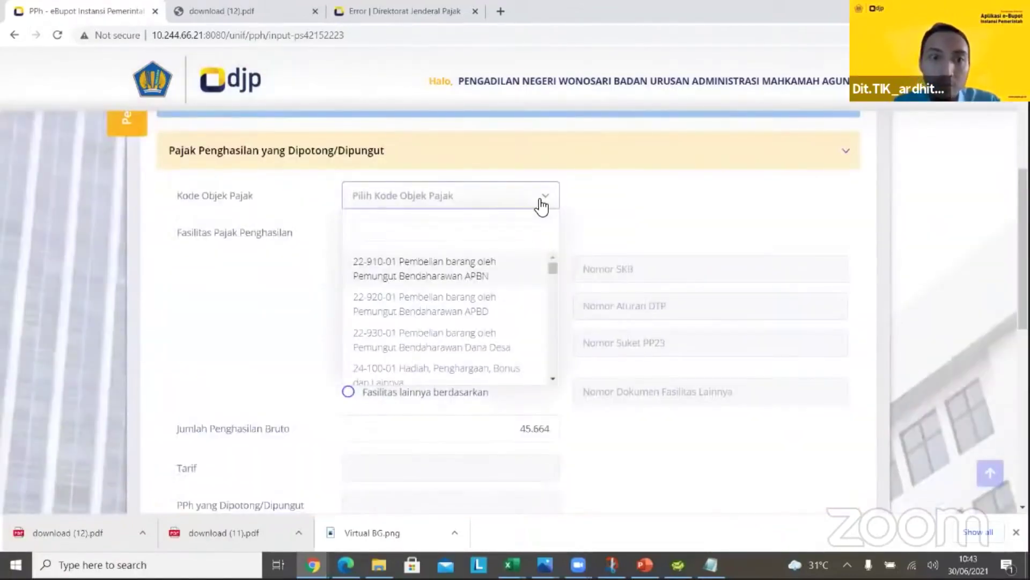
text(23)
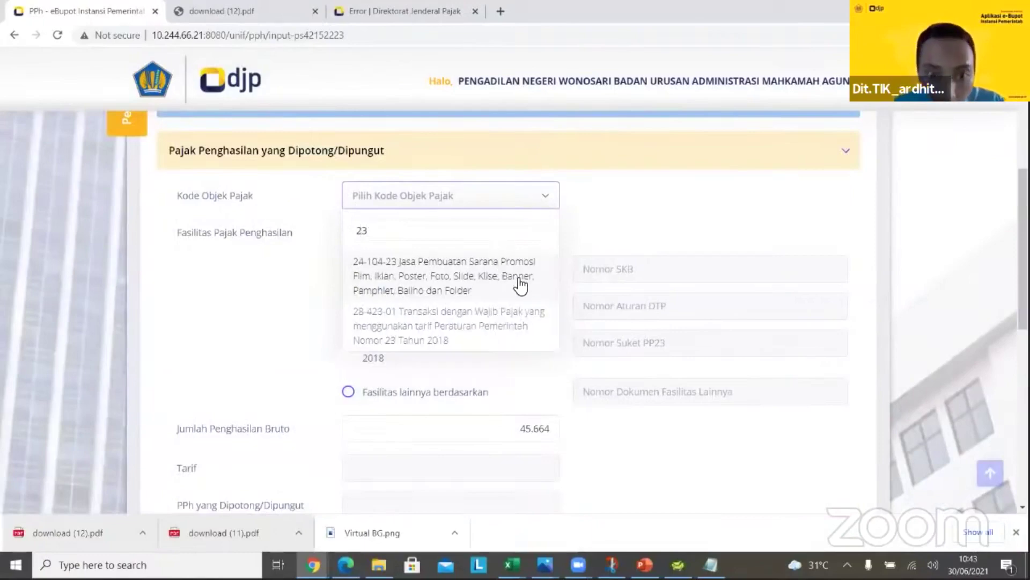
click(484, 316)
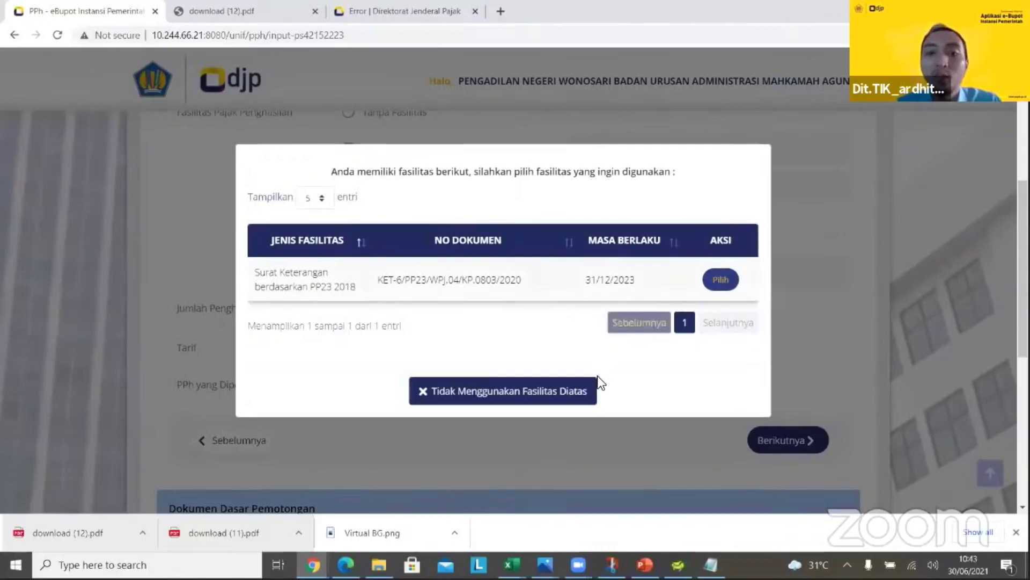
click(584, 390)
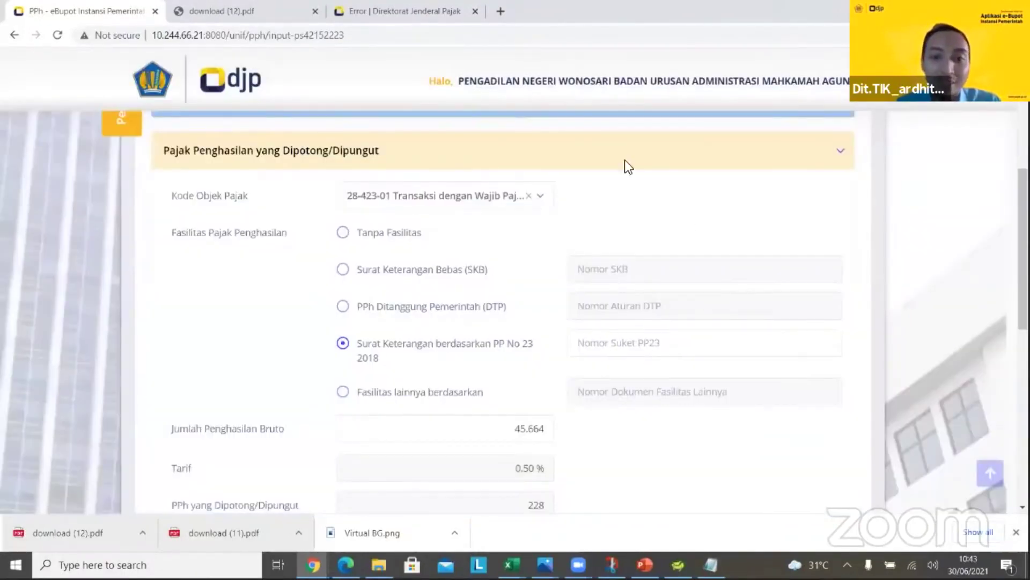
Edit the NPWP again and return to the income tax section
scroll(515, 311, down, 2)
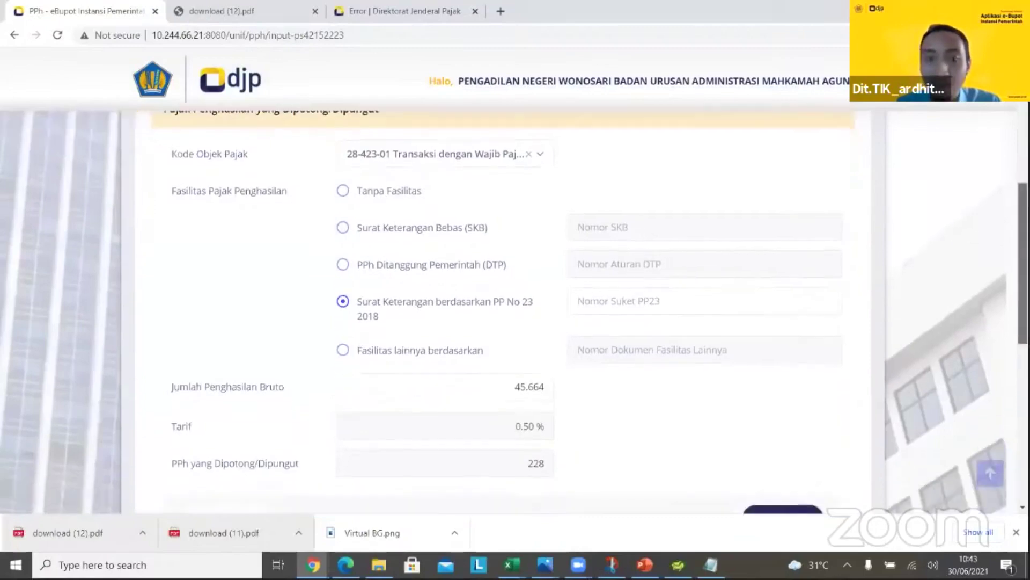
drag(1023, 268, 1023, 272)
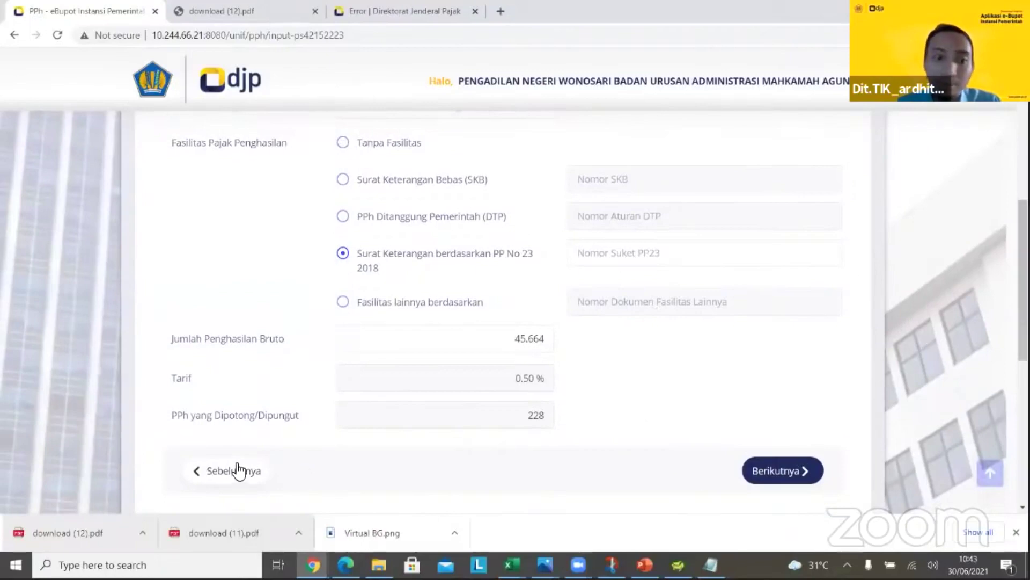
scroll(585, 338, down, 6)
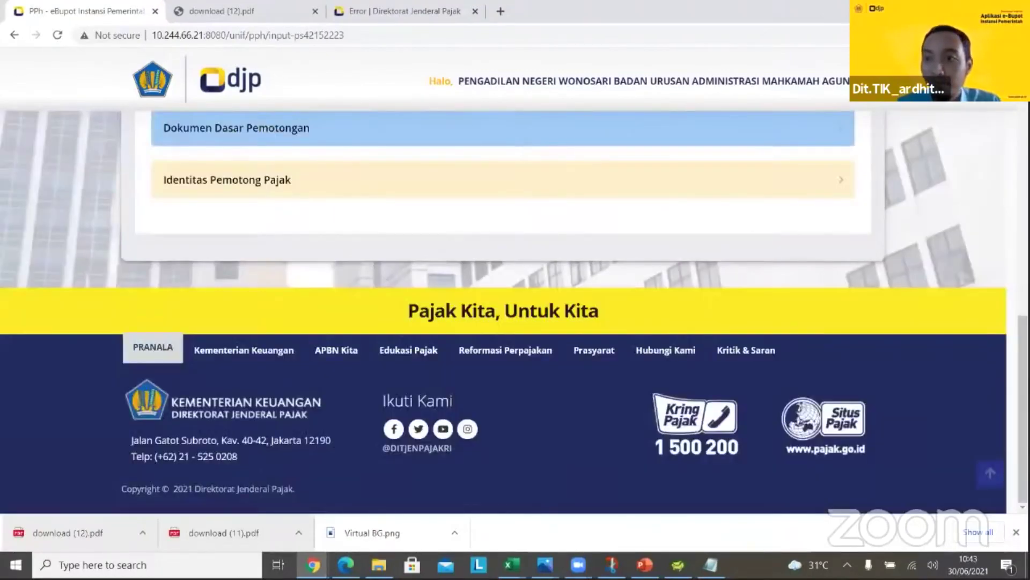
scroll(759, 236, up, 6)
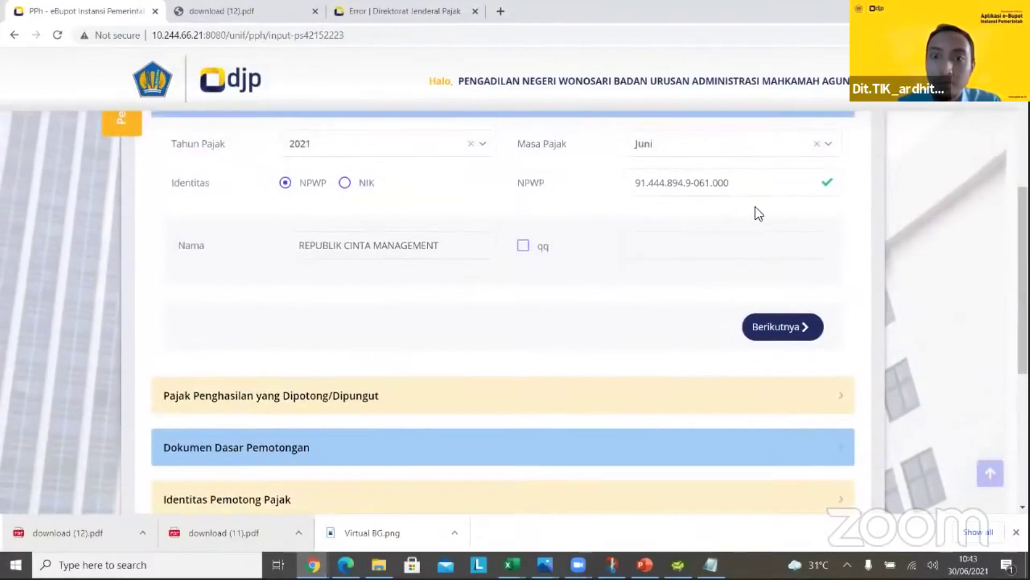
triple_click(638, 183)
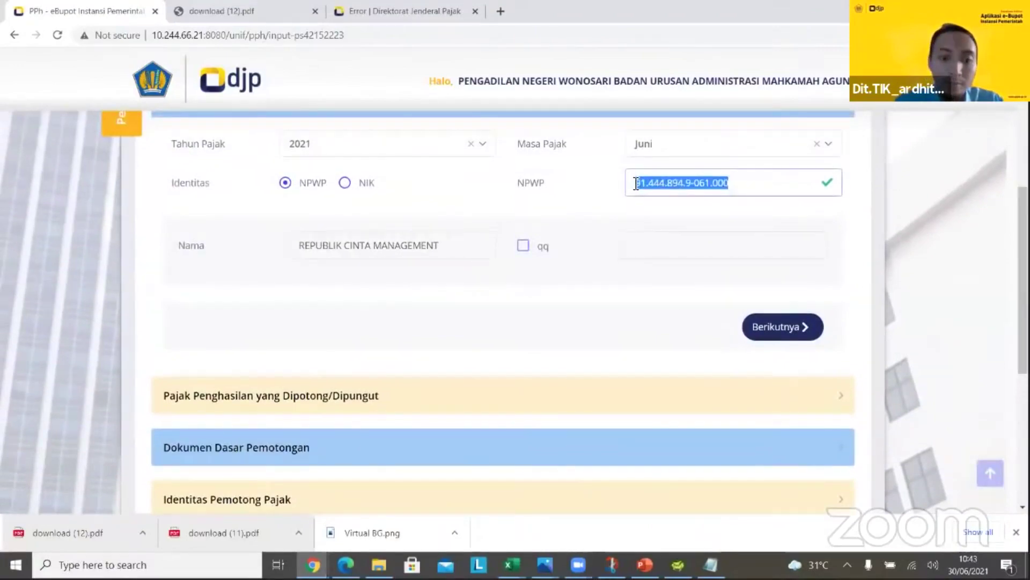
text(15.0-528)
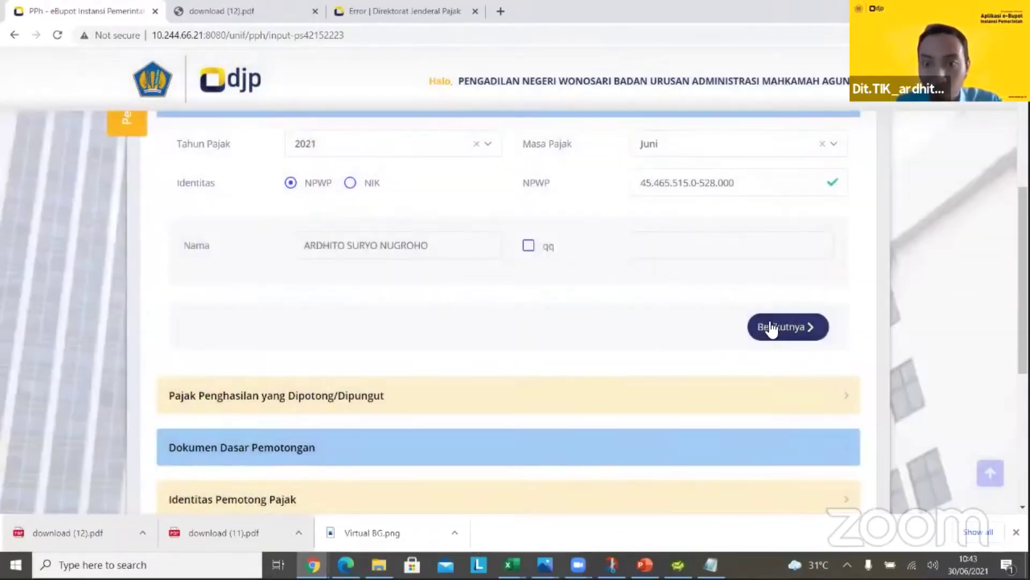
click(771, 327)
Choose tax object 24-100-01 without a facility, check the 15% rate, and continue to basis documents
click(537, 204)
click(465, 368)
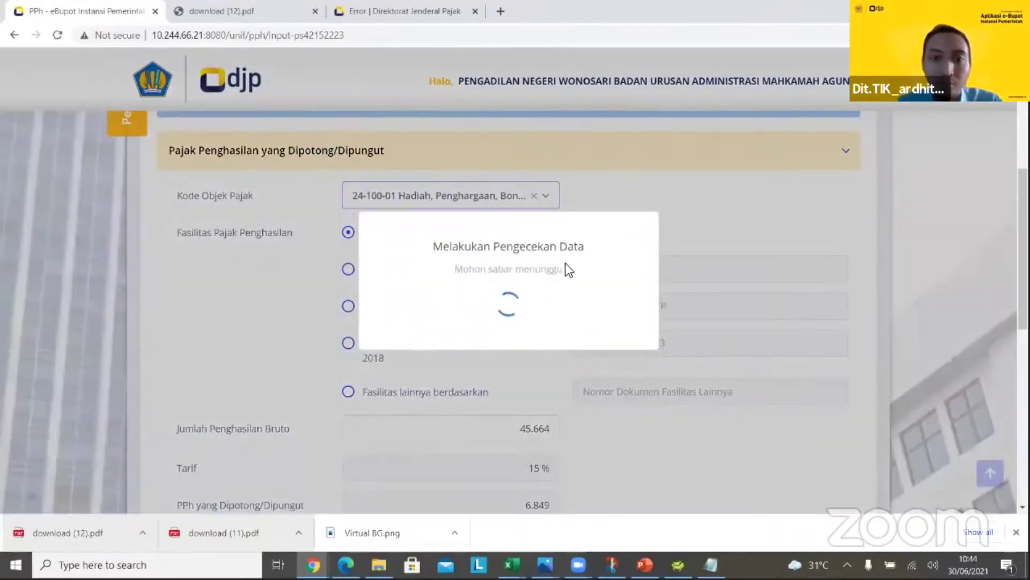
scroll(619, 359, down, 2)
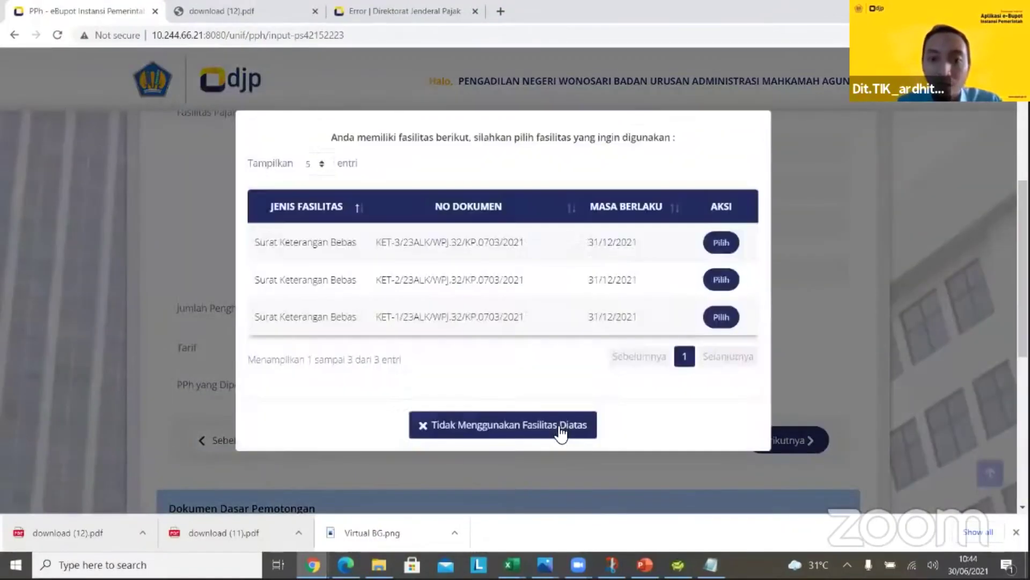
click(561, 427)
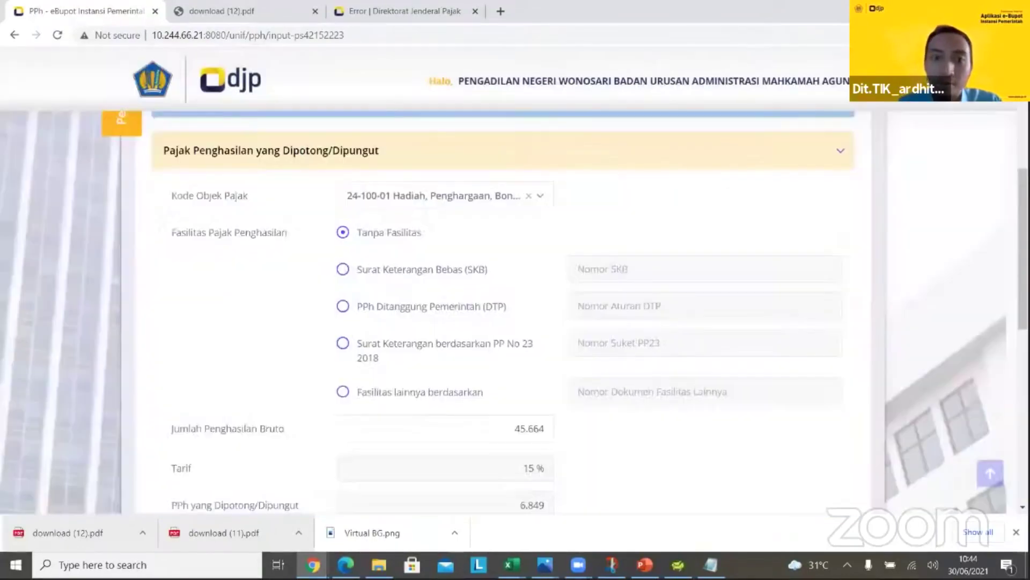
scroll(494, 282, down, 3)
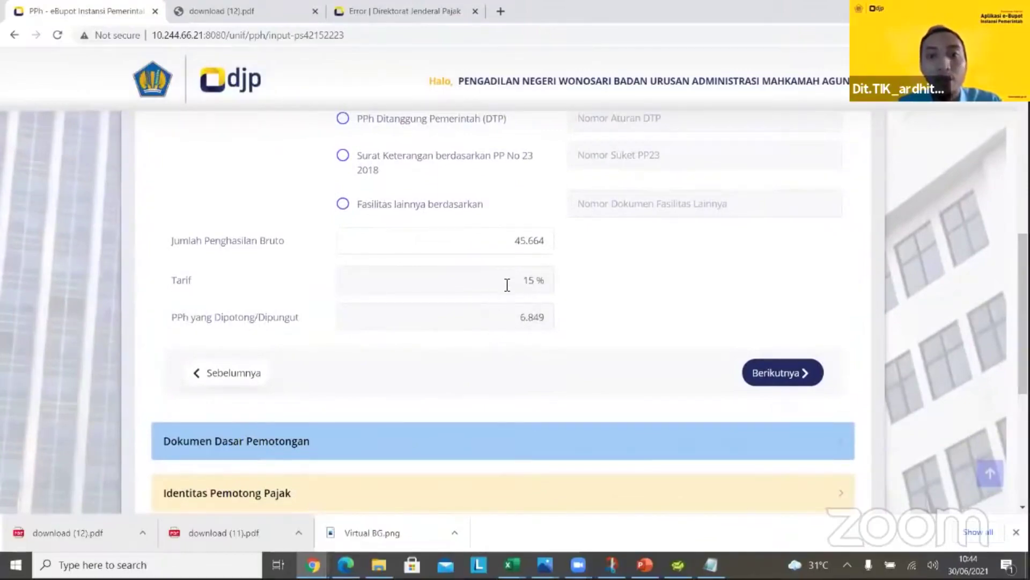
drag(519, 284, 558, 298)
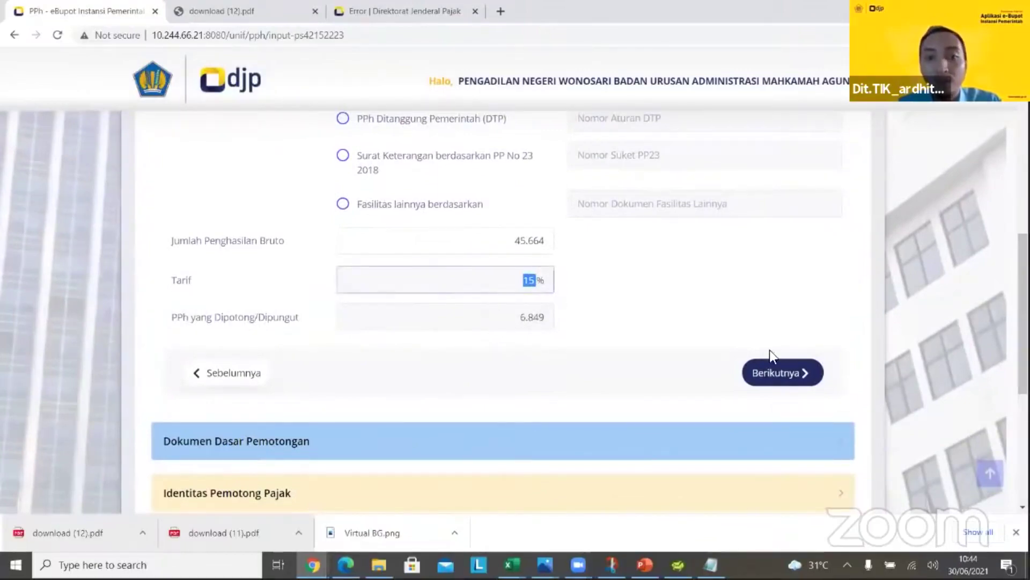
click(770, 376)
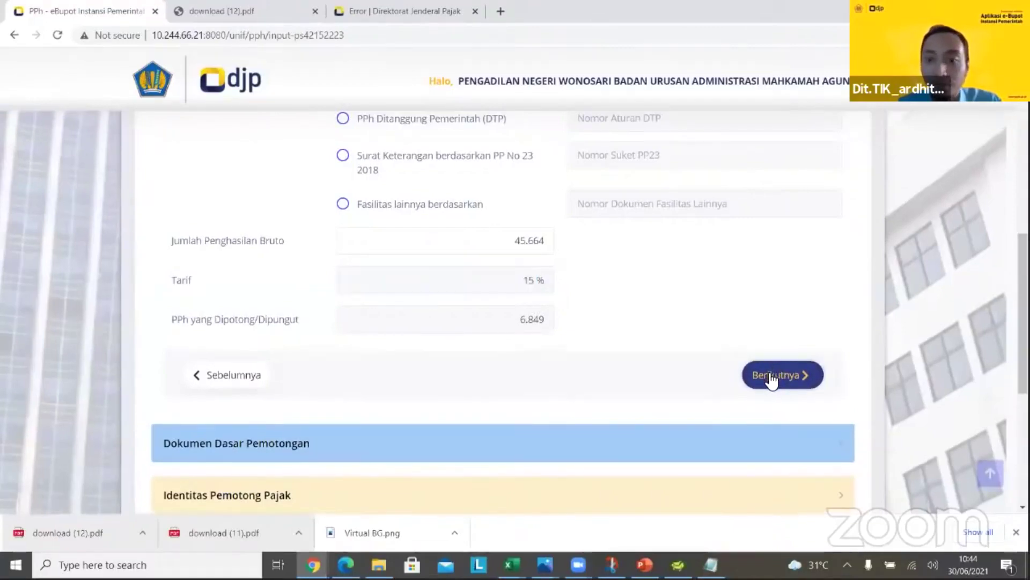
click(771, 378)
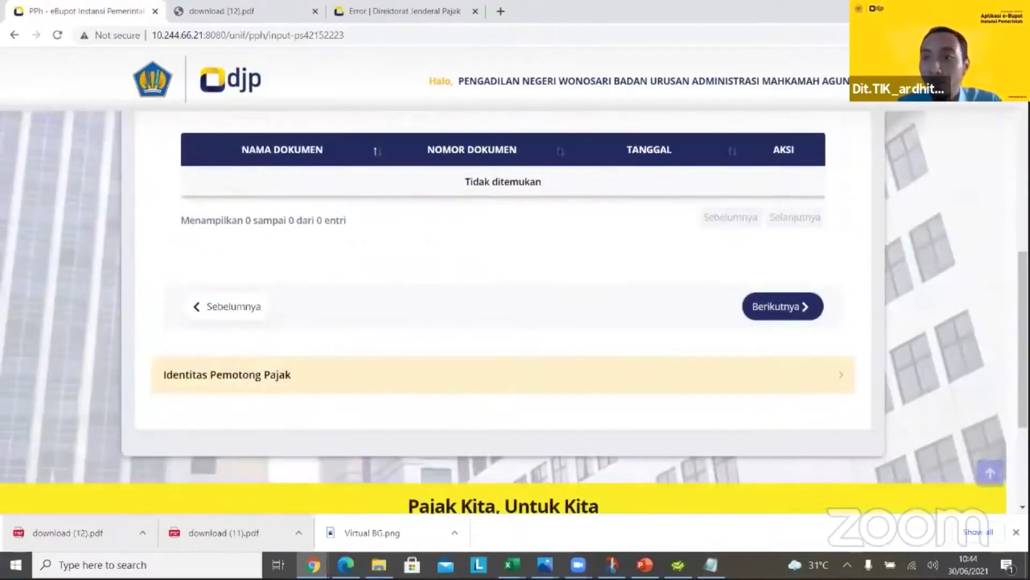
Add a basis document of type Pengumuman, No Dokumen P-3644, Tanggal 01/06/2021, to Dokumen Dasar Pemotongan
scroll(850, 175, up, 2)
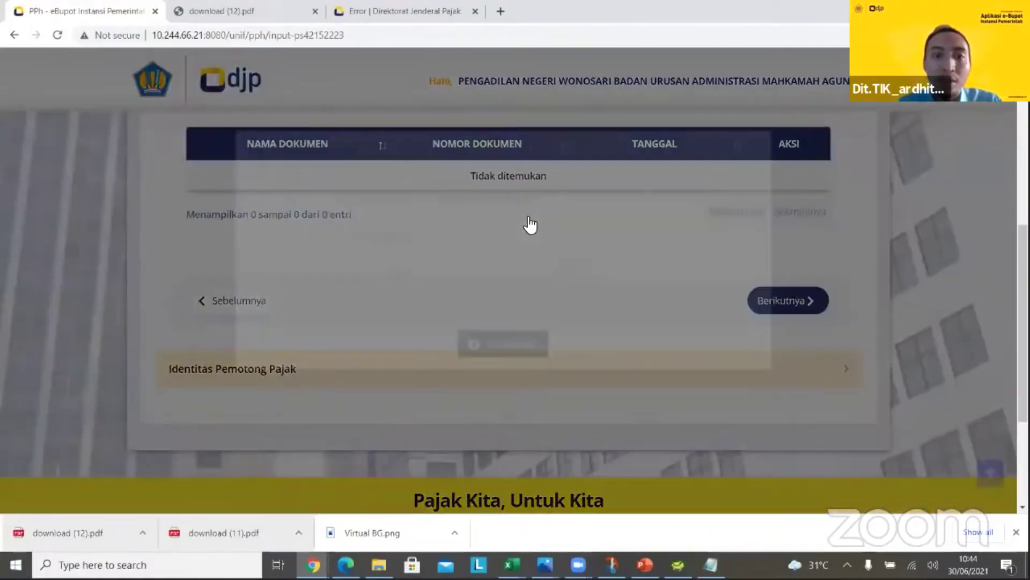
click(529, 226)
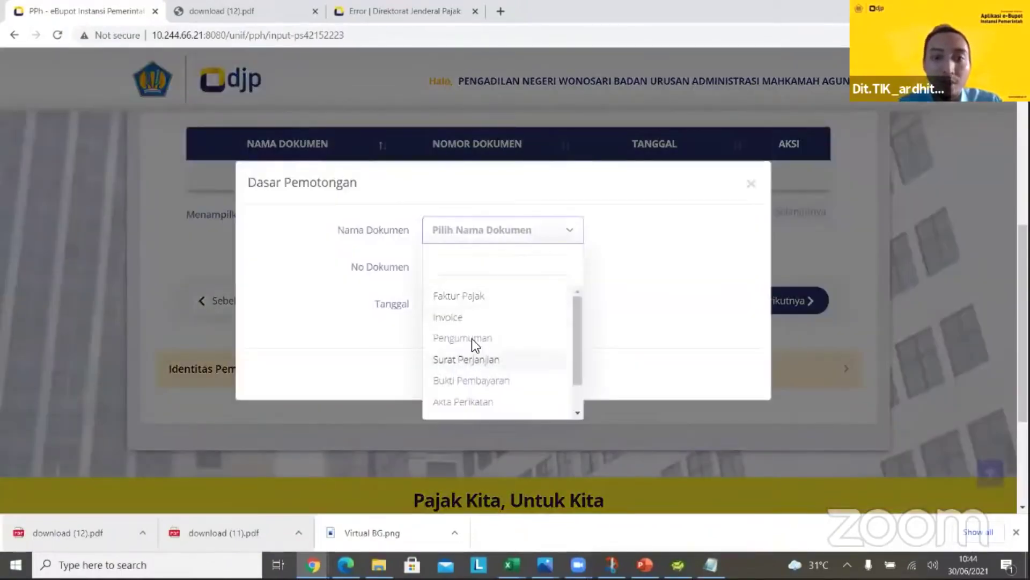
click(472, 340)
click(472, 261)
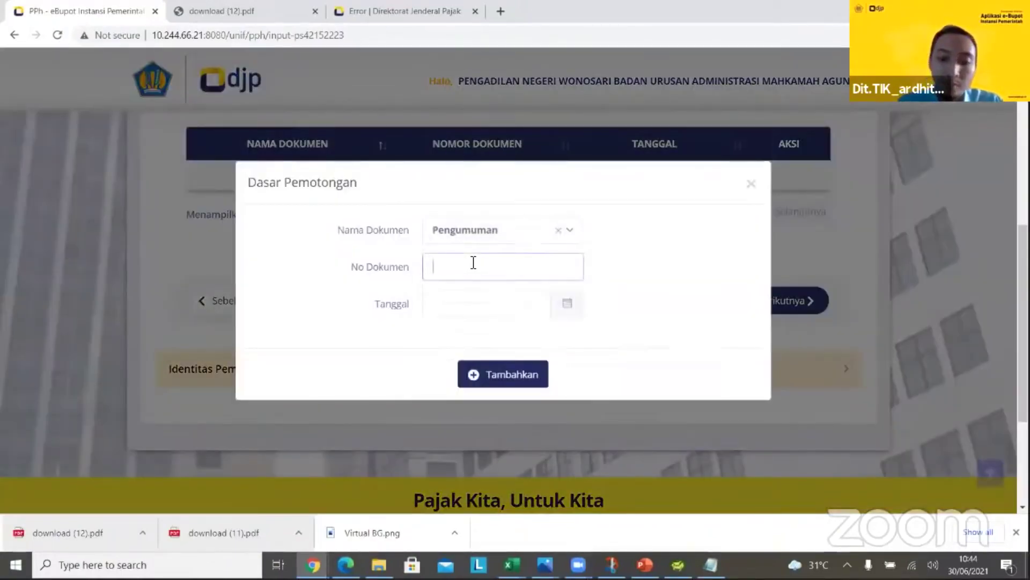
text(P-3644)
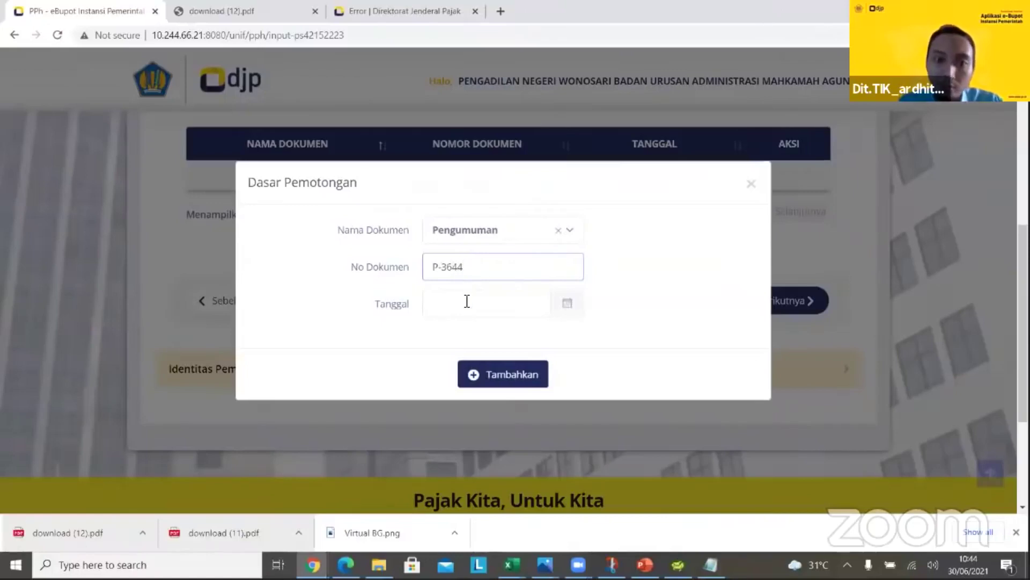
click(467, 301)
click(485, 373)
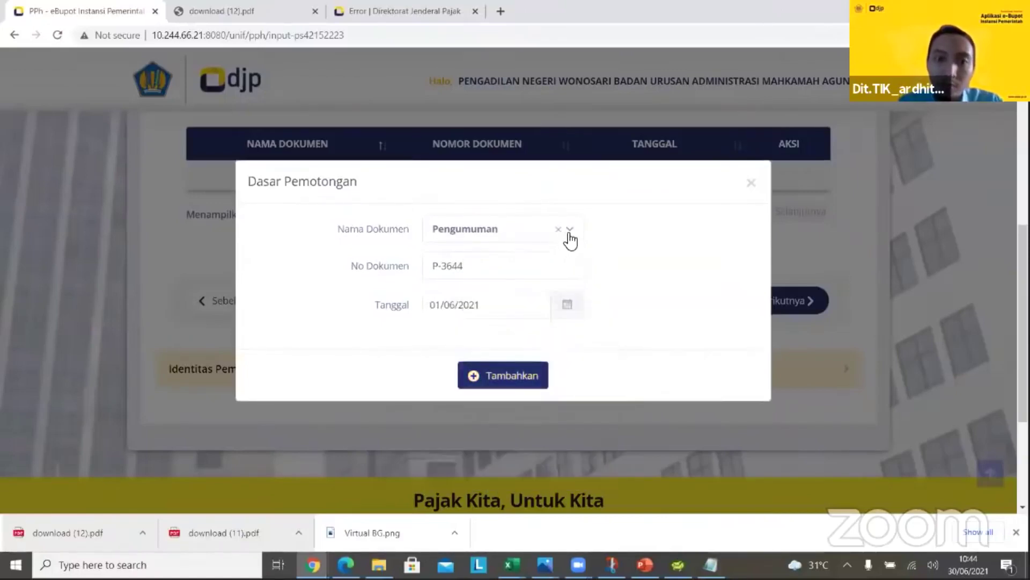
click(570, 239)
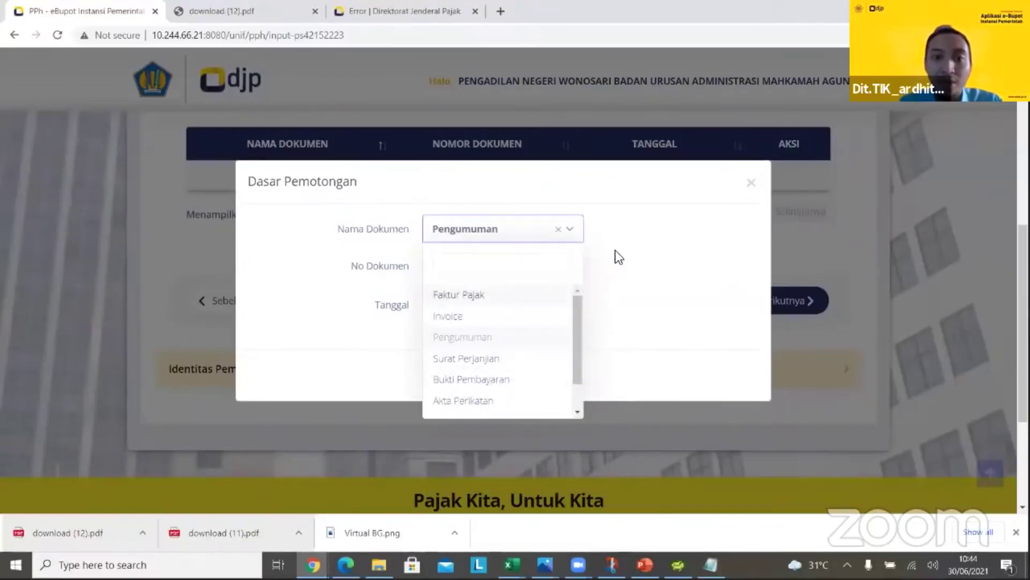
click(614, 250)
click(513, 370)
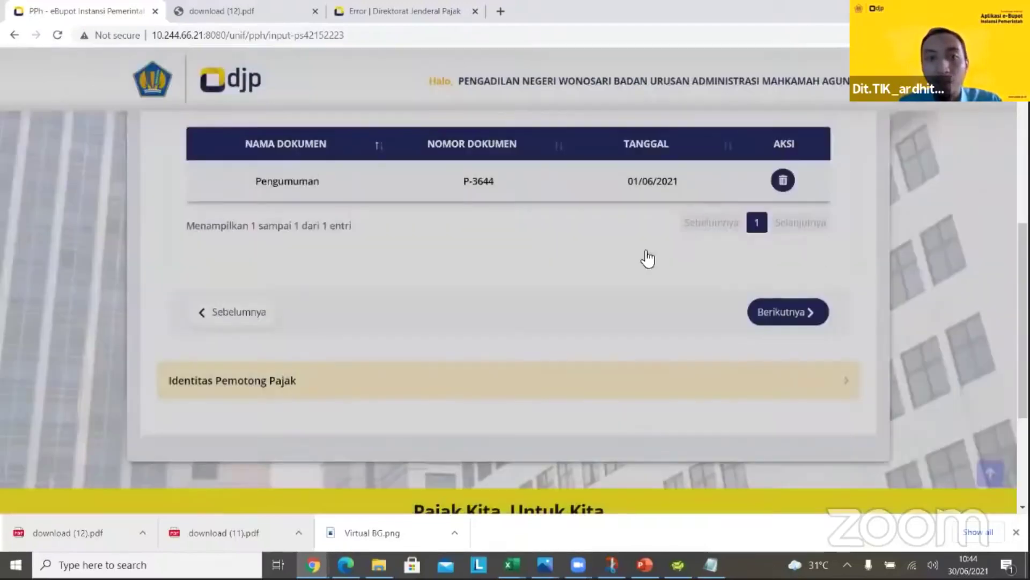
scroll(792, 269, up, 2)
drag(1023, 250, 1023, 277)
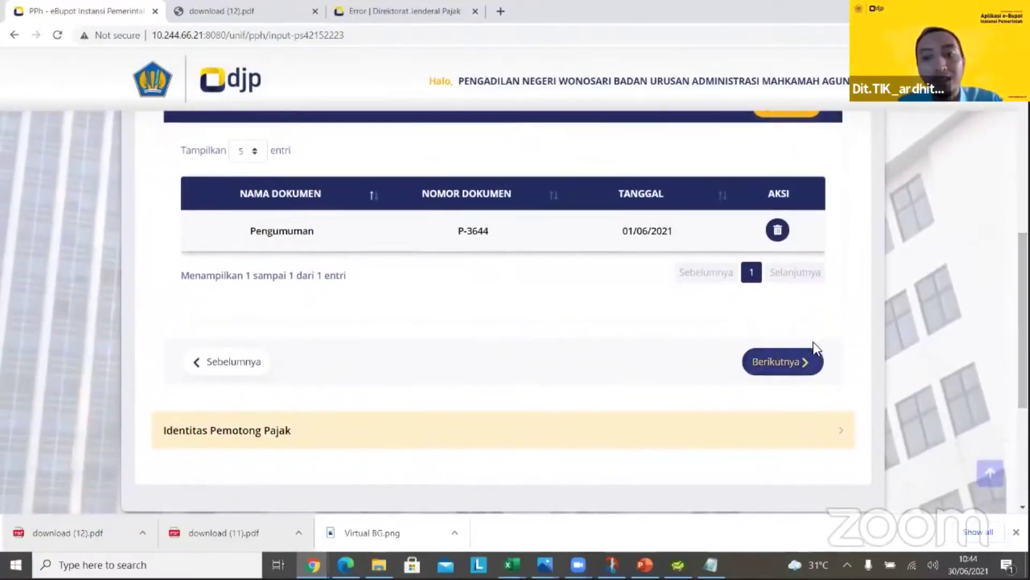
Set the signer role to Pengurus, pick the first signer, confirm the declaration, save, and decline another slip
click(791, 359)
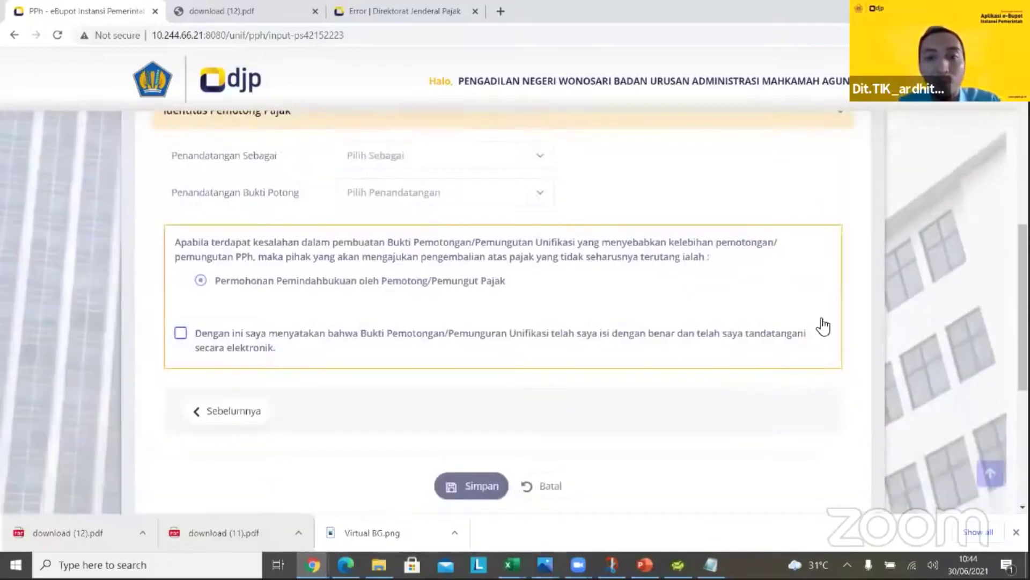
scroll(646, 233, up, 2)
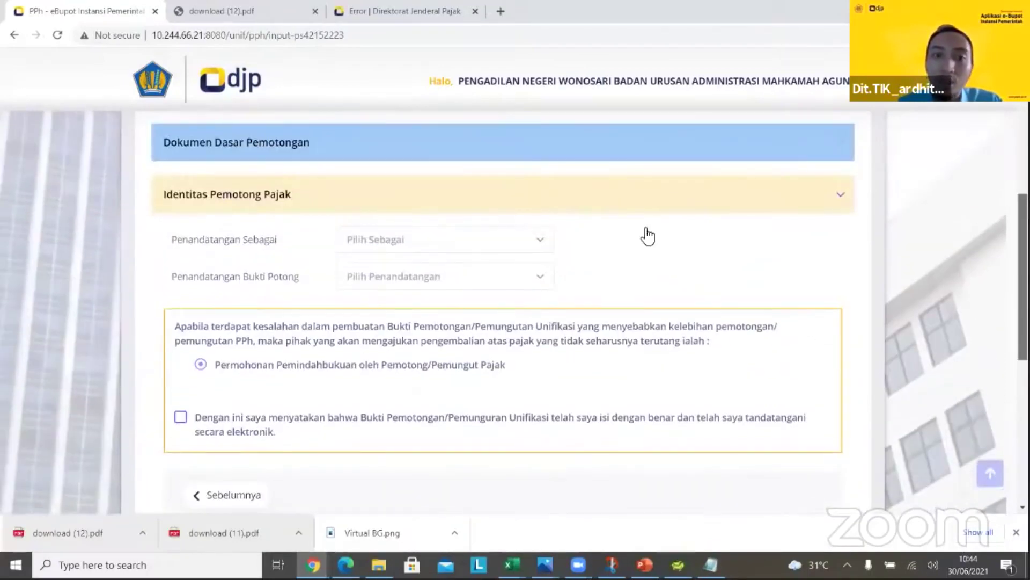
click(432, 240)
click(446, 303)
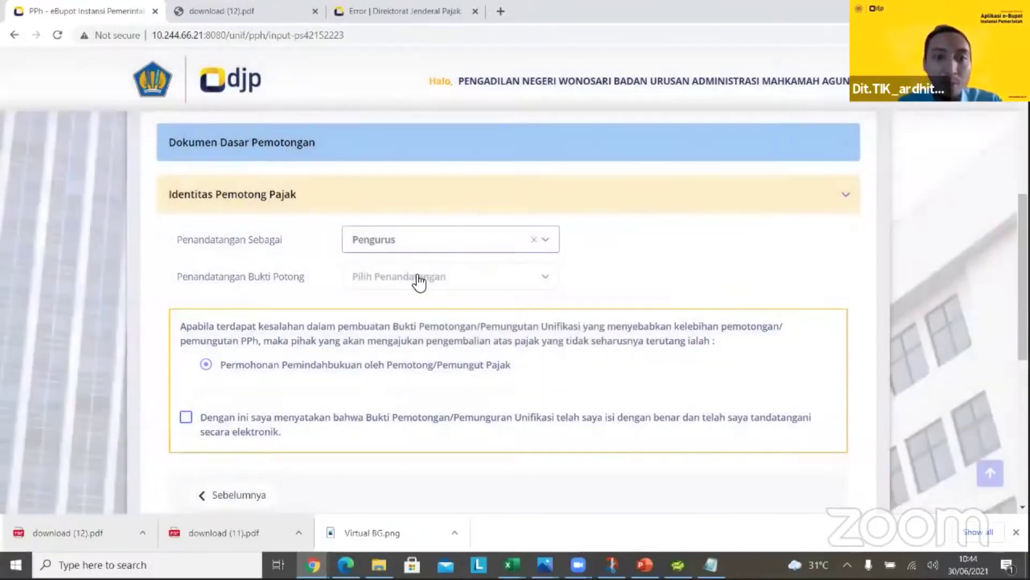
click(419, 278)
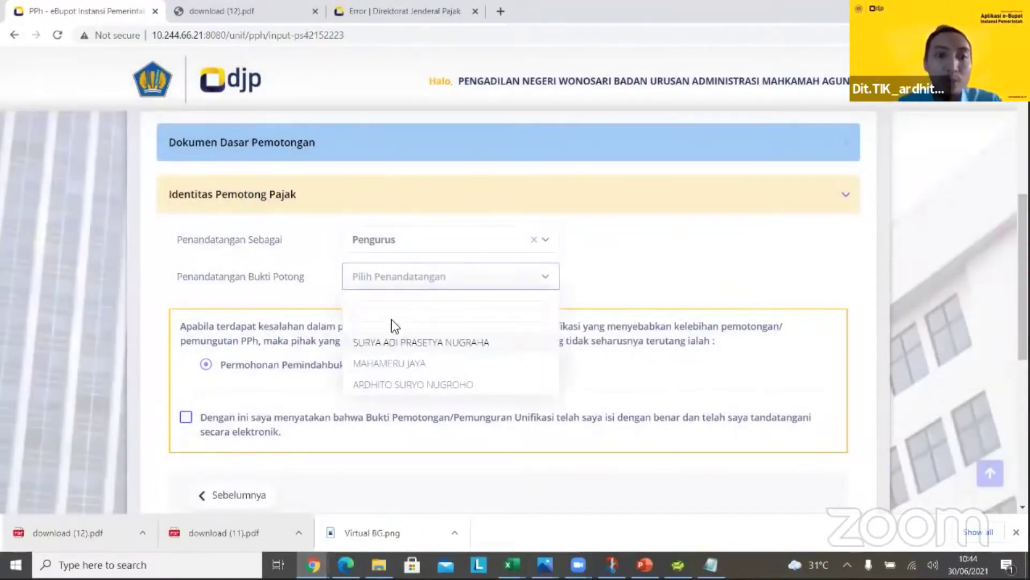
click(414, 339)
click(186, 417)
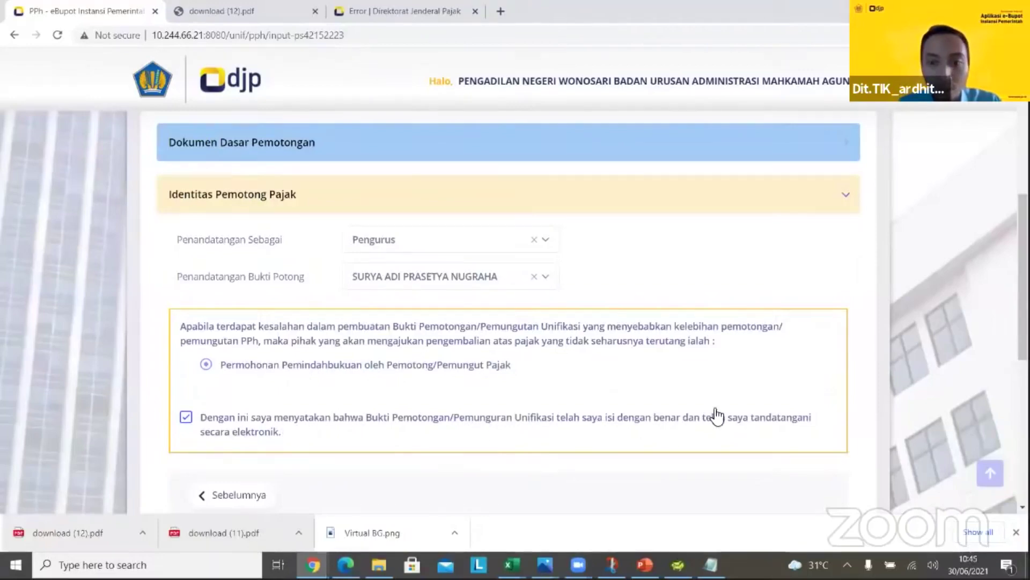
scroll(638, 443, down, 2)
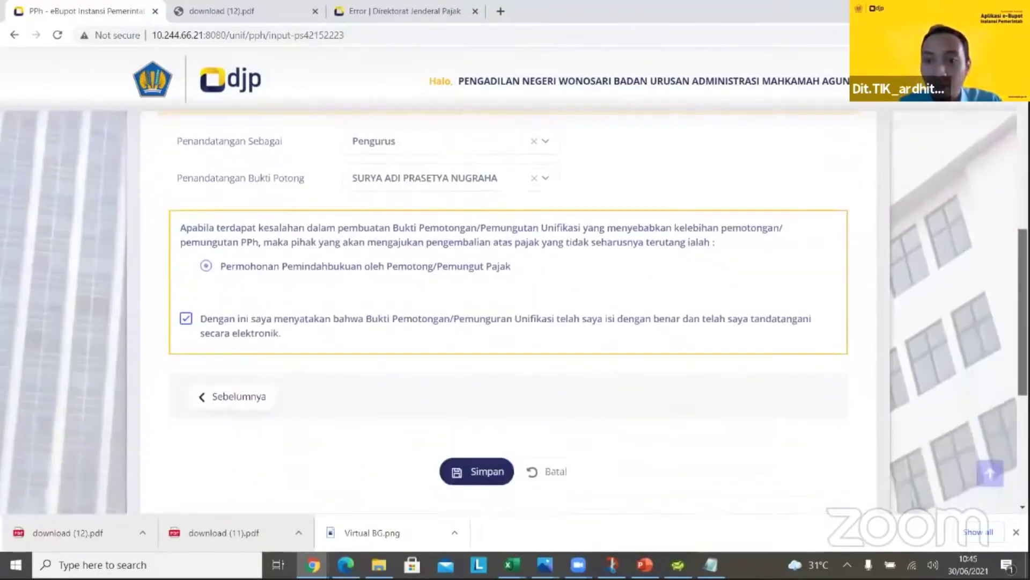
click(478, 438)
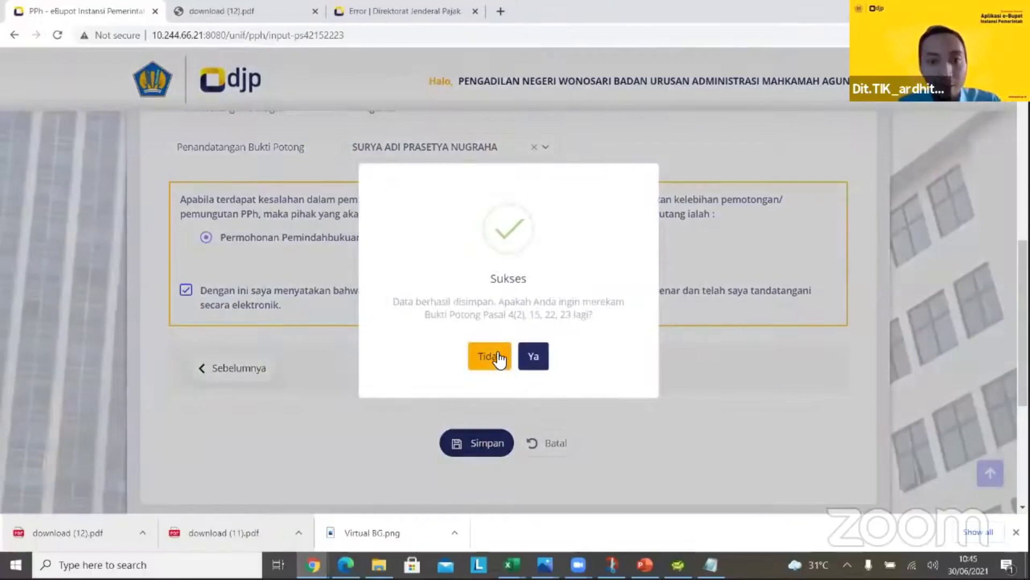
click(496, 352)
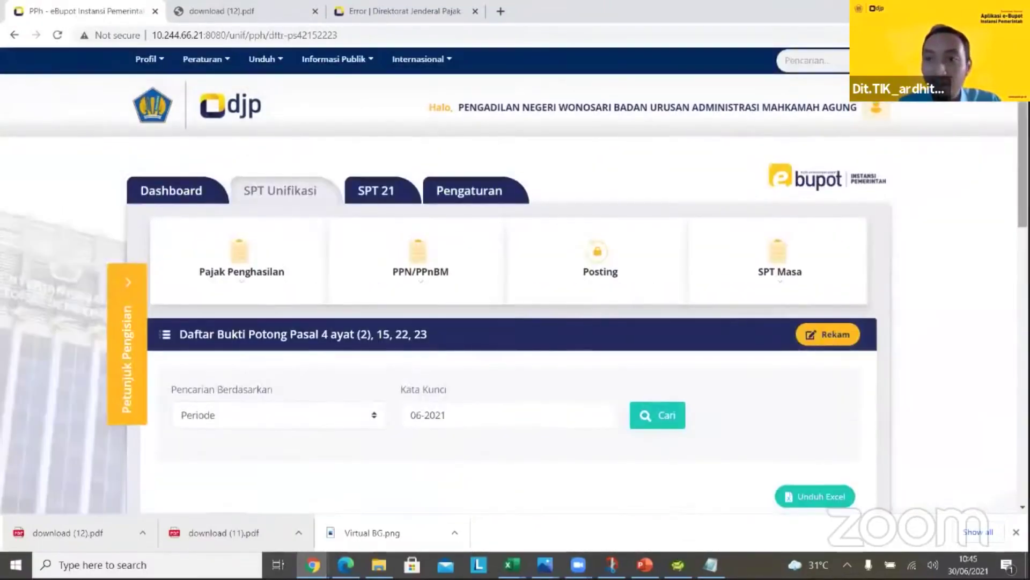
Preview the new slip from row 1 and download it as a PDF
scroll(514, 280, down, 2)
scroll(712, 282, down, 4)
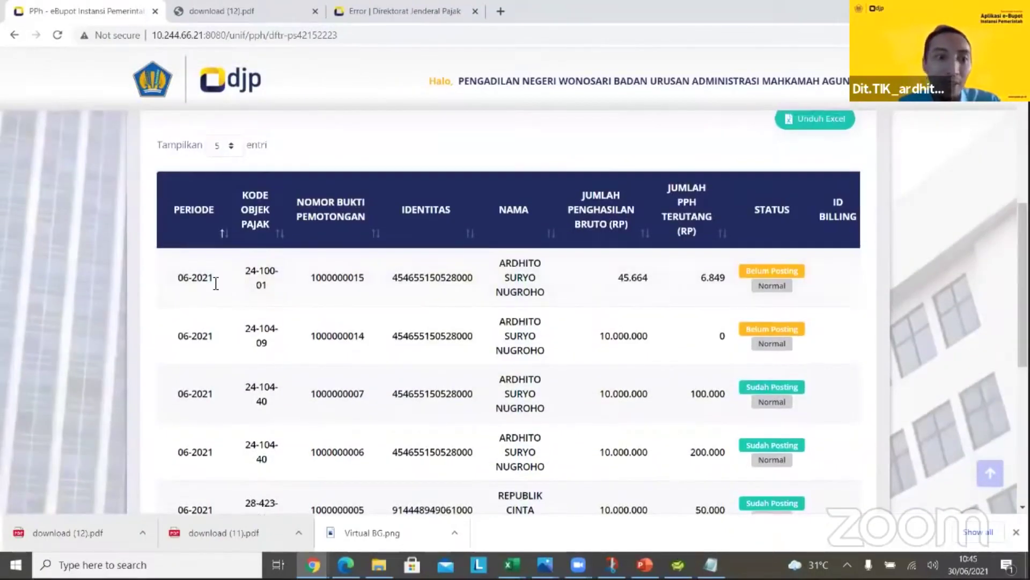
drag(231, 278, 758, 263)
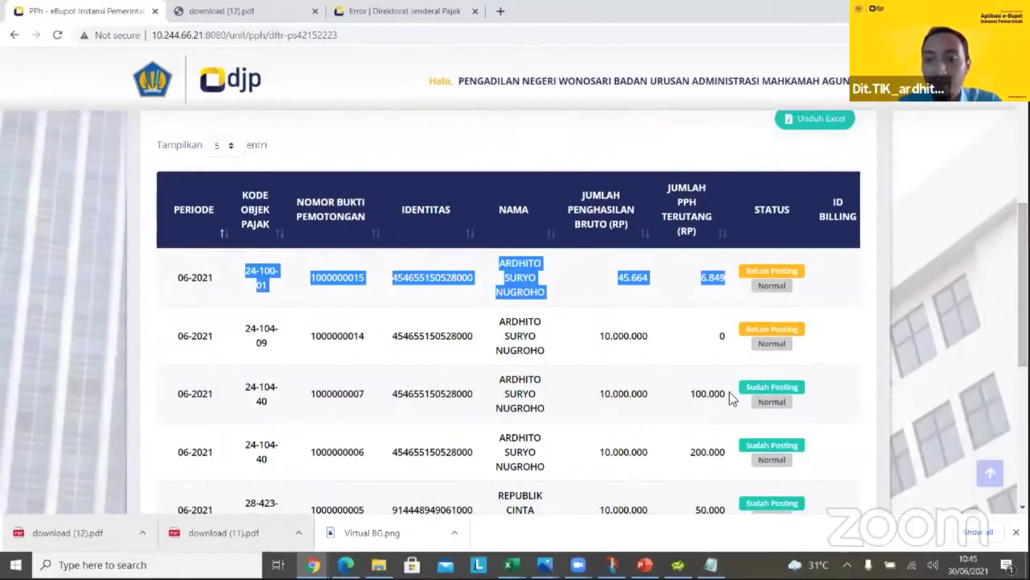
scroll(627, 439, down, 2)
scroll(729, 435, down, 1)
scroll(752, 213, down, 1)
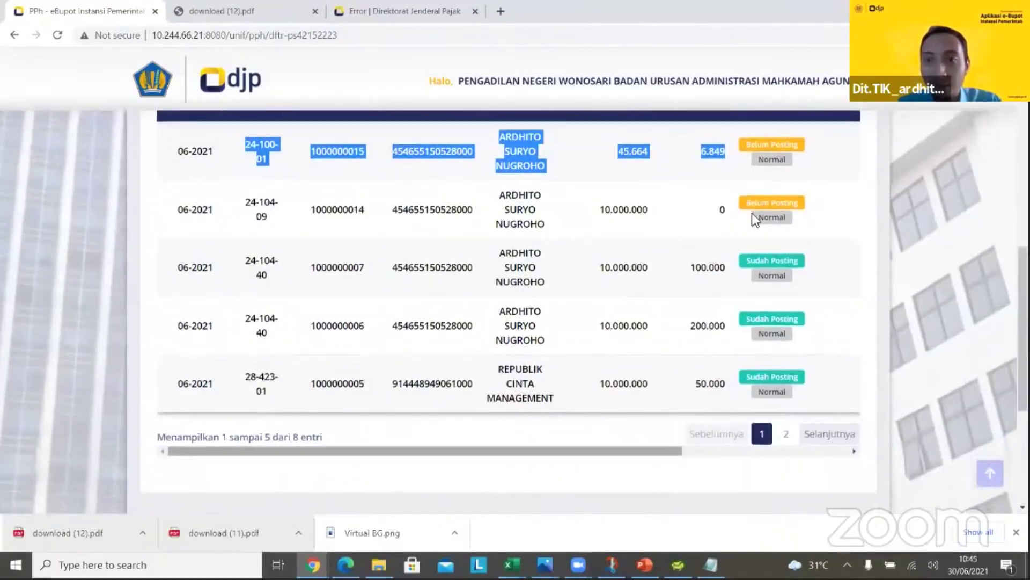
scroll(746, 155, right, 5)
click(735, 150)
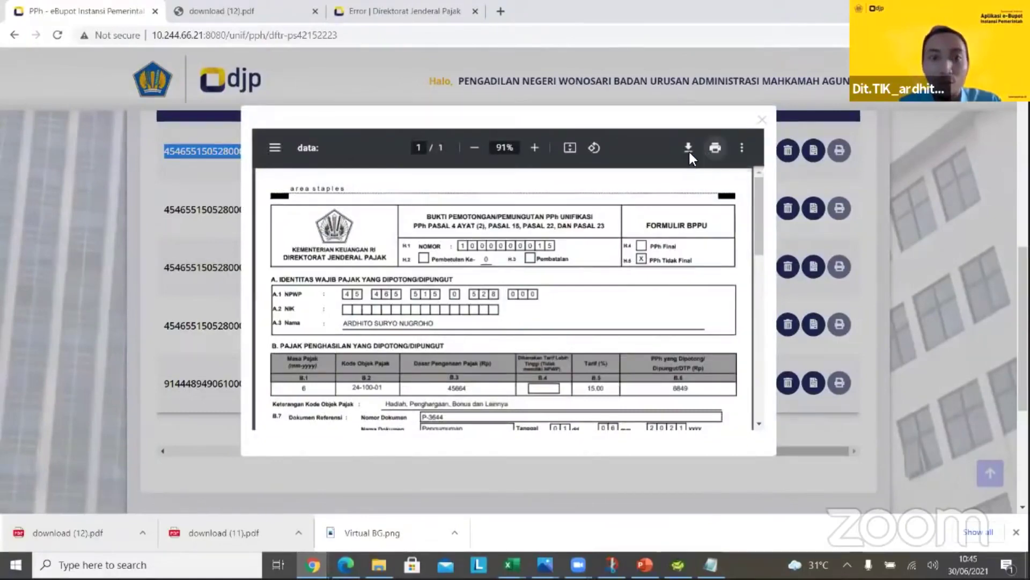
click(688, 151)
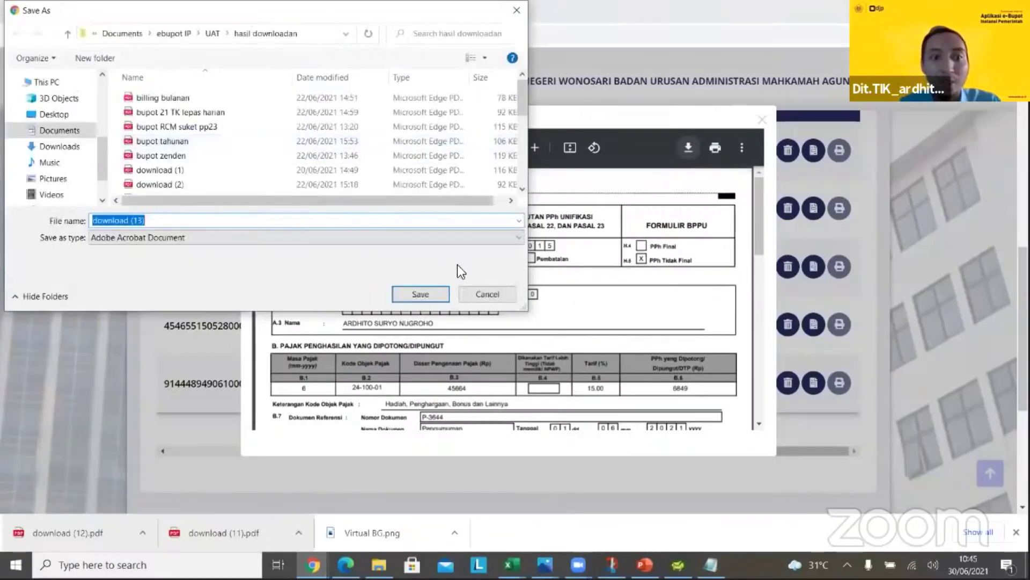
click(432, 293)
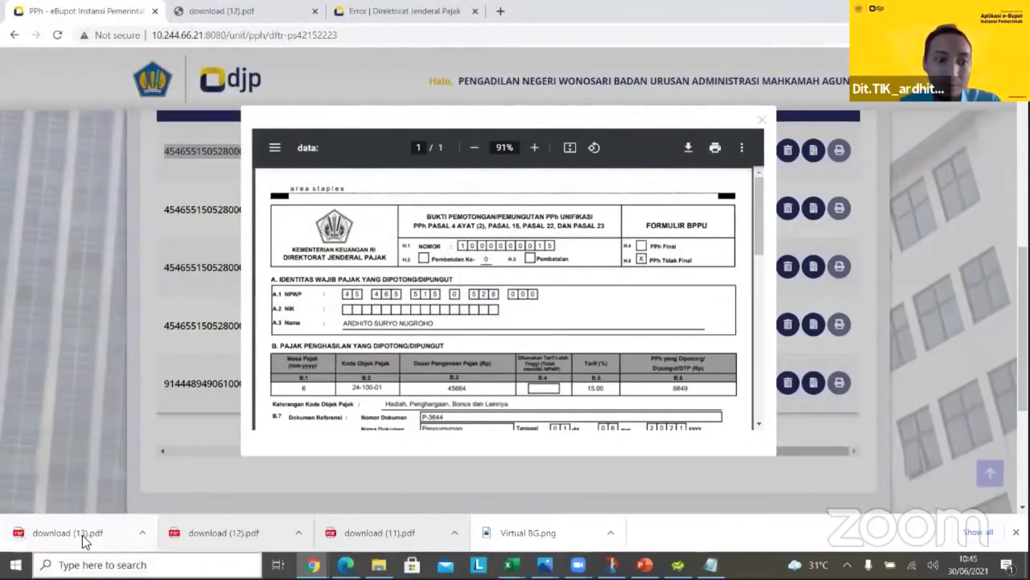
Review download (13).pdf showing 24-100-01 withholding 6849 on 45664, then close the PDF tabs
click(81, 534)
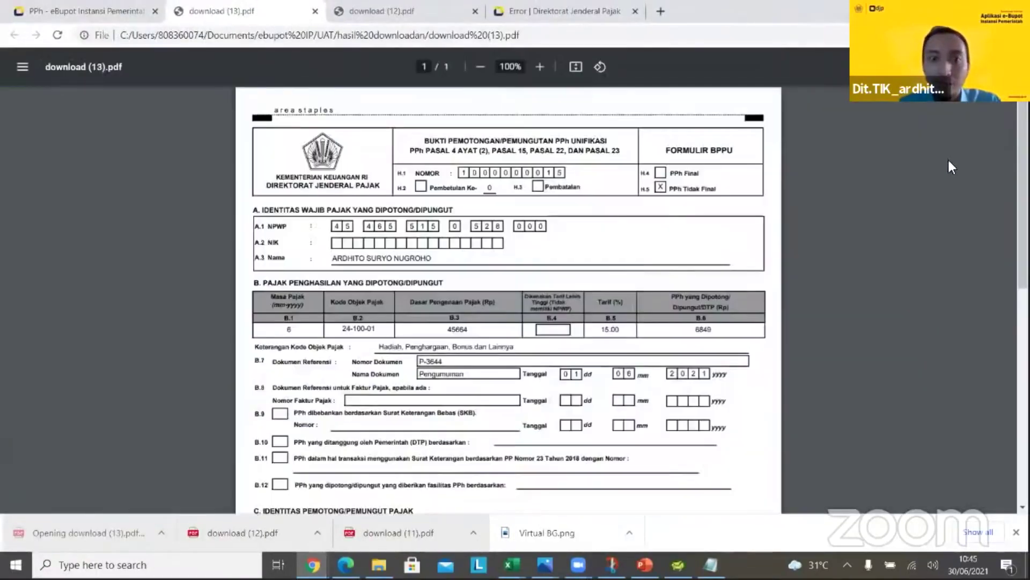
scroll(508, 301, down, 3)
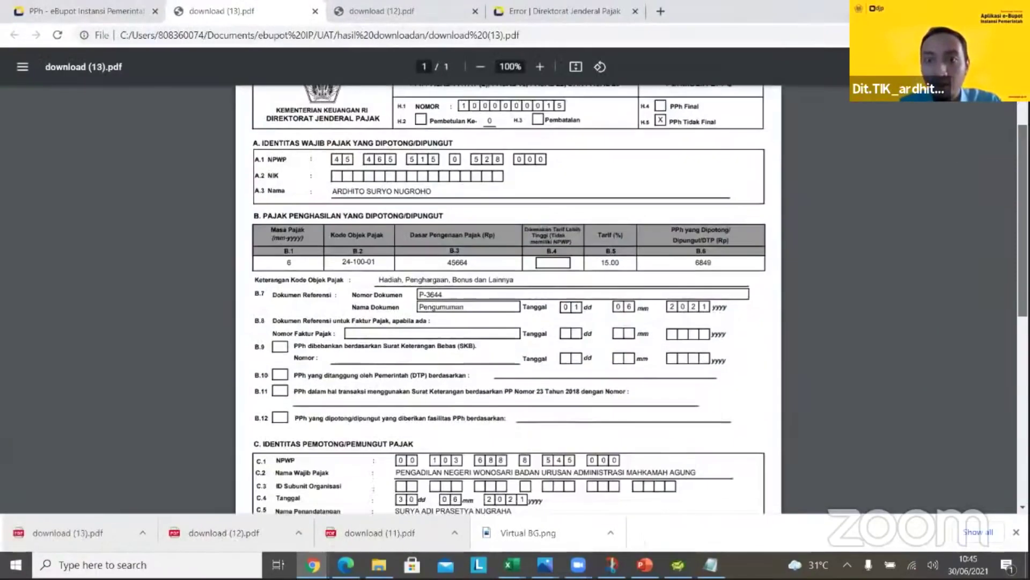
scroll(509, 301, down, 2)
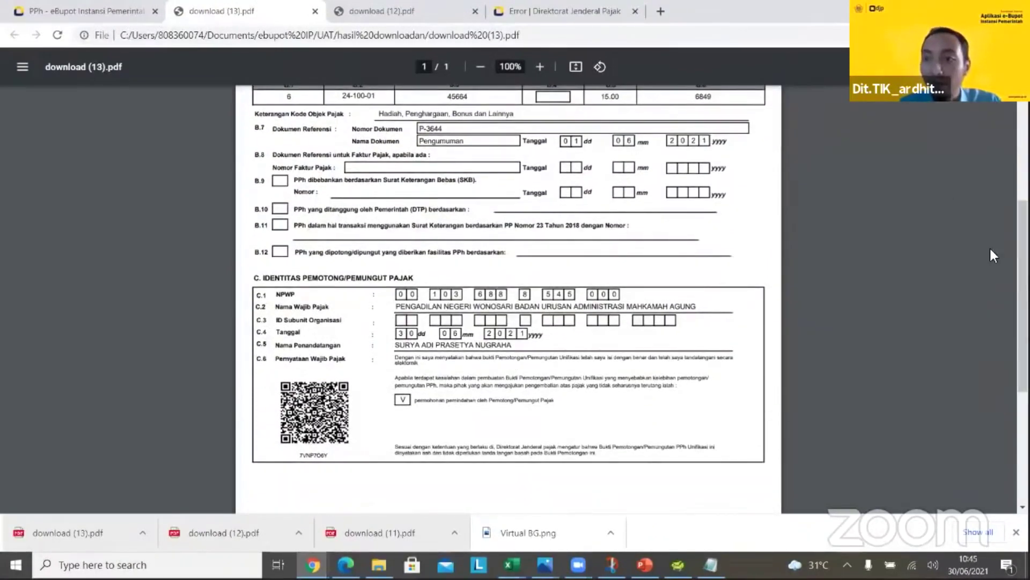
scroll(509, 300, up, 3)
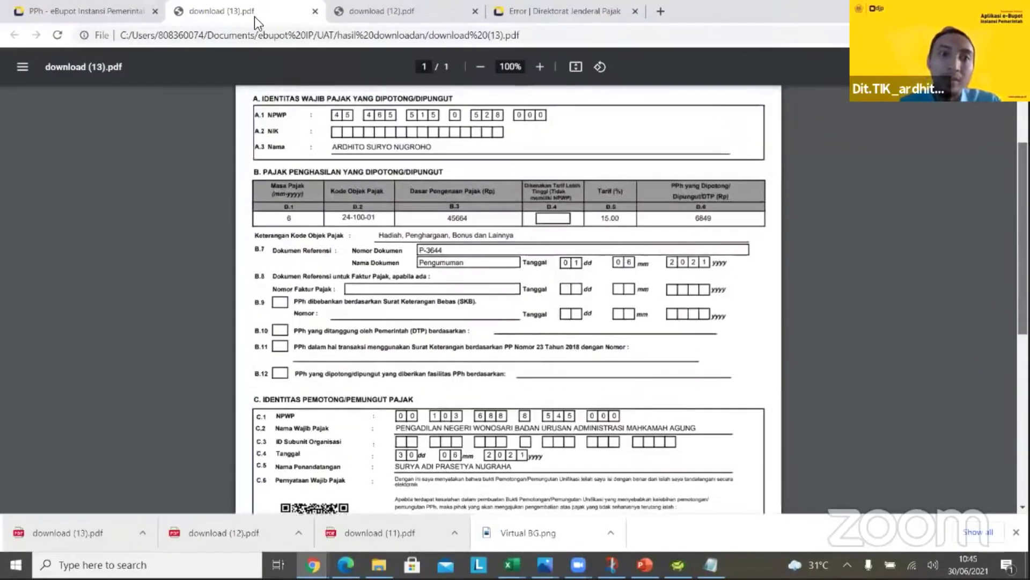
click(315, 10)
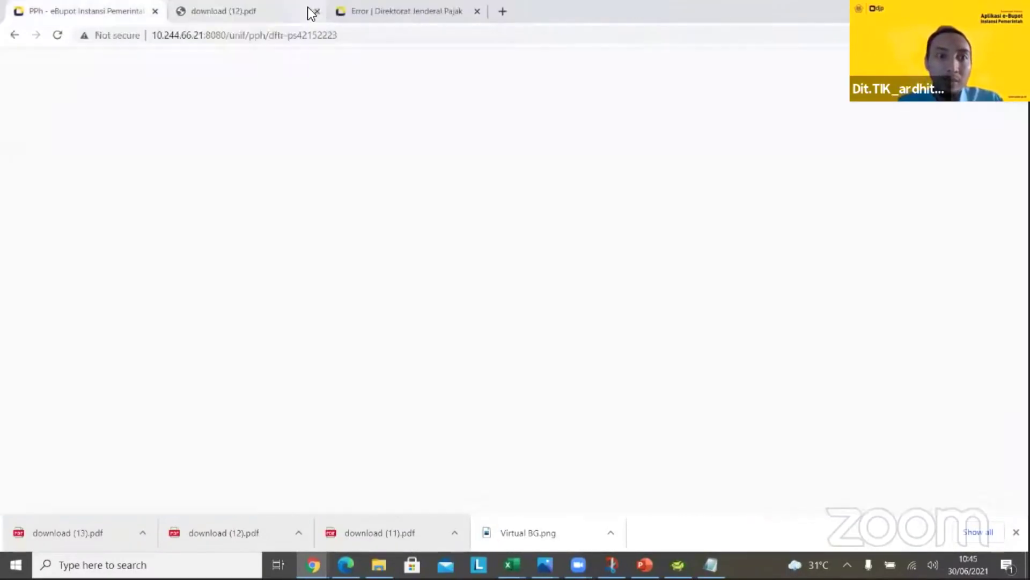
click(314, 11)
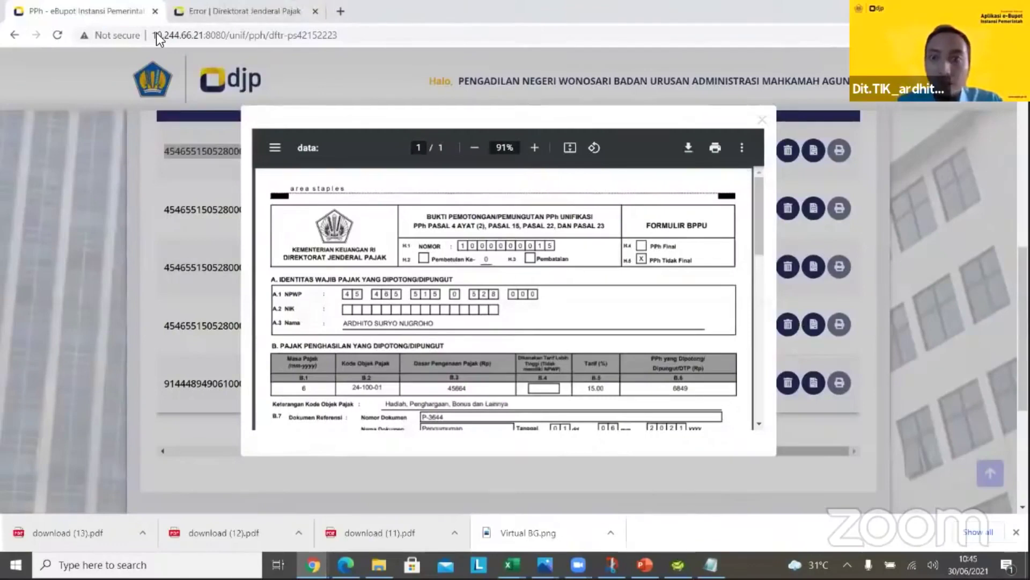
Close the preview, create a billing code for the row 1 slip, and check its ID Billing column
click(762, 119)
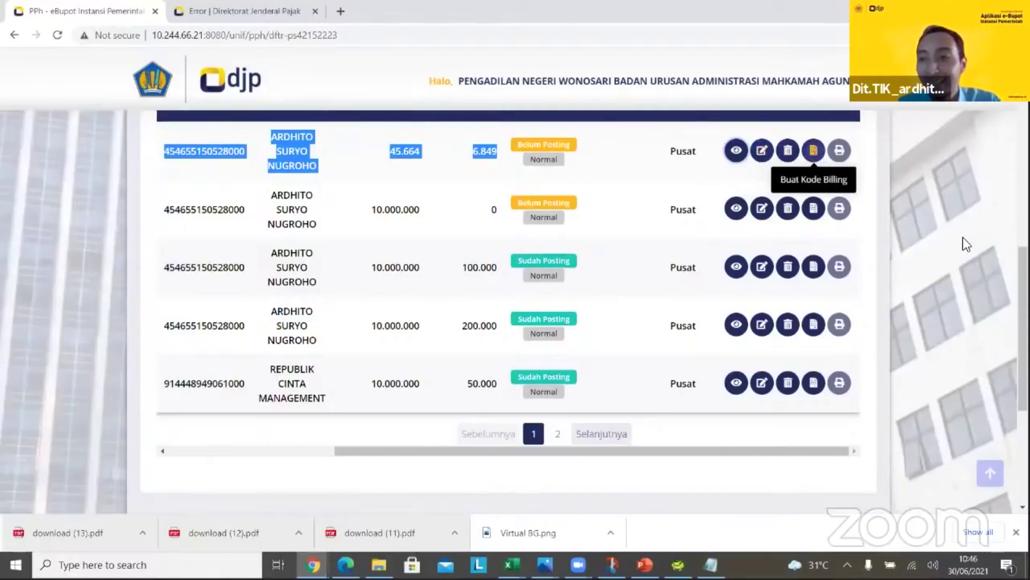
scroll(874, 263, up, 3)
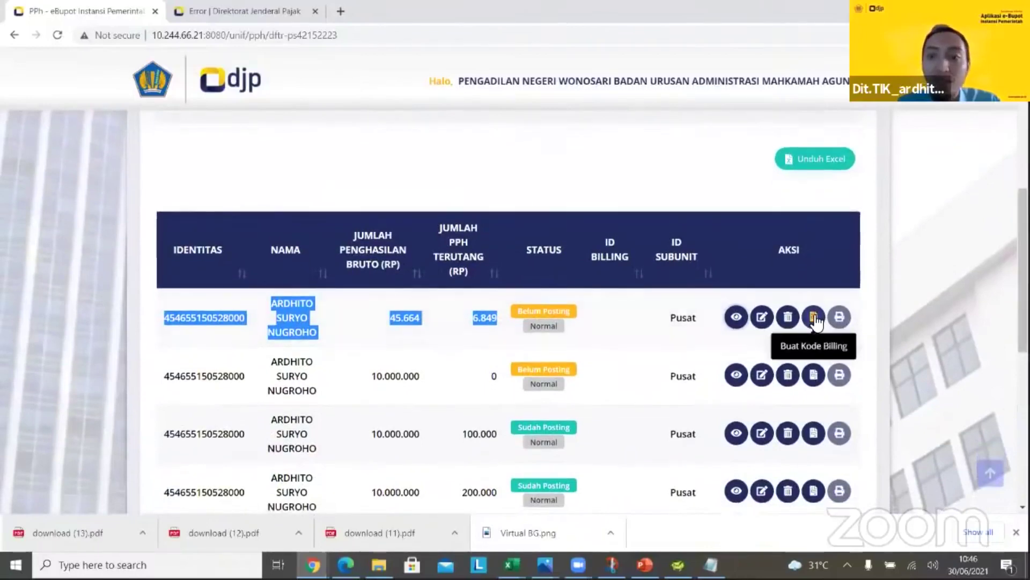
click(814, 317)
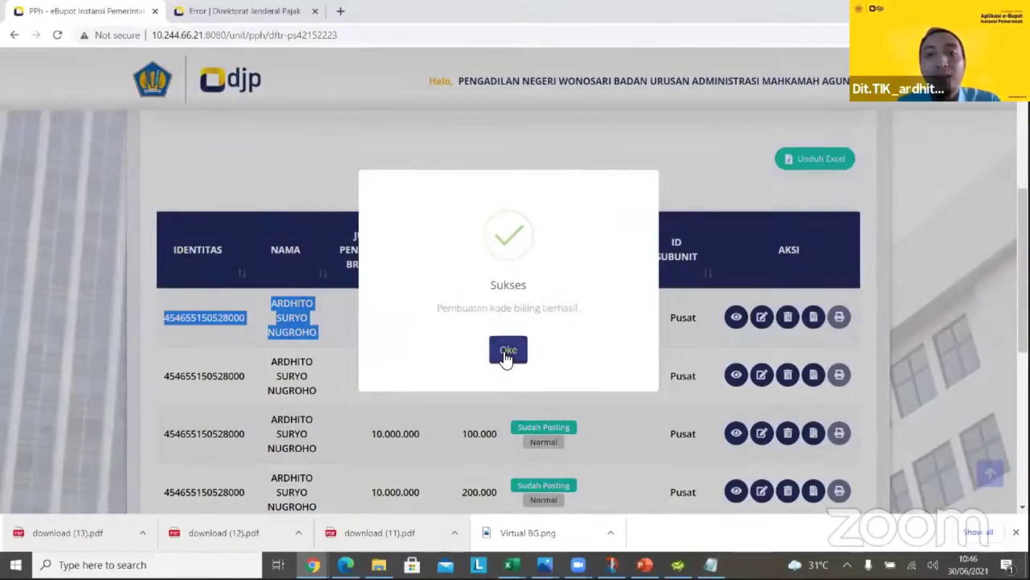
click(506, 353)
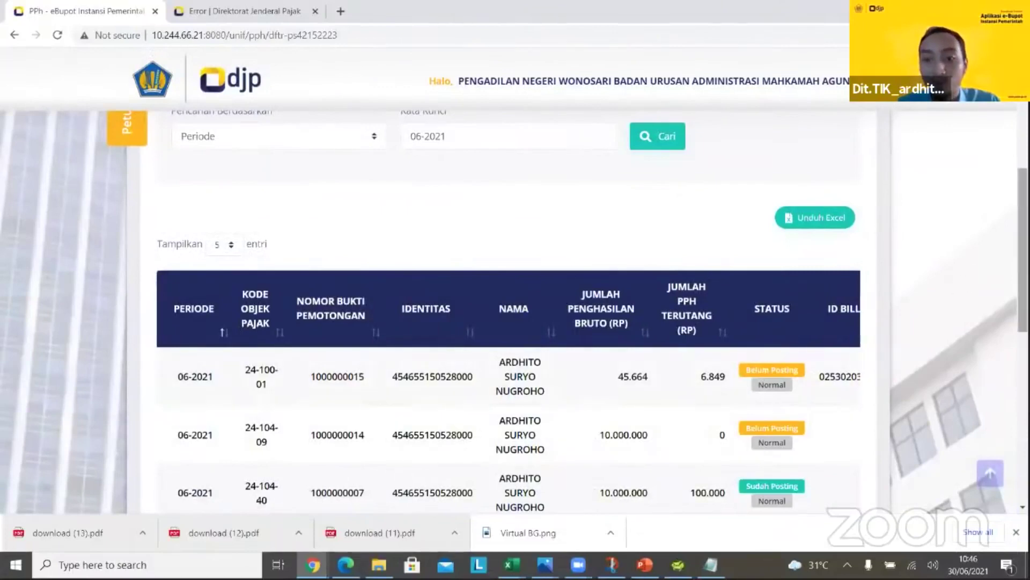
scroll(723, 391, down, 4)
click(853, 455)
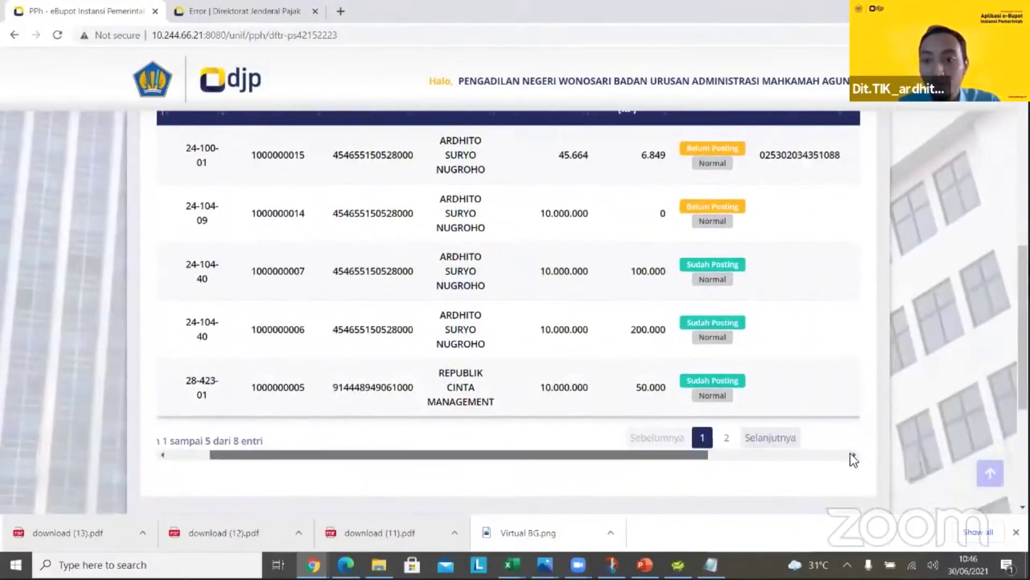
click(852, 455)
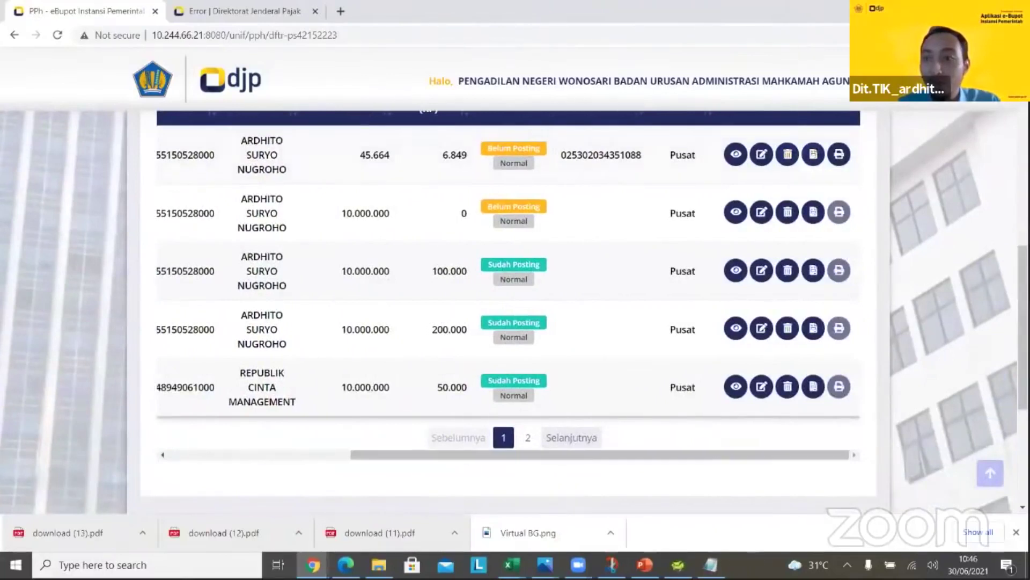
scroll(705, 219, up, 1)
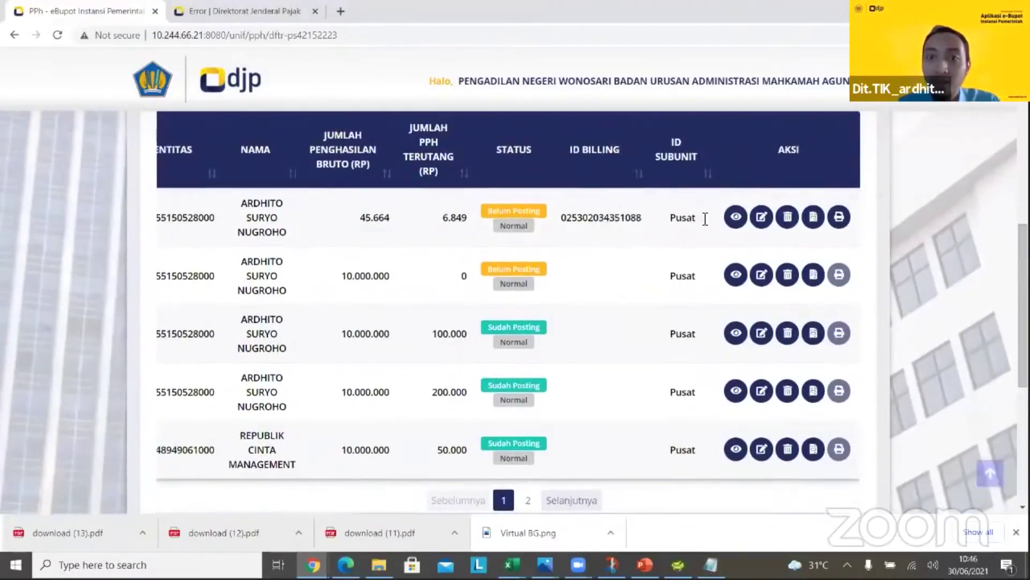
click(837, 214)
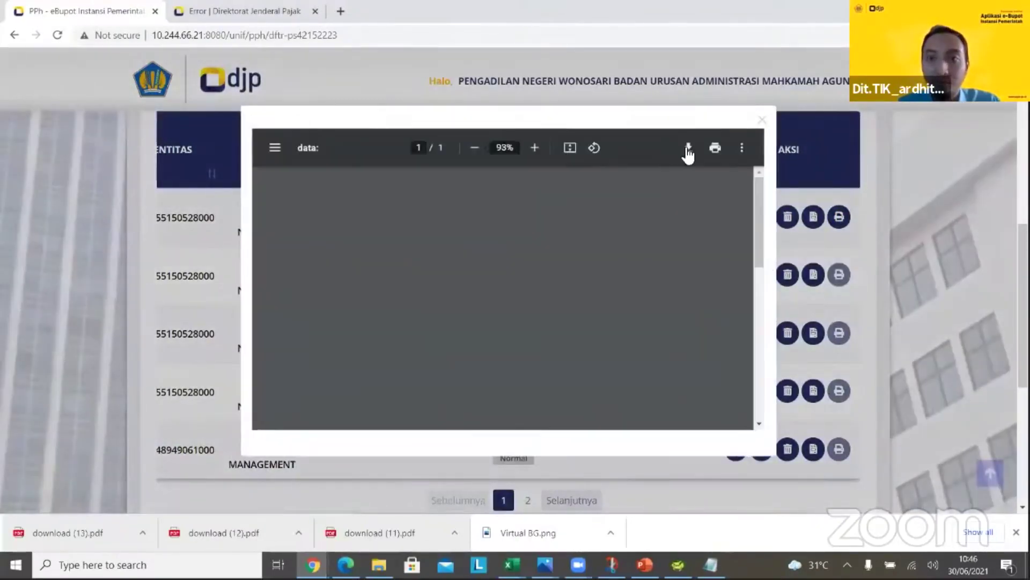
click(680, 149)
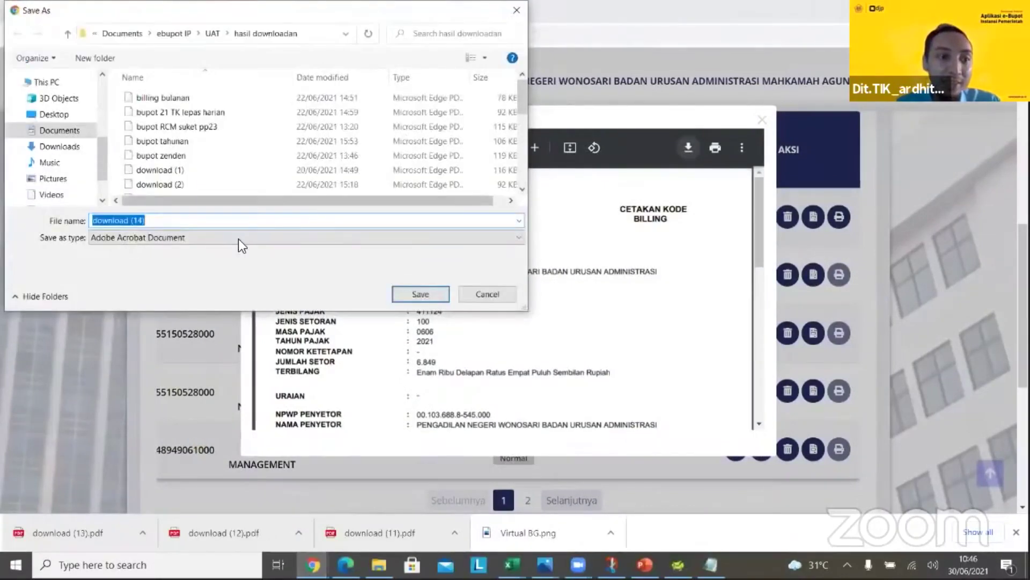
key(Return)
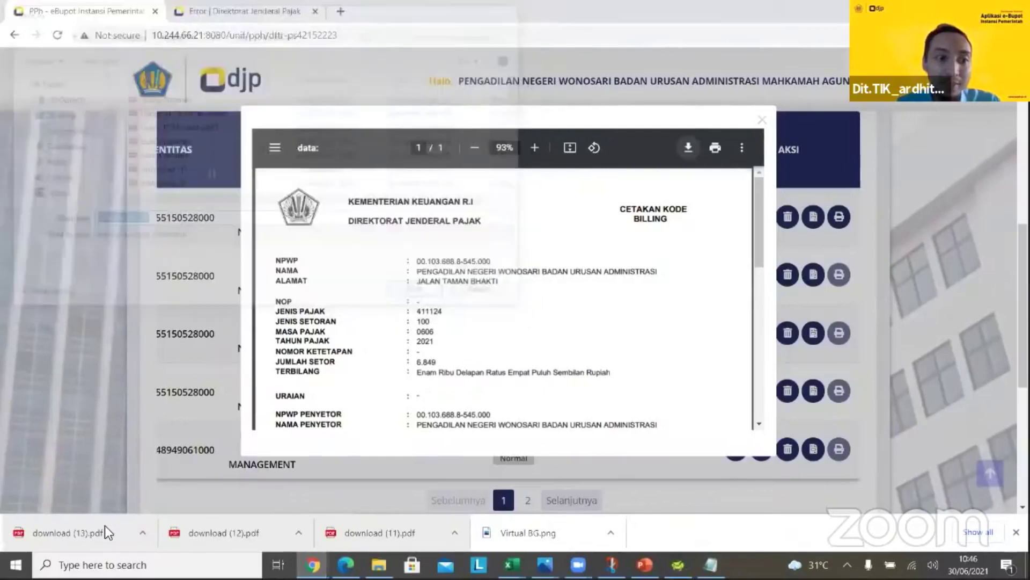
click(34, 533)
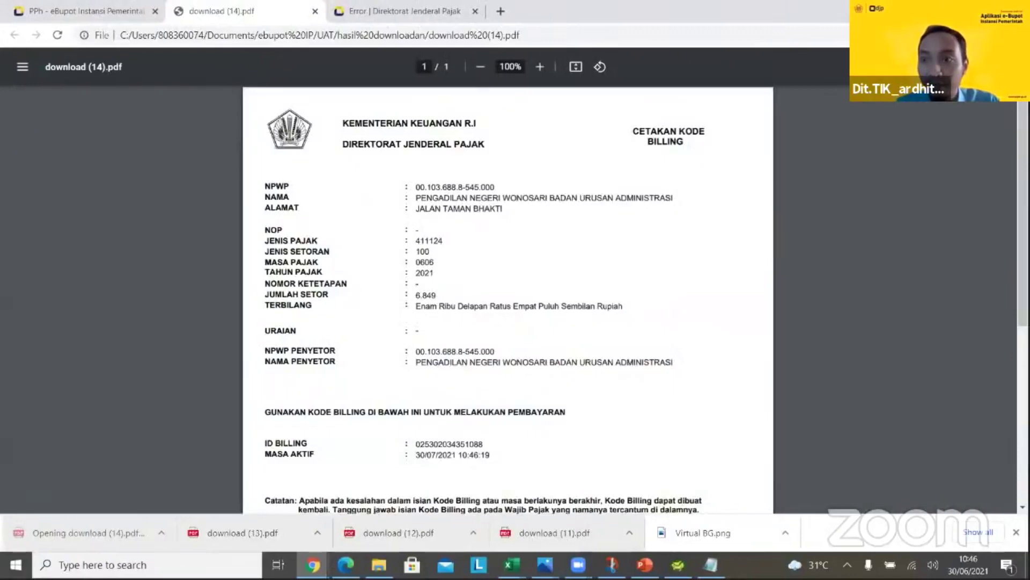
Review the download (14).pdf billing printout, highlighting the depositor NPWP and name lines, then close it
scroll(508, 295, down, 1)
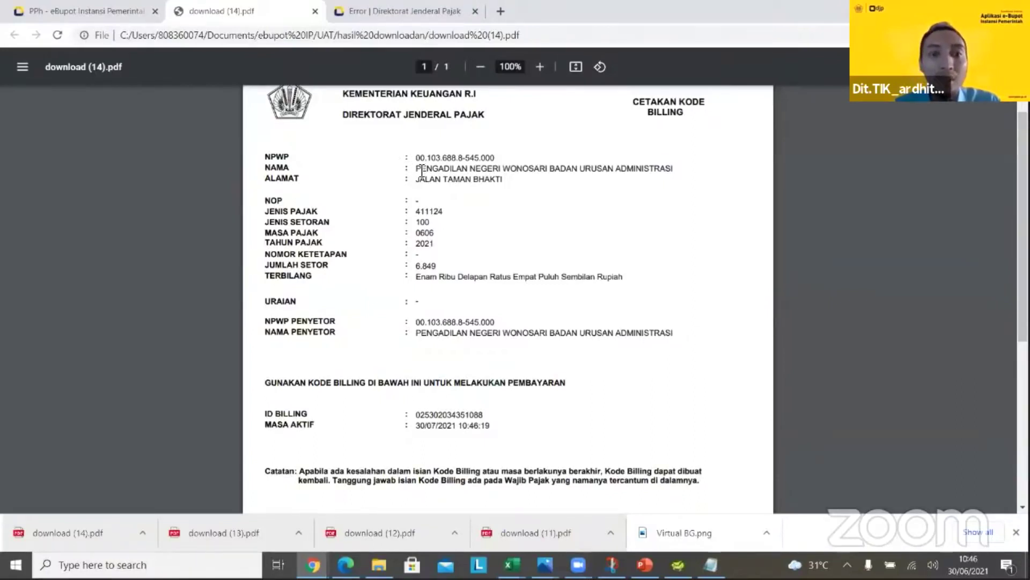
mouse_move(451, 169)
mouse_down()
mouse_move(417, 167)
mouse_move(449, 168)
mouse_up()
click(444, 162)
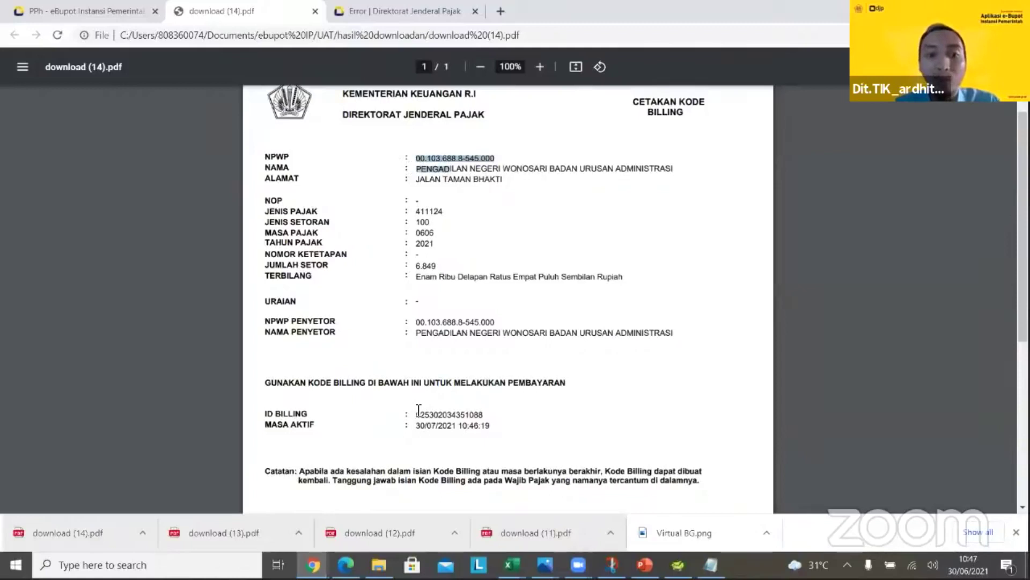
drag(418, 321, 450, 330)
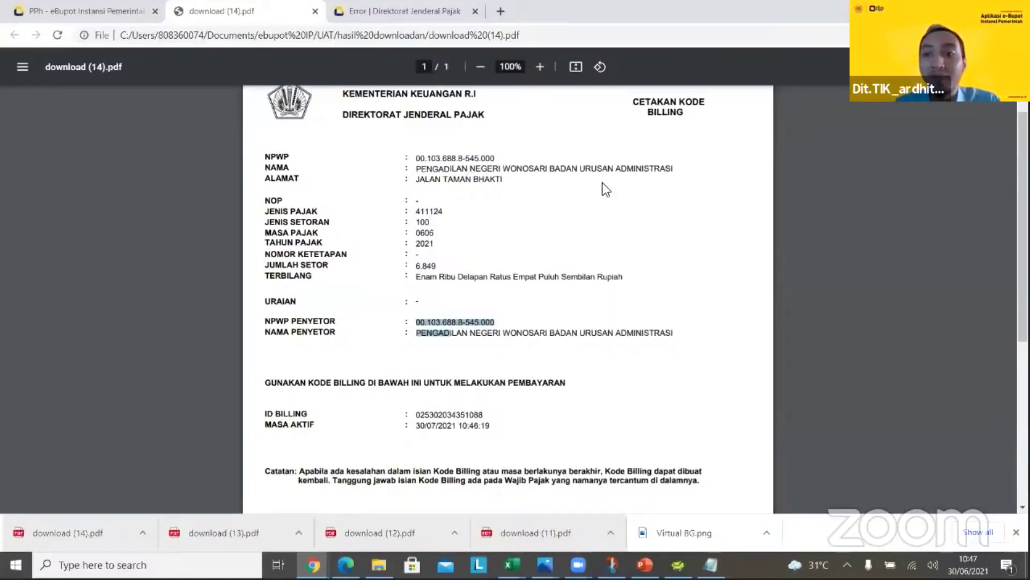
scroll(819, 137, up, 1)
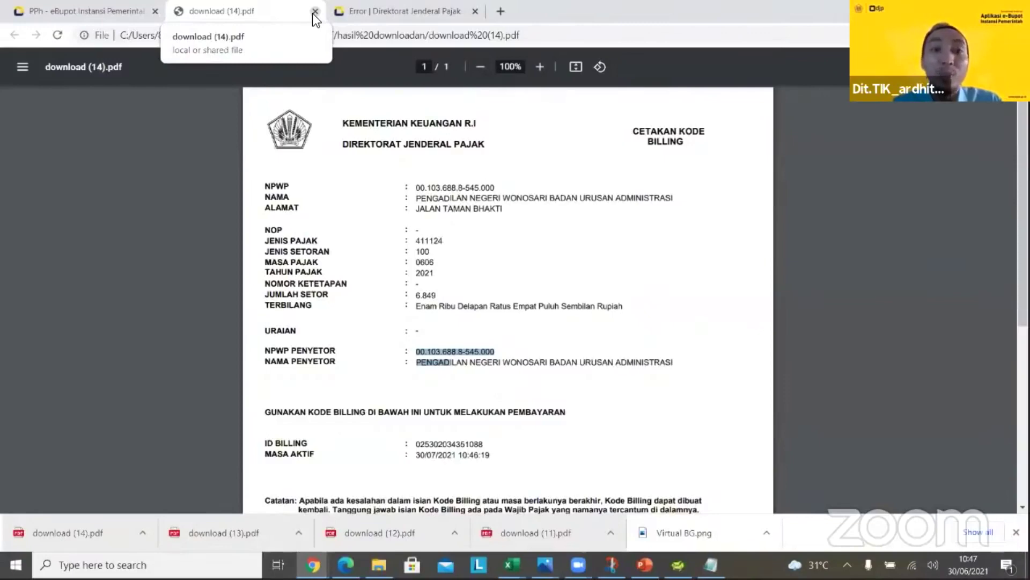
click(314, 11)
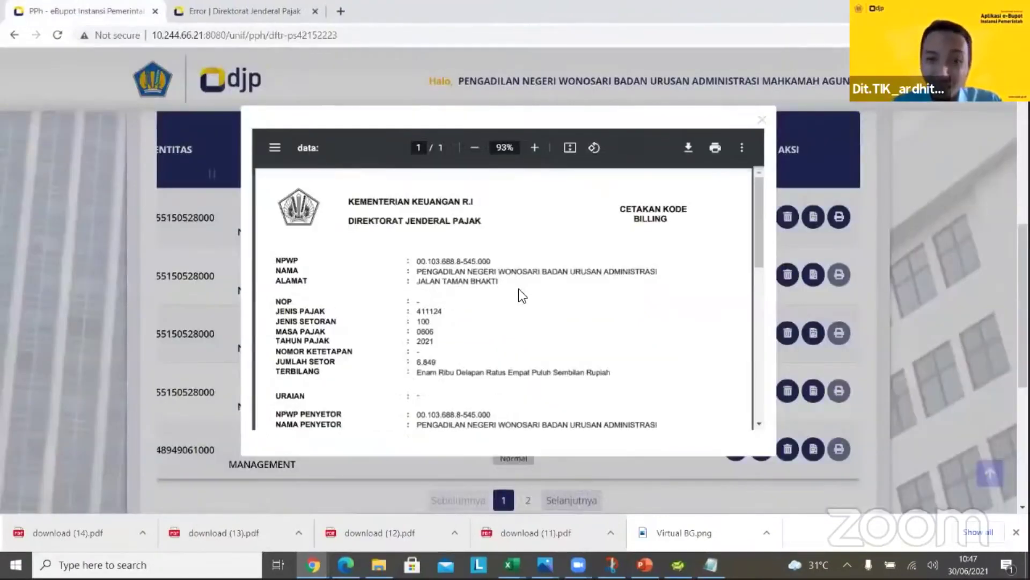
Close the billing preview and start a new Faktur Pajak slip from PPN/PPnBM Daftar Bukti Pemungutan
click(762, 121)
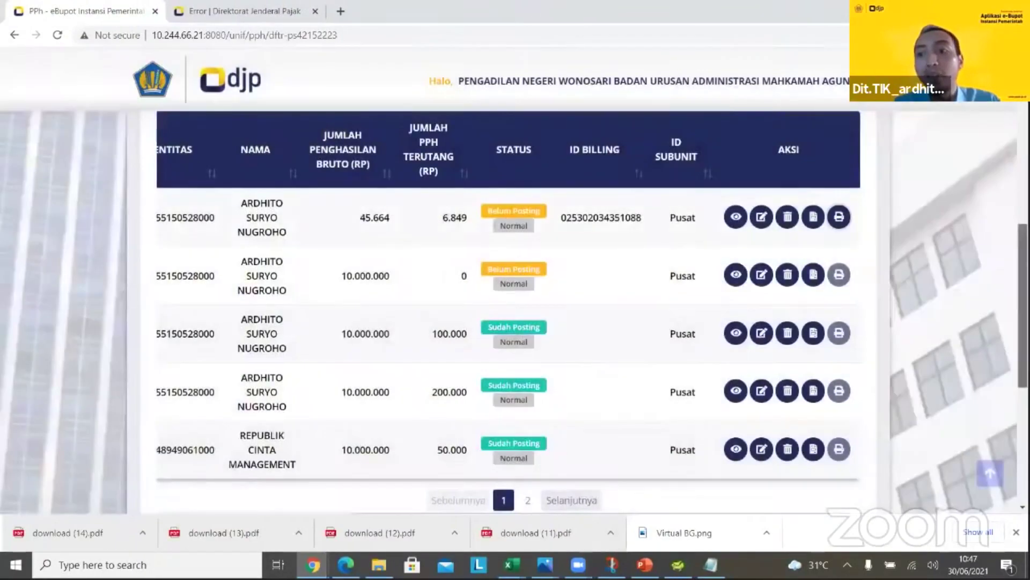
scroll(508, 311, up, 3)
scroll(508, 311, up, 5)
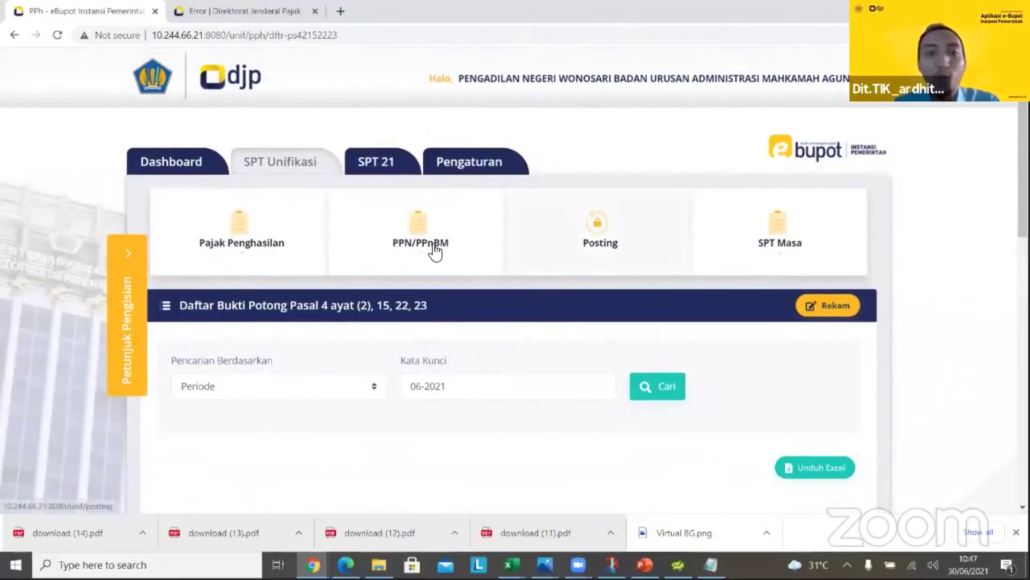
click(419, 243)
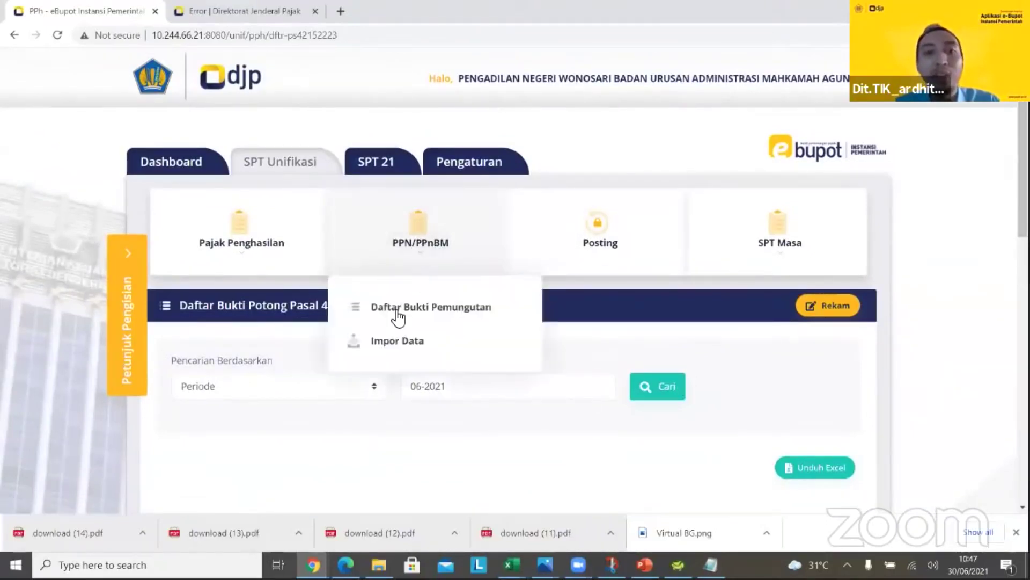
click(400, 307)
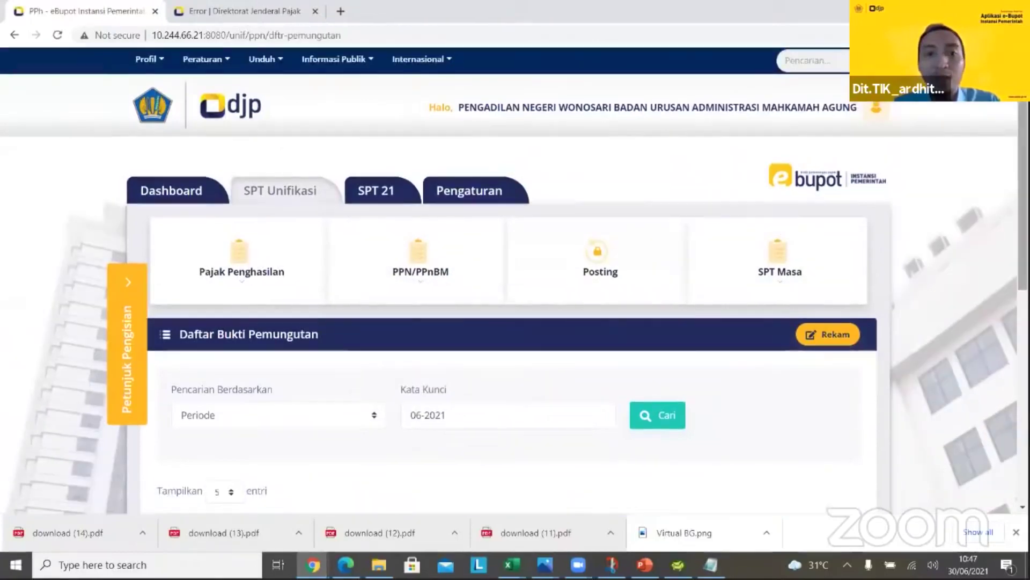
scroll(514, 281, down, 2)
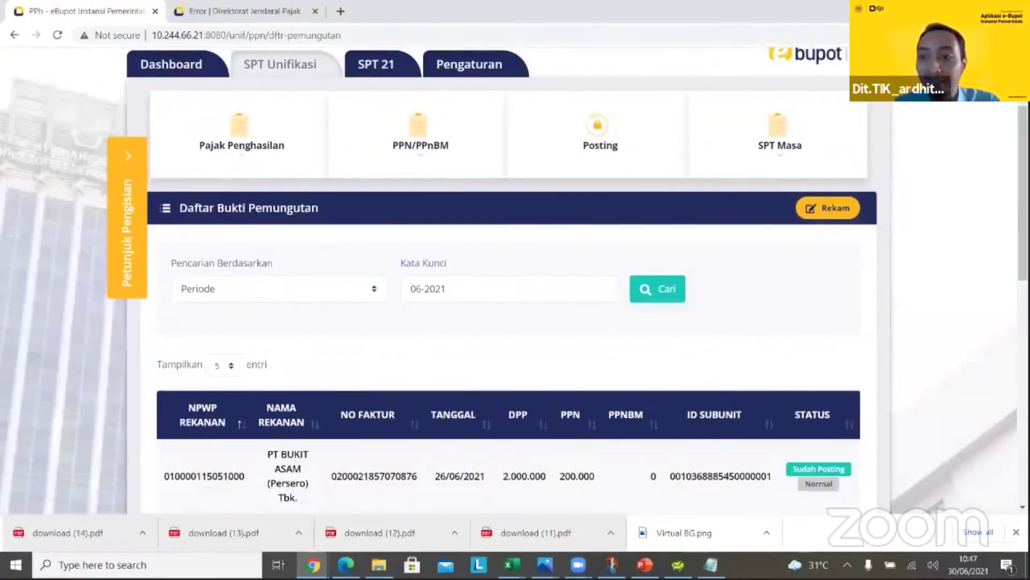
scroll(514, 281, down, 3)
scroll(932, 154, up, 2)
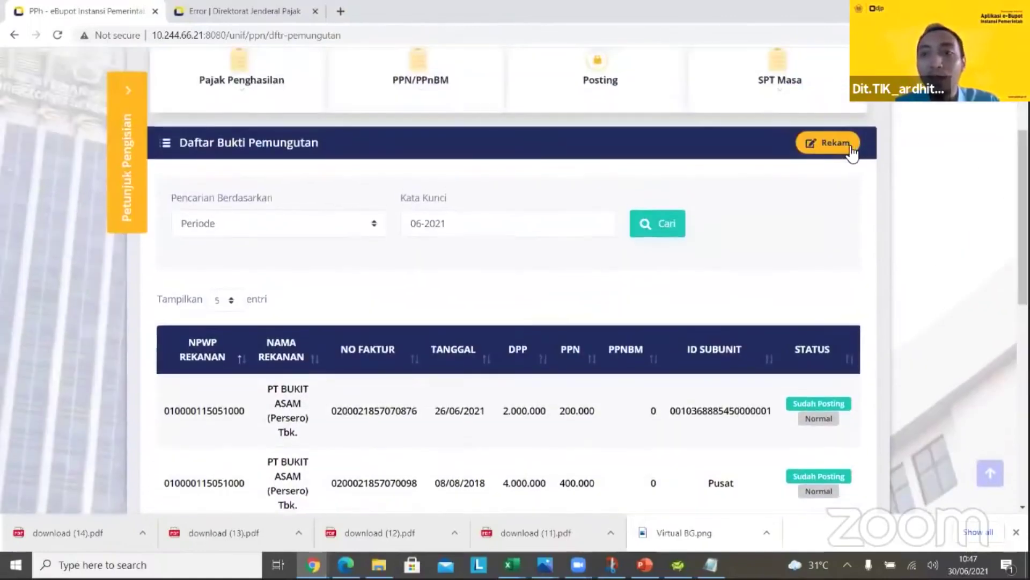
click(850, 150)
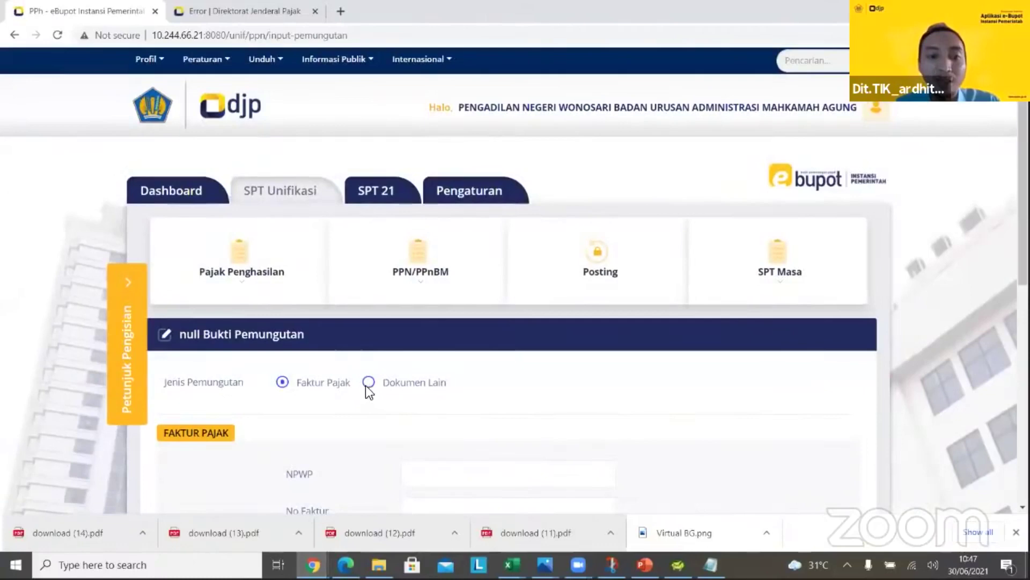
Paste the tax invoice number and the supplier's NPWP from the spreadsheet into the slip form
drag(366, 389, 318, 387)
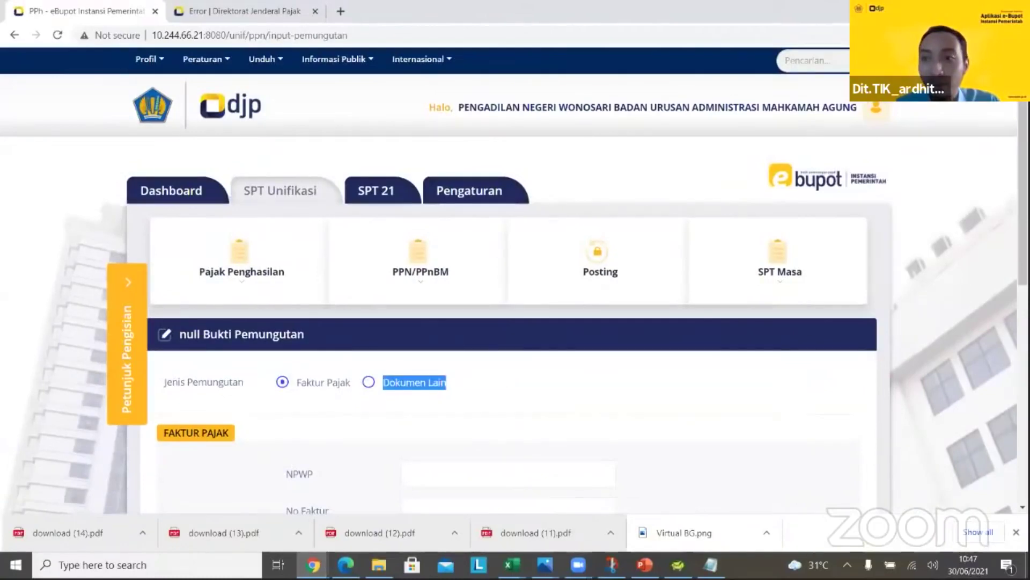
scroll(749, 292, down, 3)
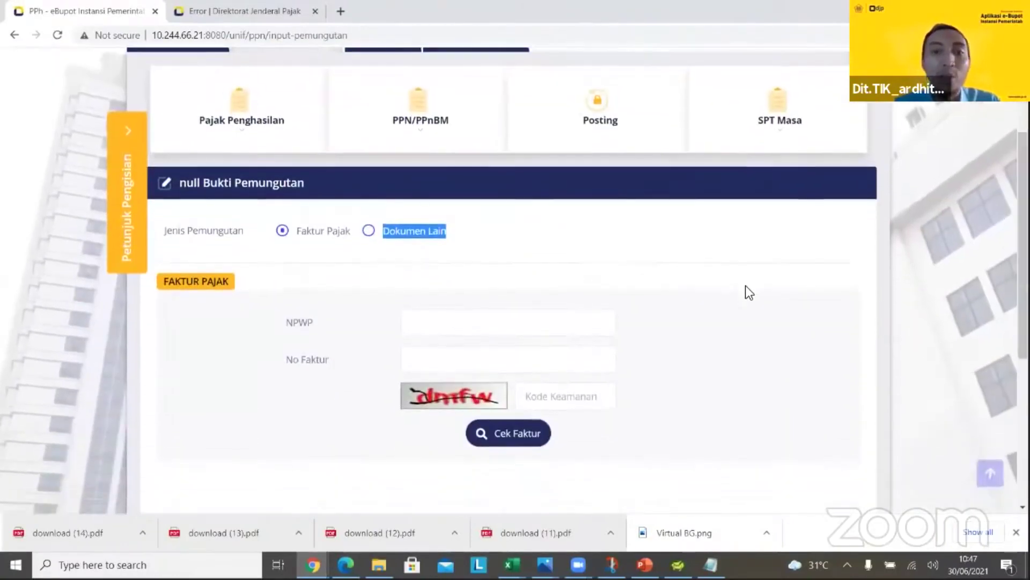
click(412, 322)
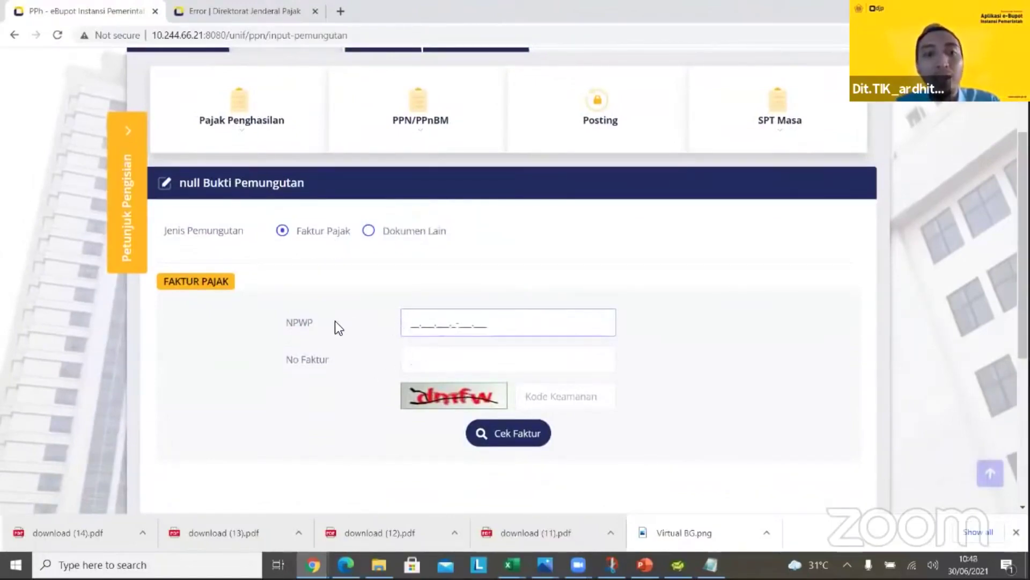
click(423, 367)
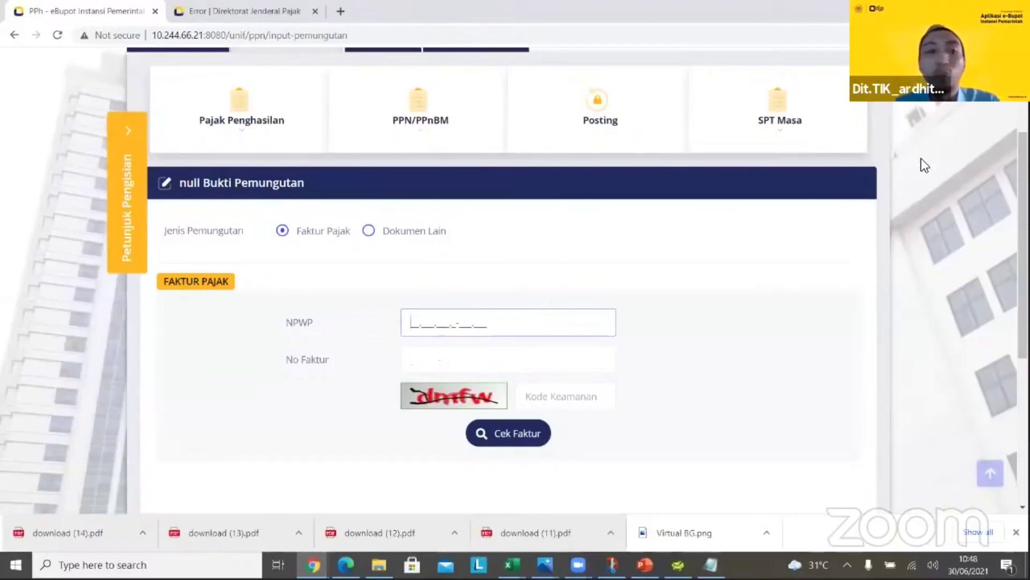
key(alt+Tab)
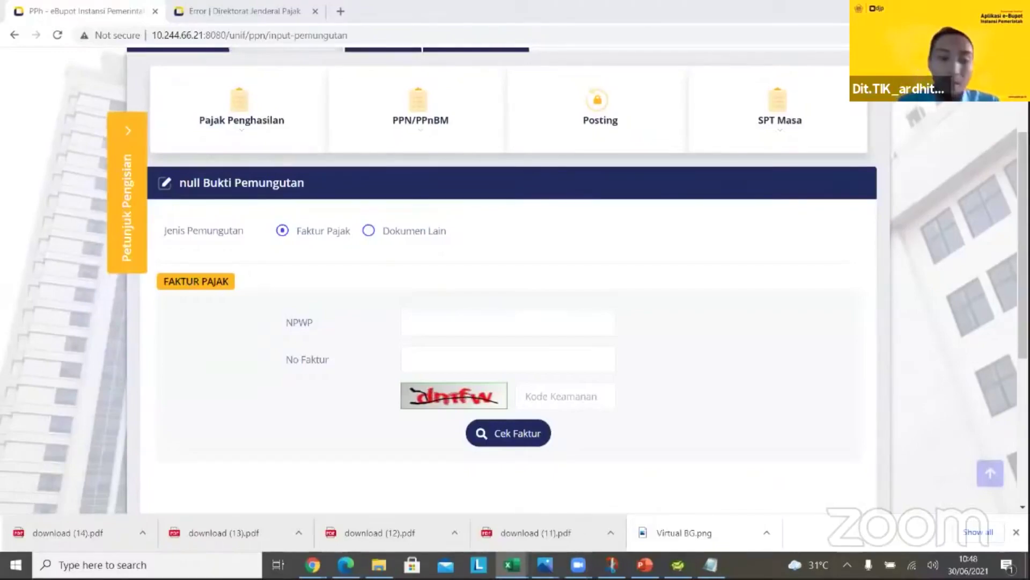
click(468, 365)
text(020.002-18.57070669)
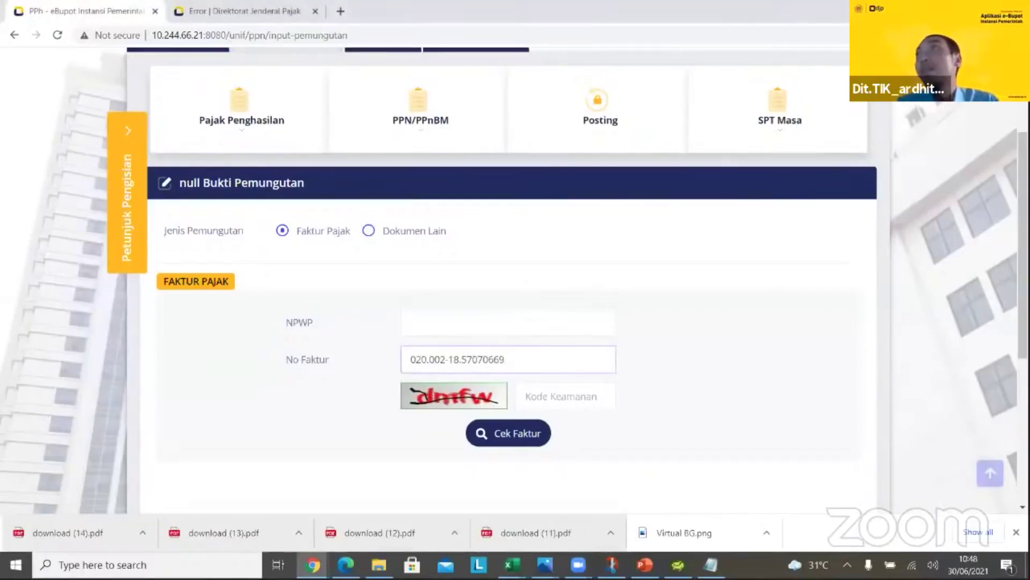
key(alt+Tab)
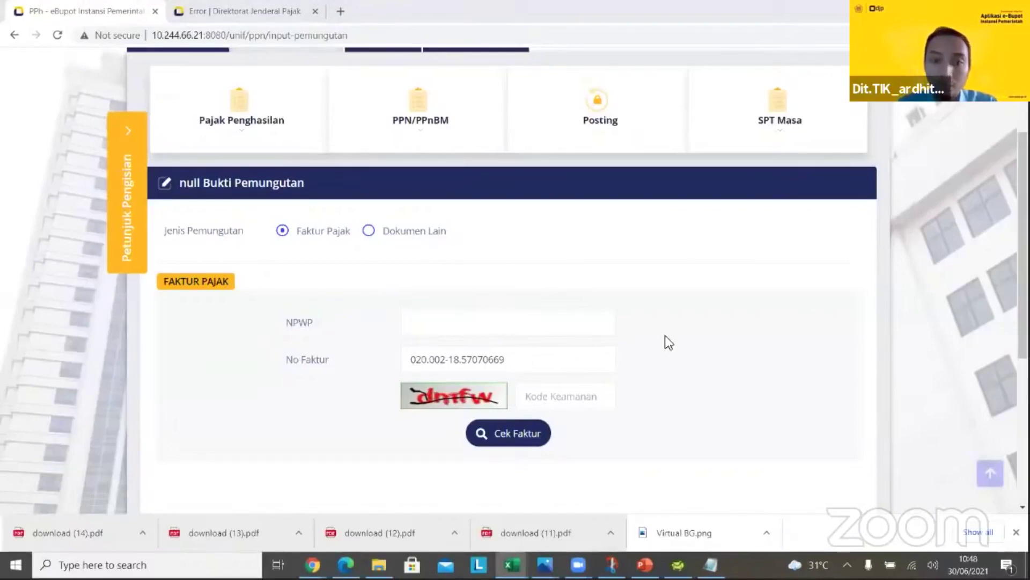
click(579, 321)
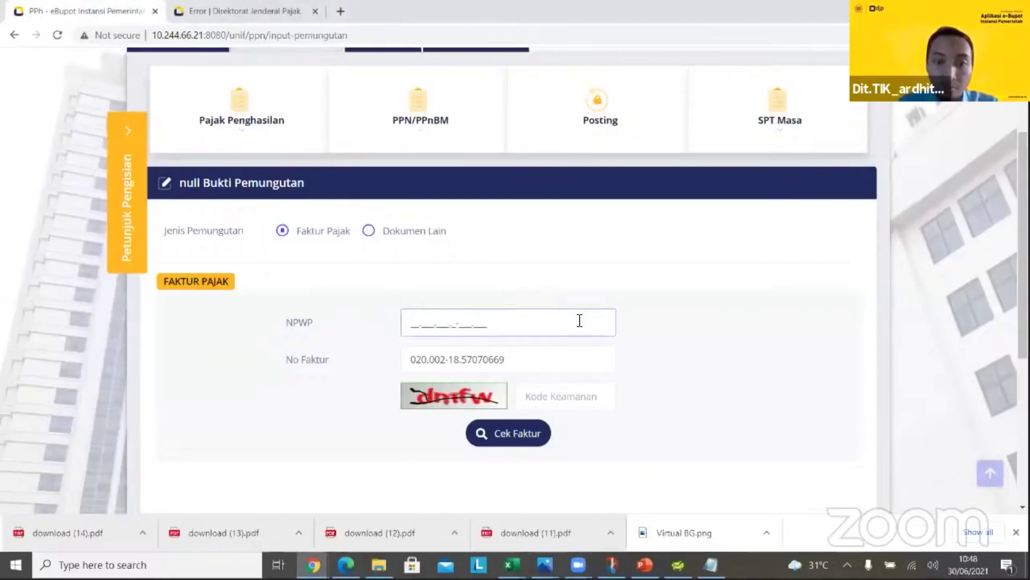
Enter the captcha, verify the PT BUKIT ASAM invoice and save the slip with DPP 1.000.000, PPN 100.000
click(557, 395)
text(d)
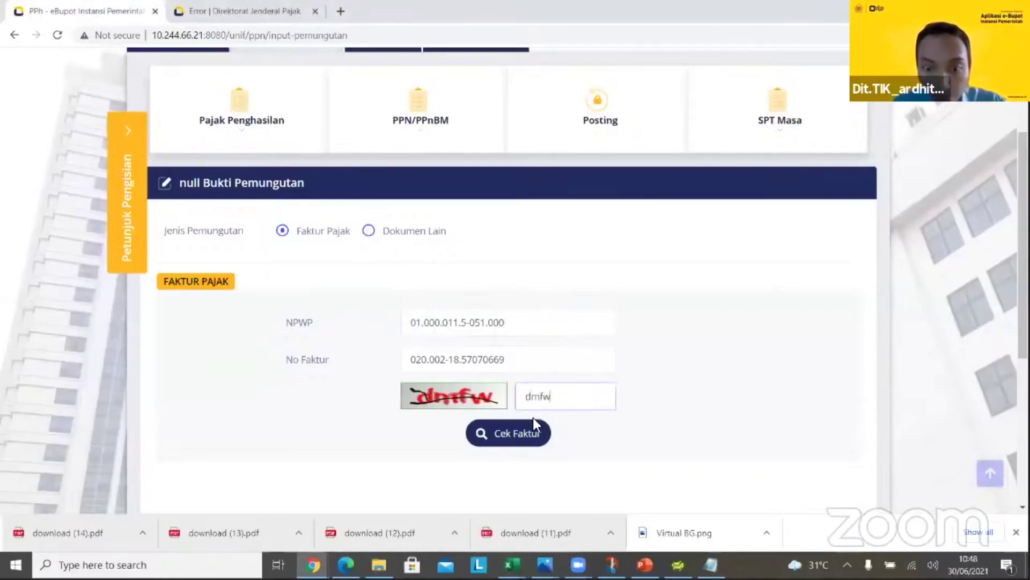
click(526, 429)
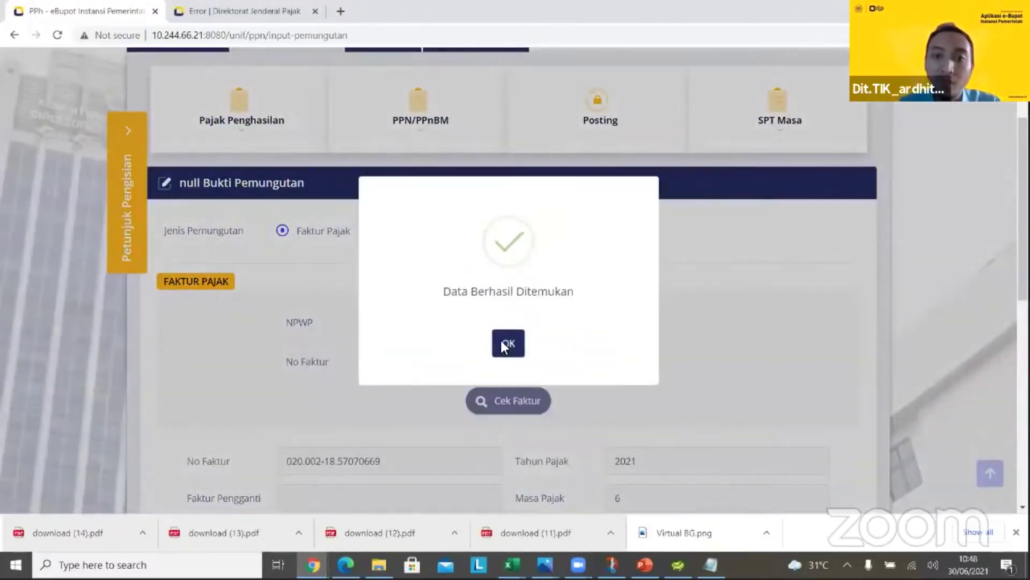
click(506, 343)
scroll(515, 279, down, 2)
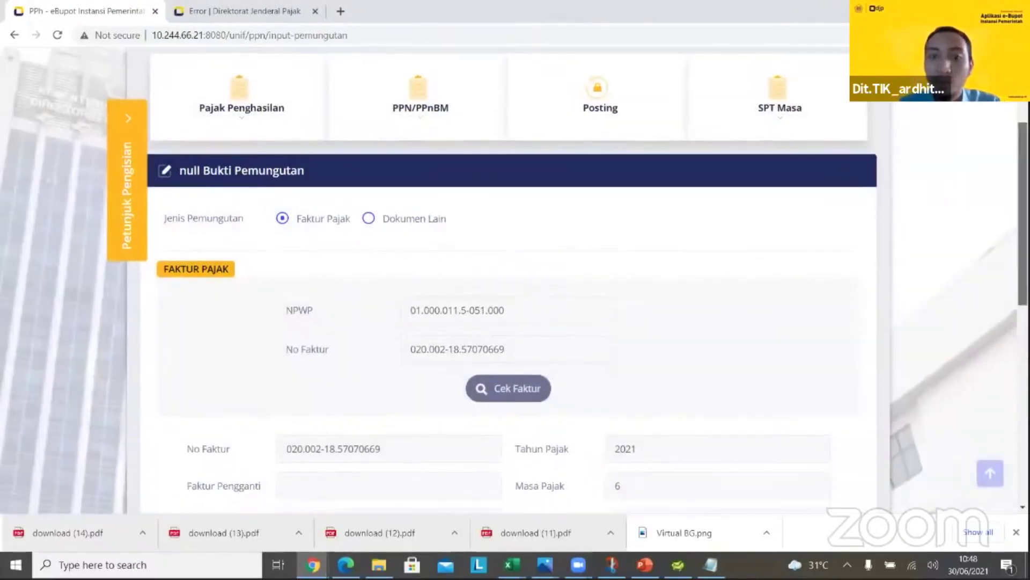
scroll(686, 236, down, 2)
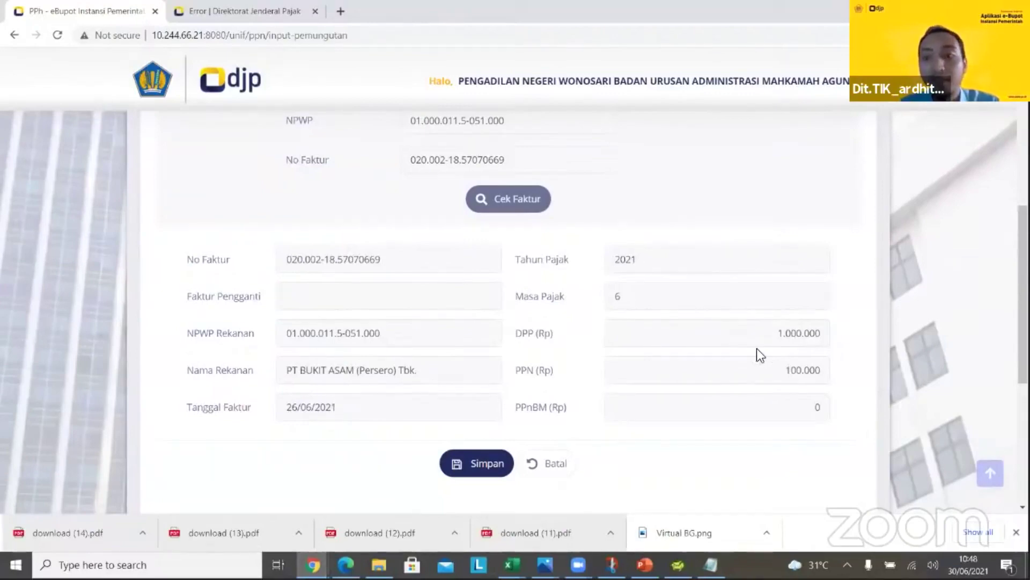
click(474, 459)
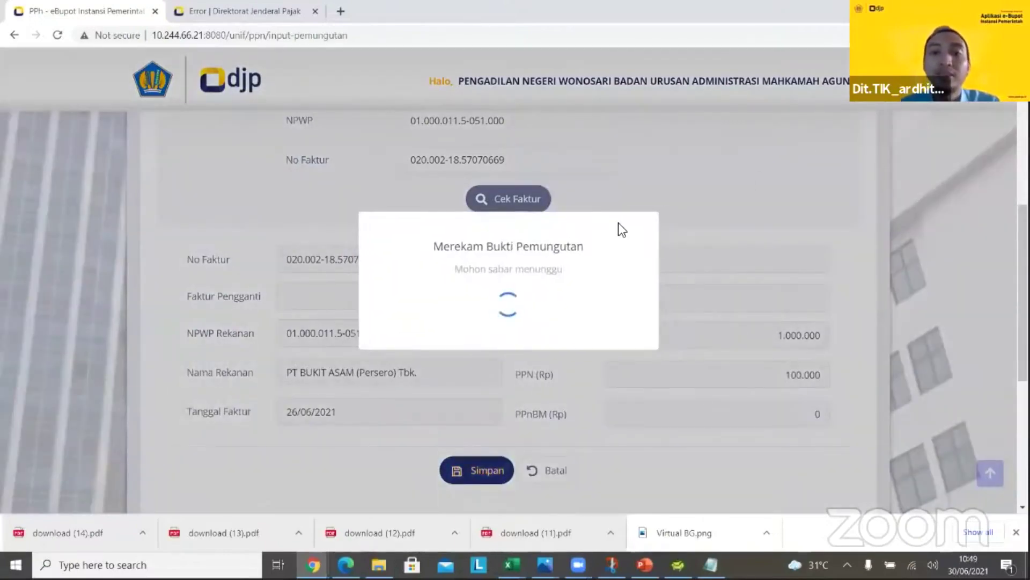
Acknowledge the Berhasil message and scroll the 06-2021 list of 11 slips over to the AKSI column
click(513, 349)
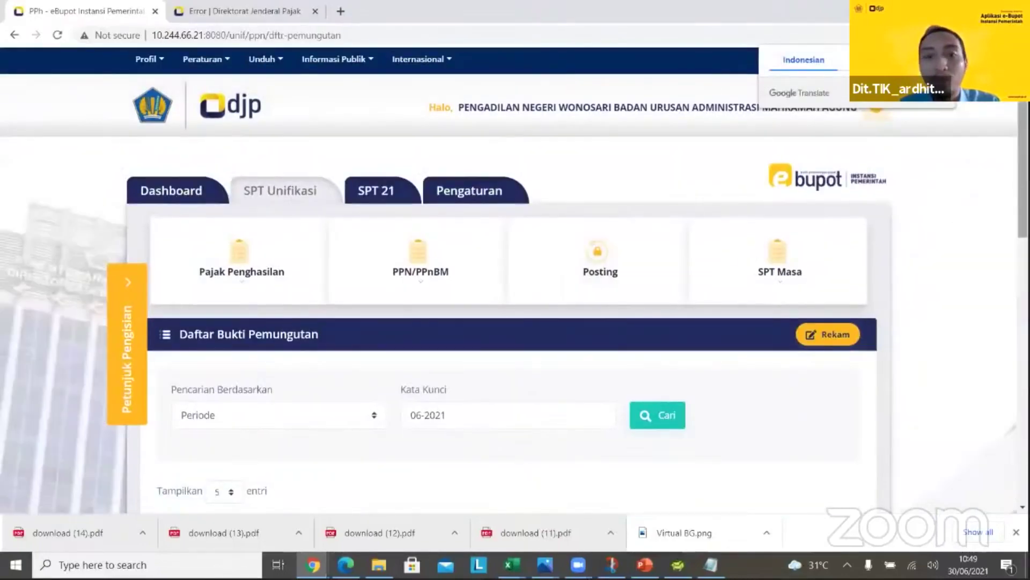
scroll(908, 236, down, 2)
scroll(515, 279, down, 2)
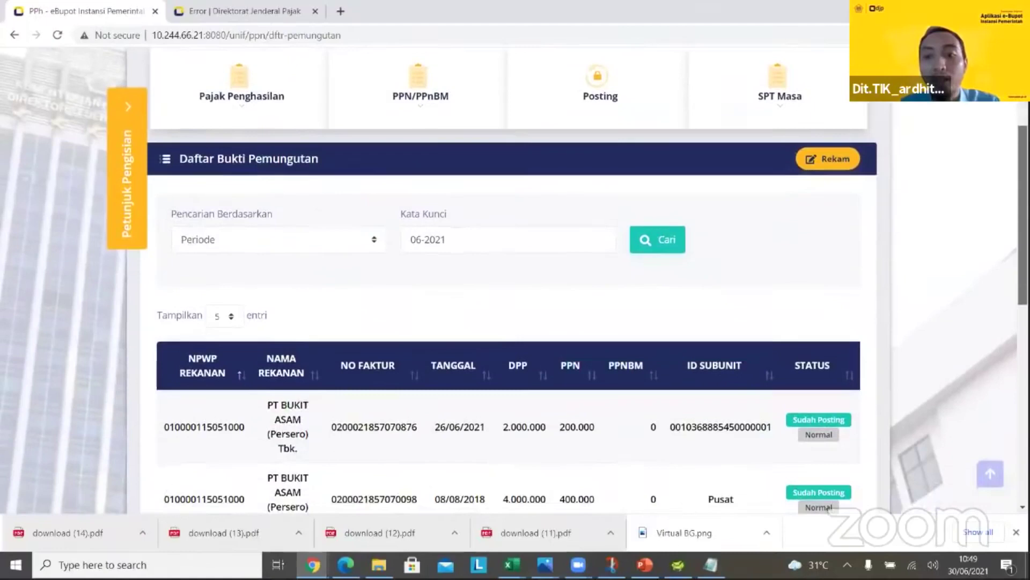
scroll(293, 487, down, 4)
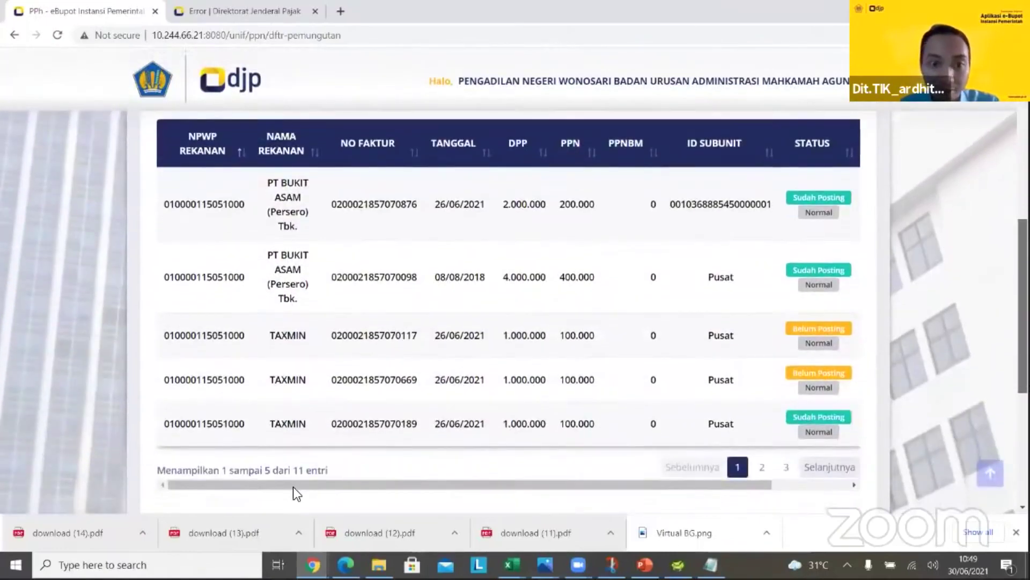
drag(277, 484, 396, 456)
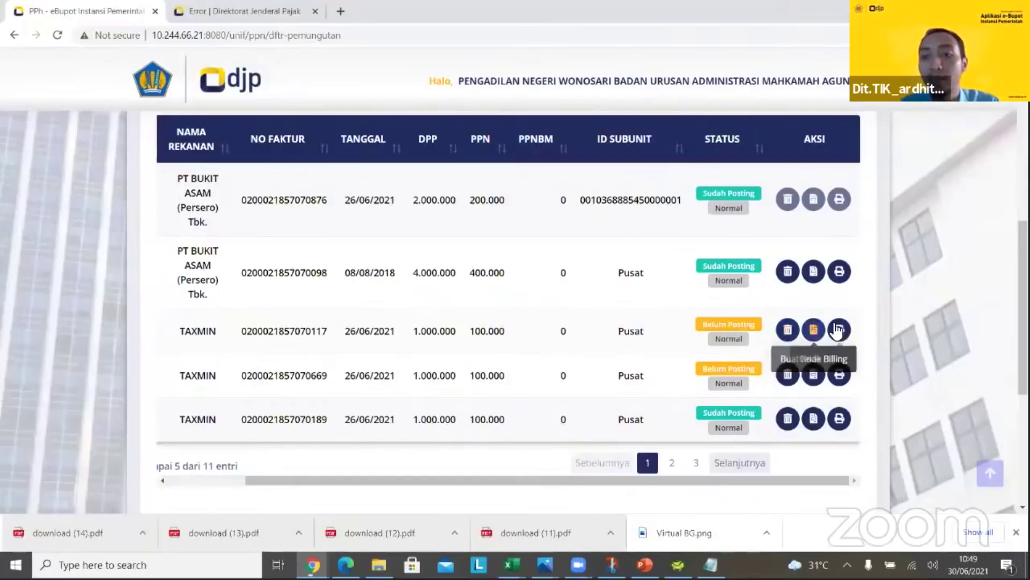
click(812, 330)
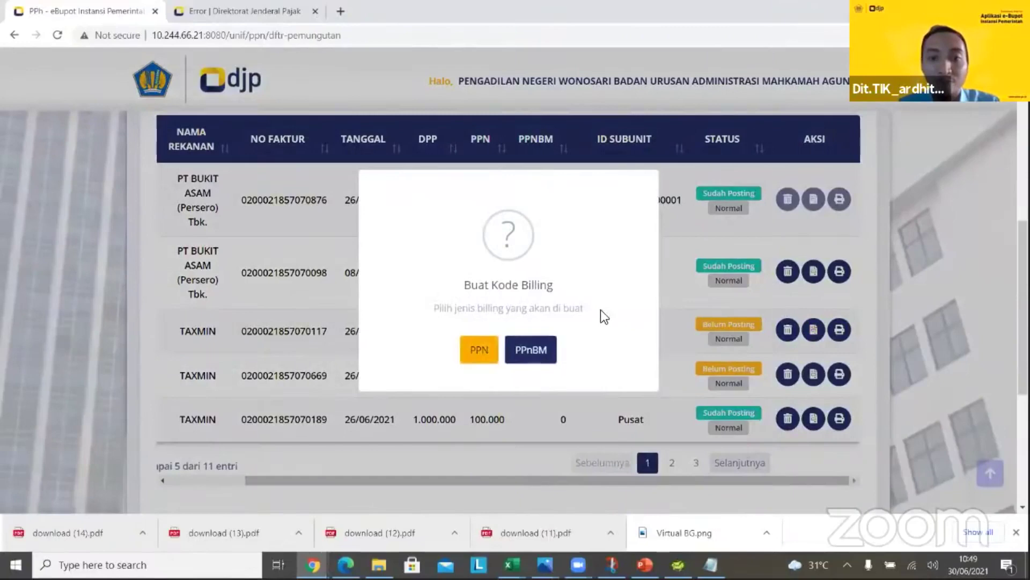
click(477, 354)
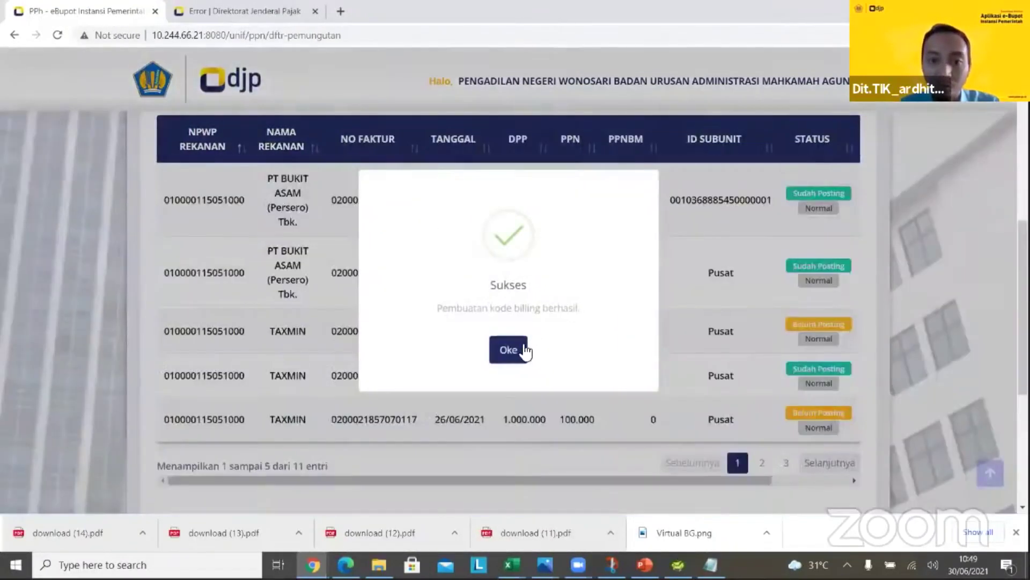
click(523, 350)
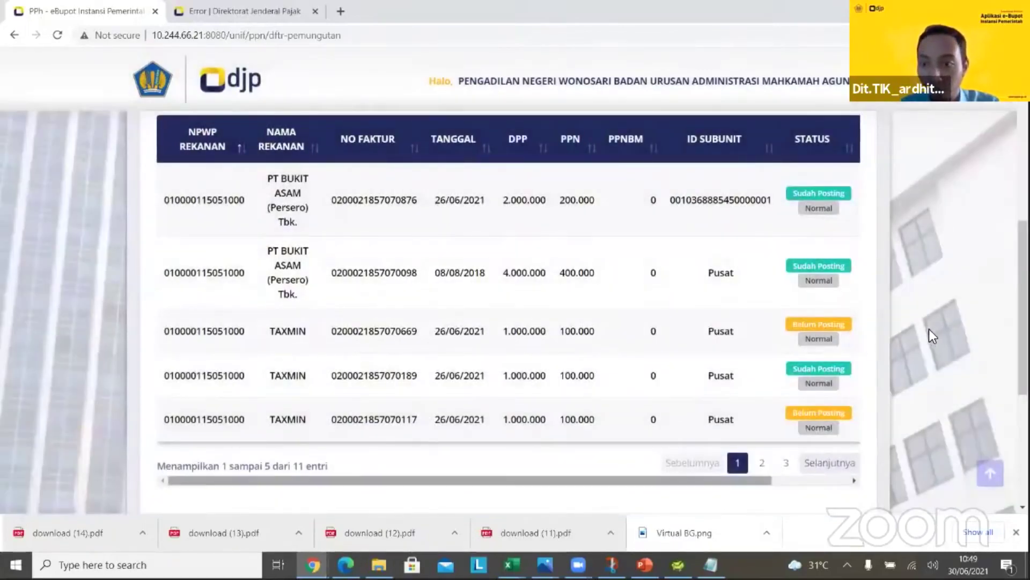
scroll(825, 344, right, 2)
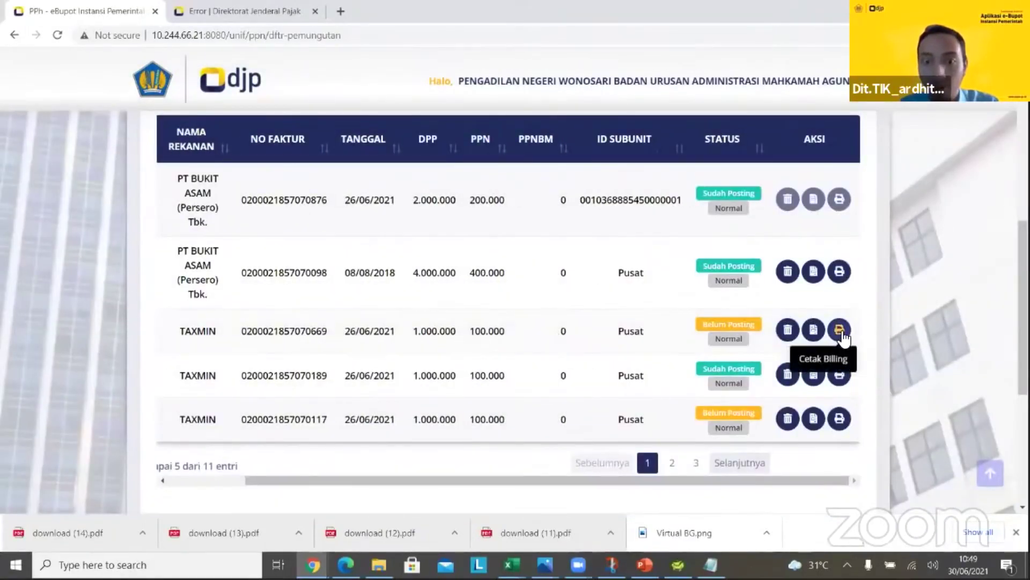
click(839, 330)
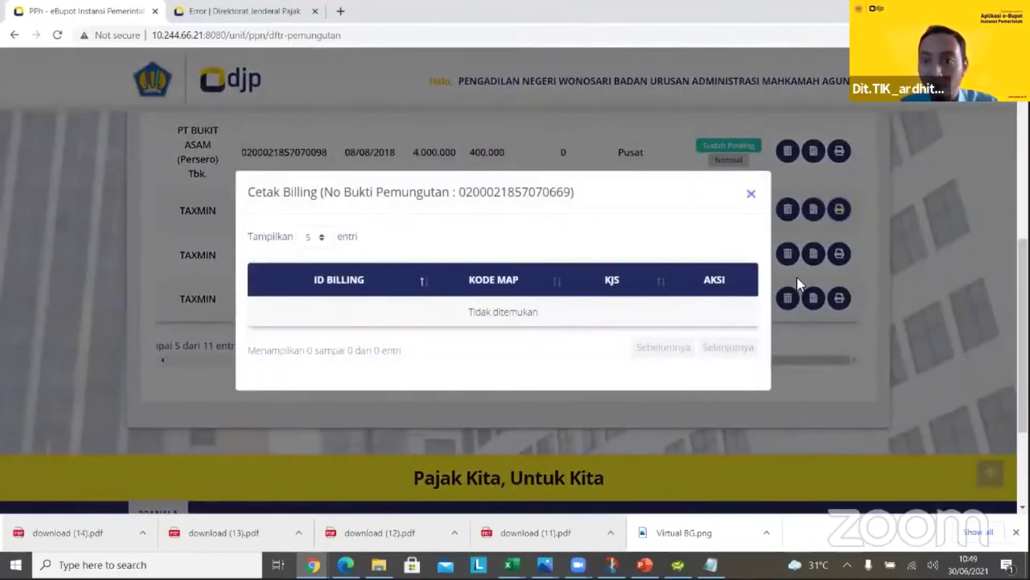
click(797, 278)
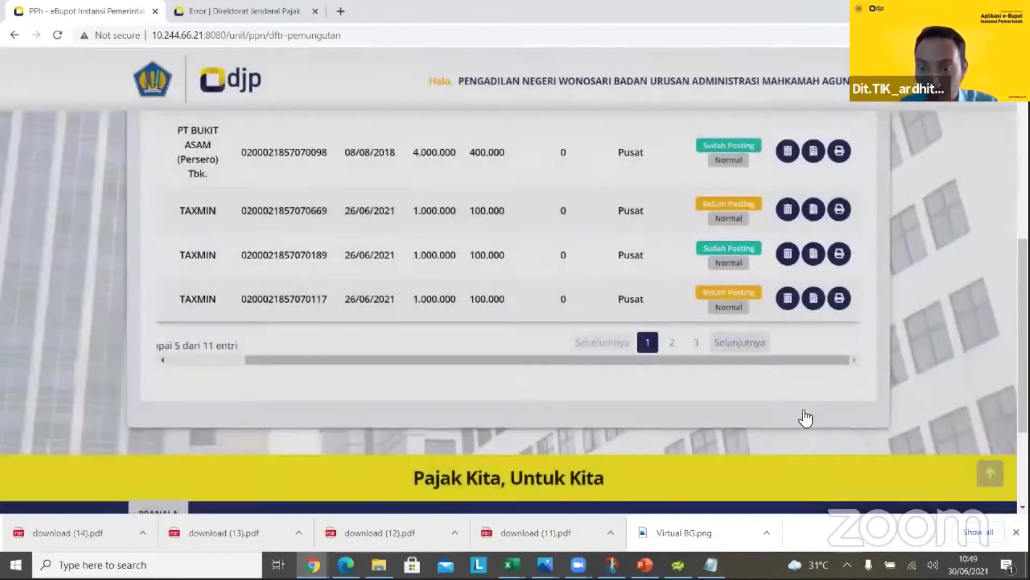
click(838, 417)
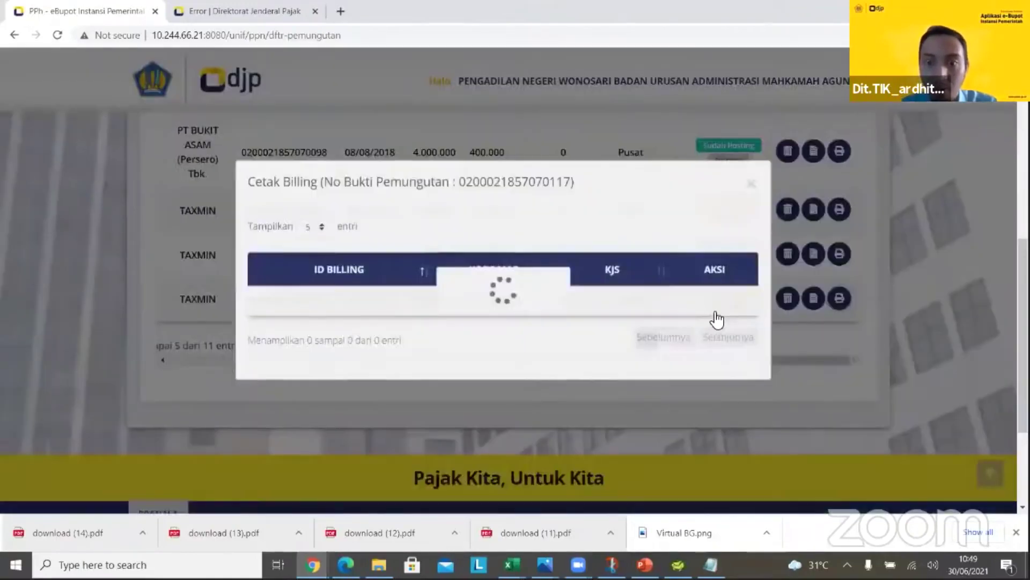
click(712, 310)
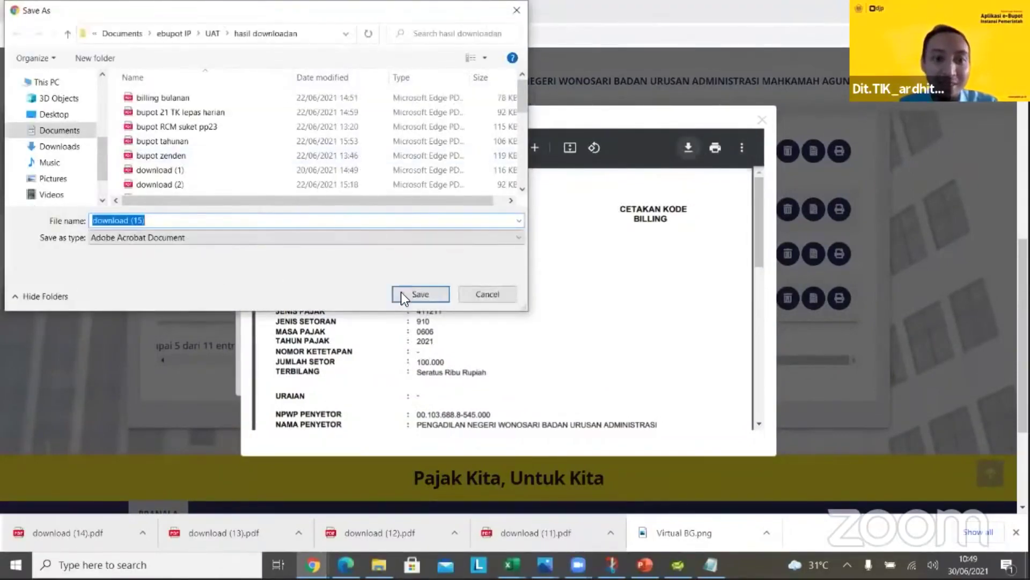
click(402, 293)
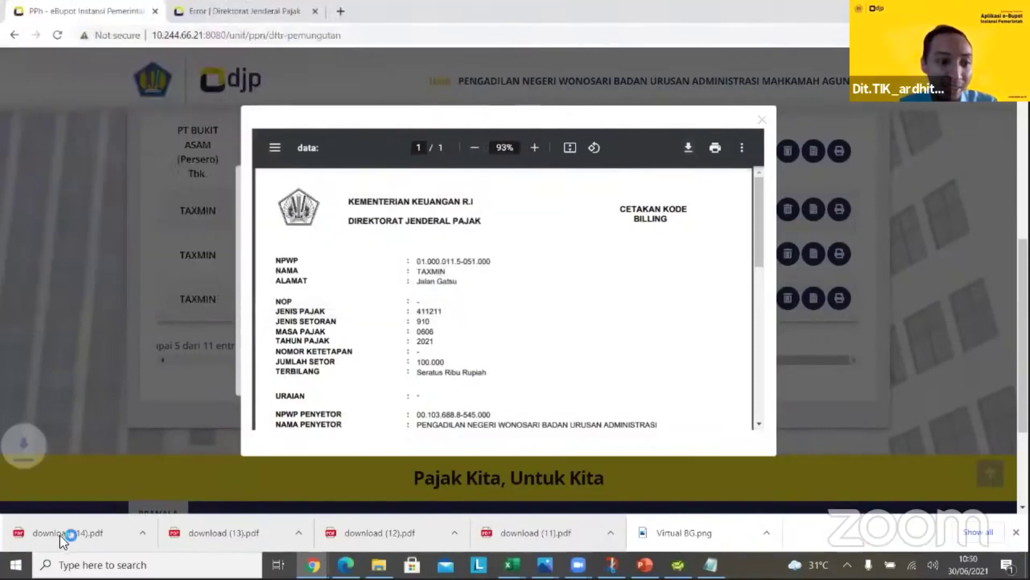
click(59, 533)
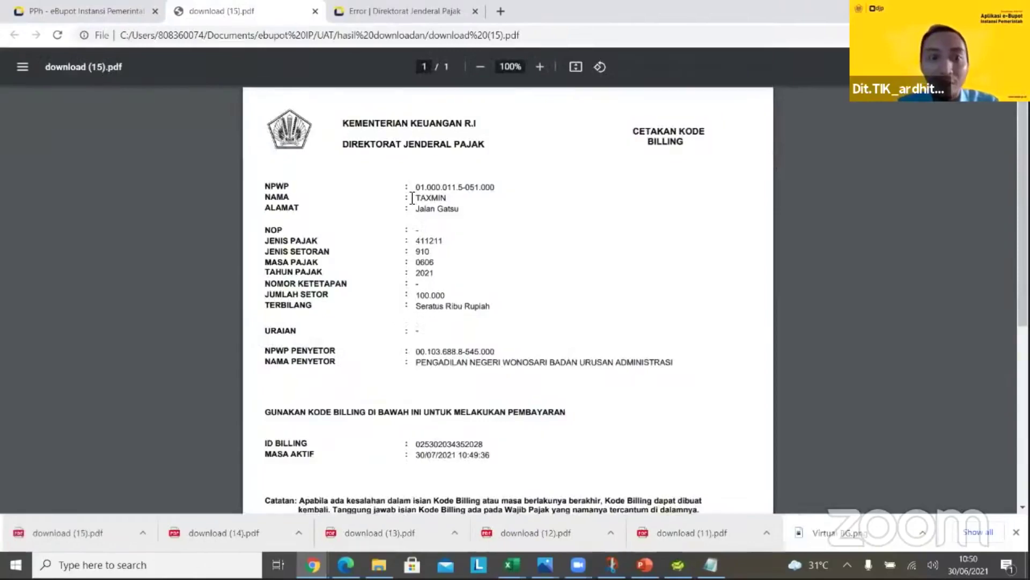
Check the NAMA/ALAMAT and NPWP Penyetor lines in download (15).pdf, then close it and the billing modals
drag(417, 197, 462, 208)
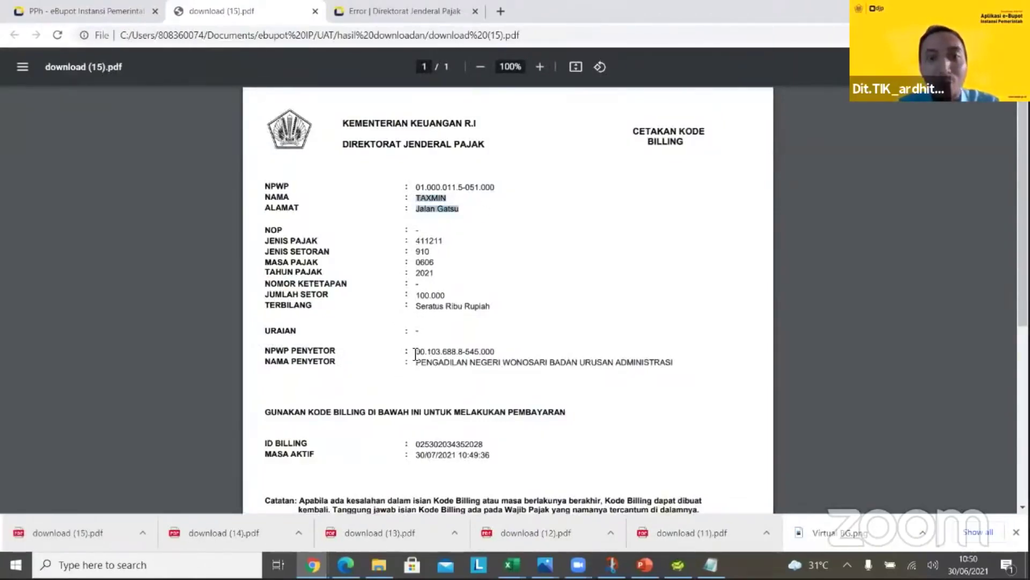
drag(417, 352, 501, 363)
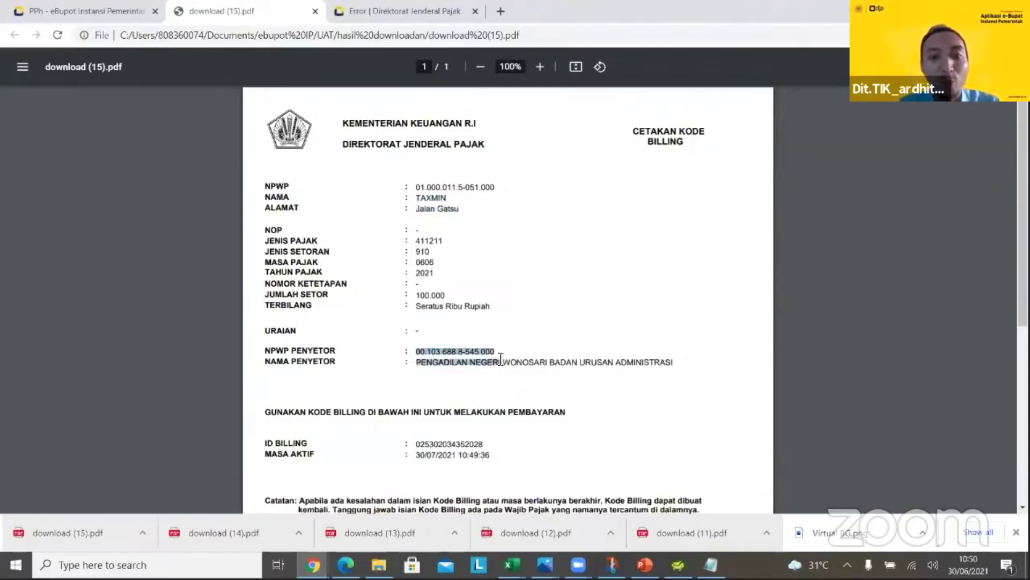
drag(418, 198, 460, 210)
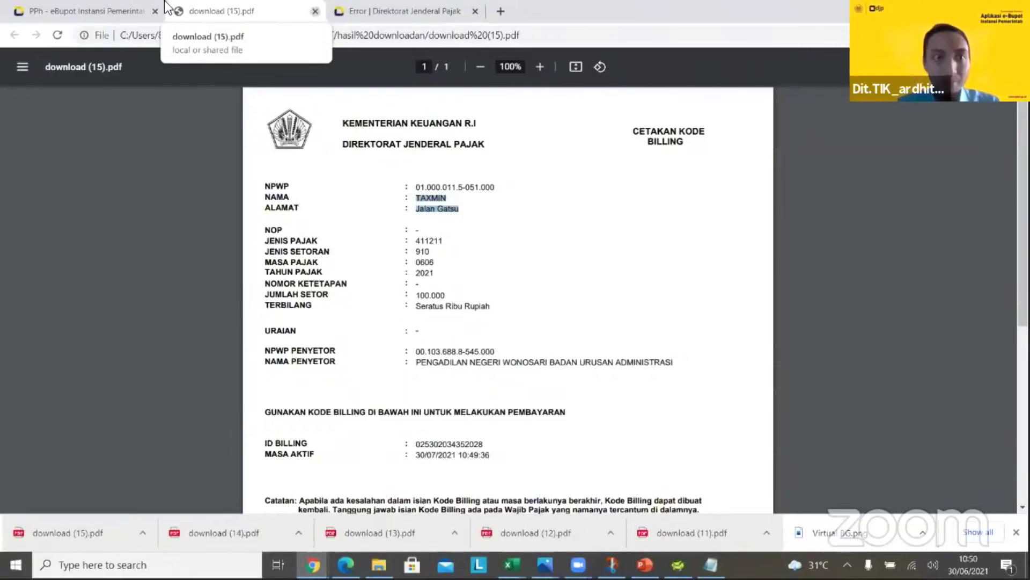
key(ctrl+w)
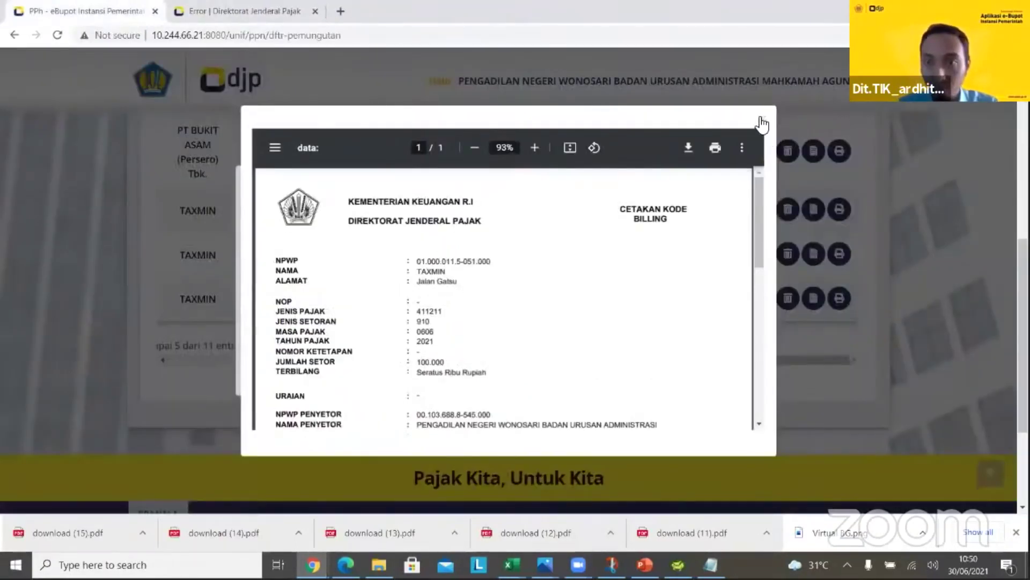
click(762, 120)
click(750, 182)
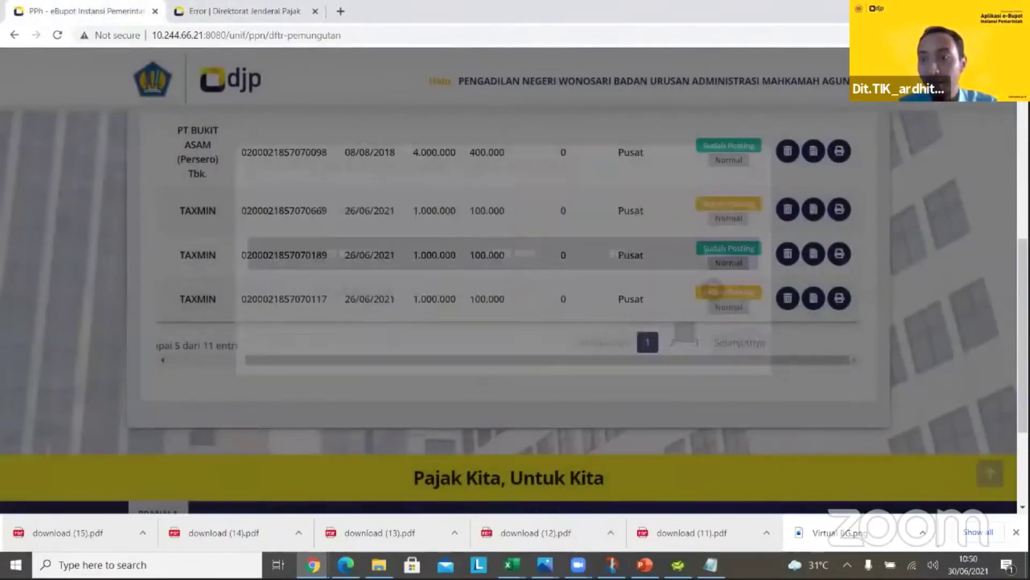
scroll(913, 209, up, 6)
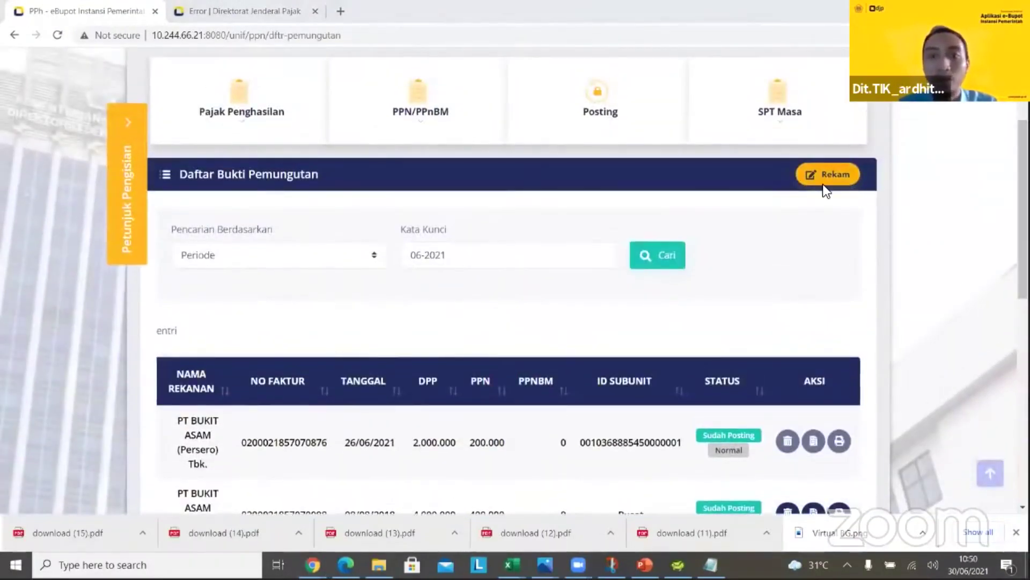
Return to SPT Unifikasi PPN/PPnBM Daftar Bukti Pemungutan and start recording a new slip
click(831, 182)
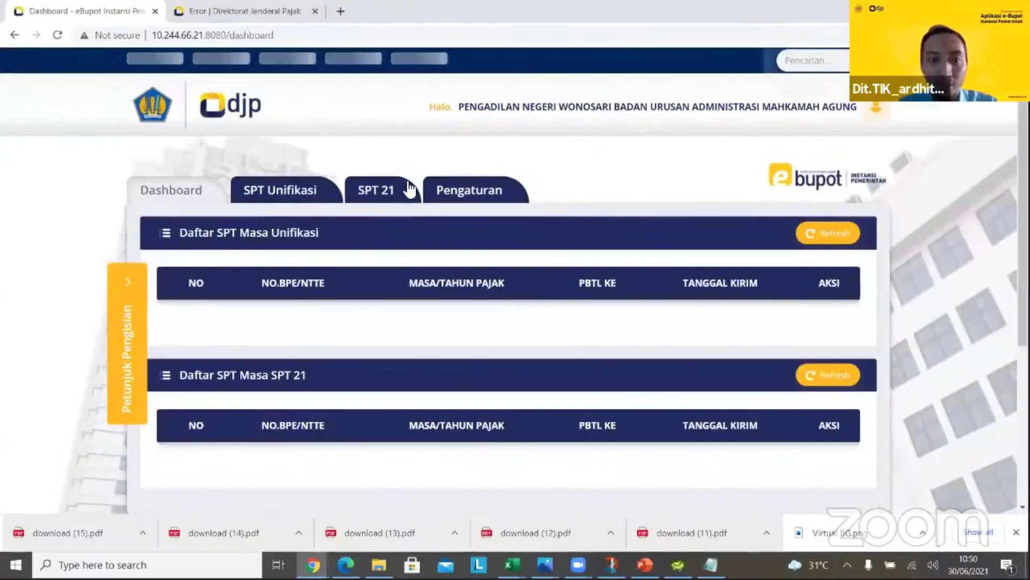
click(277, 198)
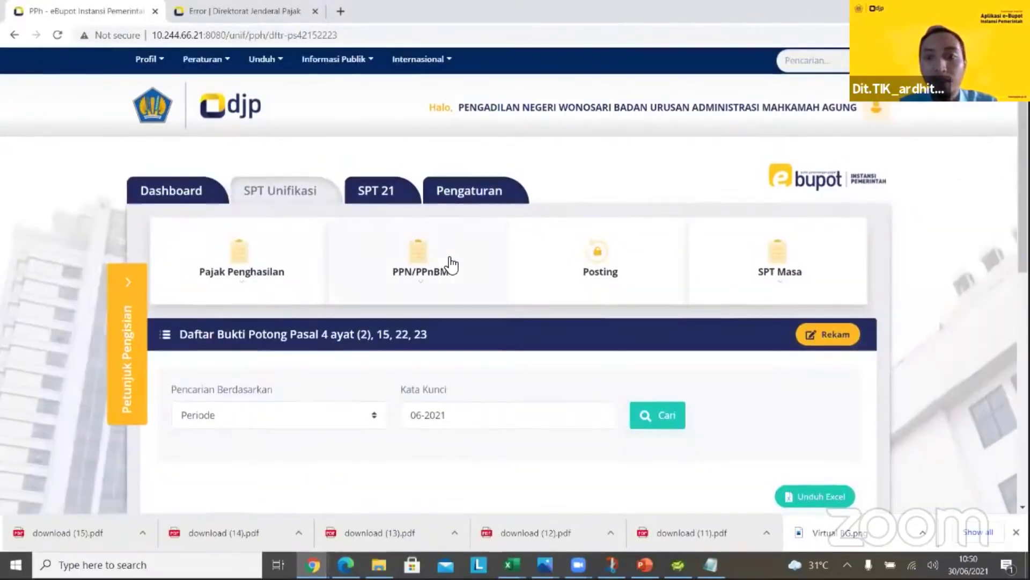
click(451, 263)
click(445, 335)
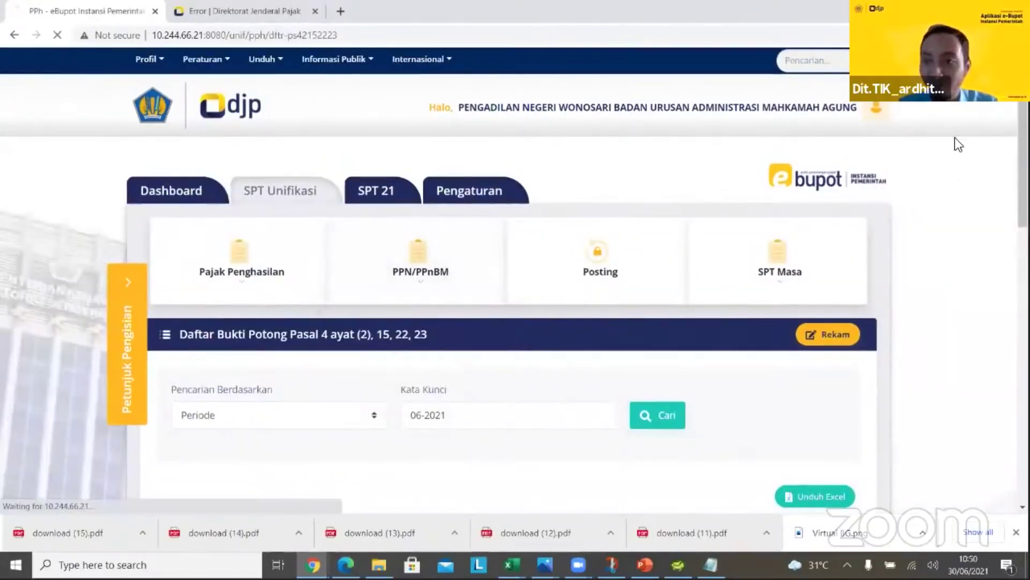
scroll(450, 334, down, 1)
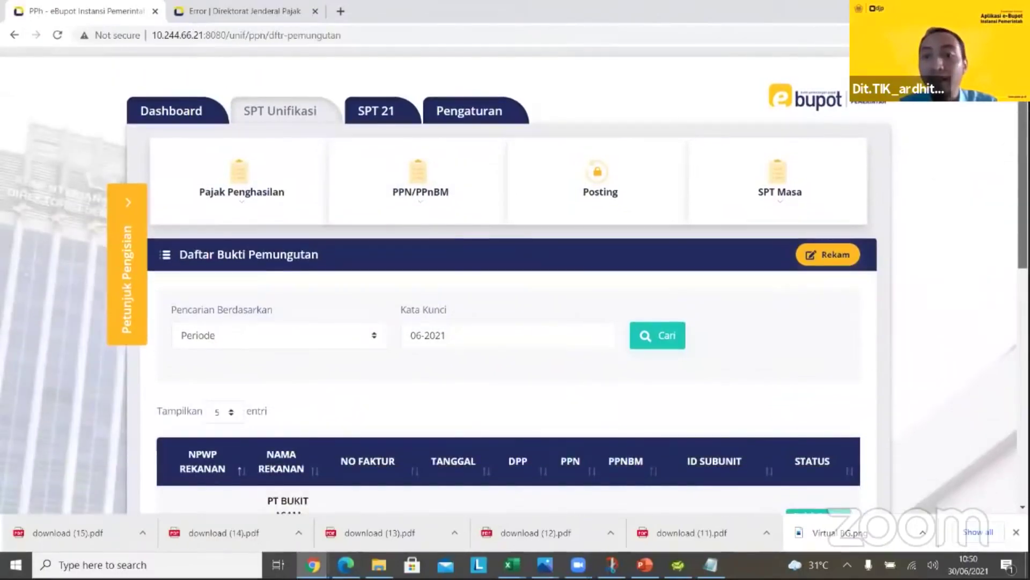
click(814, 261)
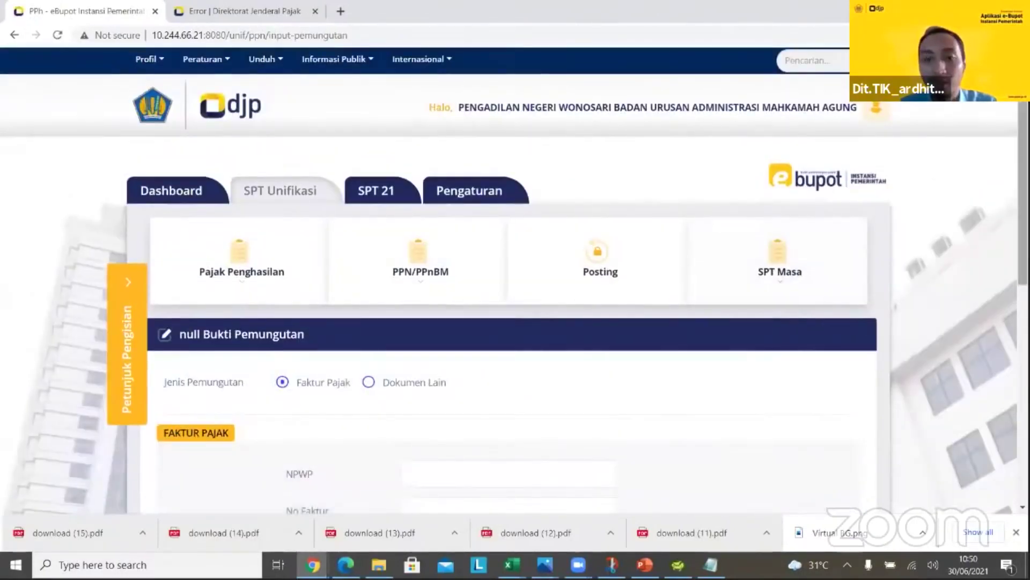
Switch the new slip type to Dokumen Lain and go to the Posting page
scroll(618, 298, down, 2)
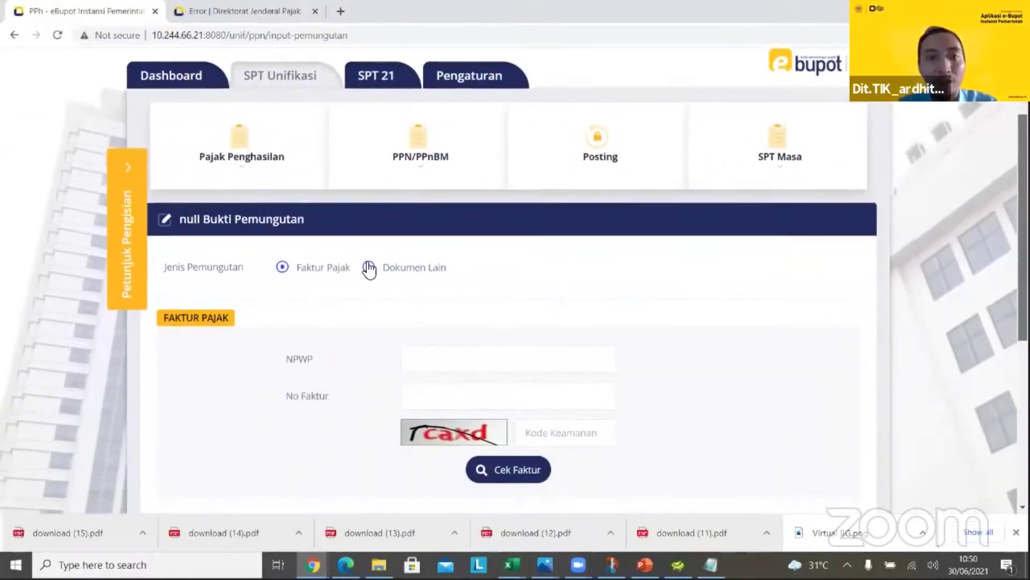
click(368, 273)
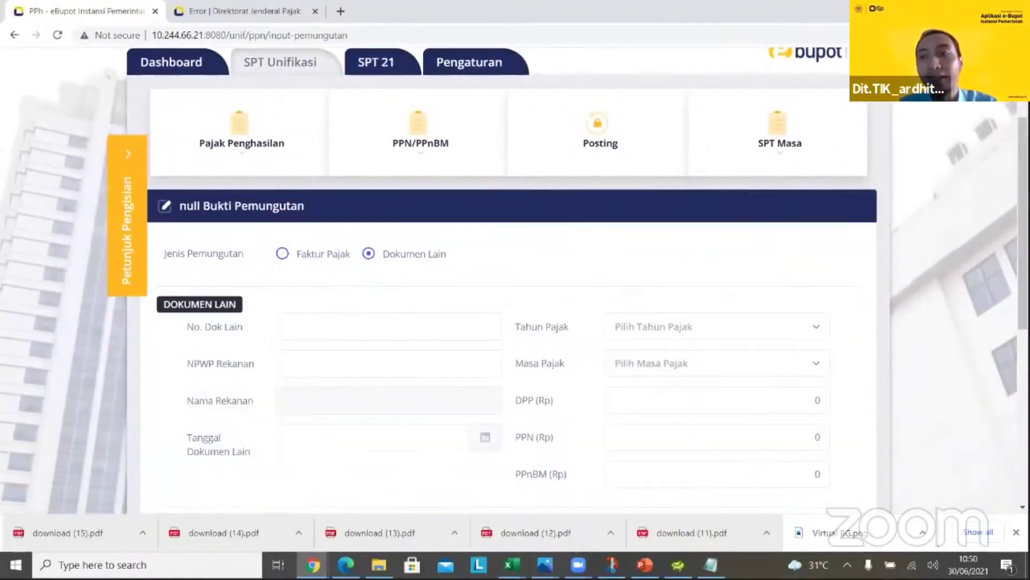
scroll(510, 279, down, 2)
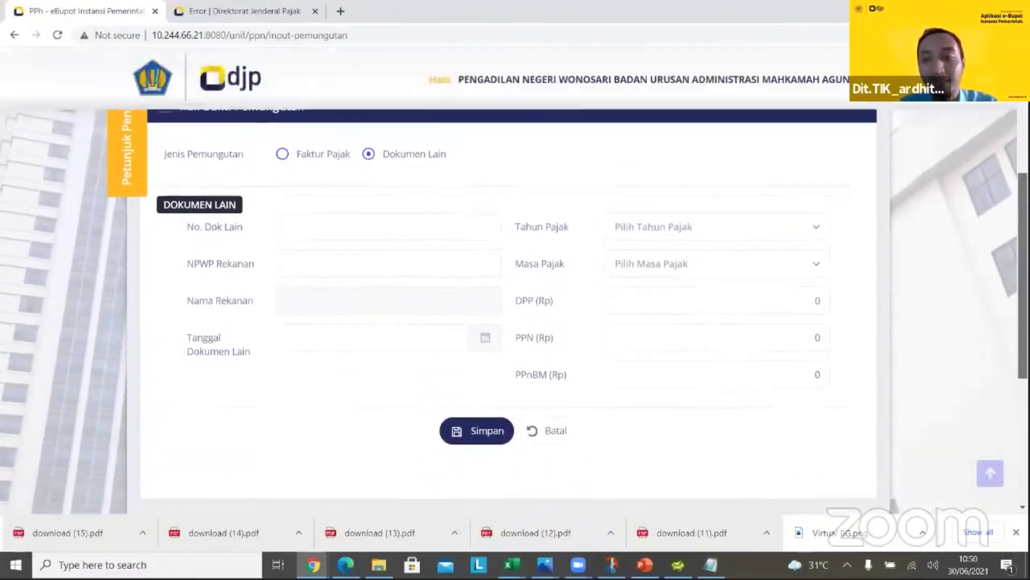
scroll(510, 279, up, 1)
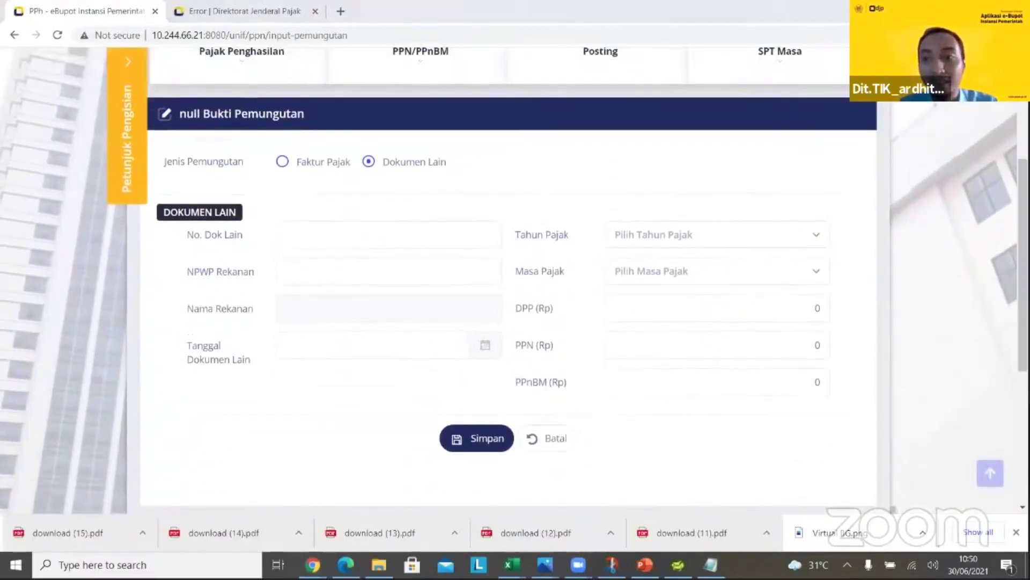
scroll(717, 210, up, 3)
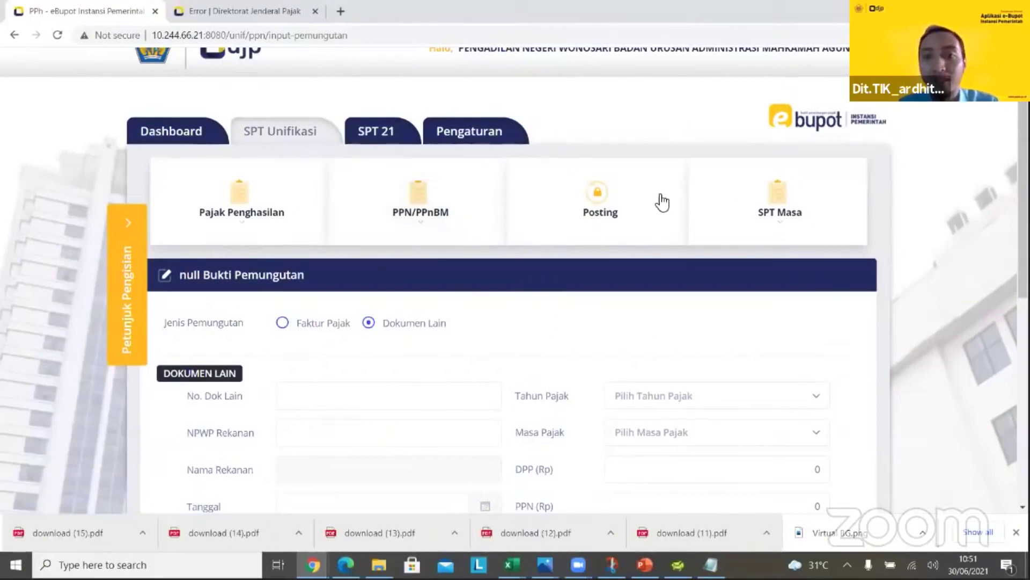
click(605, 211)
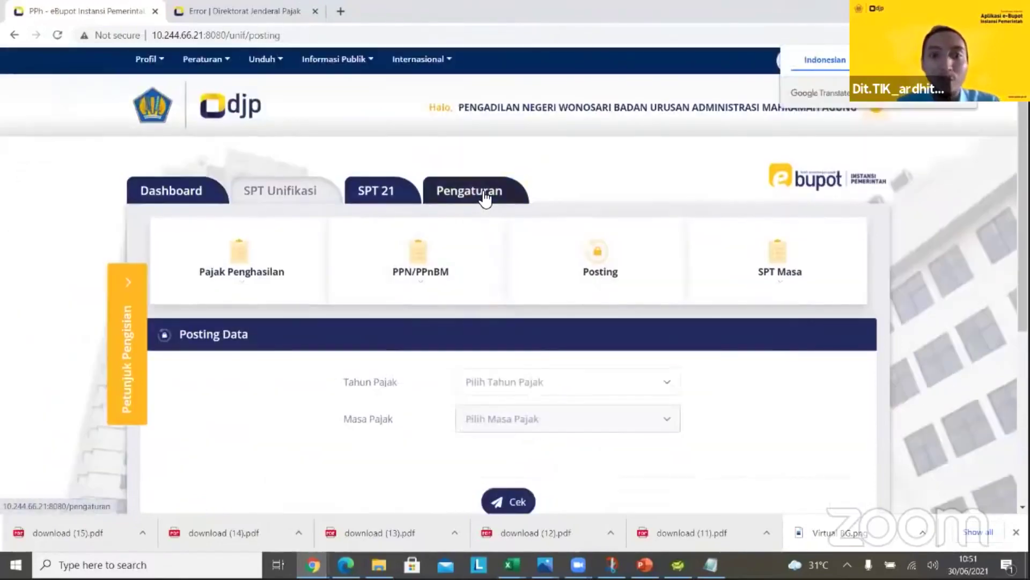
Post the 2021 Juni slips into the SPT, then open SPT Masa Perekaman Bukti Penyetoran
click(511, 381)
click(471, 444)
click(526, 417)
click(771, 421)
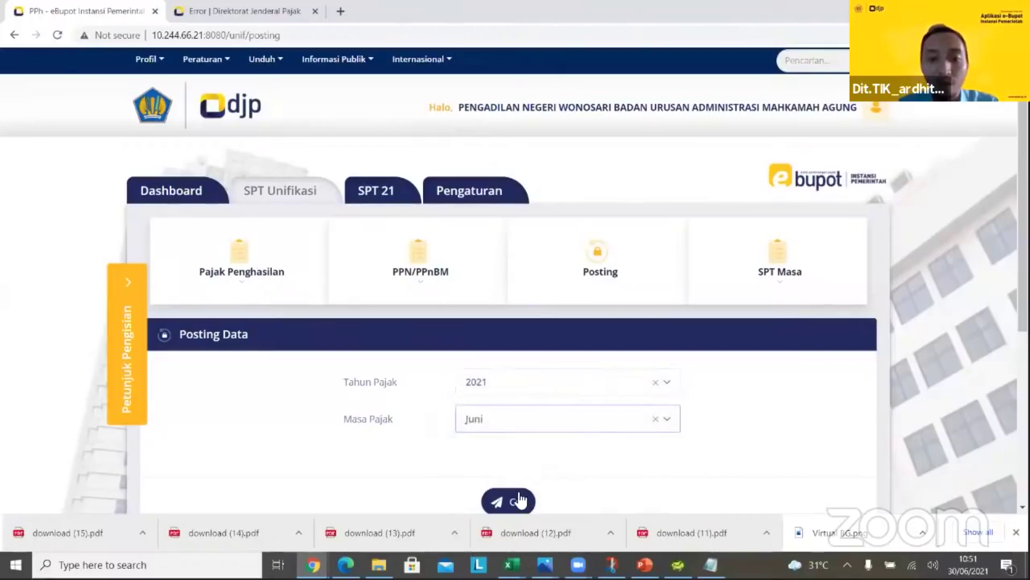
click(515, 501)
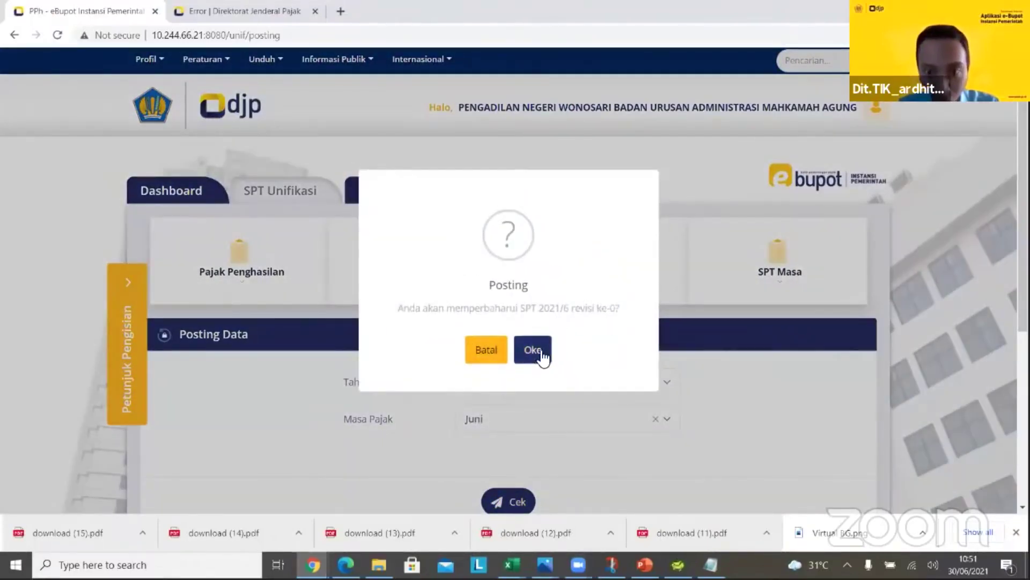
click(532, 350)
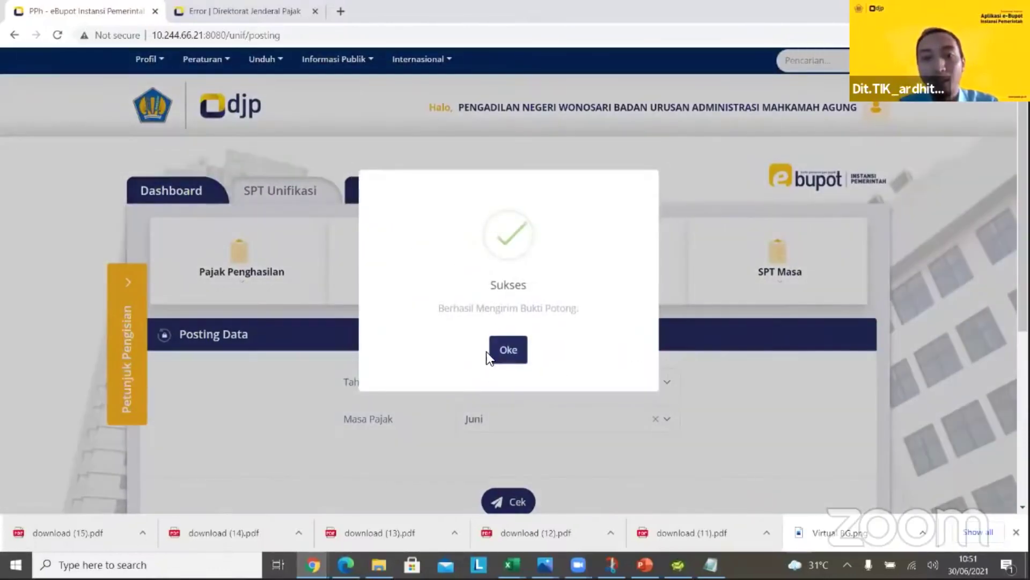
click(500, 349)
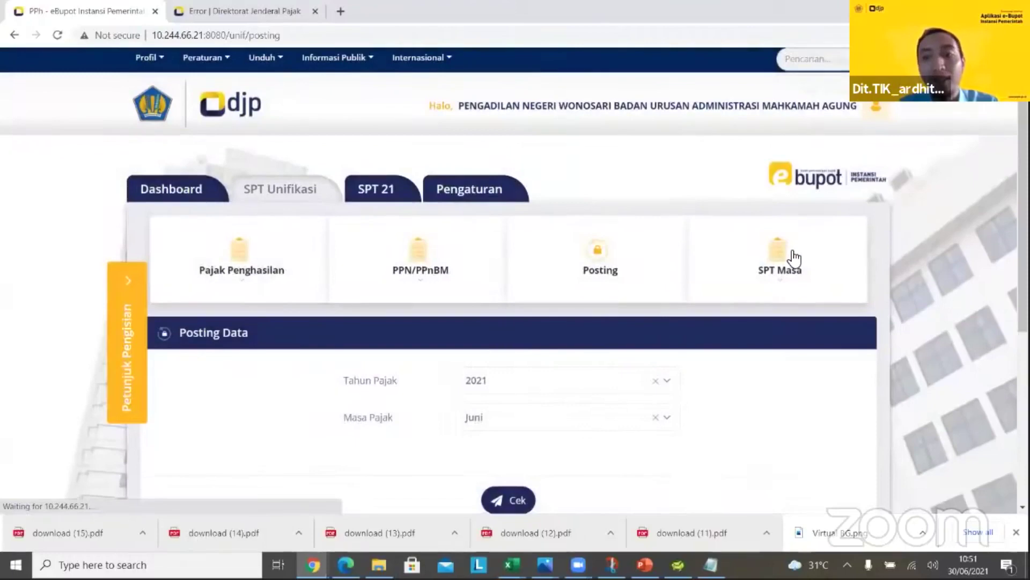
click(771, 290)
click(749, 336)
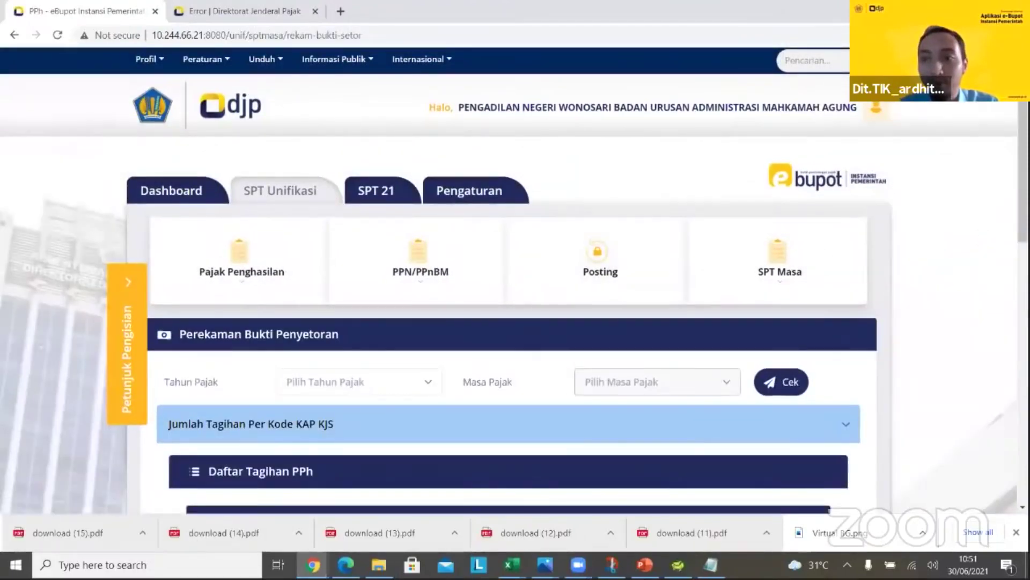
Check the June 2021 bills per tax code for Tahun Pajak 2021, Masa Juni
scroll(460, 225, down, 3)
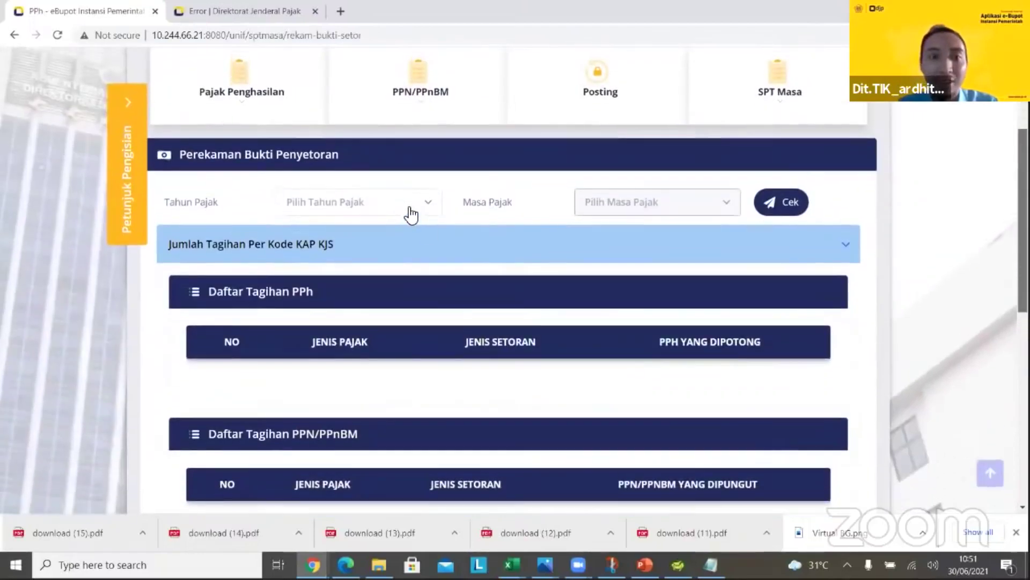
click(411, 210)
click(381, 266)
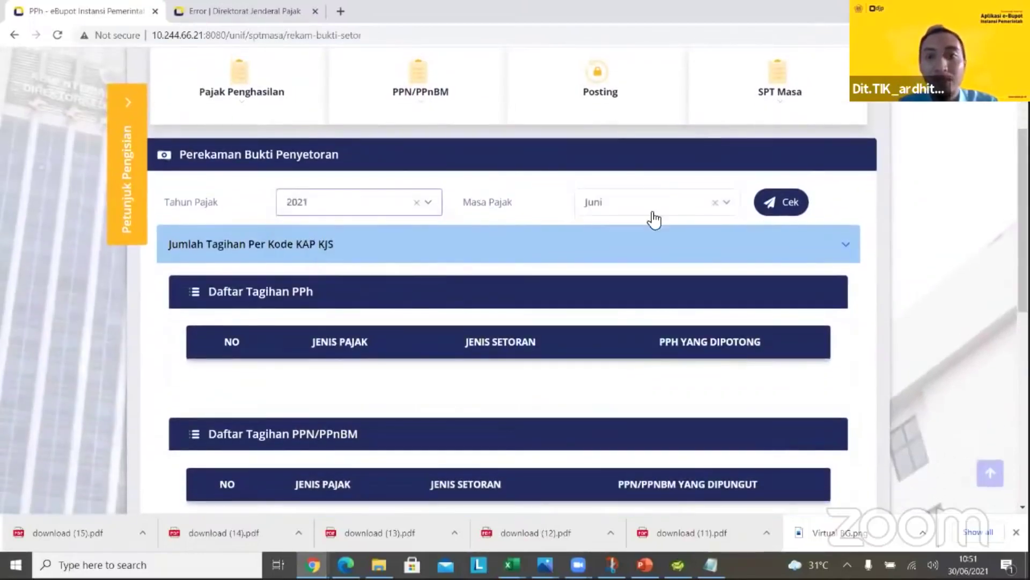
click(764, 209)
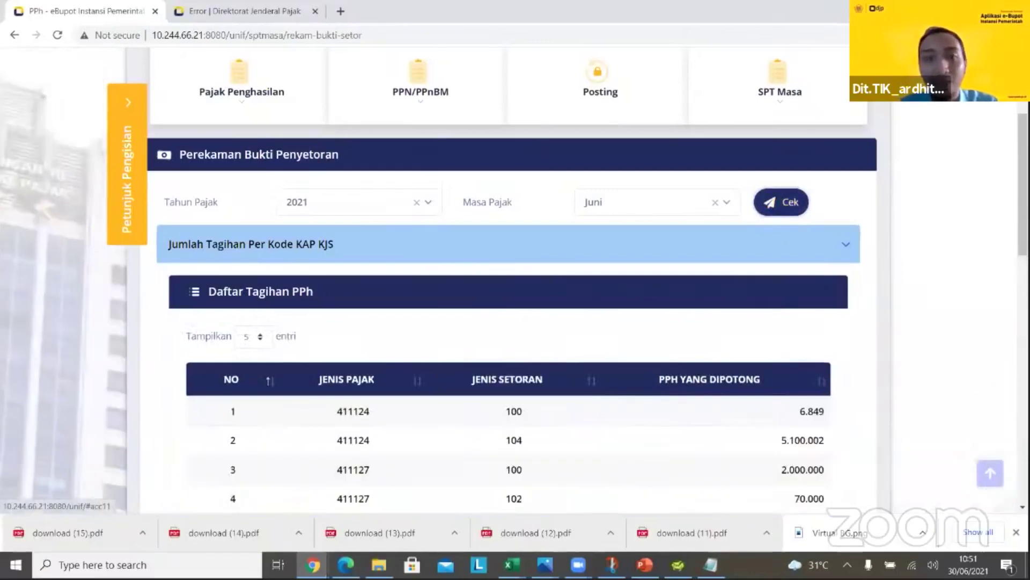
scroll(591, 329, down, 4)
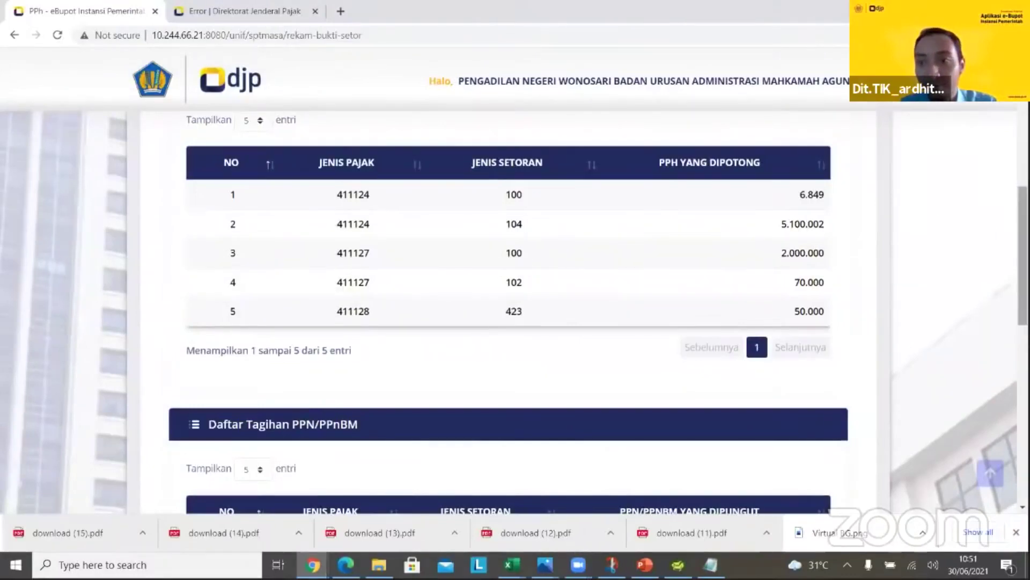
scroll(515, 311, down, 3)
scroll(739, 311, up, 3)
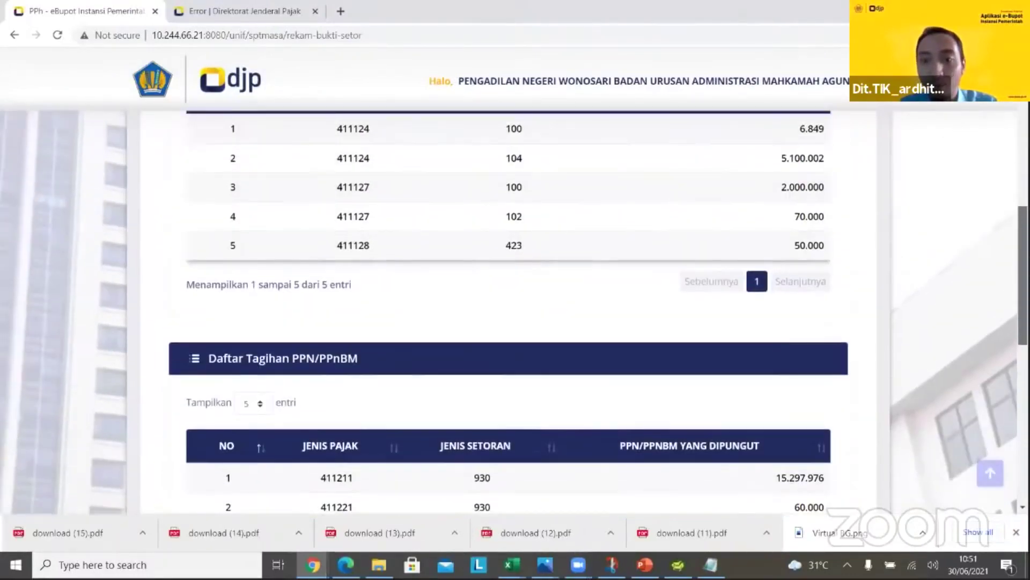
scroll(739, 311, down, 5)
Review the expanded Rekam Bukti Penyetoran tables, then open the SPT 21 Pasal 21 slip list
click(746, 349)
scroll(971, 360, down, 7)
scroll(763, 440, down, 3)
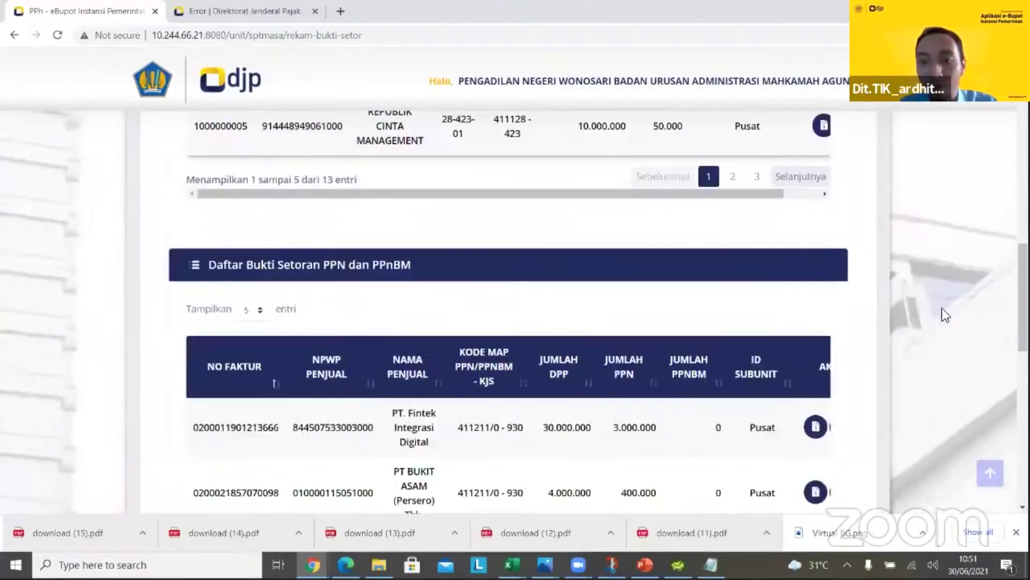
scroll(516, 311, down, 4)
scroll(515, 311, up, 7)
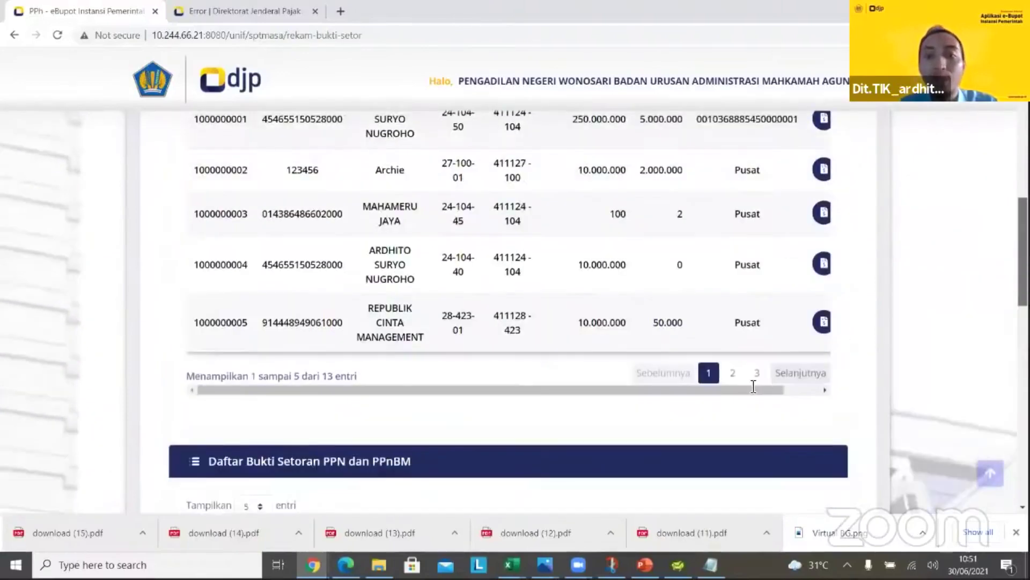
scroll(716, 437, up, 1)
drag(710, 447, 802, 436)
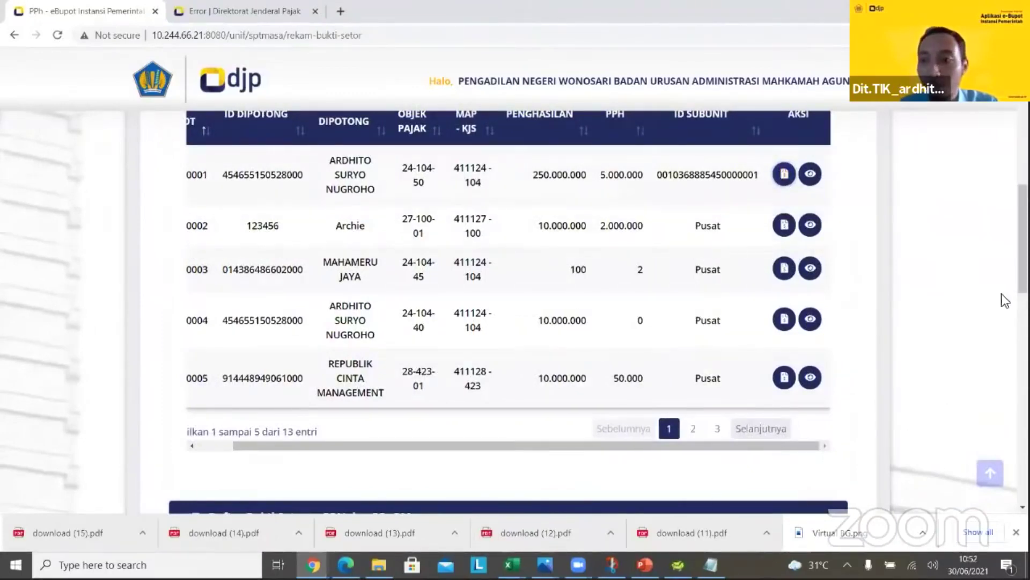
scroll(572, 118, up, 9)
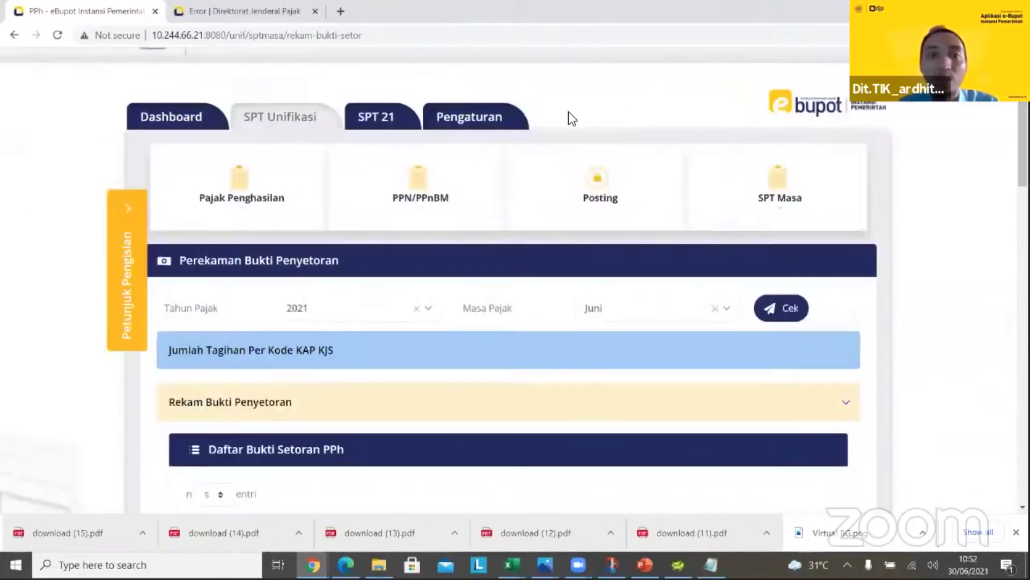
click(390, 120)
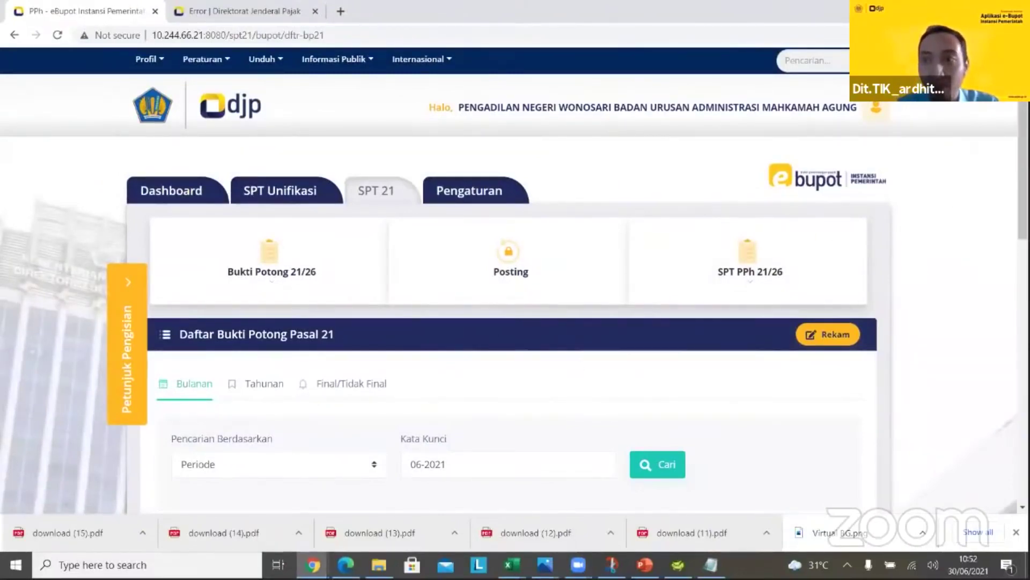
Start a new PPh 21 slip for tax year 2021 and enter the payee's NPWP
scroll(938, 223, down, 3)
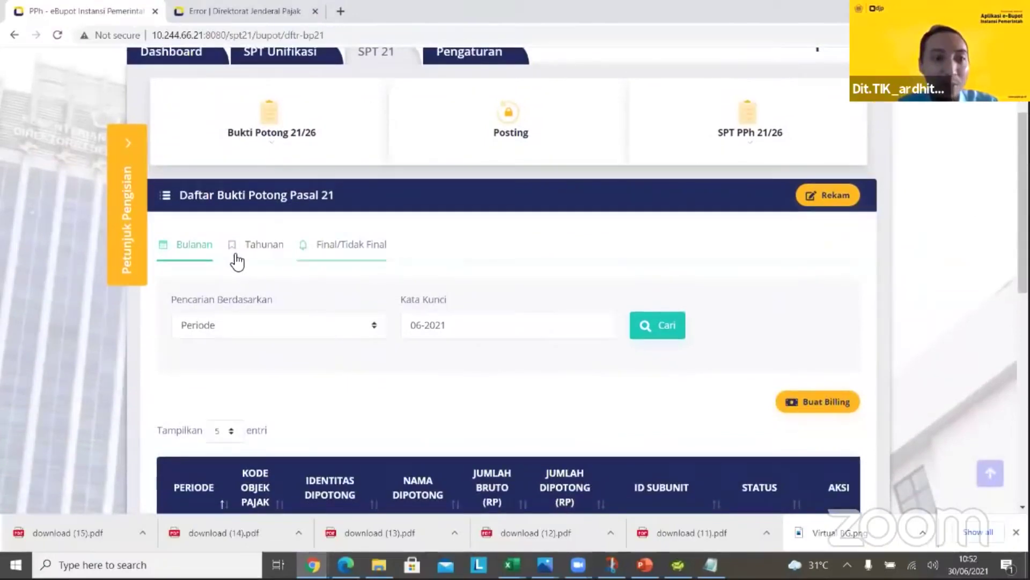
click(820, 205)
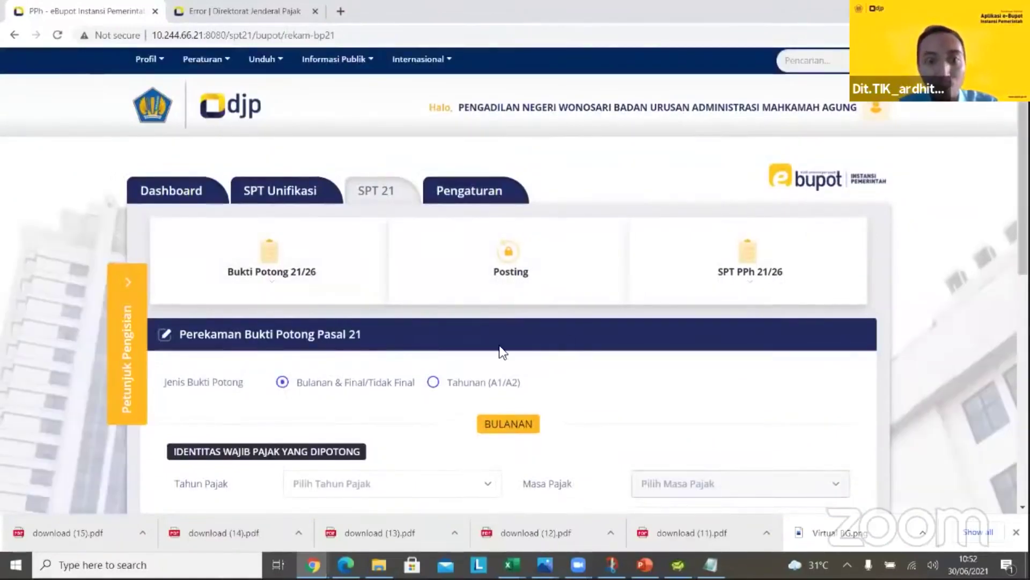
scroll(508, 295, down, 2)
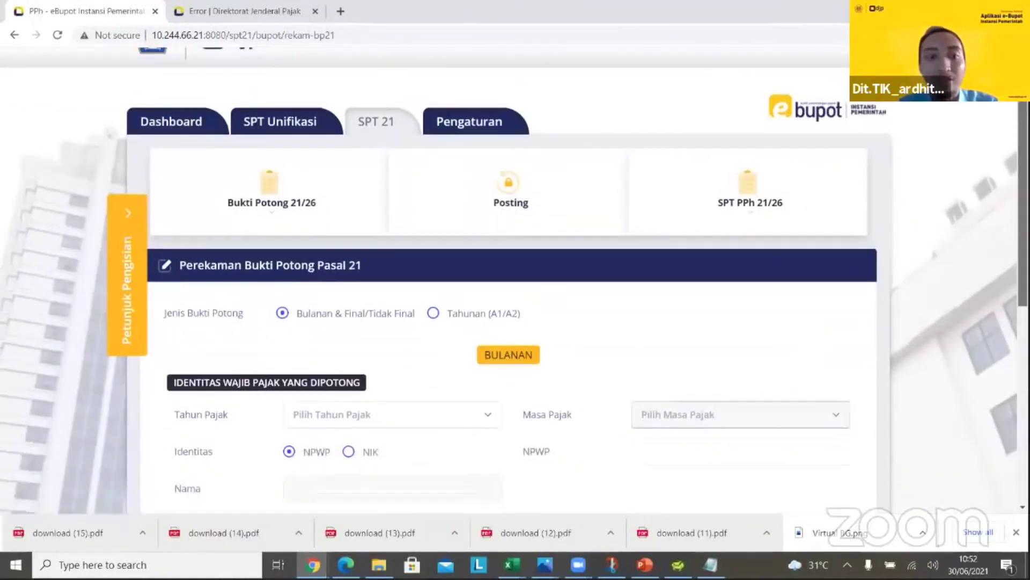
scroll(506, 287, down, 2)
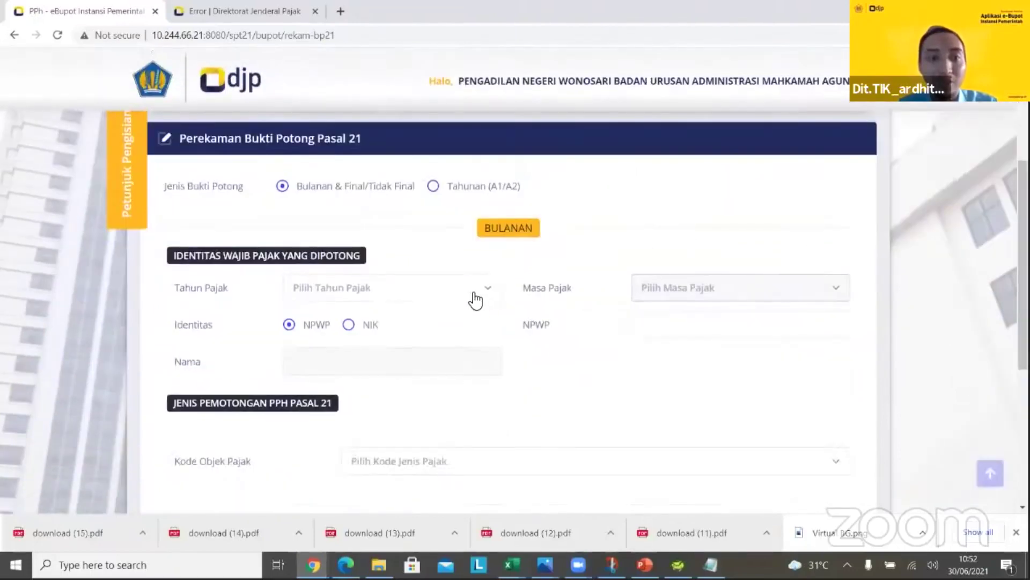
click(476, 300)
click(442, 356)
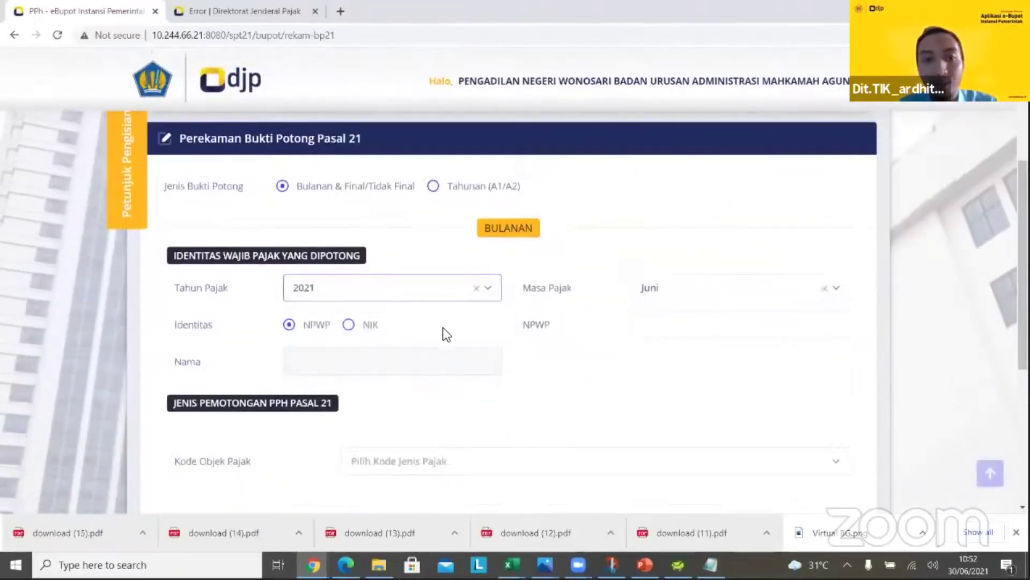
click(645, 328)
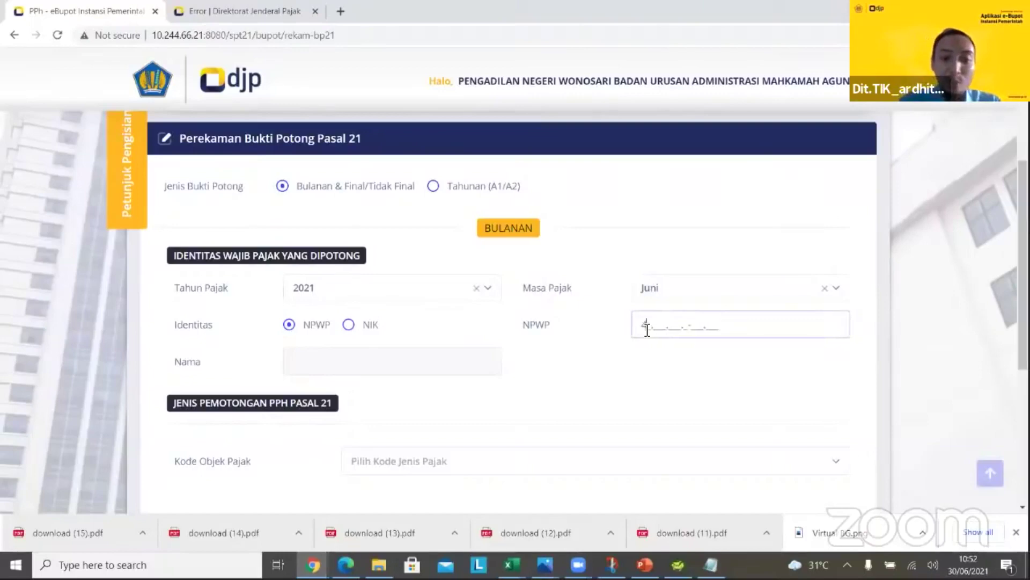
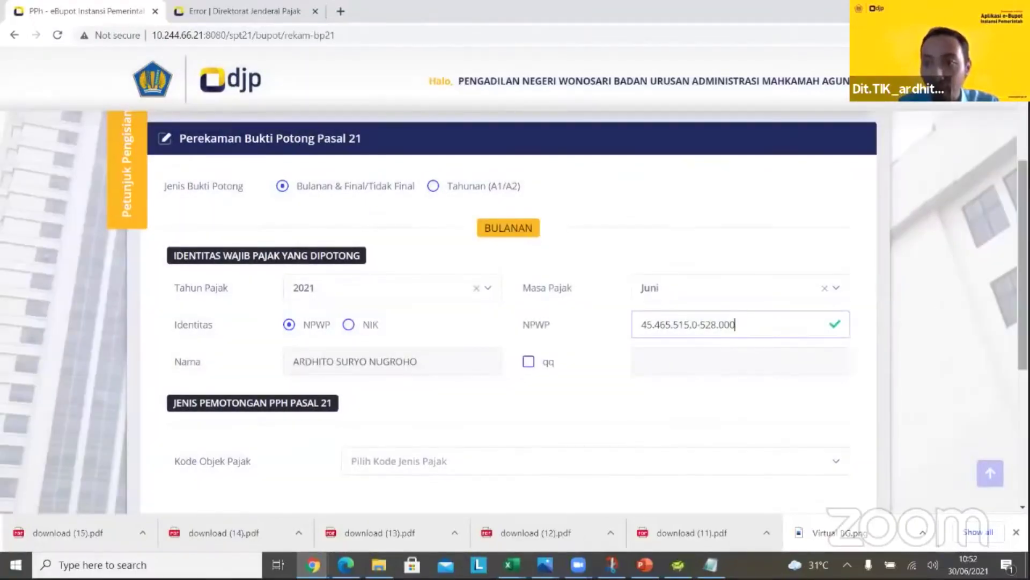
Set the tax object code to 21-100-02 Penerima Pensiun Berkala, then select the gross income field
scroll(824, 358, down, 2)
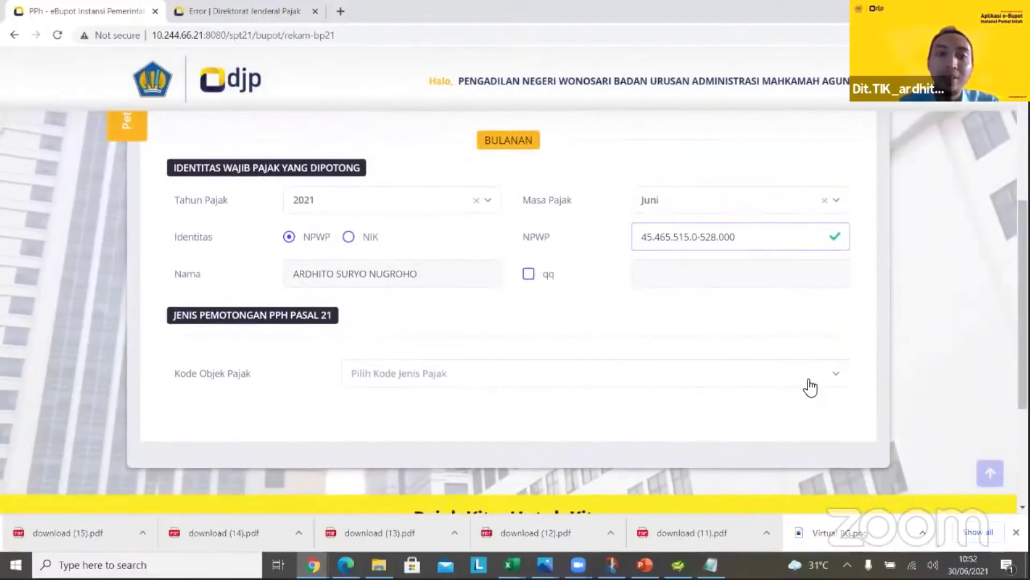
click(808, 382)
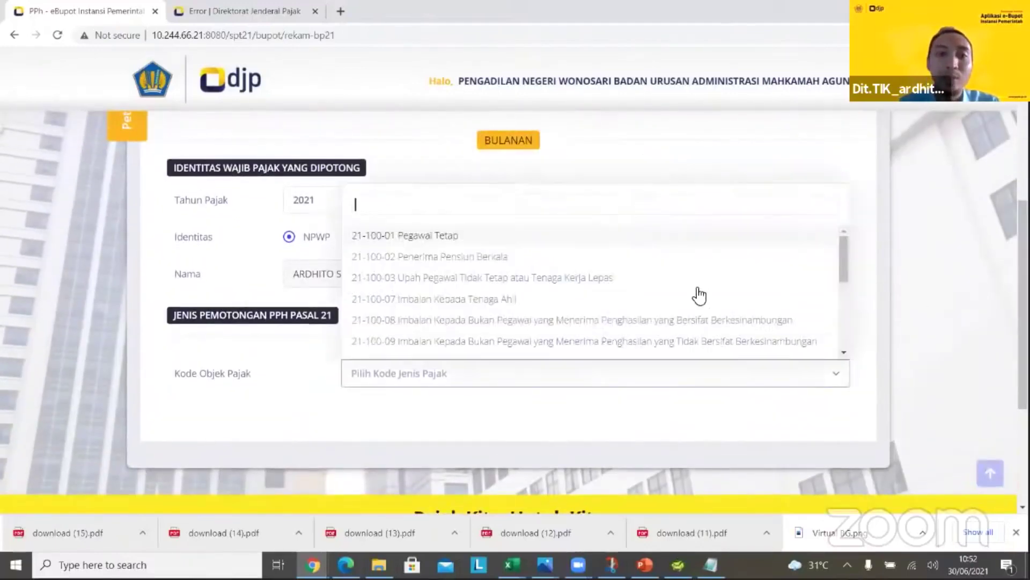
click(747, 236)
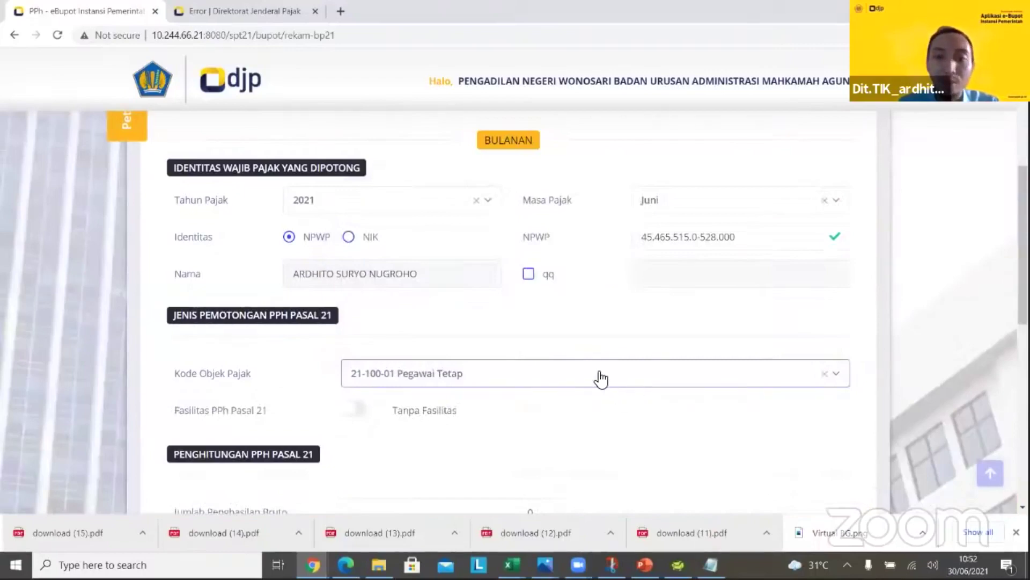
click(623, 384)
click(615, 261)
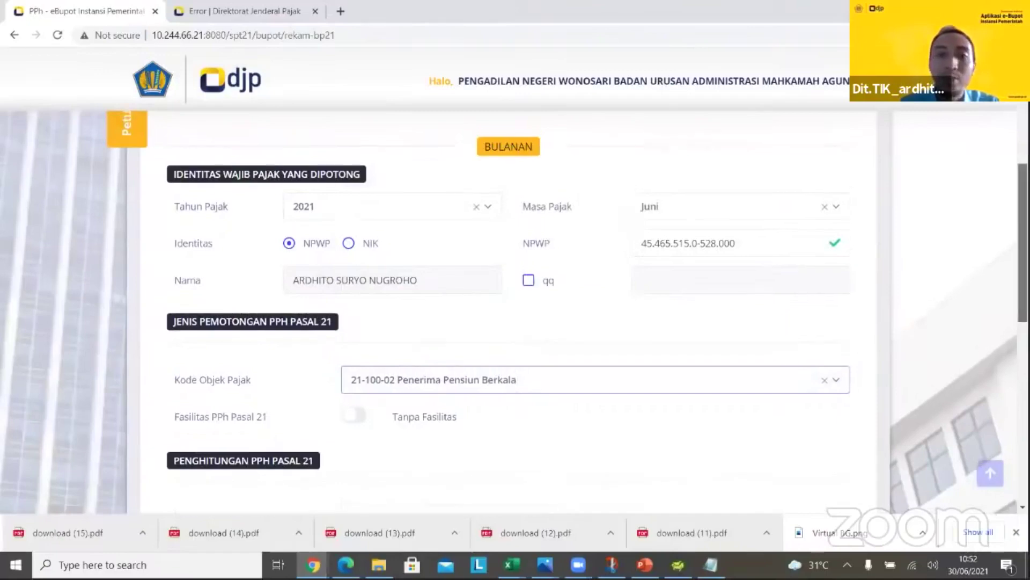
scroll(509, 311, down, 3)
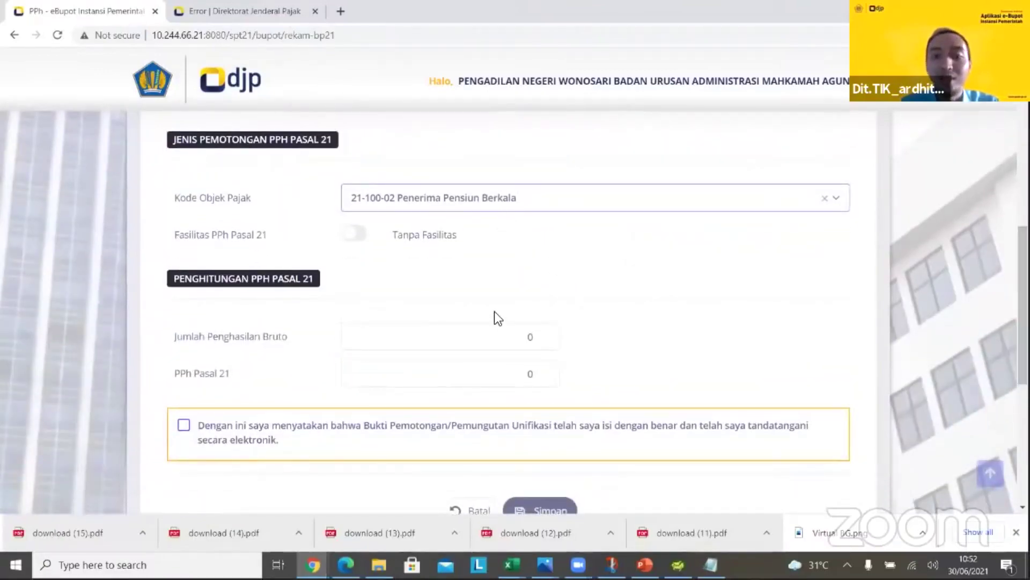
click(528, 336)
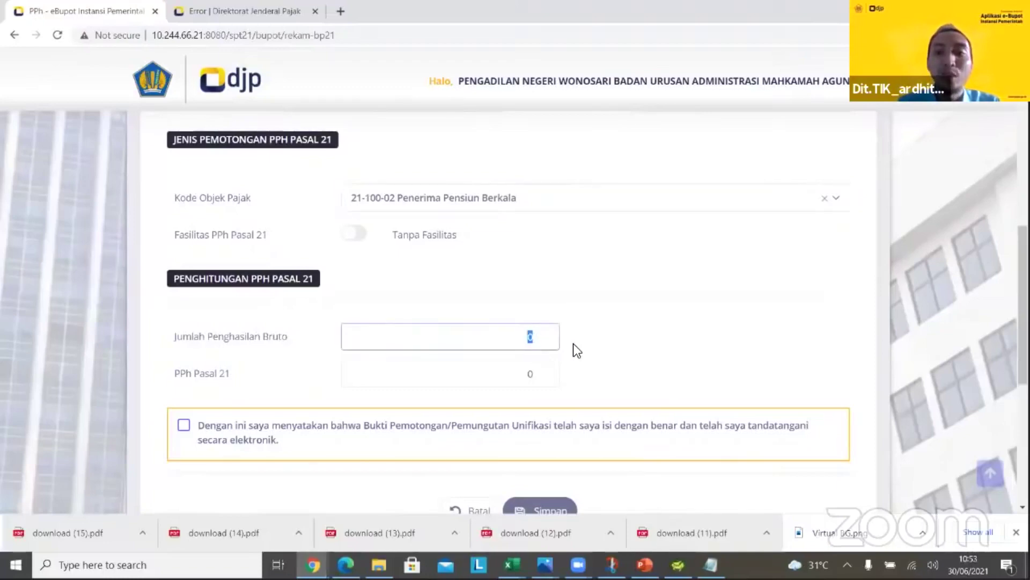
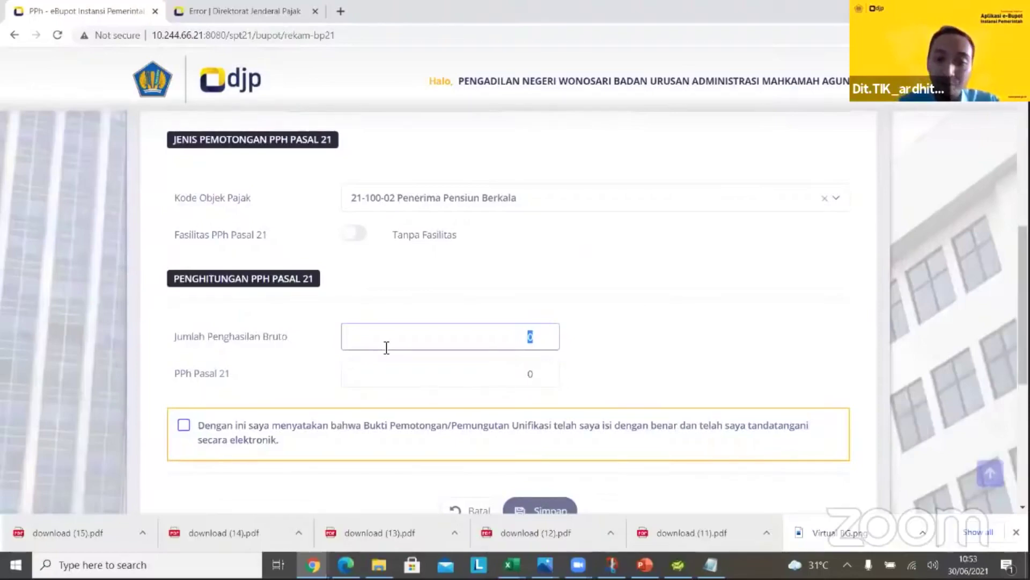
Set the tax object code to 21-100-07 Imbalan Kepada Tenaga Ahli after briefly trying 21-100-03
scroll(755, 284, up, 3)
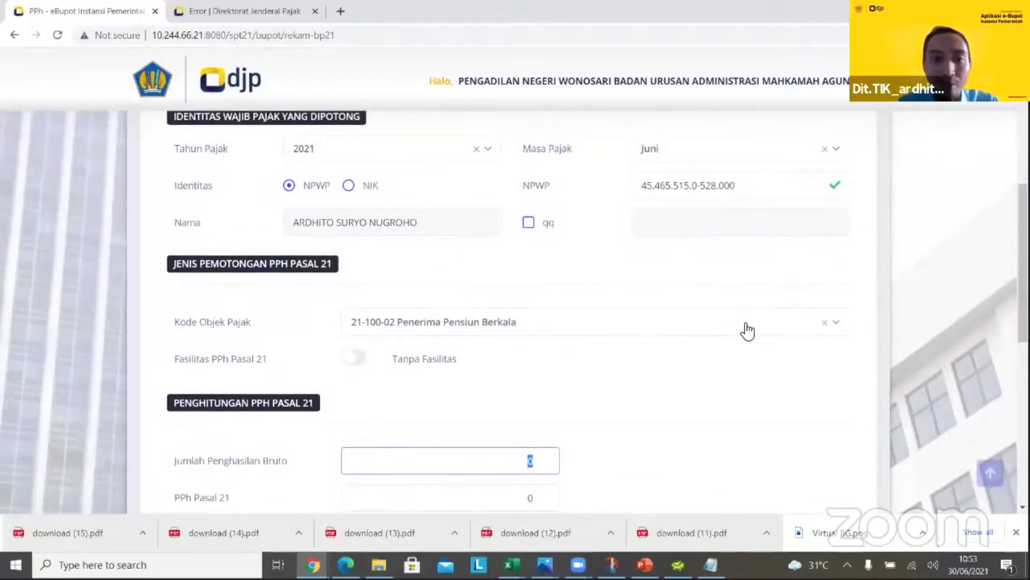
click(650, 316)
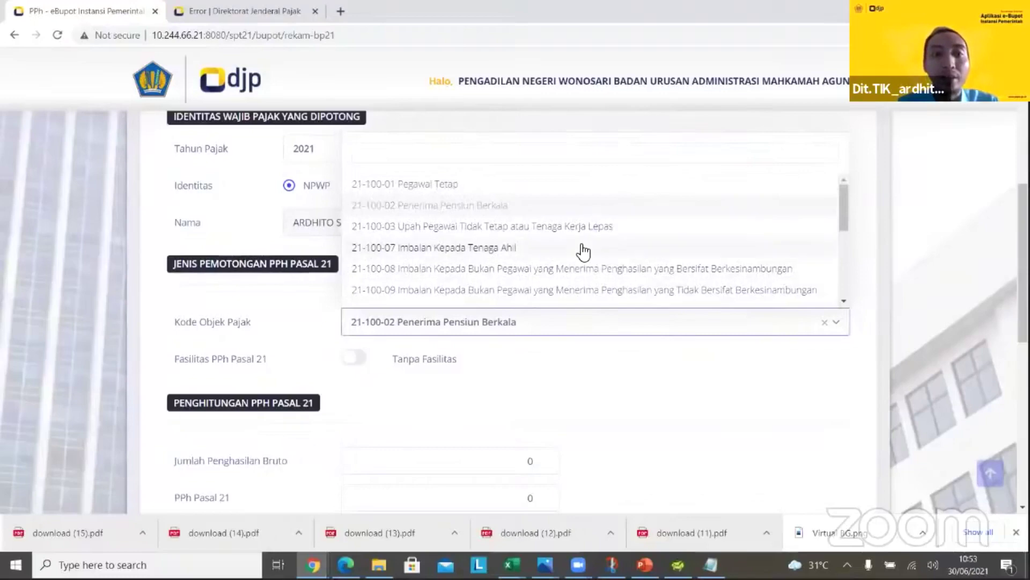
click(509, 247)
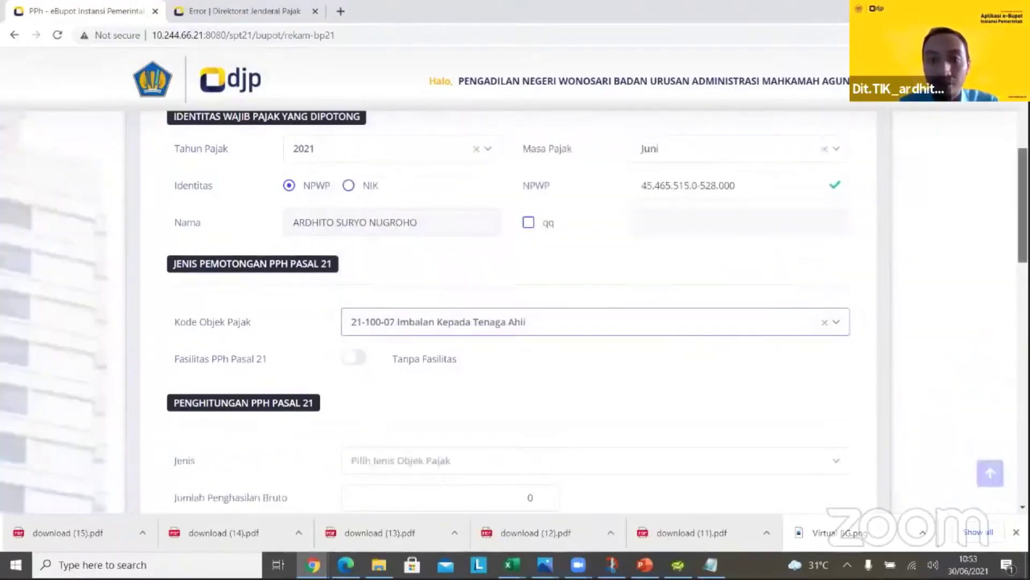
scroll(1022, 204, down, 3)
click(841, 182)
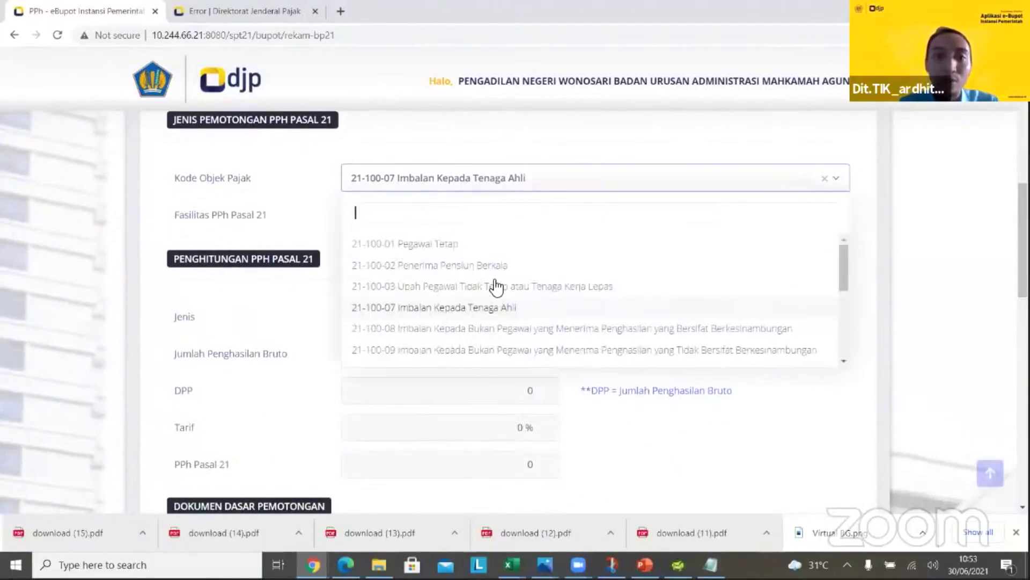
click(491, 285)
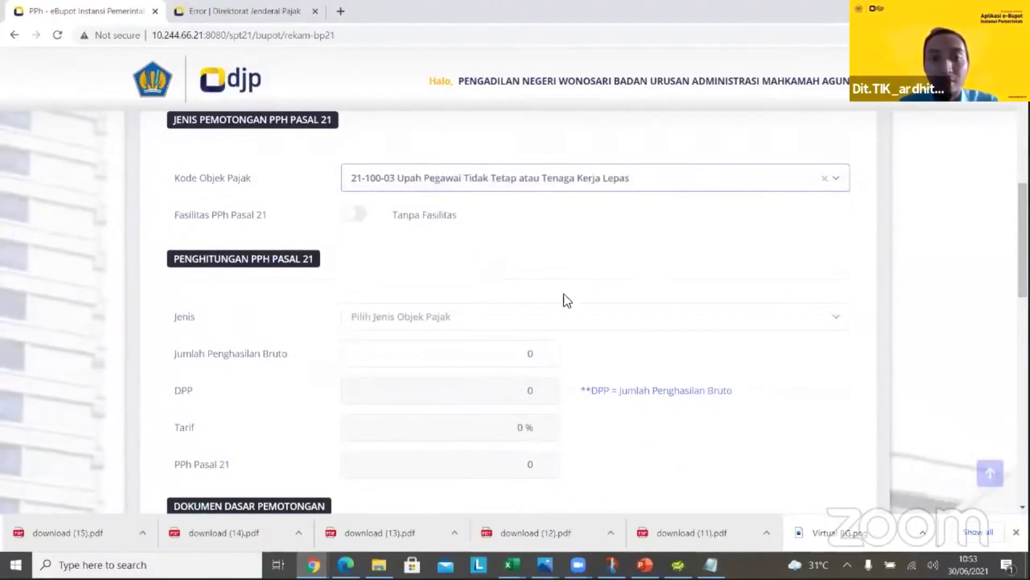
click(686, 318)
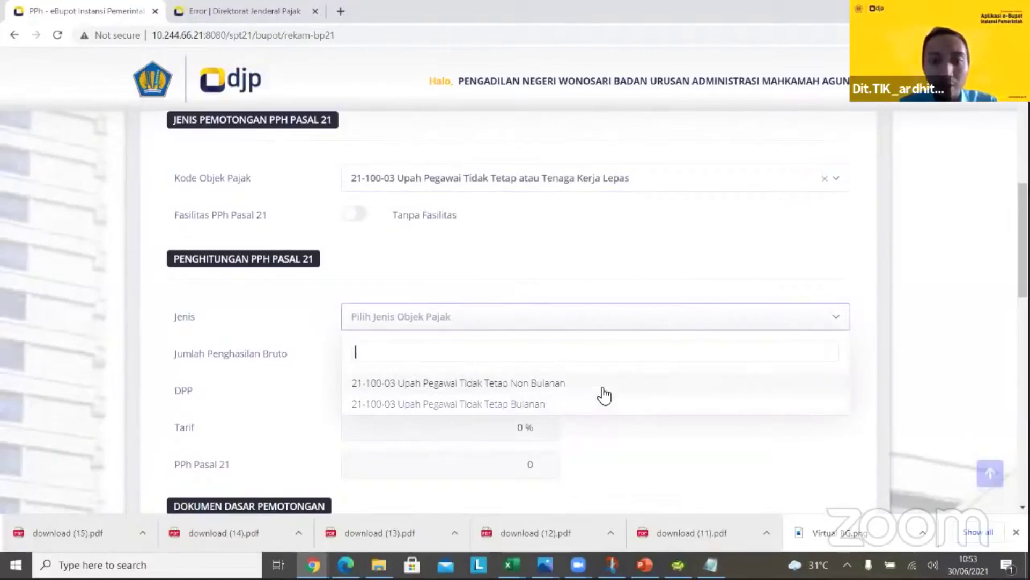
click(732, 190)
click(594, 306)
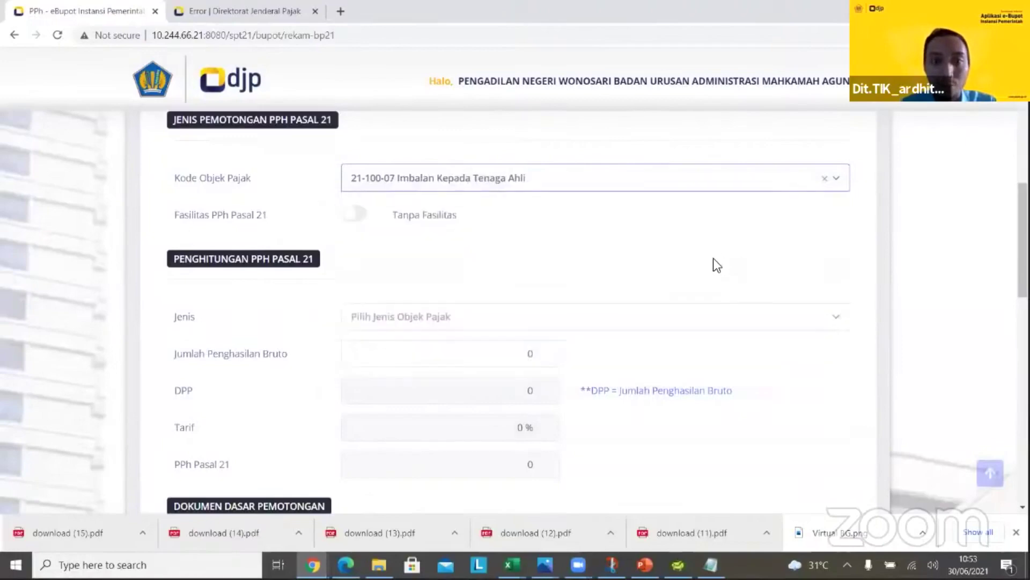
Try the PPh 21 facility options, then leave it at Tanpa fasilitas
click(358, 215)
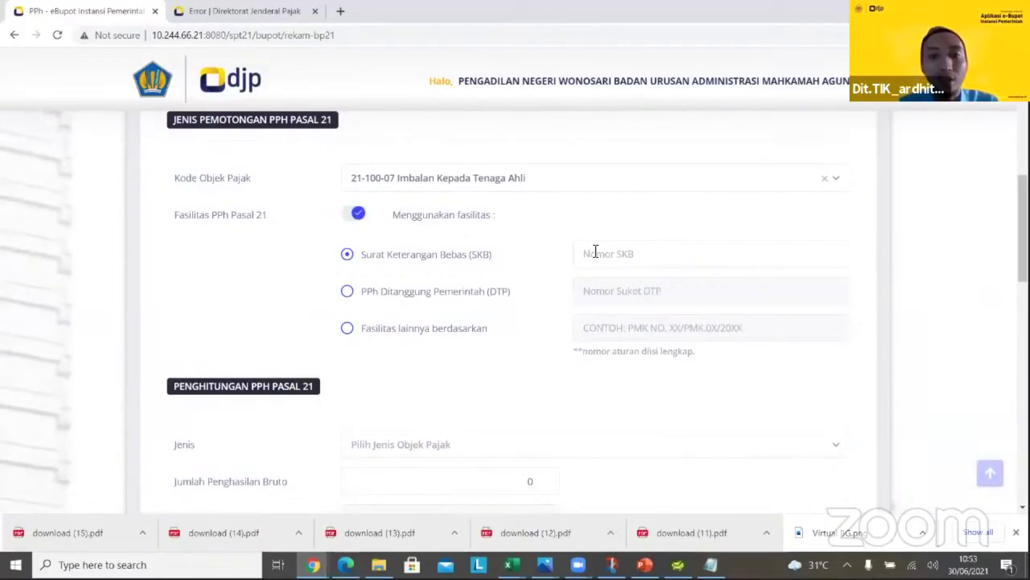
click(348, 292)
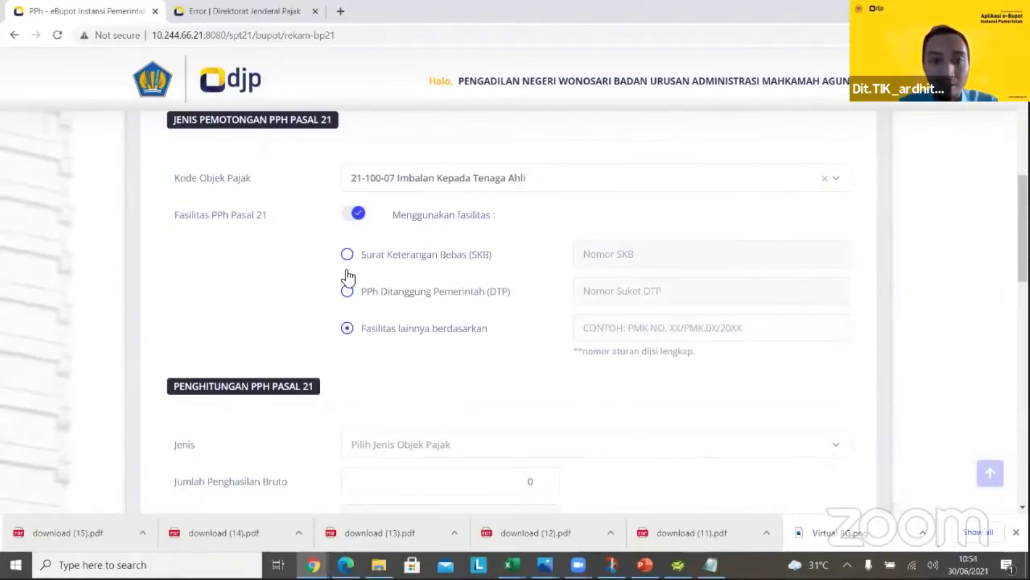
click(351, 219)
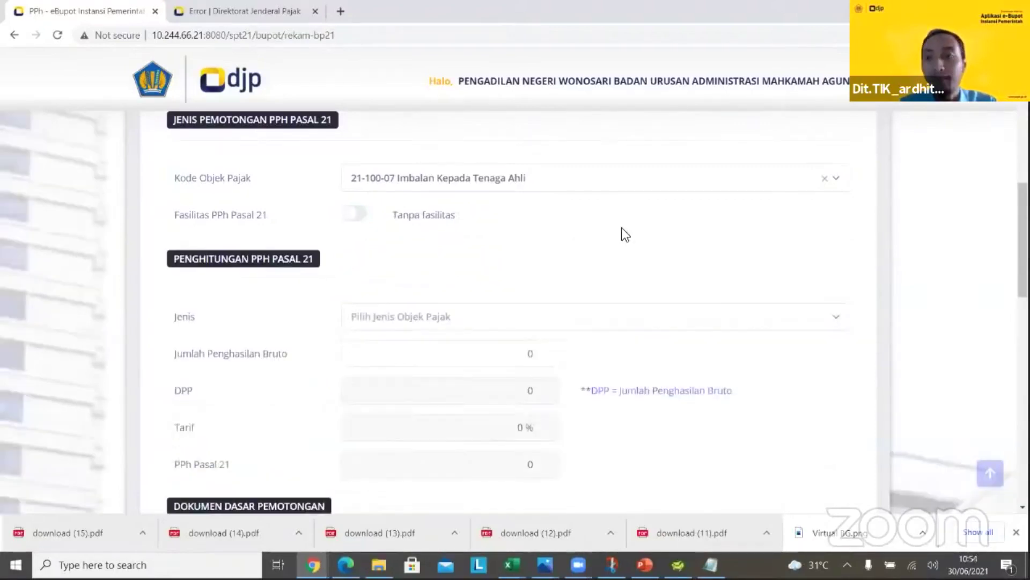
scroll(621, 232, down, 1)
scroll(603, 266, down, 1)
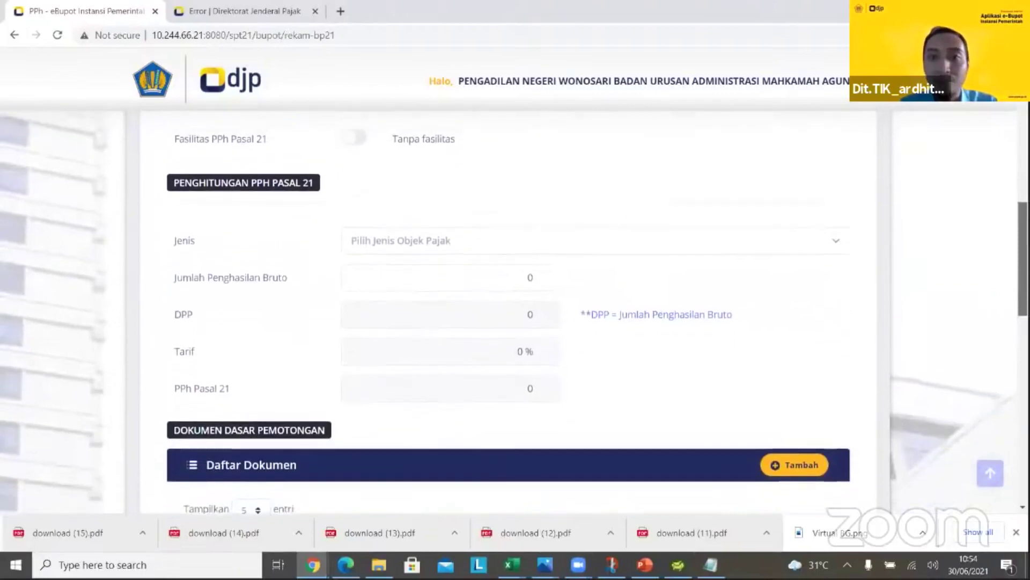
Choose income type Berkesinambungan dari 1 Pemberi Kerja and enter 10.000.000 as the income
click(635, 249)
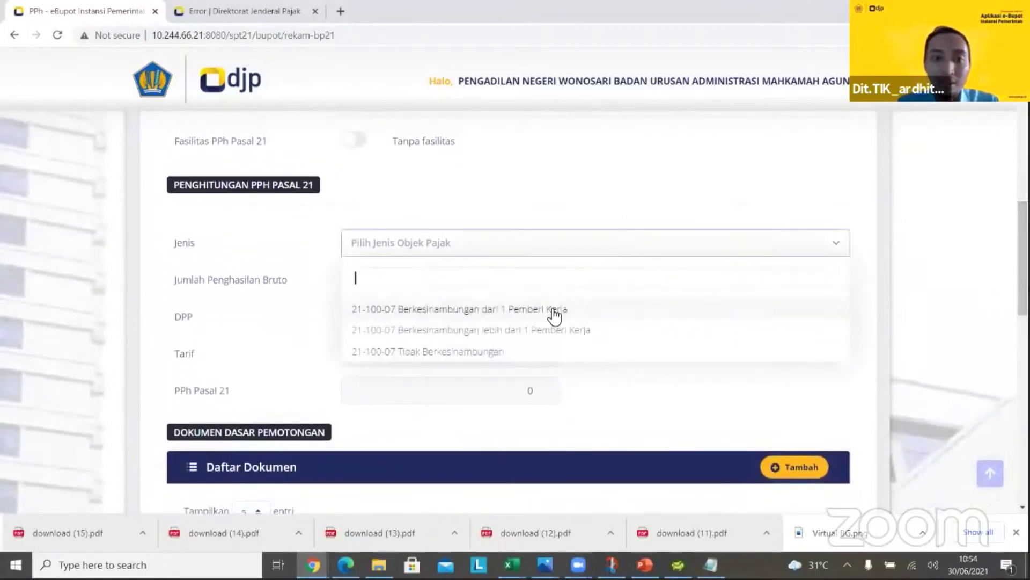
click(555, 309)
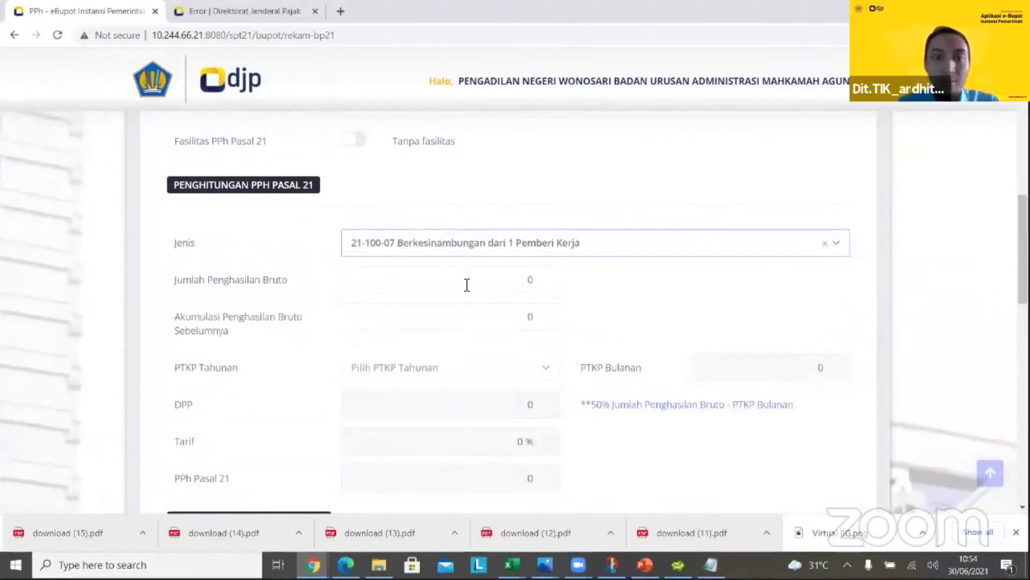
click(546, 274)
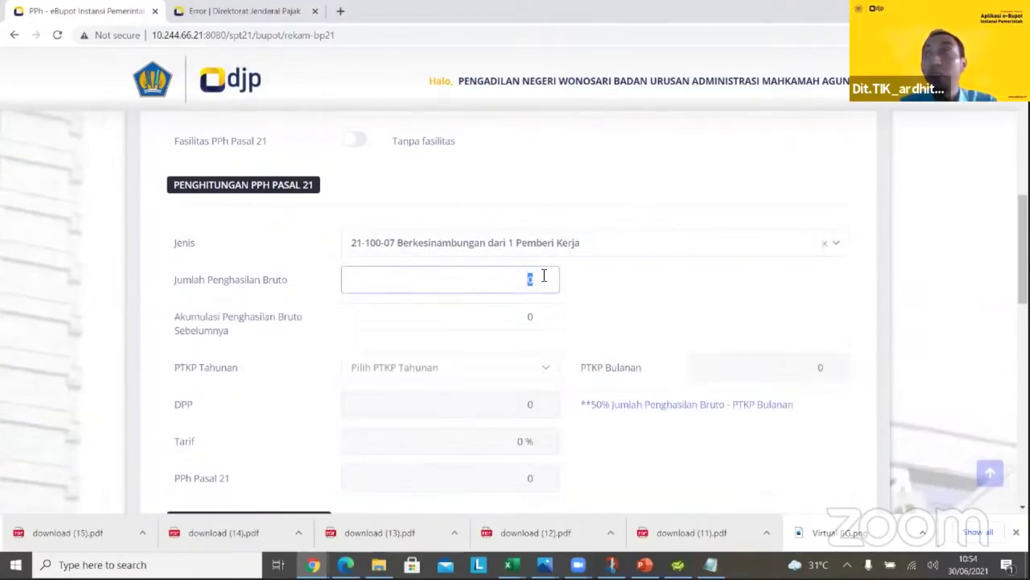
text(10.000.000)
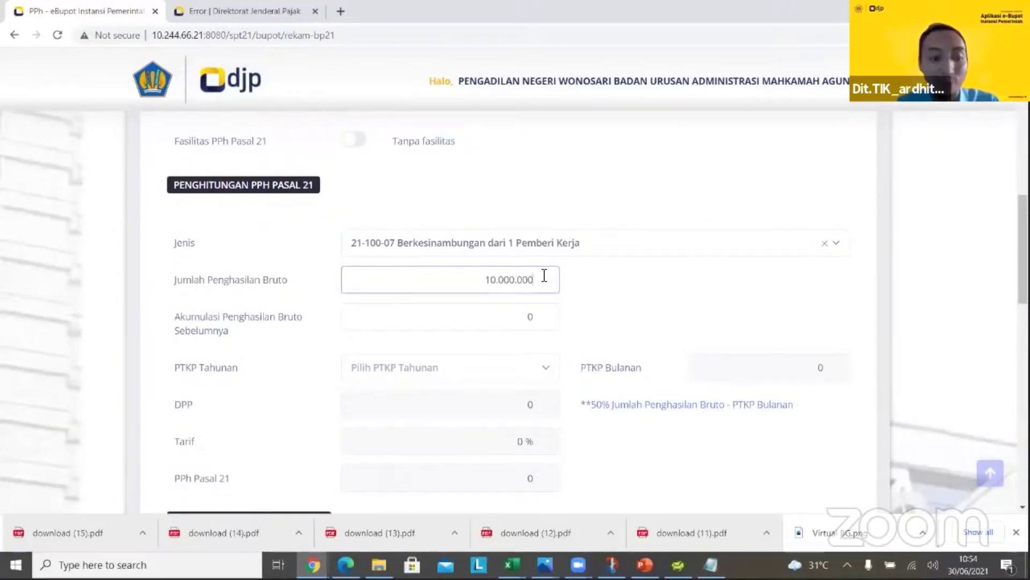
key(Tab)
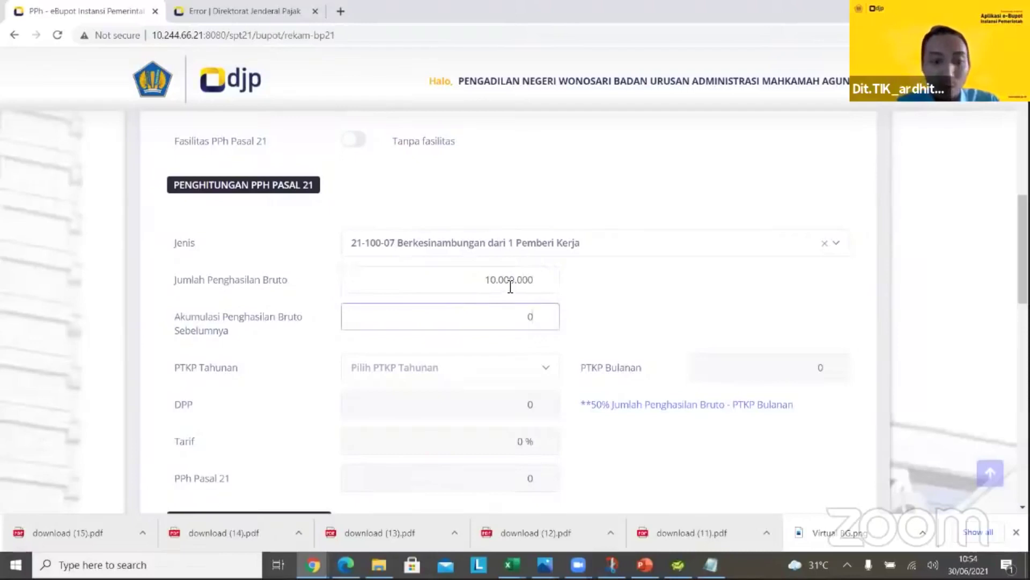
text(10.000.000)
Set the annual PTKP to TK/0 (54.000.000), giving PPh 21 of 25.000
key(Tab)
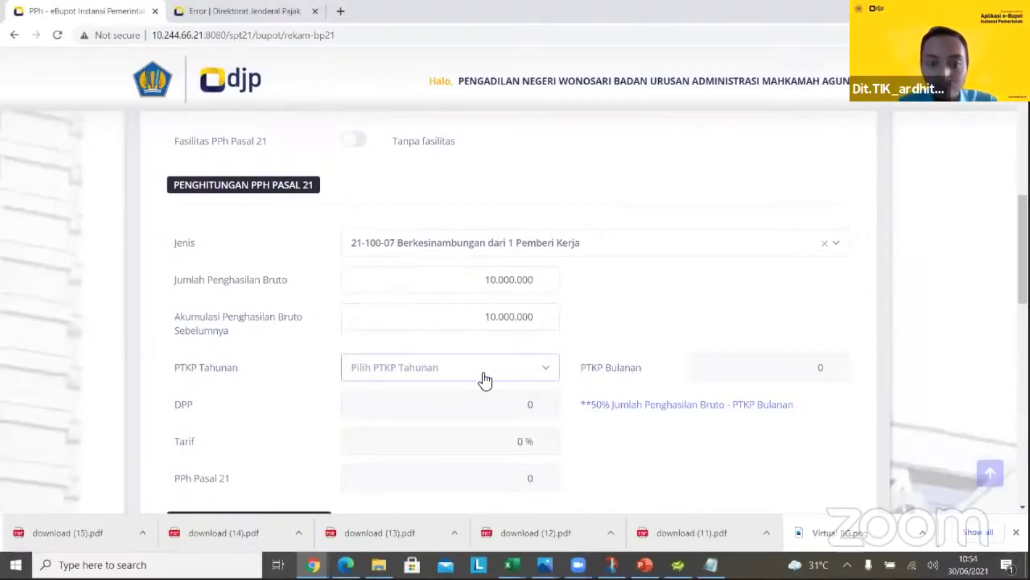
click(489, 369)
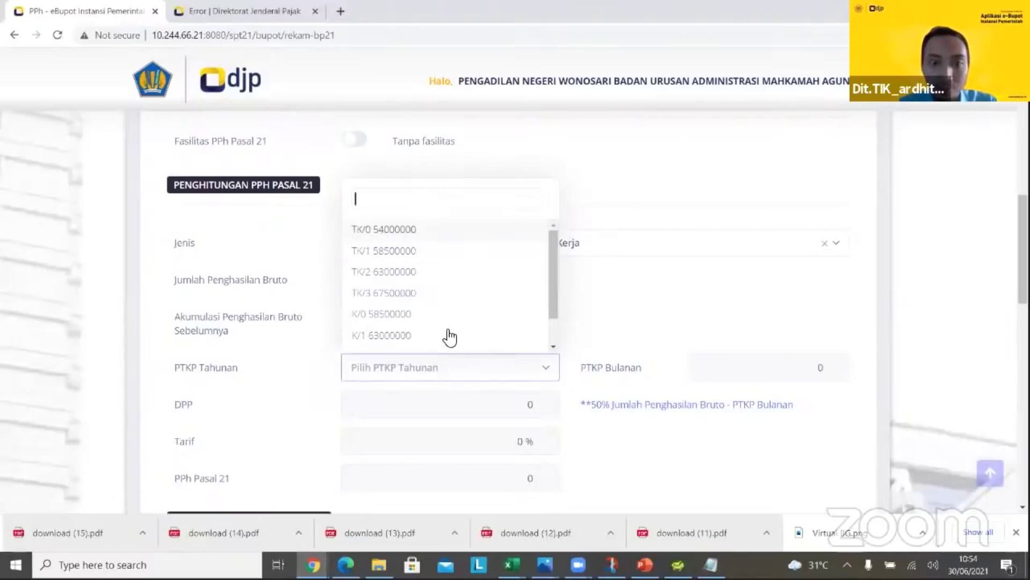
click(496, 234)
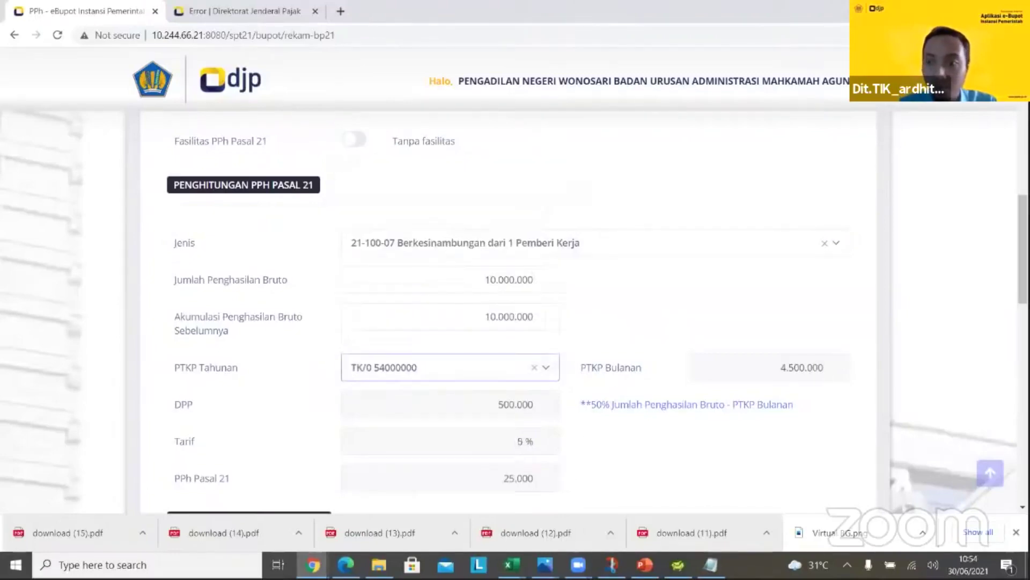
scroll(515, 312, down, 3)
scroll(859, 316, down, 2)
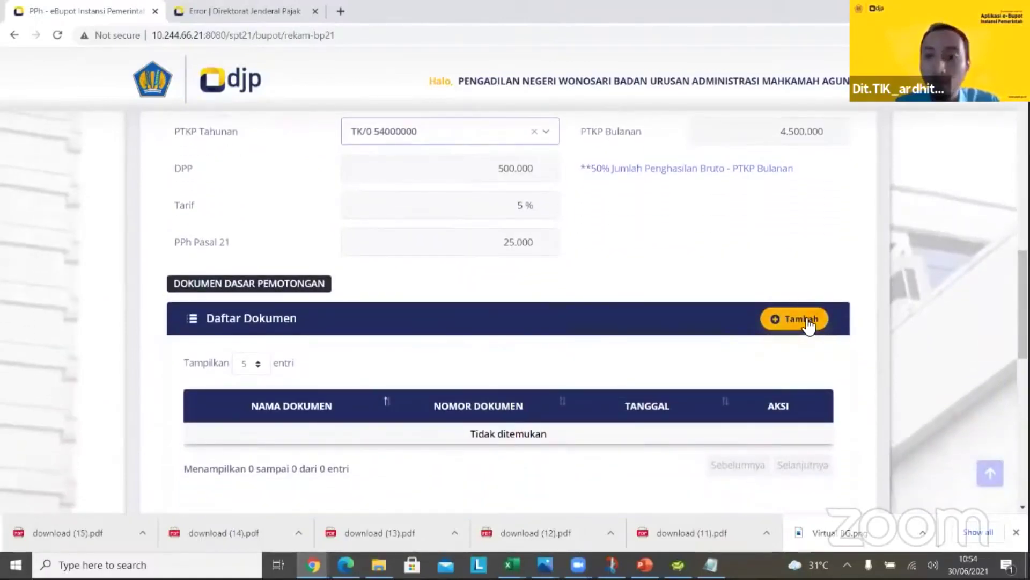
Add an Invoice basis document numbered S-15, dated 01/06/2021, to the document list
click(795, 319)
scroll(616, 324, down, 3)
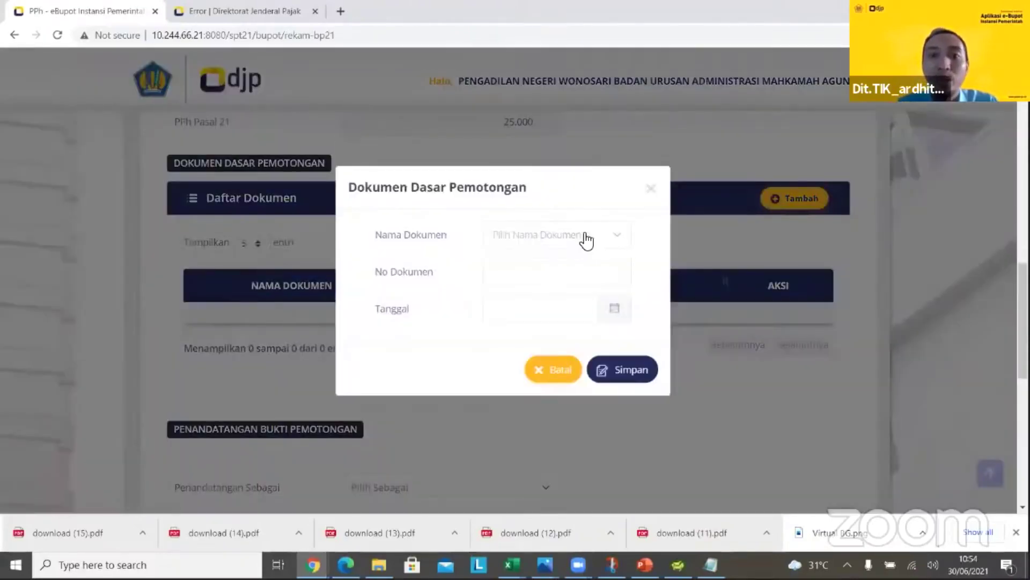
click(585, 239)
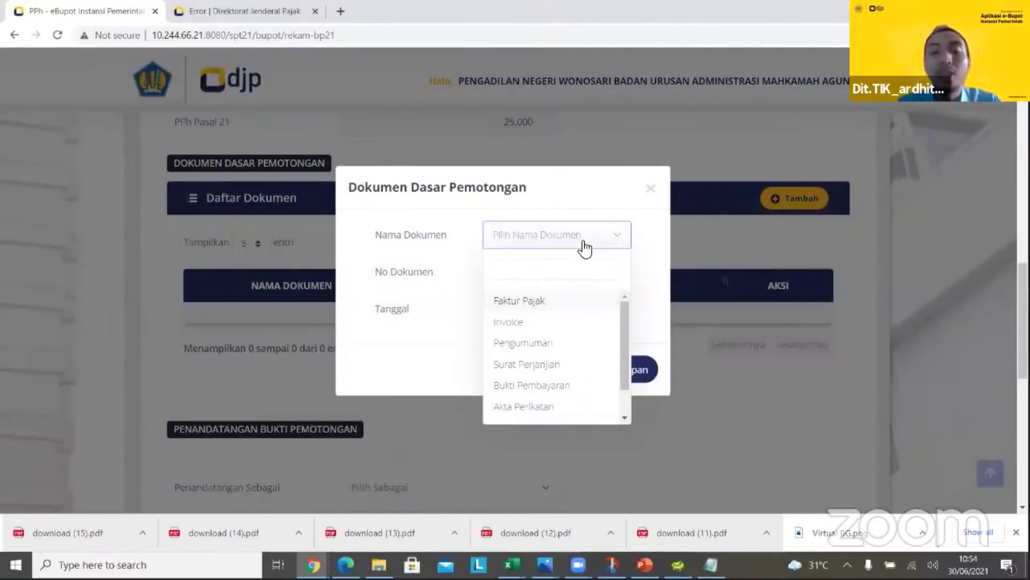
click(510, 322)
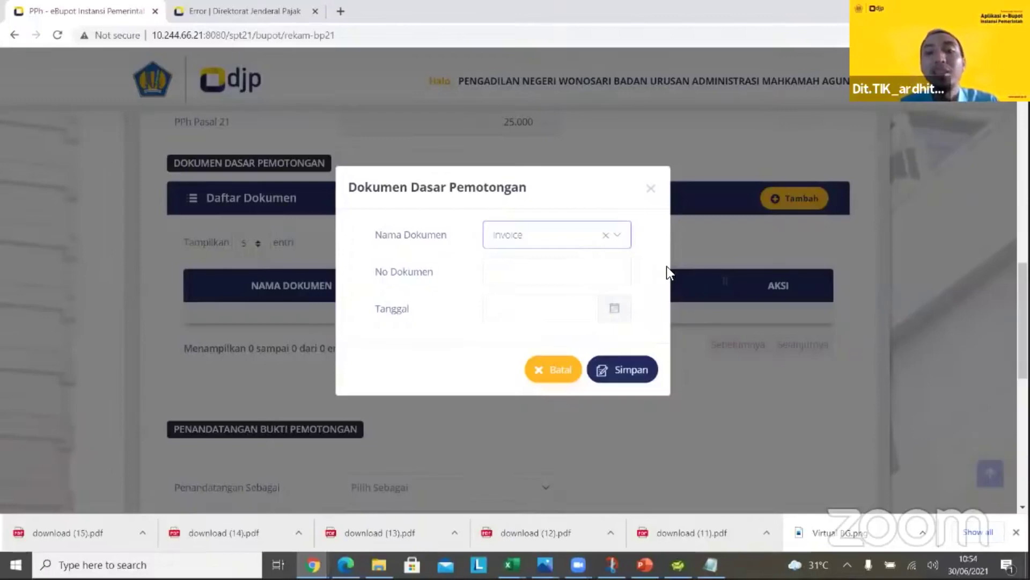
click(588, 270)
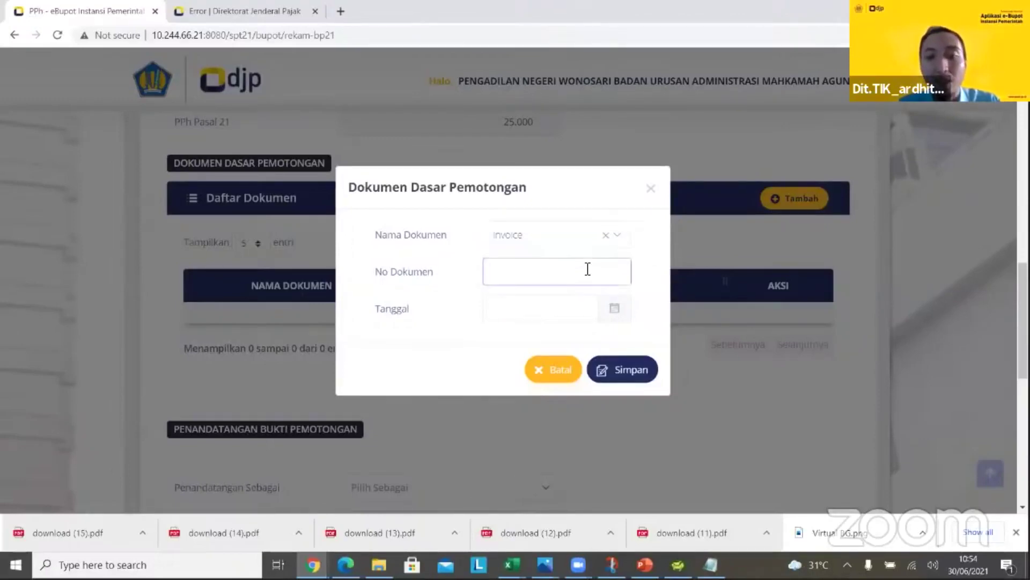
text(S)
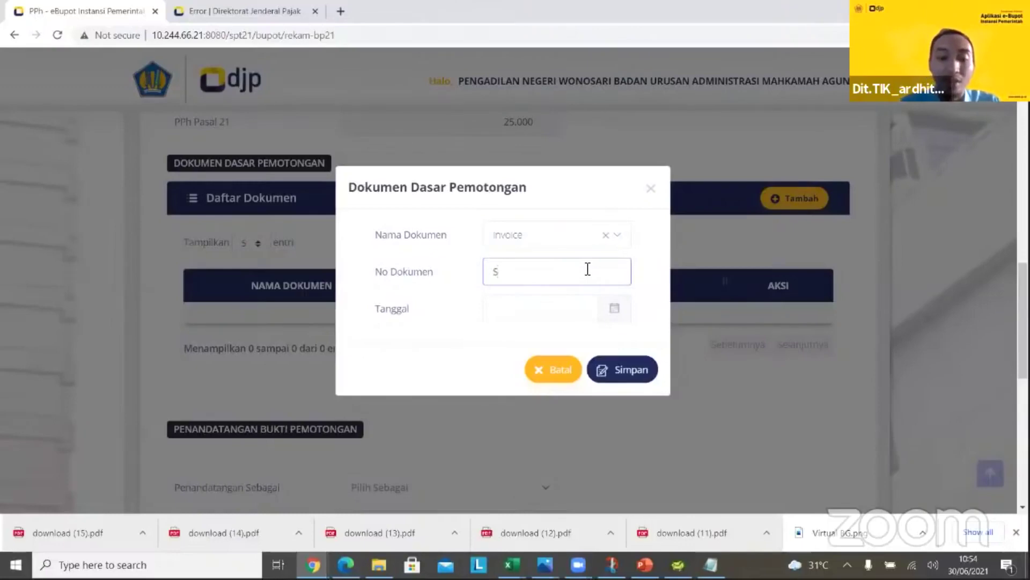
text(-15)
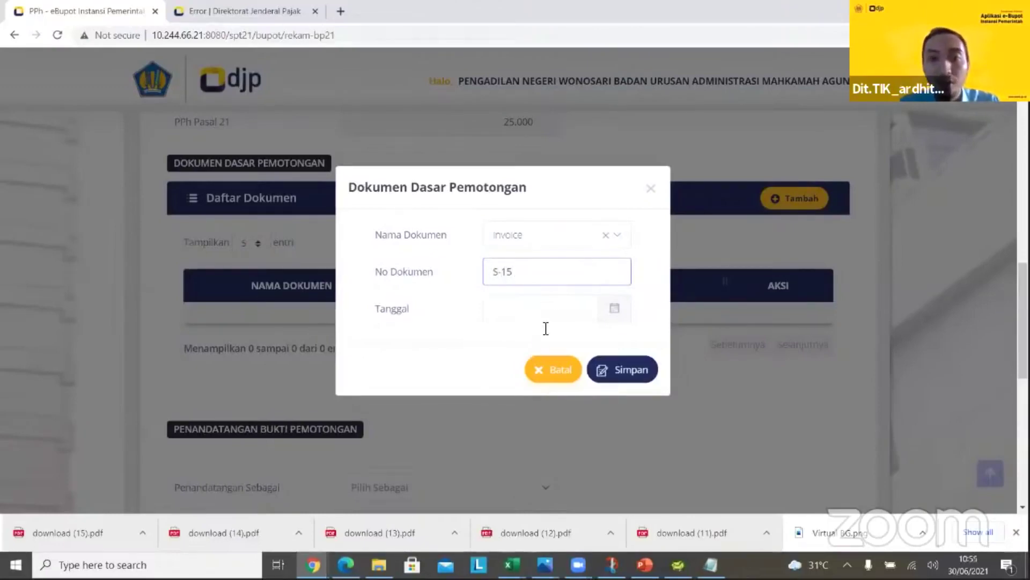
click(558, 317)
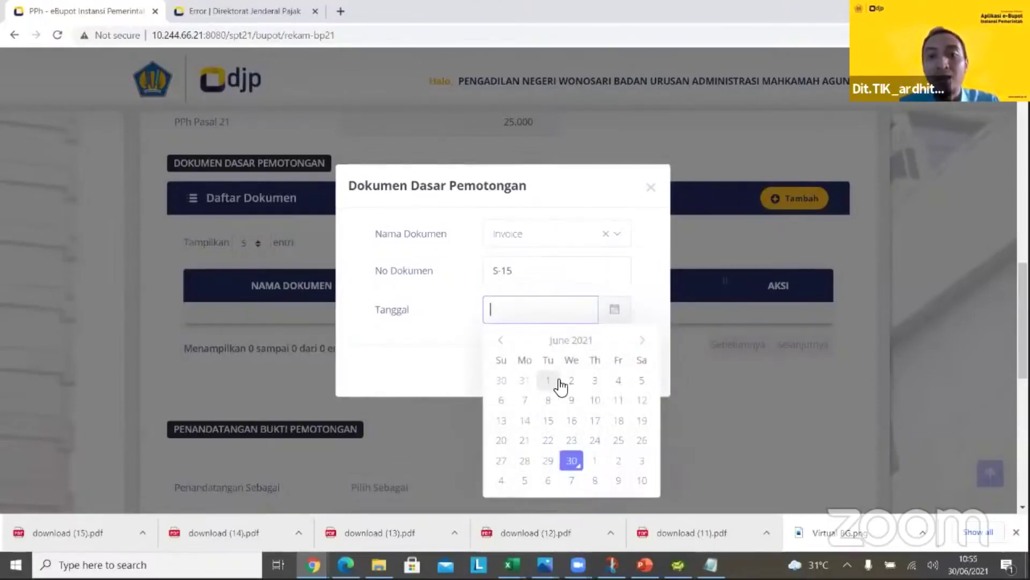
click(555, 377)
click(617, 369)
scroll(985, 230, up, 2)
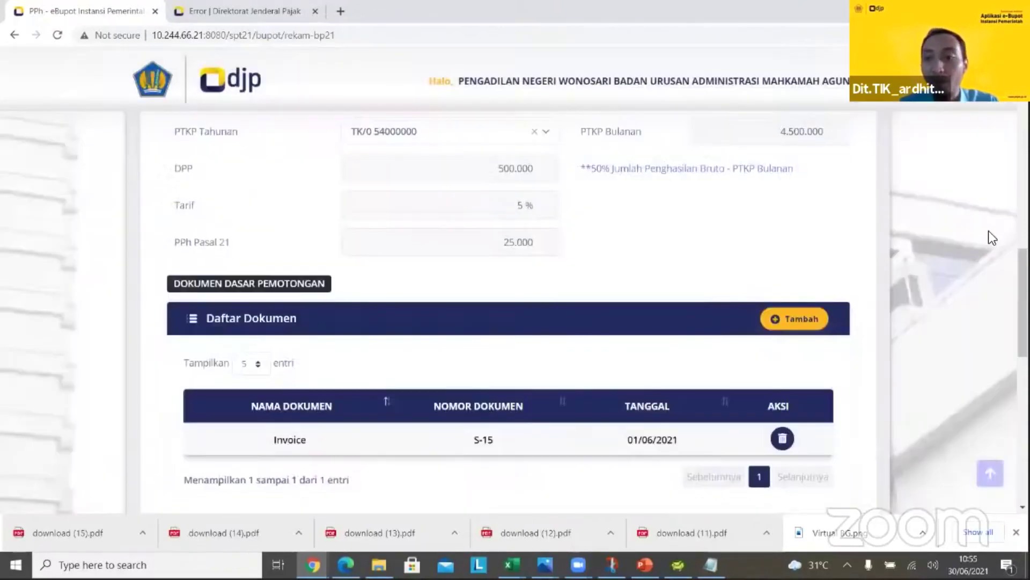
Set the signer role to Pengurus and choose the signing official
scroll(515, 313, down, 4)
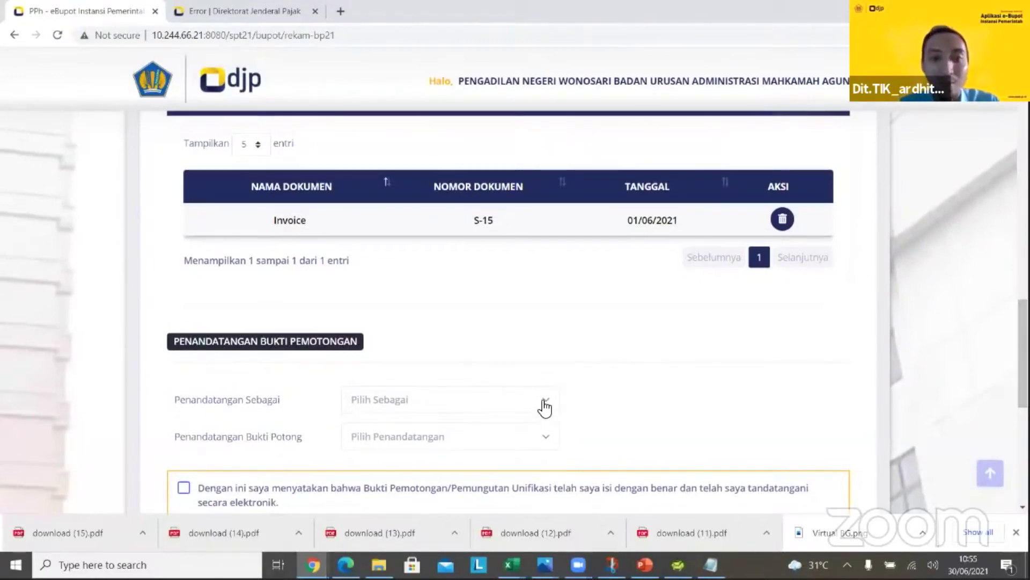
click(545, 408)
click(460, 468)
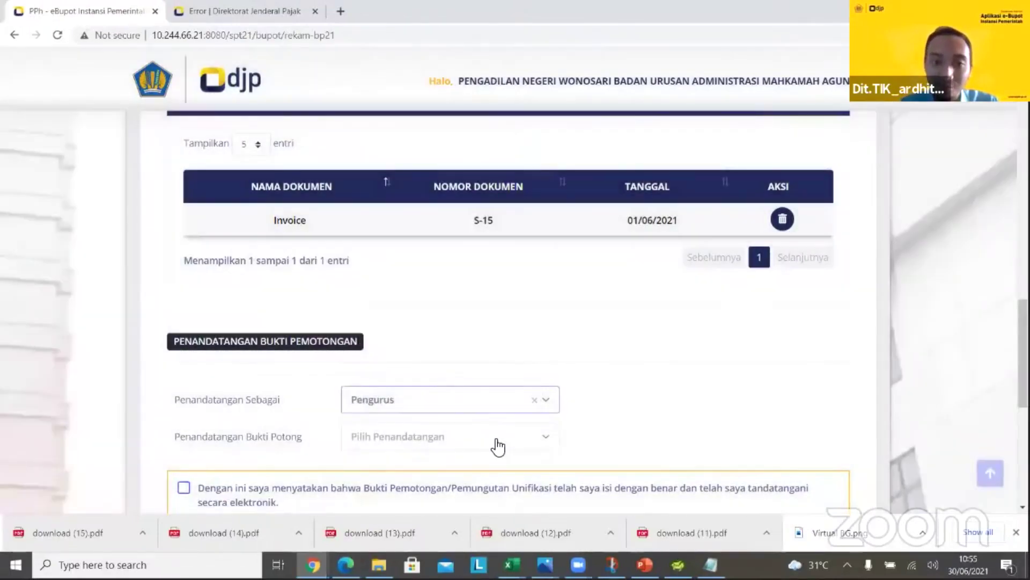
click(432, 436)
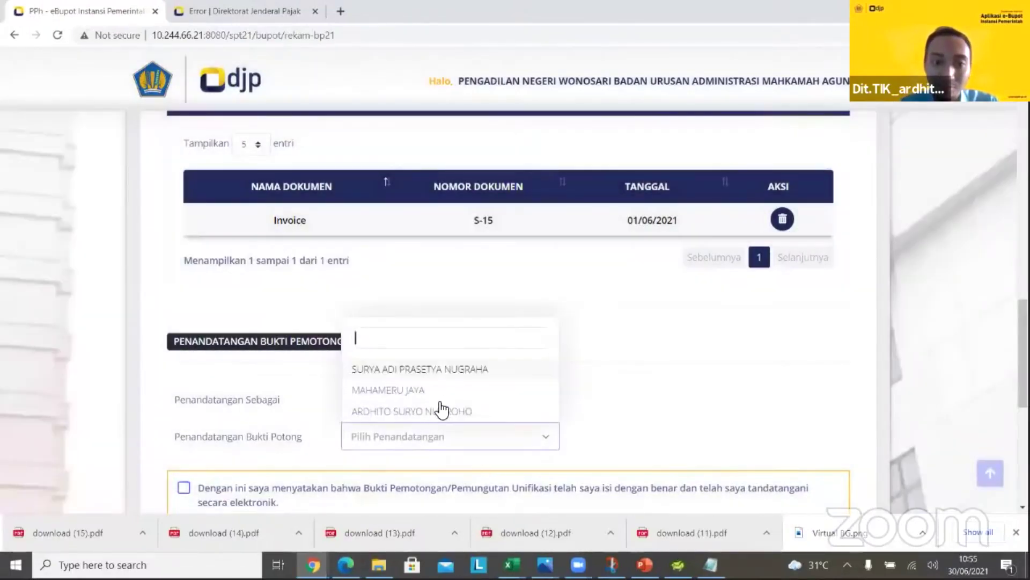
click(471, 370)
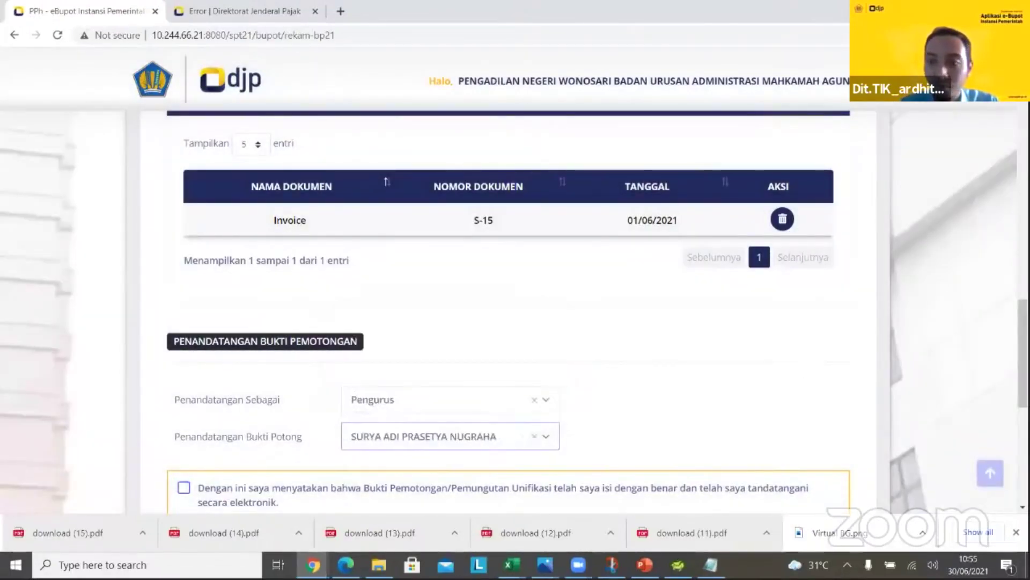
Accept the electronic-signature declaration and save the BP21 proof
scroll(642, 306, down, 4)
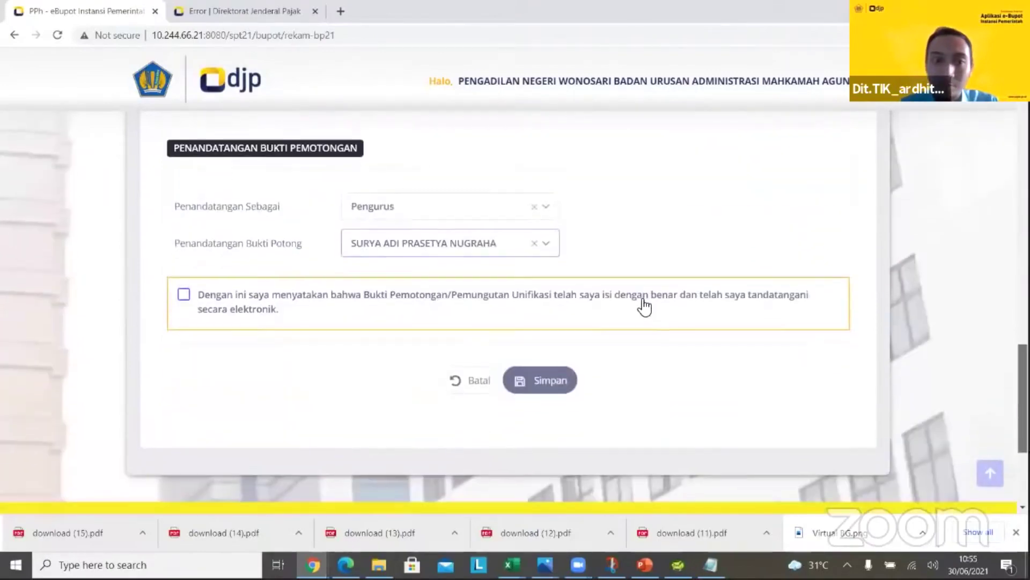
click(284, 310)
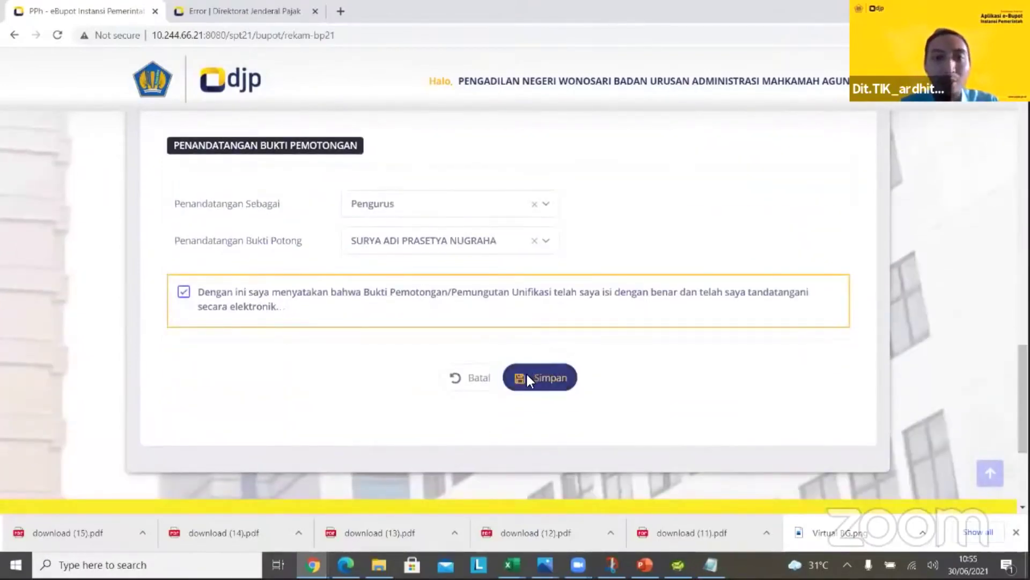
click(526, 377)
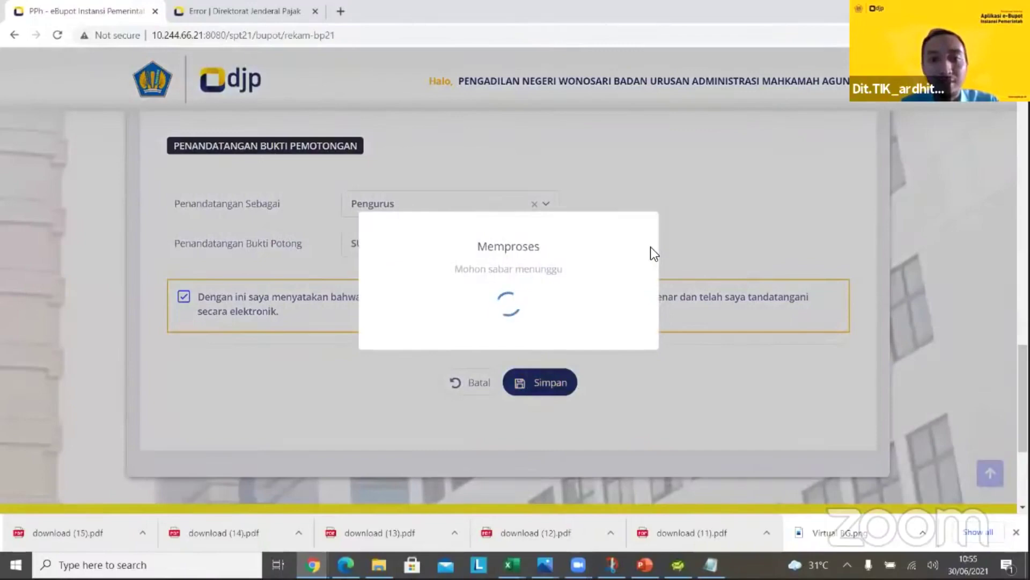
click(512, 347)
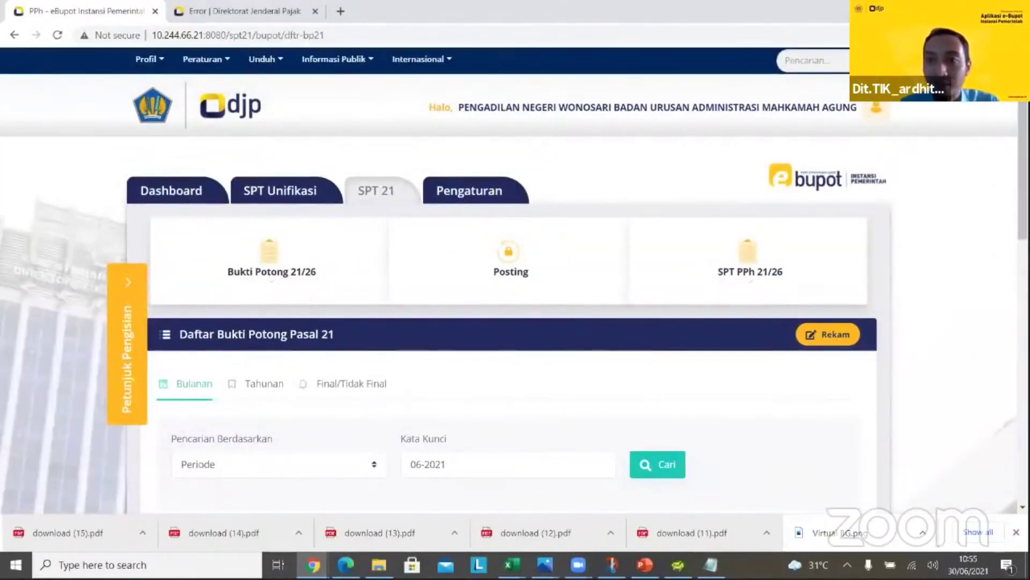
Show 30 entries per page in the proof list, keeping the search field at Periode
scroll(514, 300, down, 6)
scroll(862, 430, down, 2)
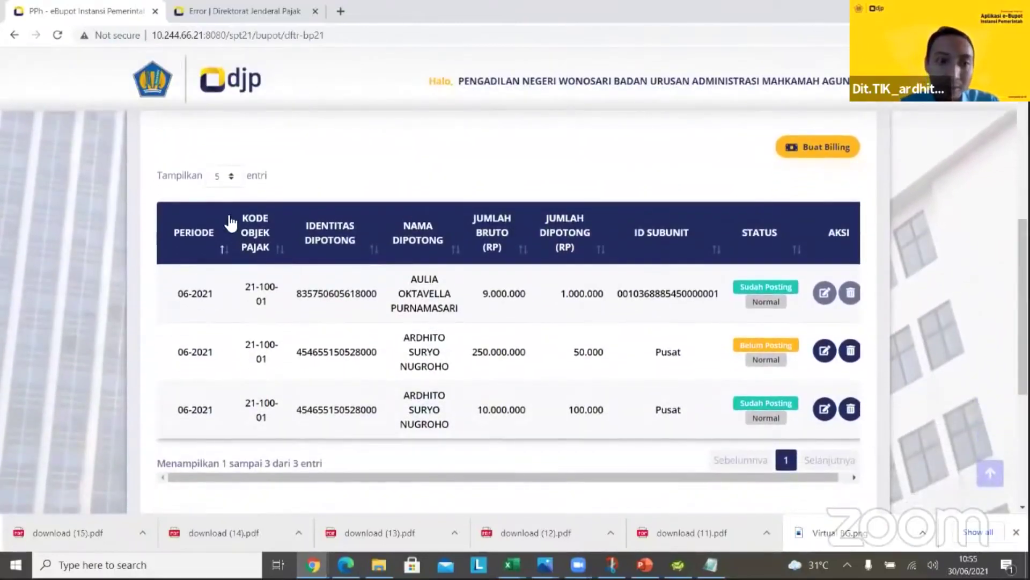
click(228, 175)
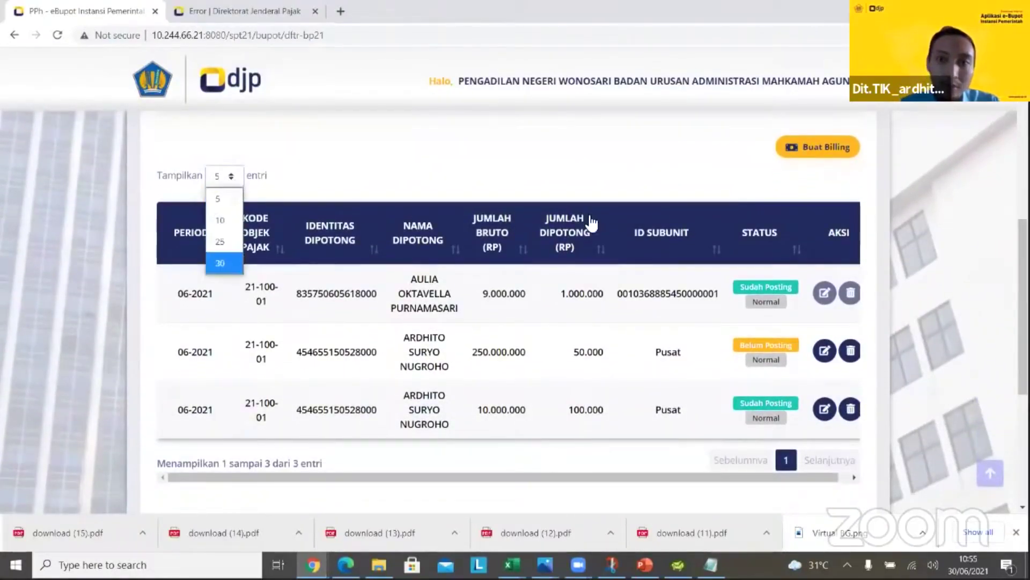
click(231, 258)
scroll(956, 265, up, 3)
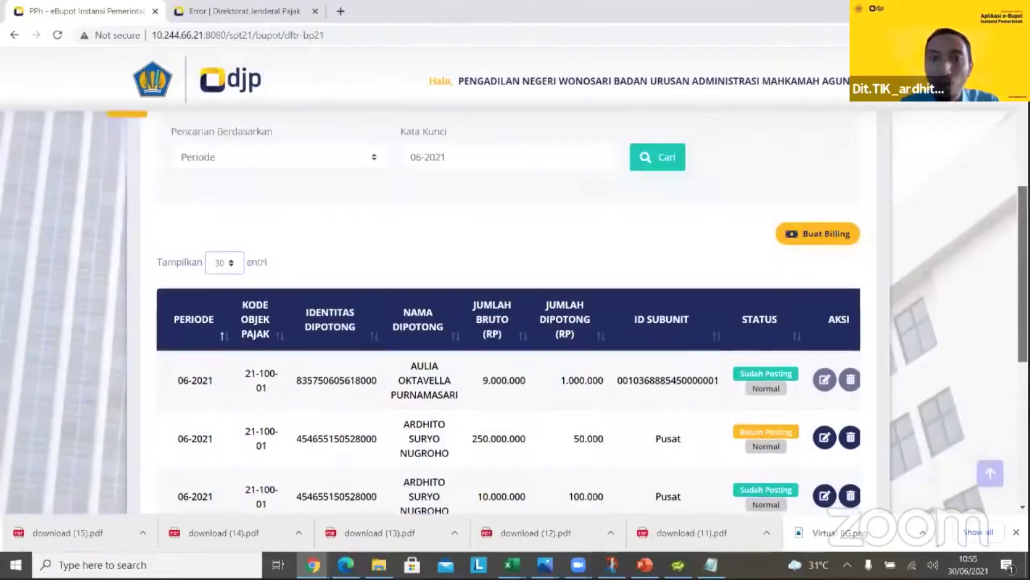
click(372, 224)
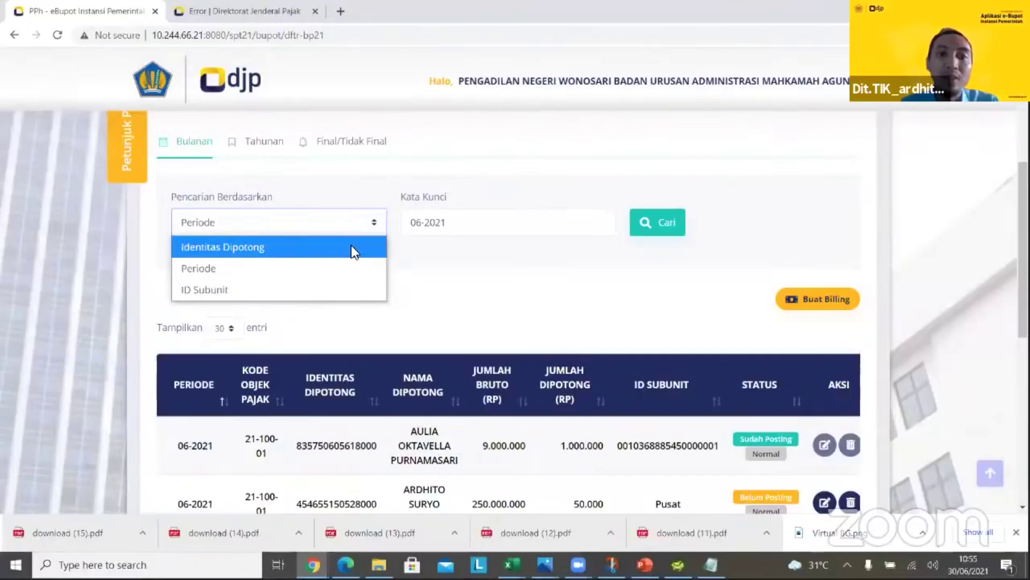
click(442, 266)
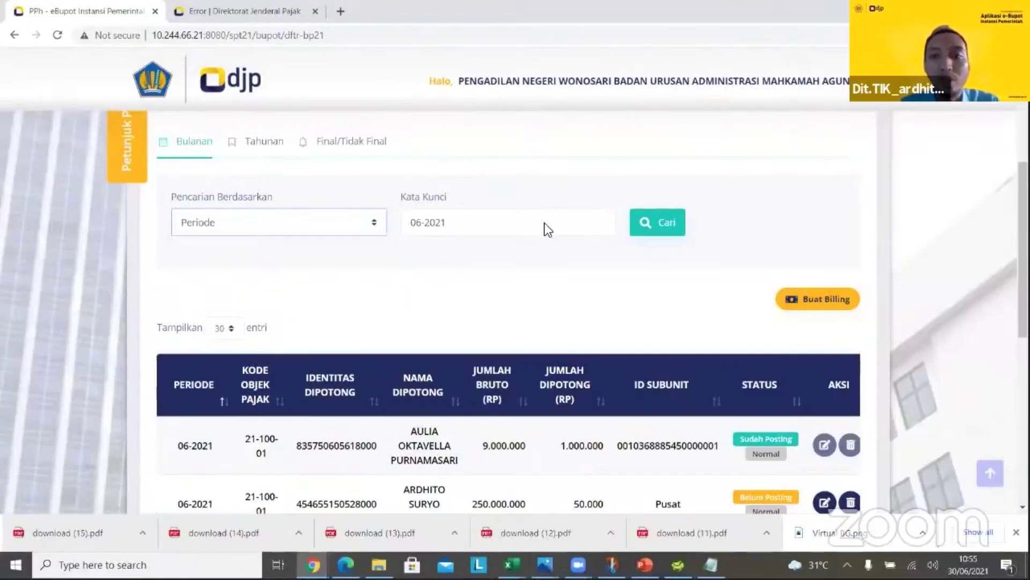
scroll(611, 201, down, 3)
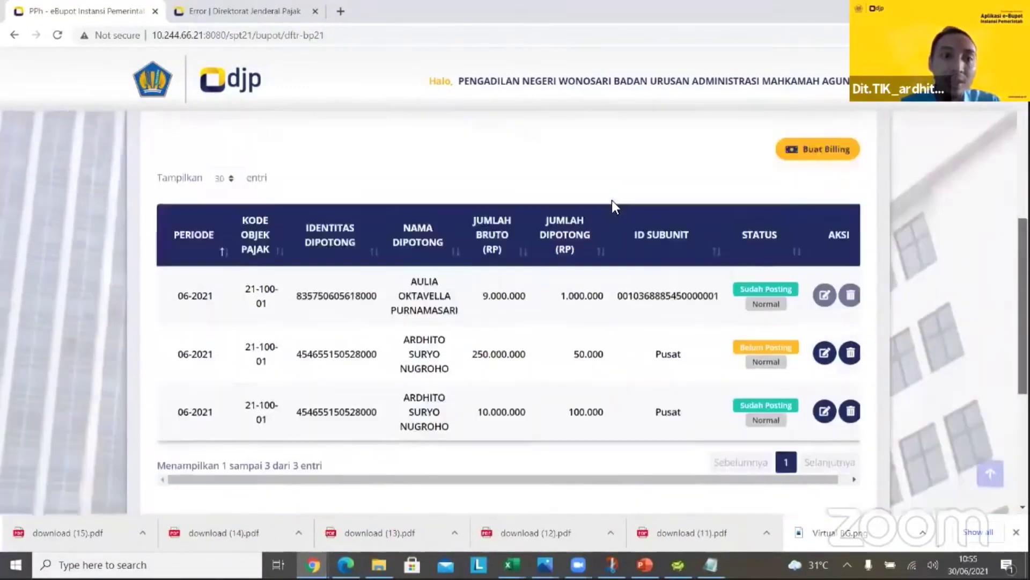
scroll(315, 191, up, 3)
Switch to Final/Tidak Final proofs and show 50 entries, revealing the new 10.000.000 proof
click(354, 164)
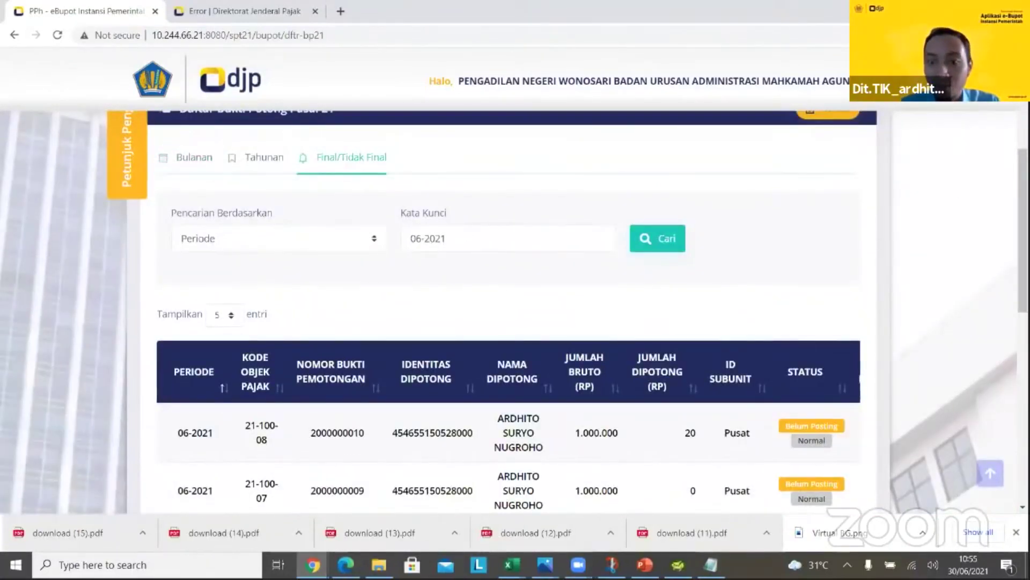
scroll(915, 279, down, 2)
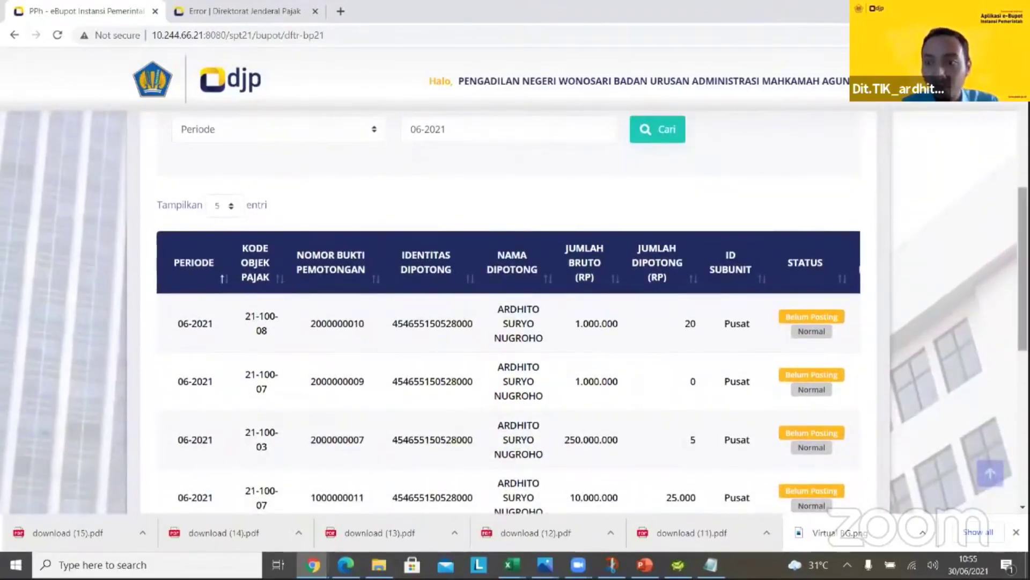
scroll(1022, 258, down, 1)
scroll(554, 203, down, 1)
scroll(363, 198, up, 2)
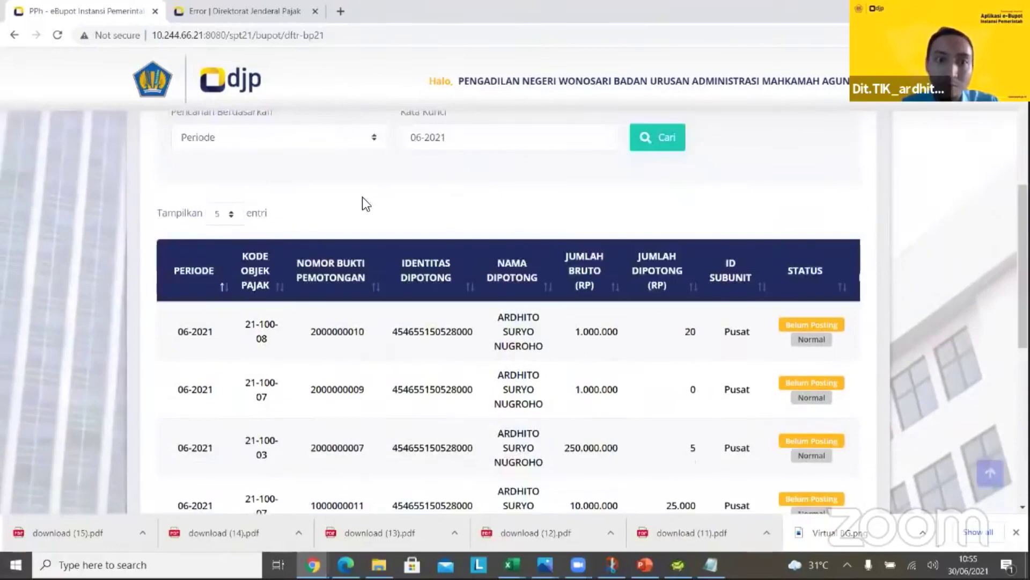
click(224, 213)
click(232, 301)
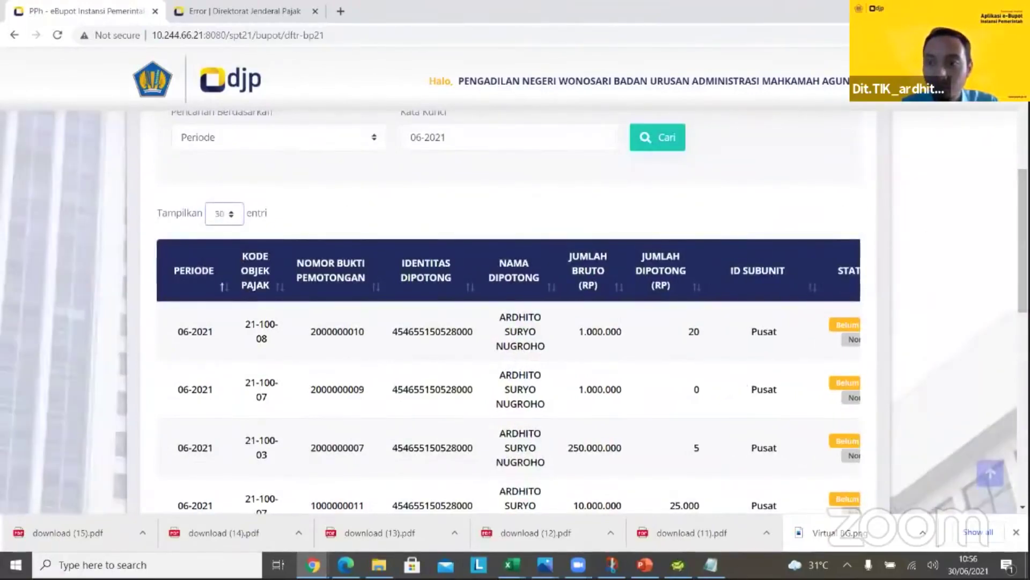
scroll(1022, 257, down, 3)
scroll(745, 353, down, 1)
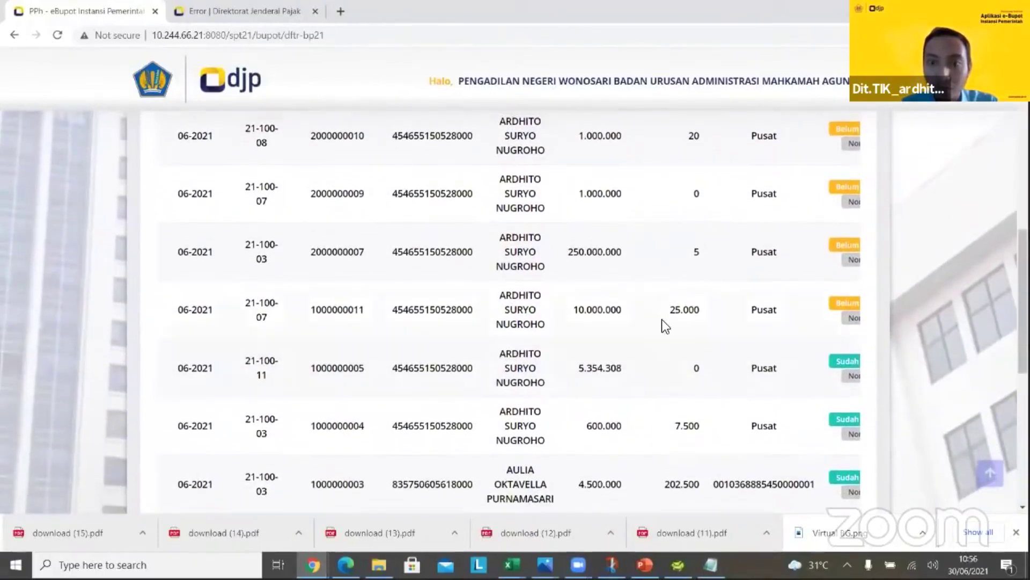
double_click(599, 310)
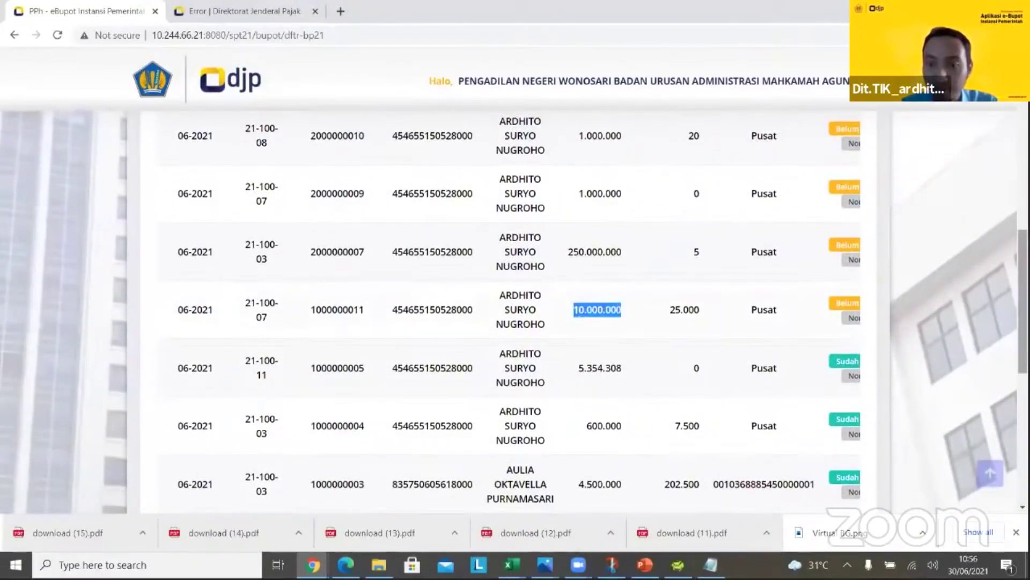
scroll(881, 442, down, 2)
scroll(785, 471, right, 5)
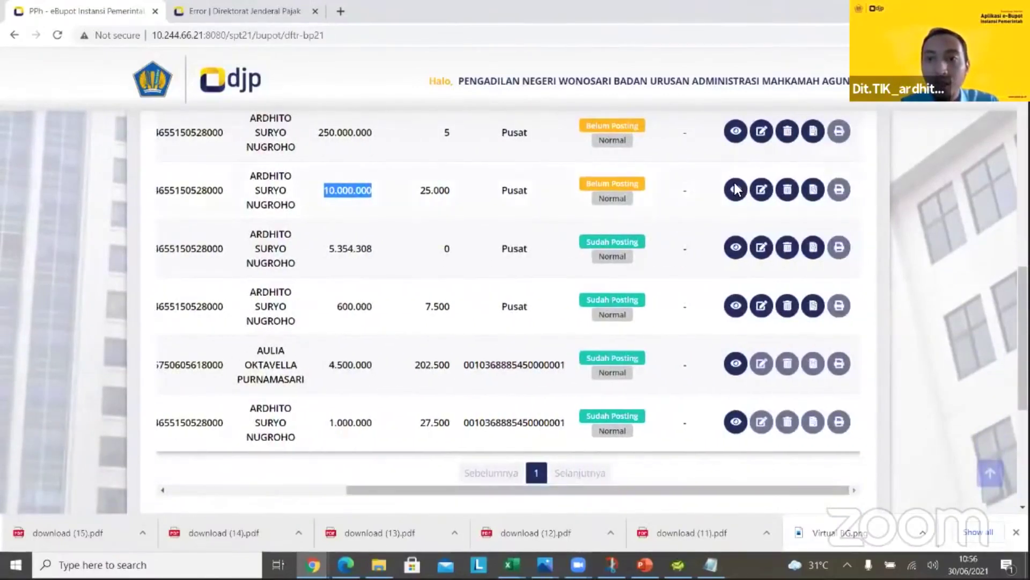
Preview the billing document for the 10.000.000 proof, close it, and return to the page top
click(735, 188)
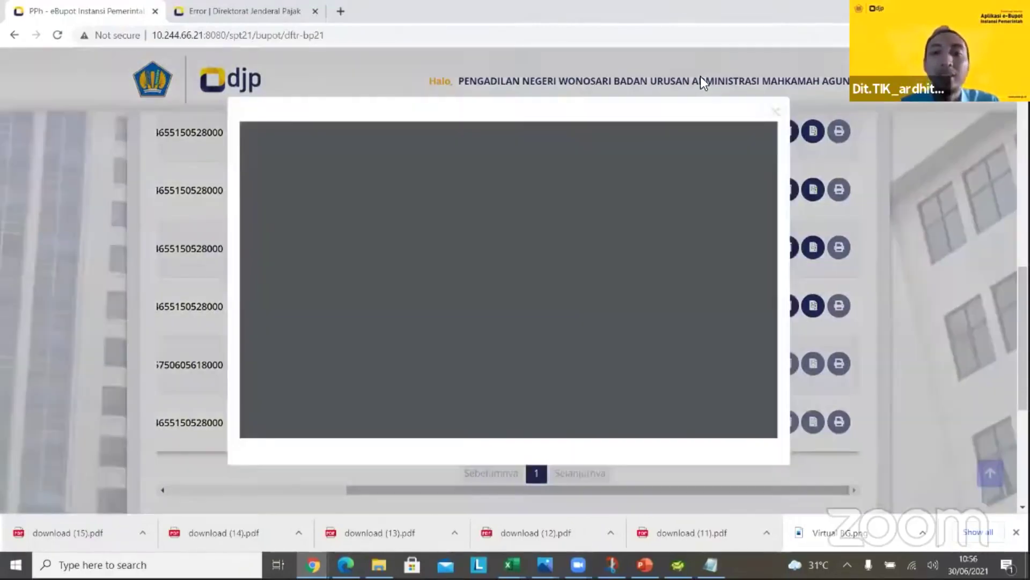
click(762, 123)
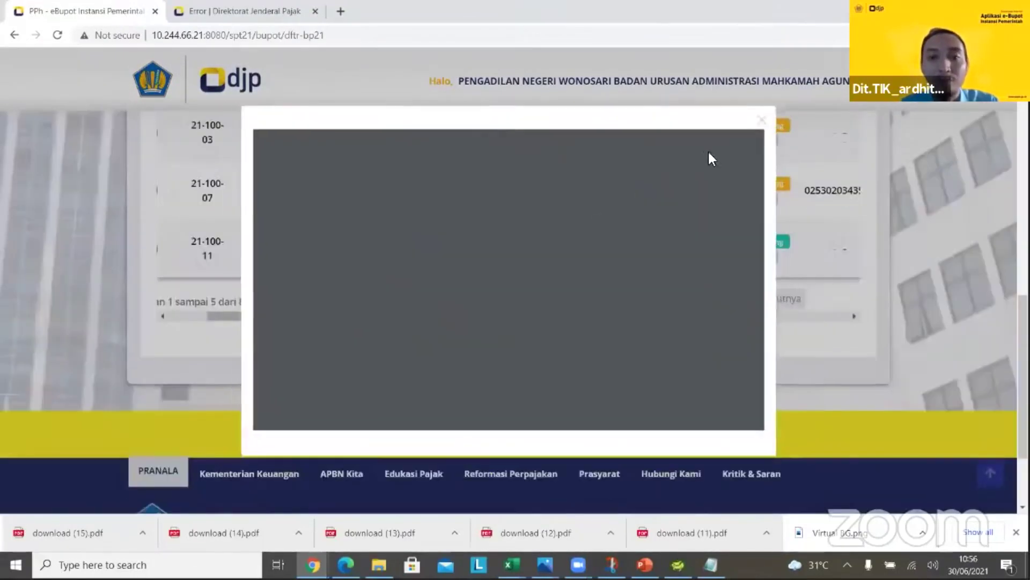
click(762, 119)
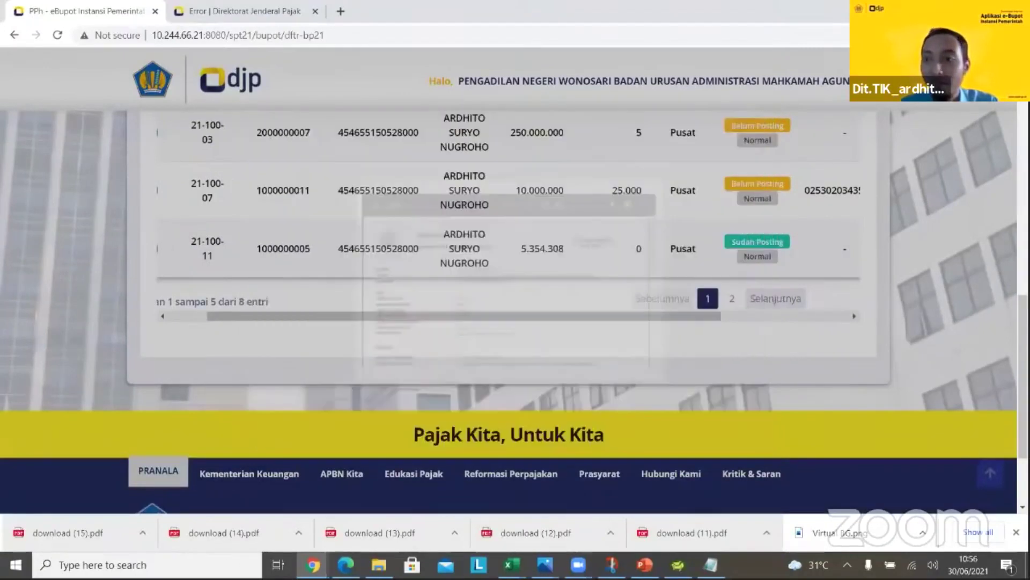
scroll(622, 222, up, 10)
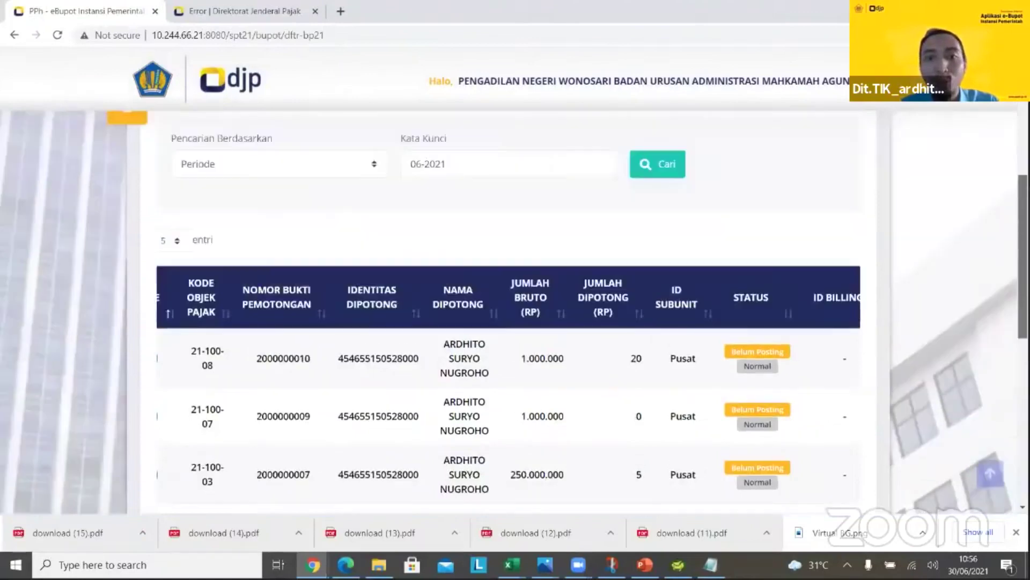
scroll(623, 222, up, 2)
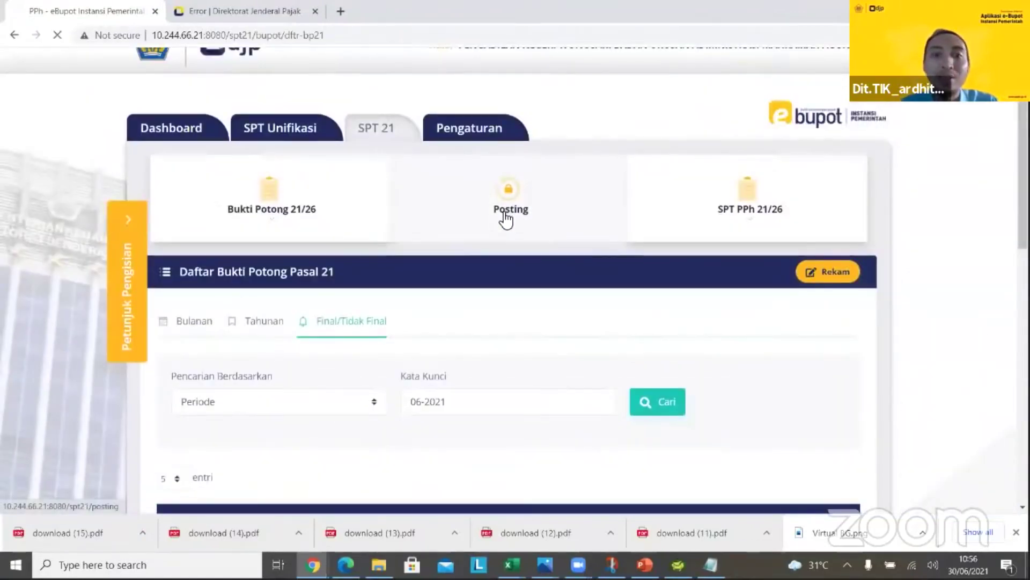
Post the June 2021 withholding slips and confirm the success message
click(580, 224)
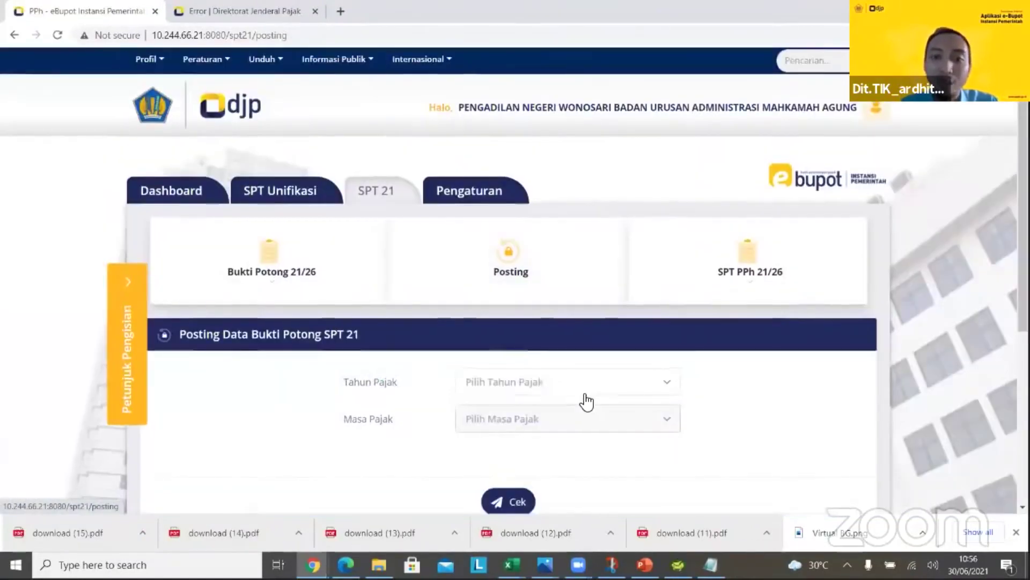
click(587, 395)
click(524, 448)
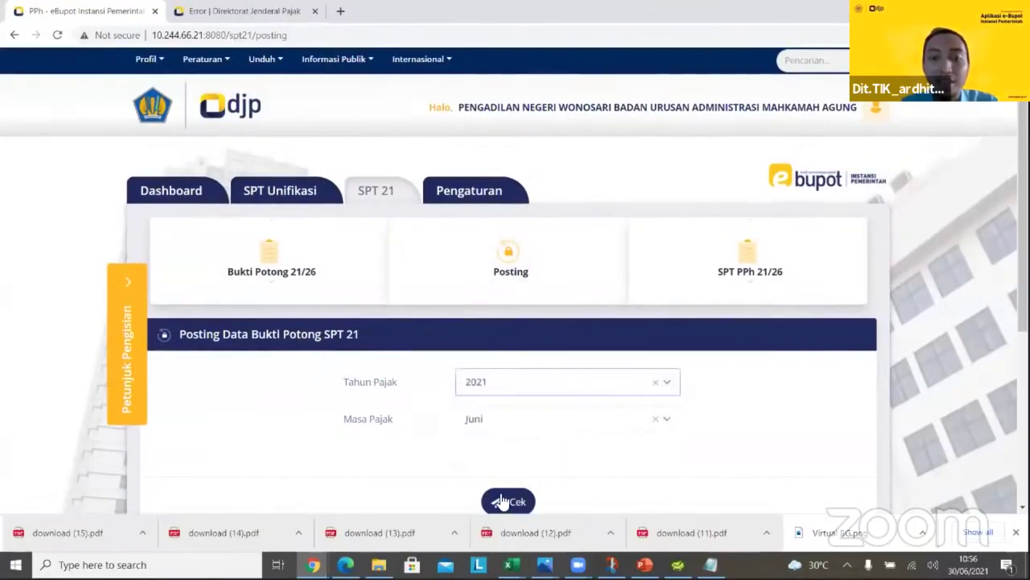
click(518, 497)
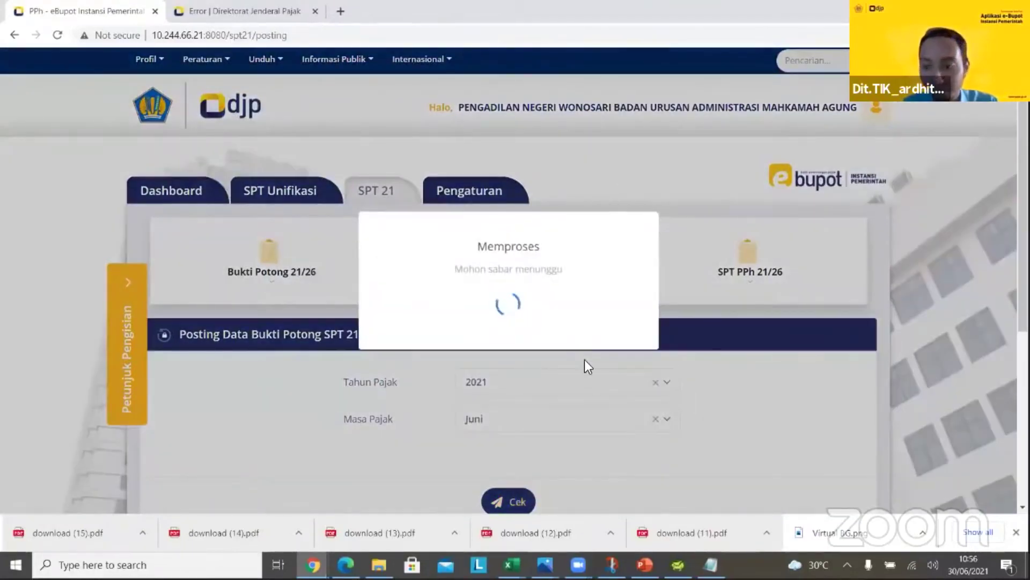
click(532, 351)
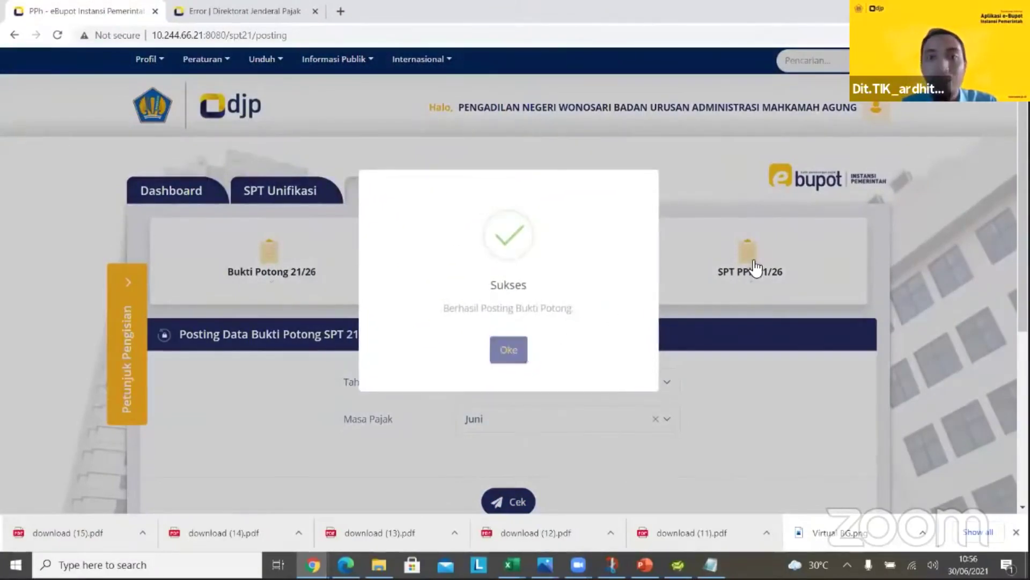
click(510, 349)
click(740, 260)
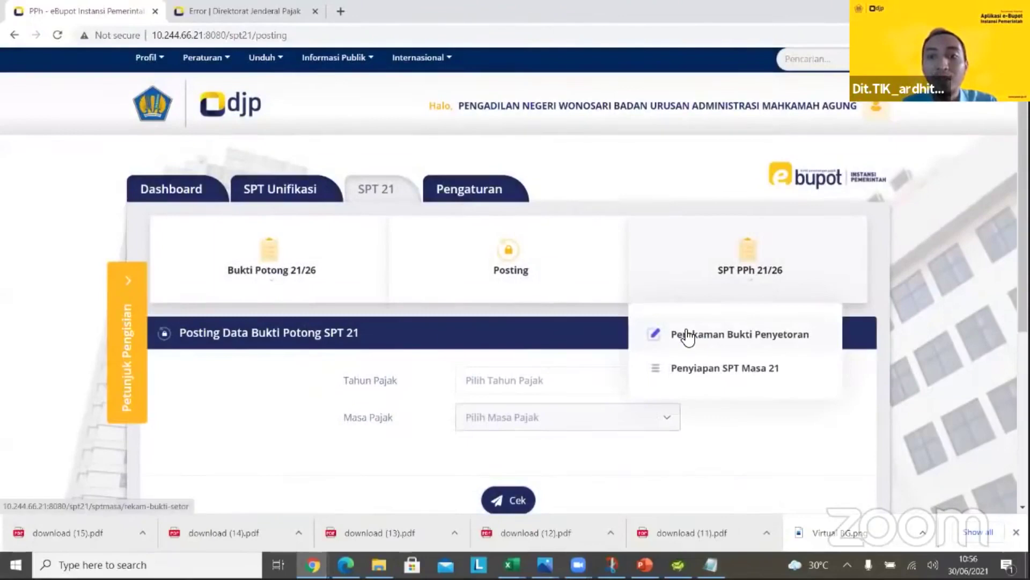
Load the deposit-proof recording page for tax year 2021, period Juni
click(695, 330)
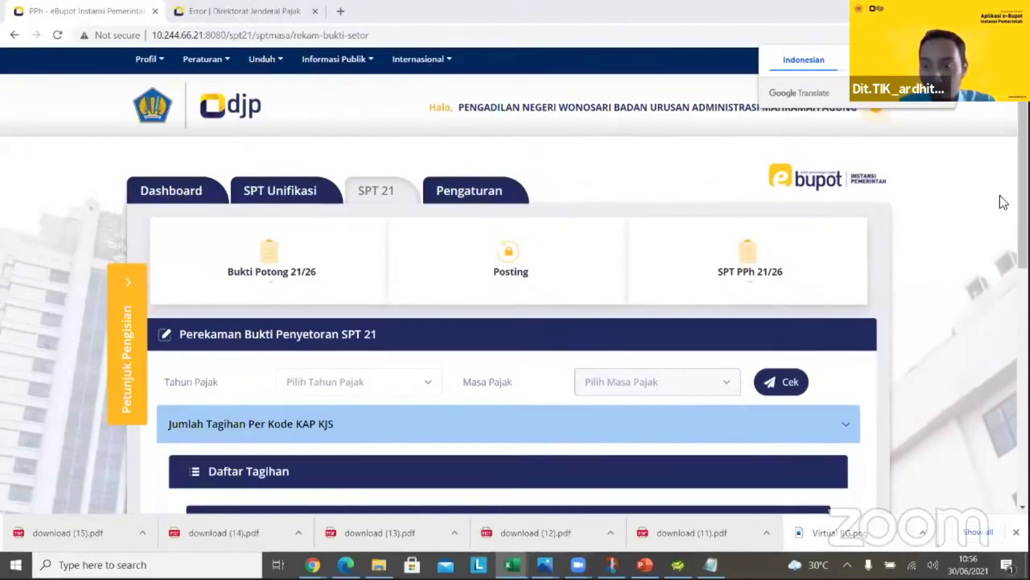
scroll(395, 225, down, 3)
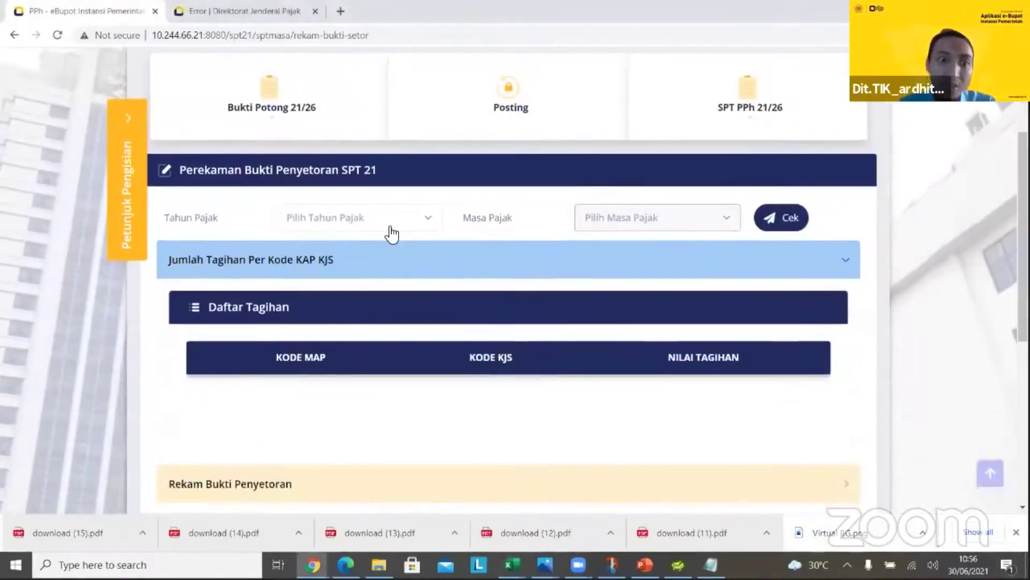
click(394, 223)
click(380, 279)
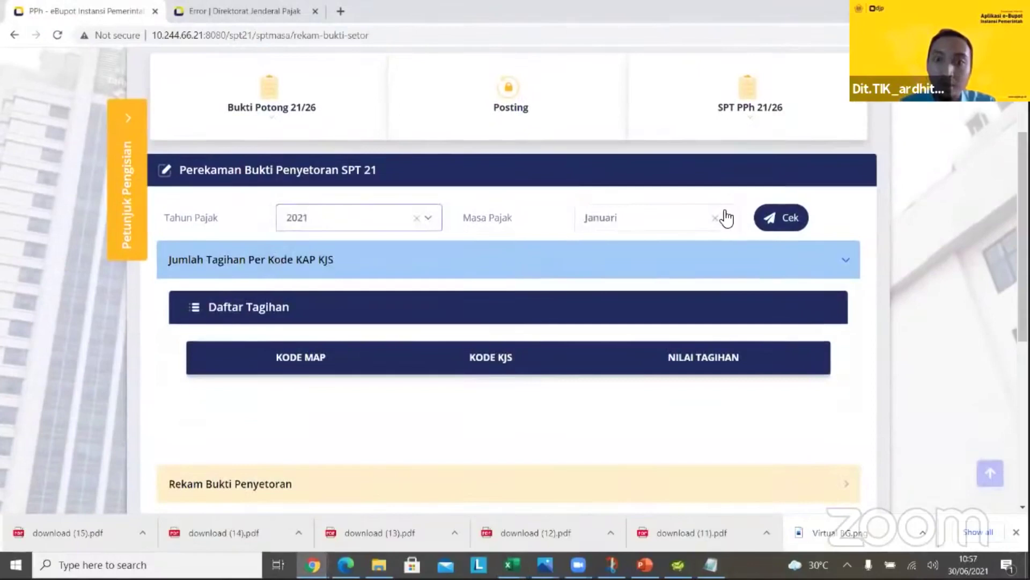
click(724, 212)
click(617, 392)
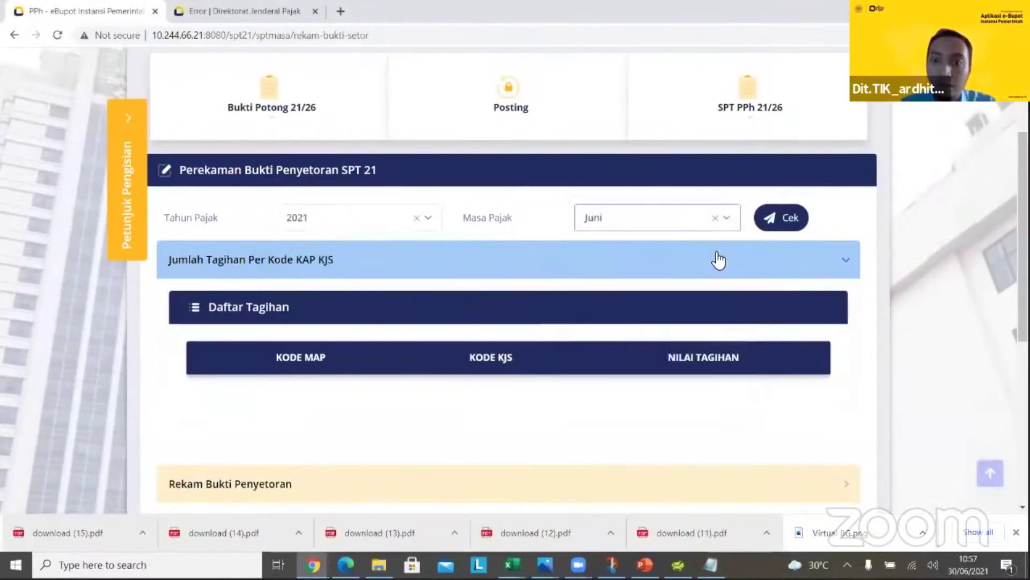
click(776, 219)
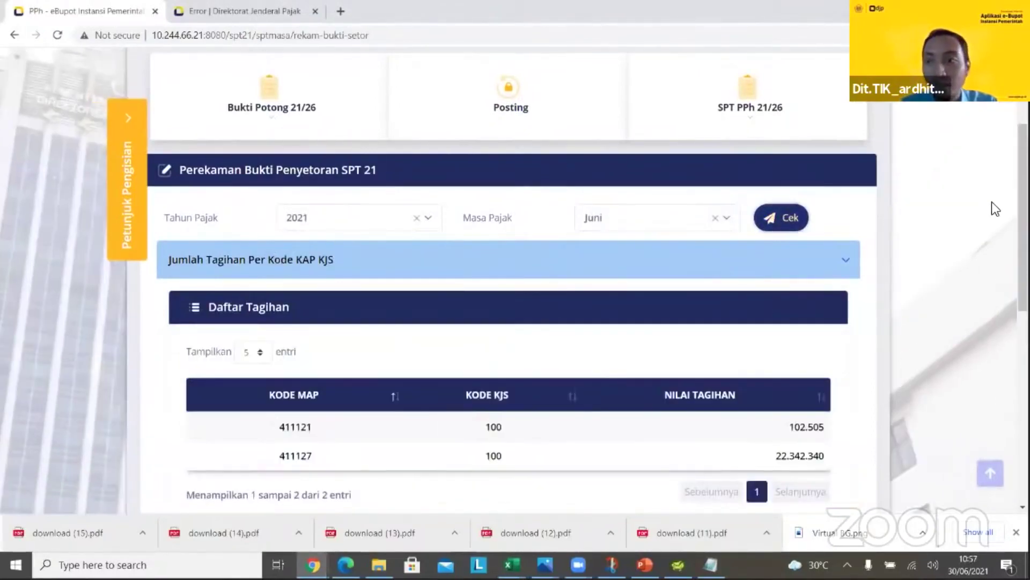
Expand Rekam Bukti Penyetoran to review the monthly 411121/100 entry of 50.000
scroll(514, 300, down, 3)
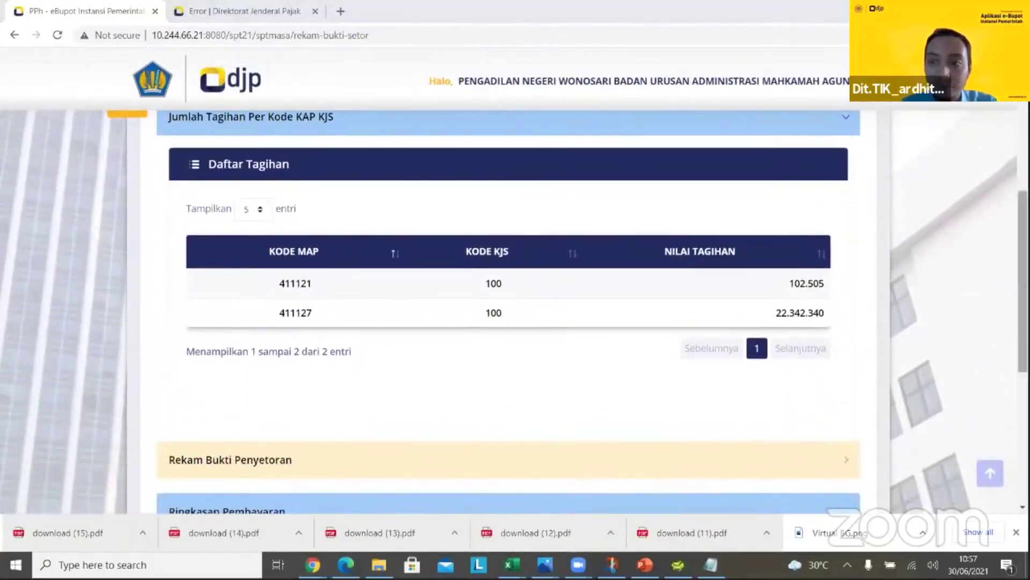
scroll(831, 311, down, 3)
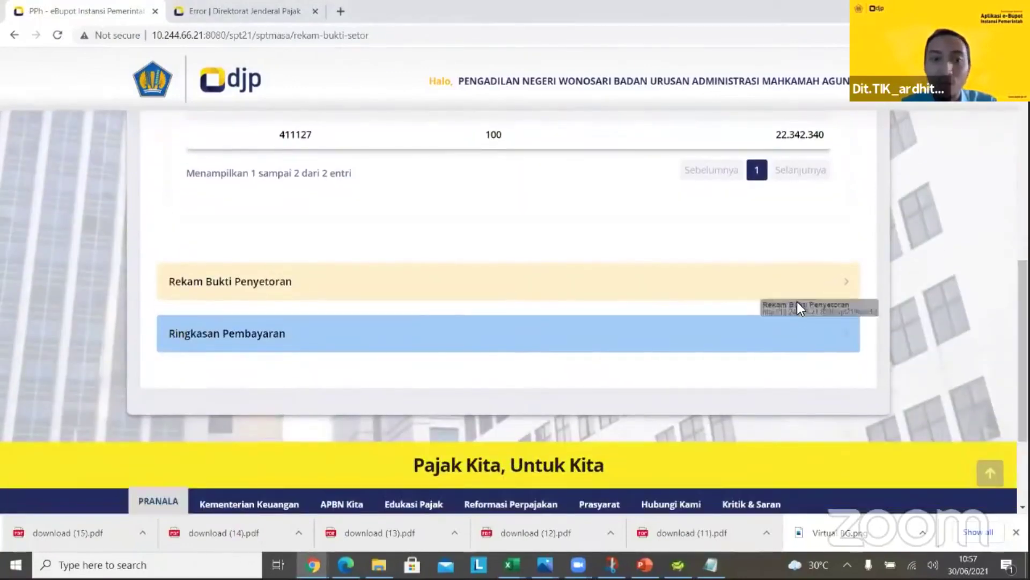
click(750, 284)
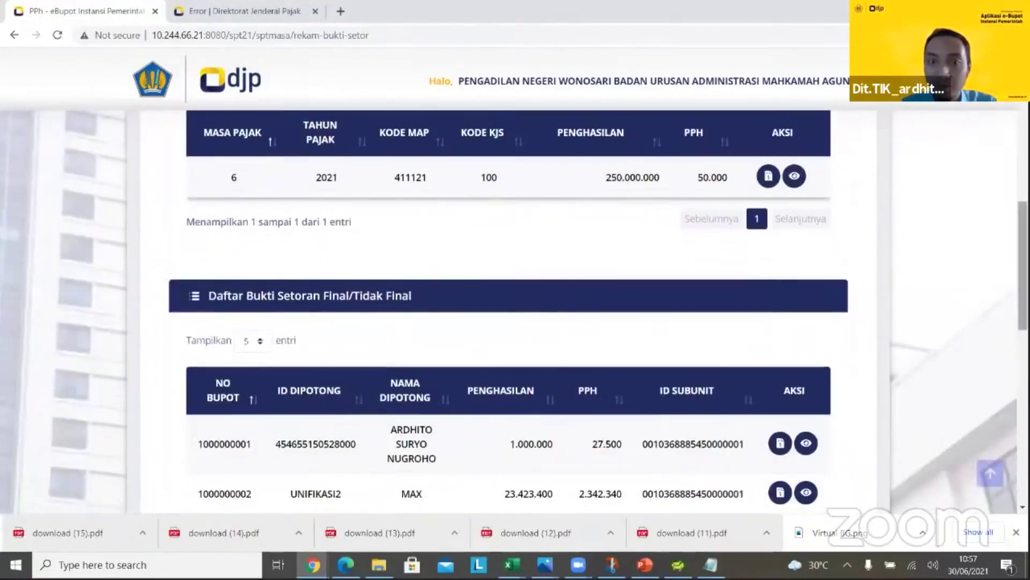
drag(1022, 296, 1023, 262)
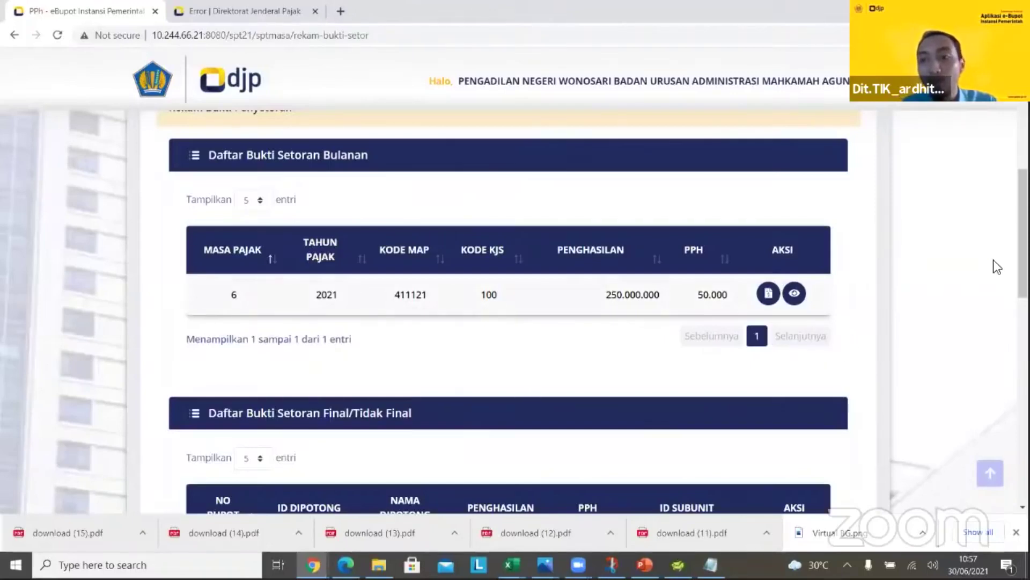
scroll(1023, 233, down, 5)
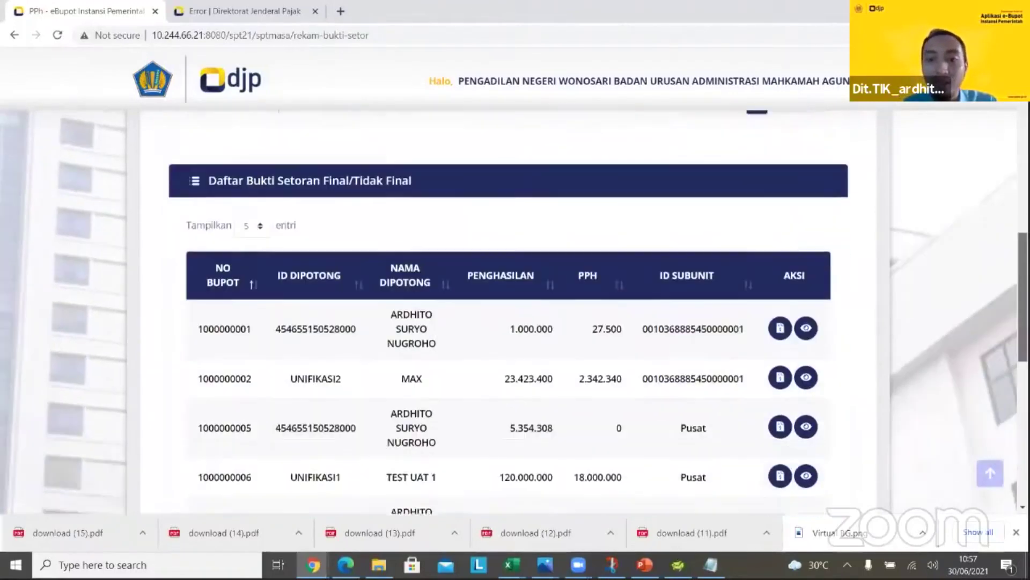
scroll(990, 226, up, 3)
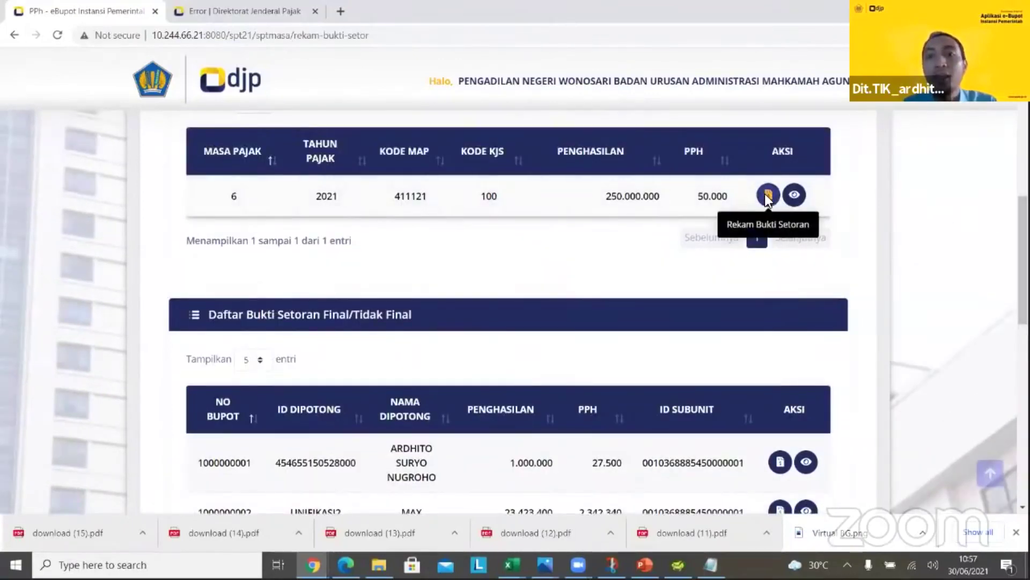
Start a Surat Setoran Pajak deposit proof for the June 411121 row and paste the slip number
click(765, 194)
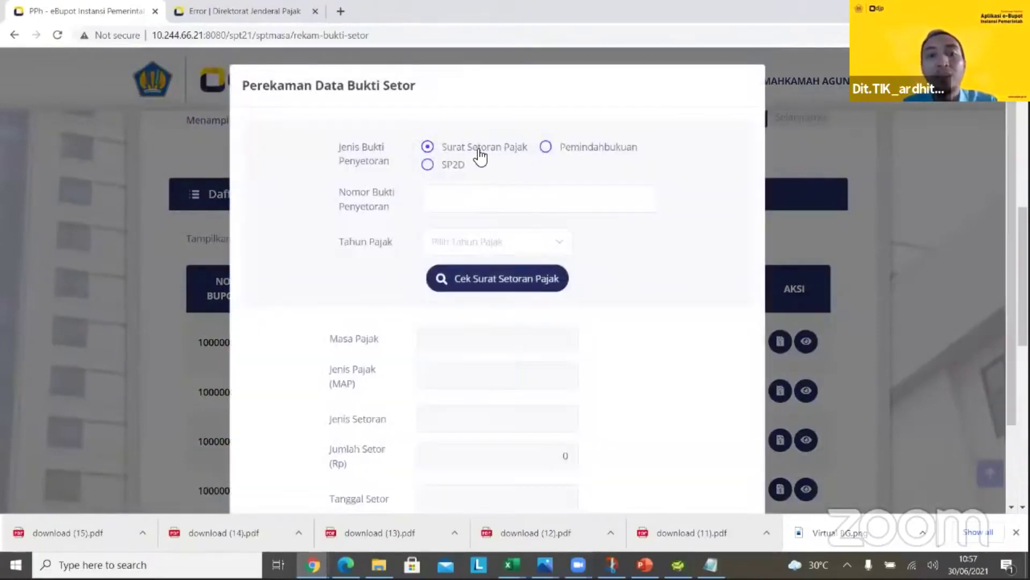
click(546, 148)
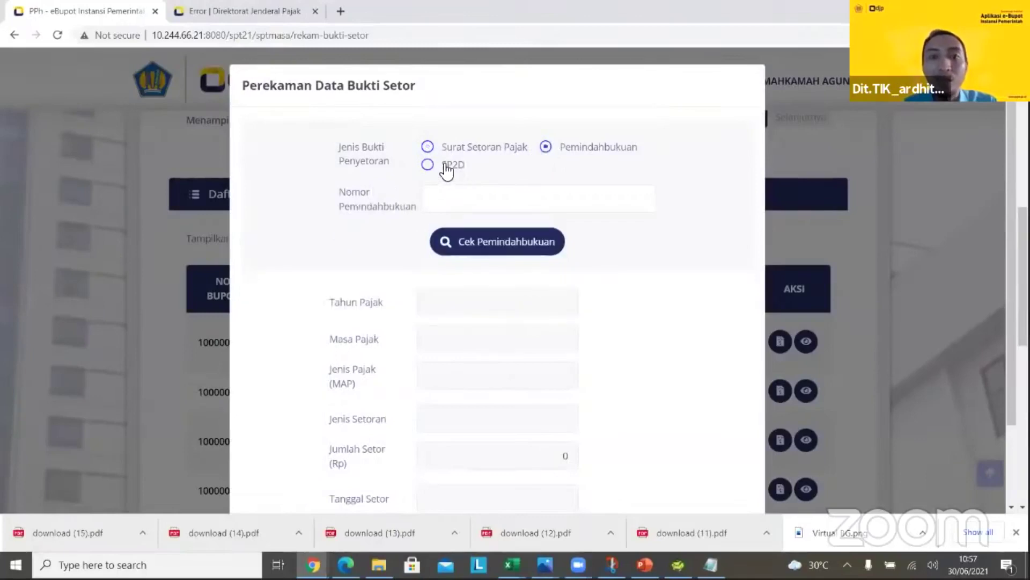
click(444, 167)
click(428, 147)
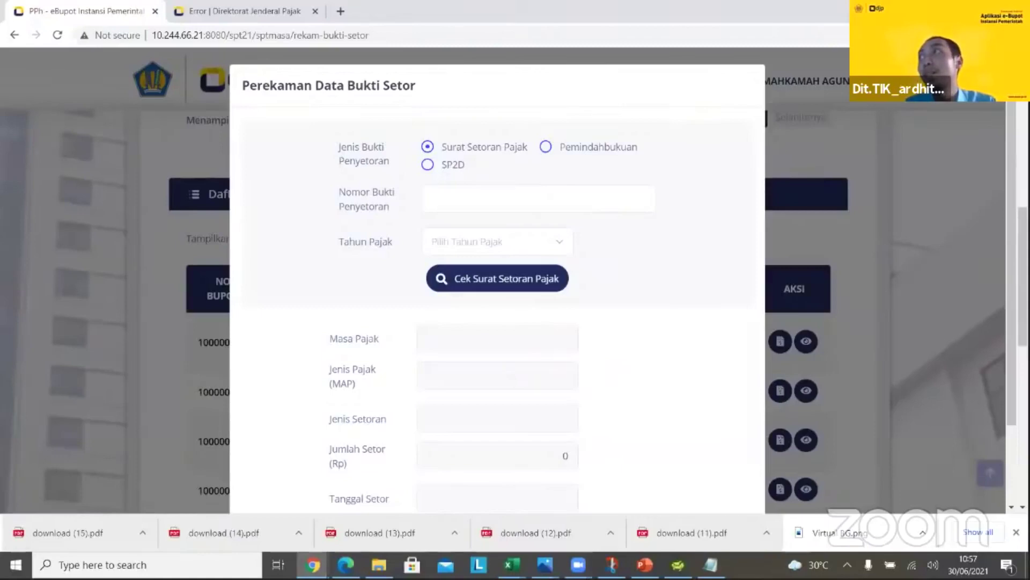
key(alt+Tab)
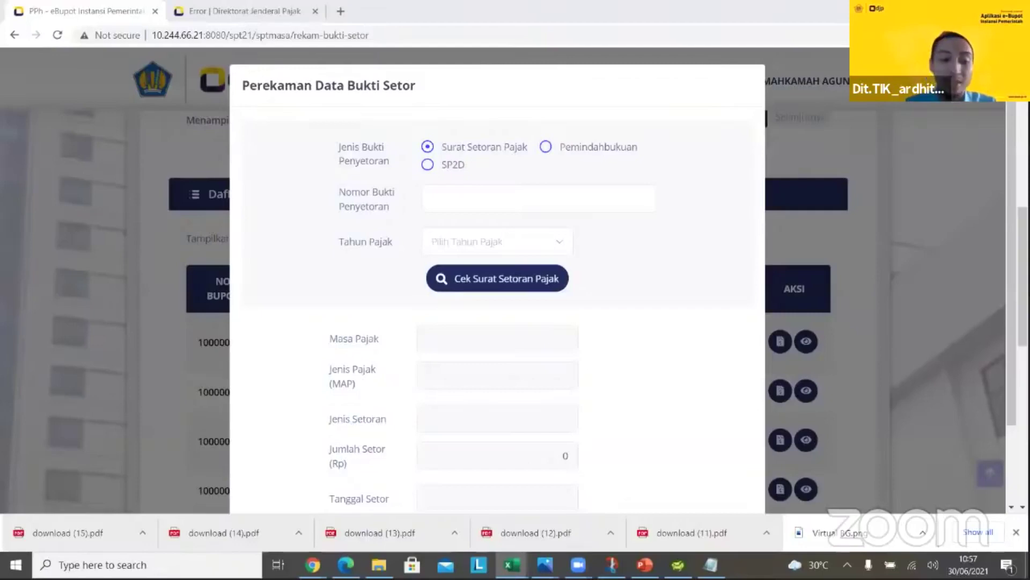
click(514, 209)
text(JAWATENGAH111111)
key(Tab)
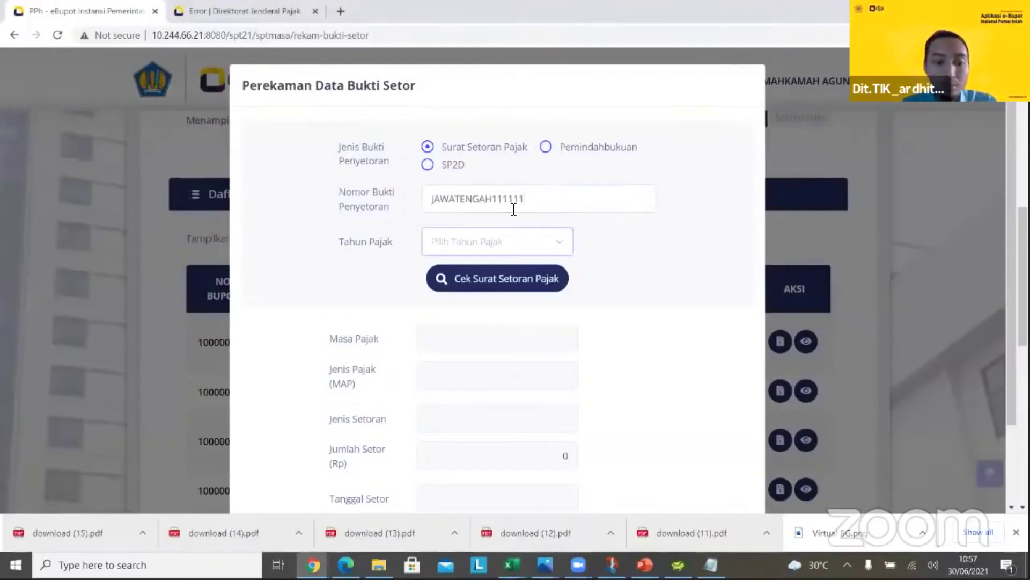
Look up the slip for tax year 2021 and save it as a 100.000 deposit proof dated 21-06-2021
click(510, 245)
click(451, 307)
click(548, 274)
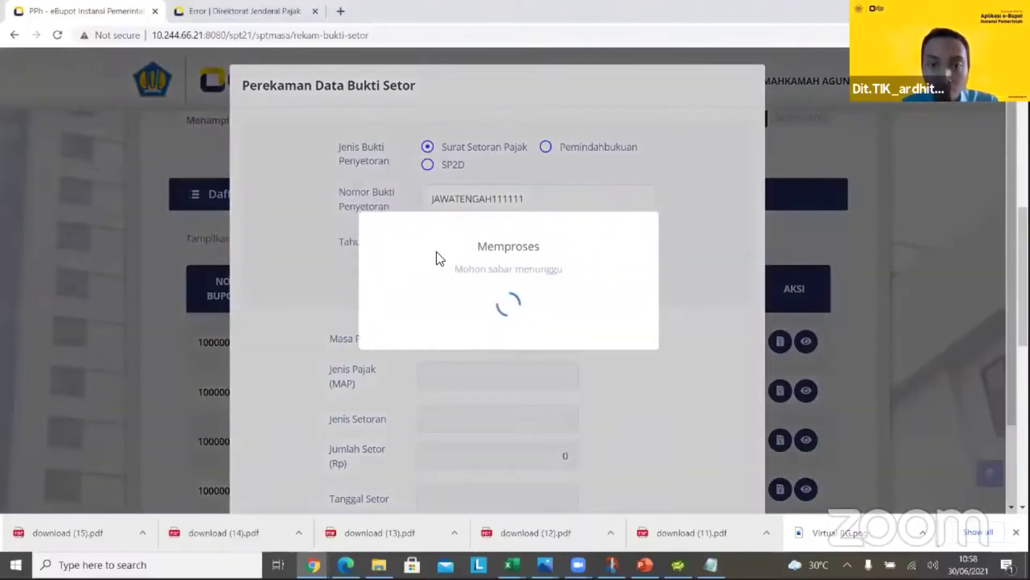
click(496, 340)
scroll(699, 252, down, 2)
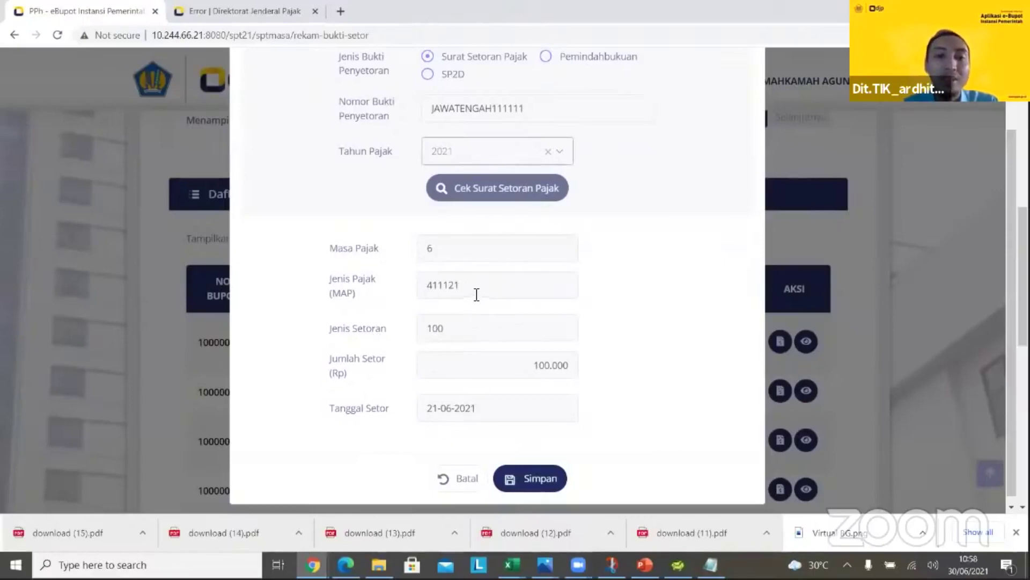
click(522, 489)
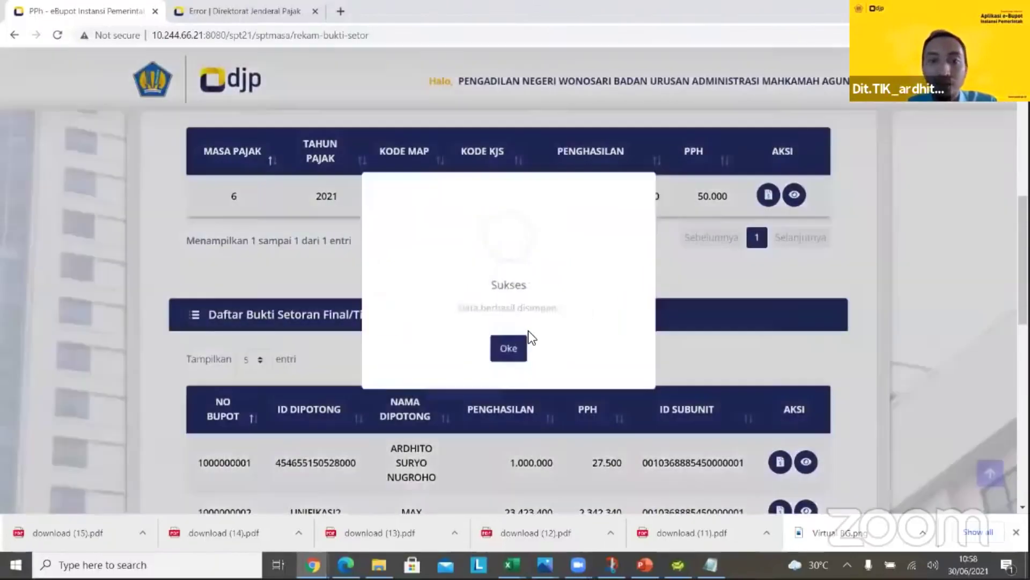
click(508, 350)
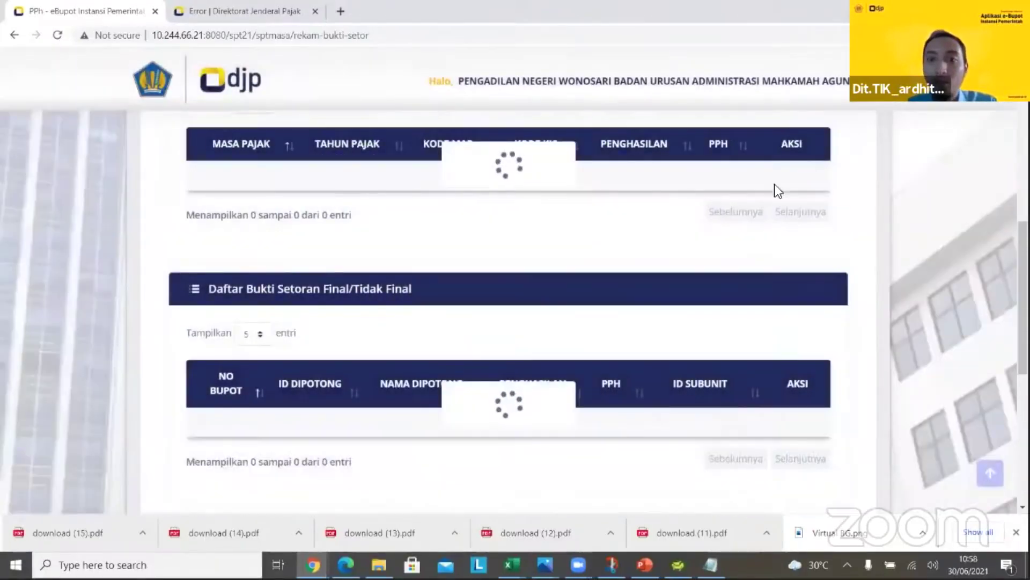
scroll(599, 194, down, 2)
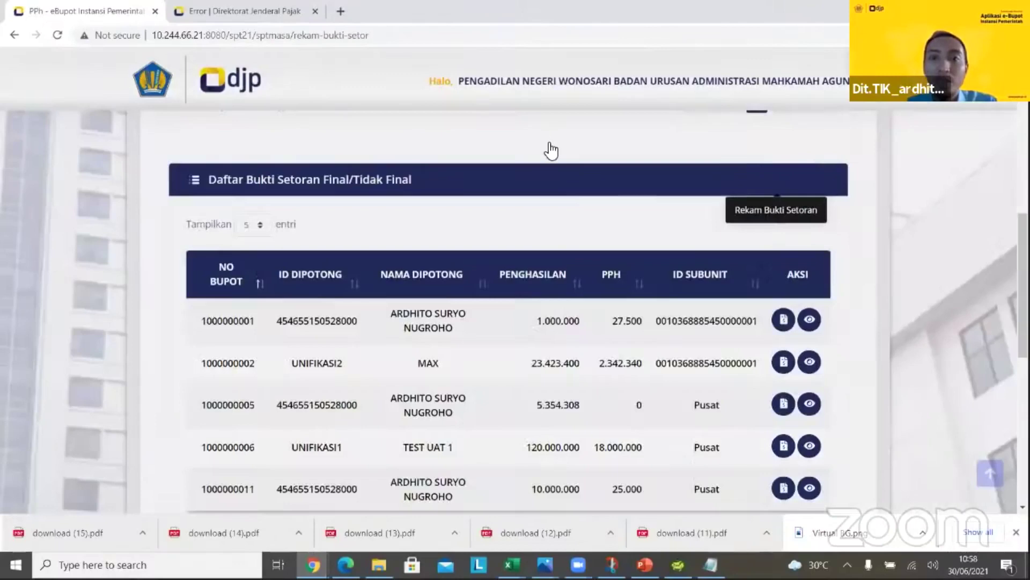
click(546, 146)
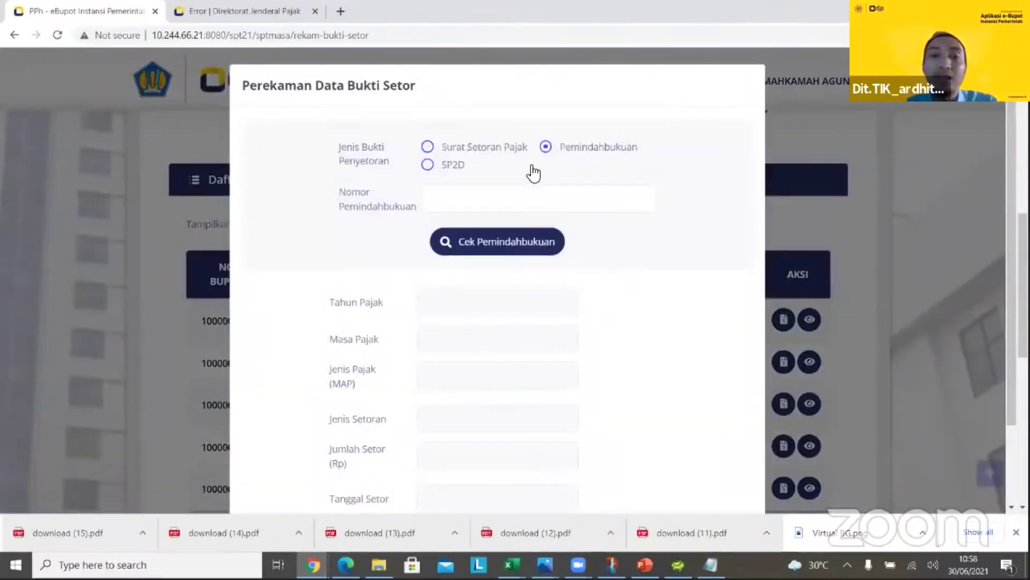
click(467, 199)
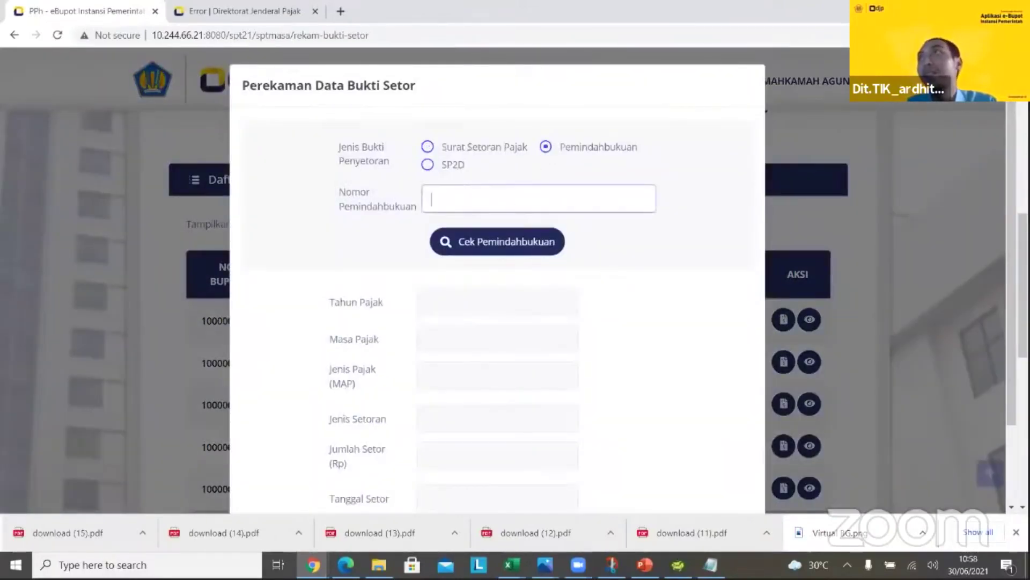
key(alt+Tab)
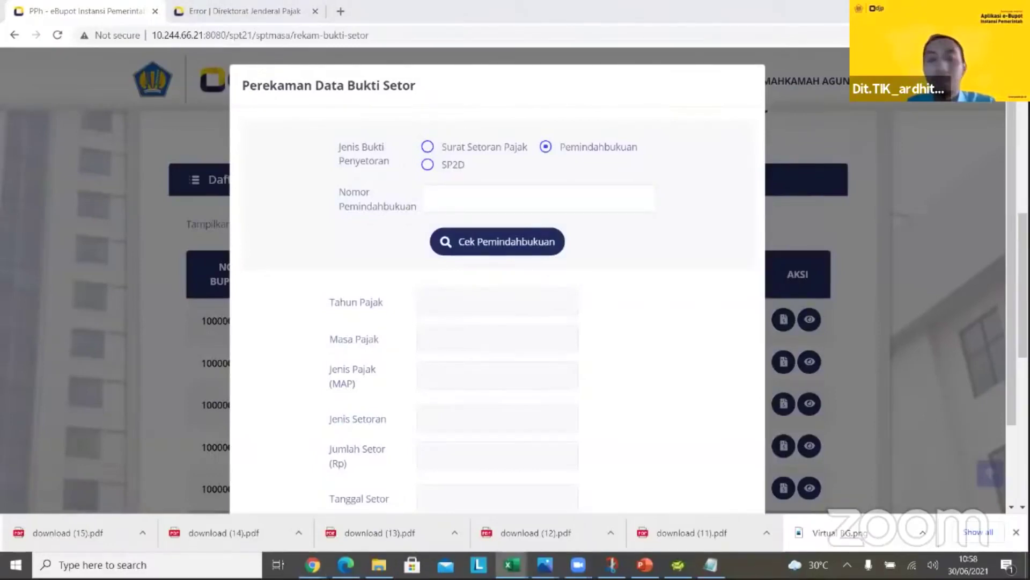
click(633, 204)
text(PBK-139/I/WPJ.07/KP.0108/2004)
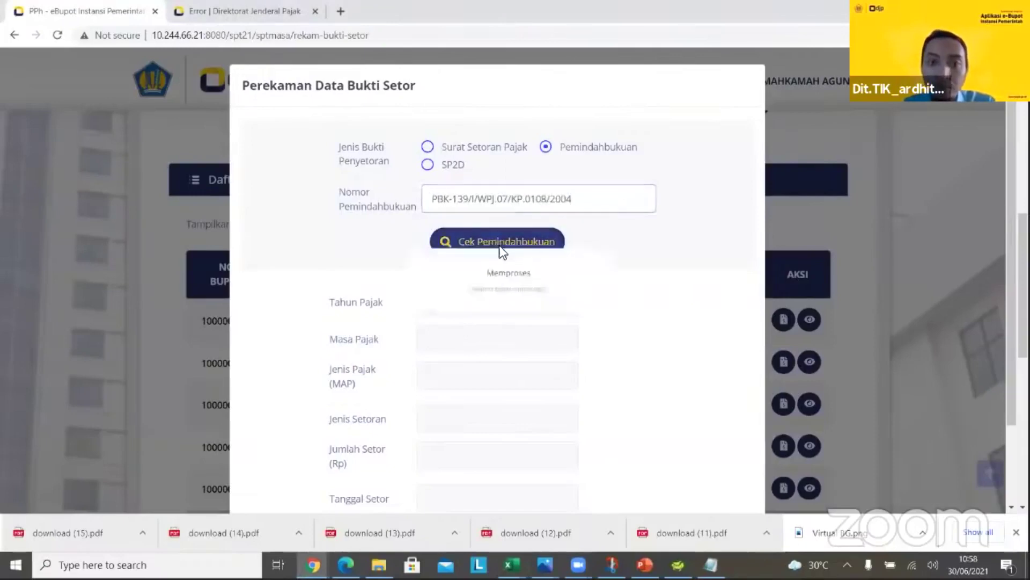
click(501, 248)
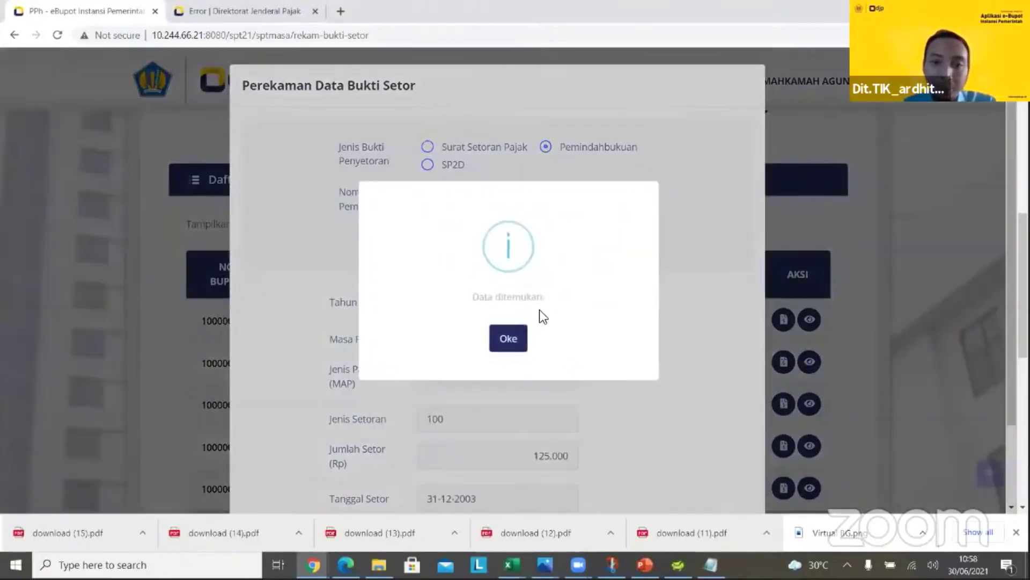
click(510, 336)
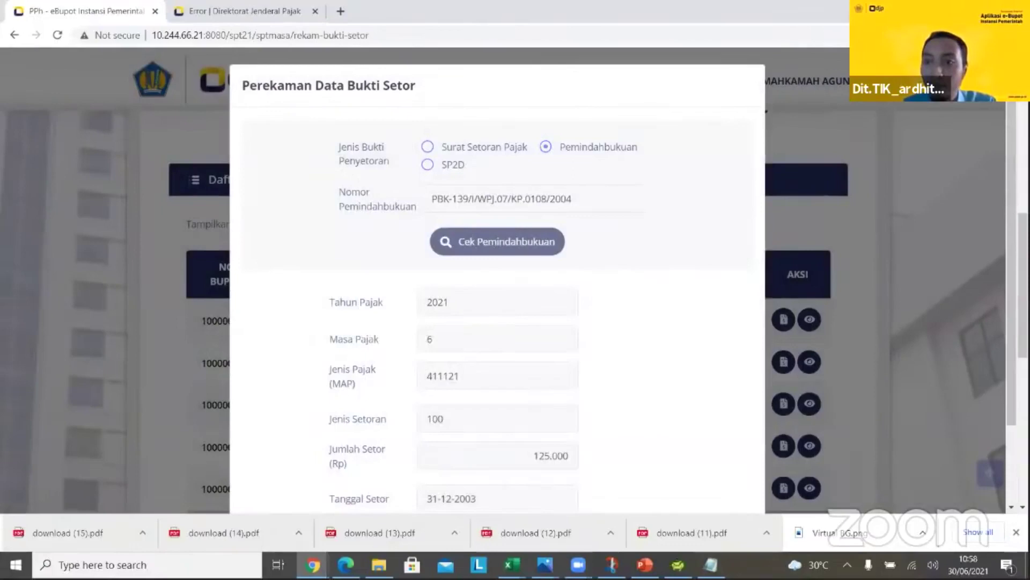
scroll(518, 436, down, 2)
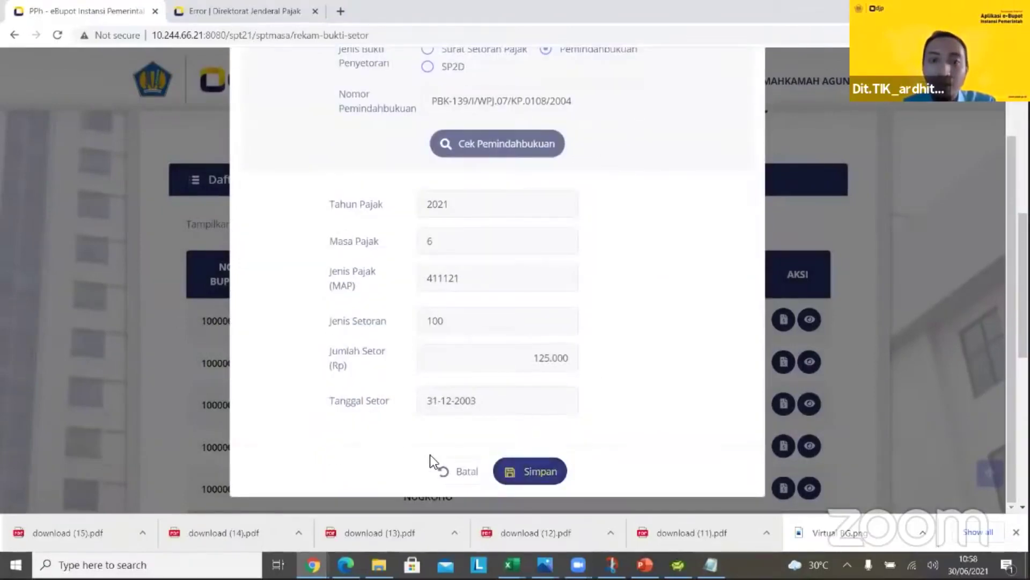
click(530, 471)
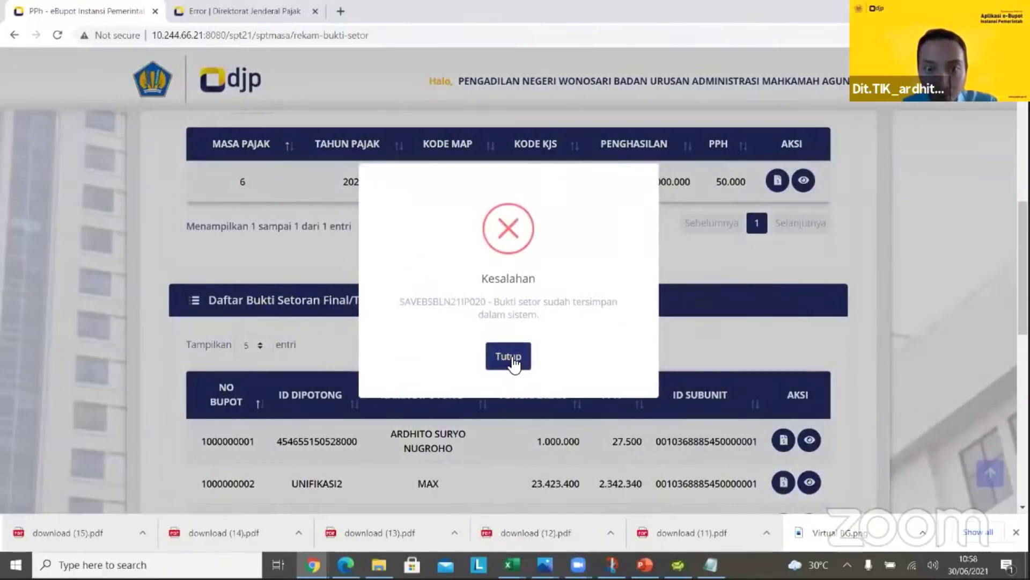
click(509, 356)
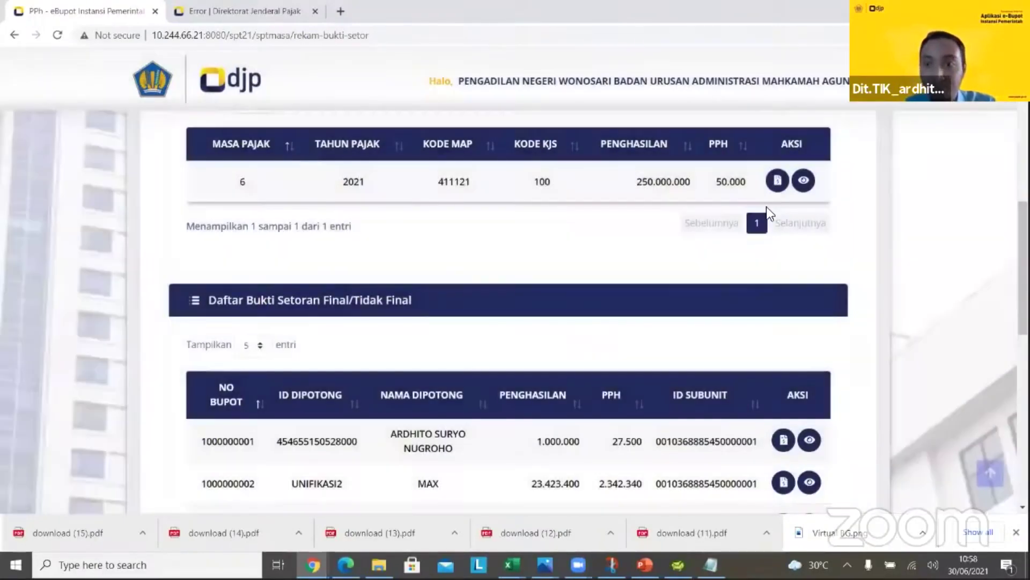
scroll(533, 213, down, 2)
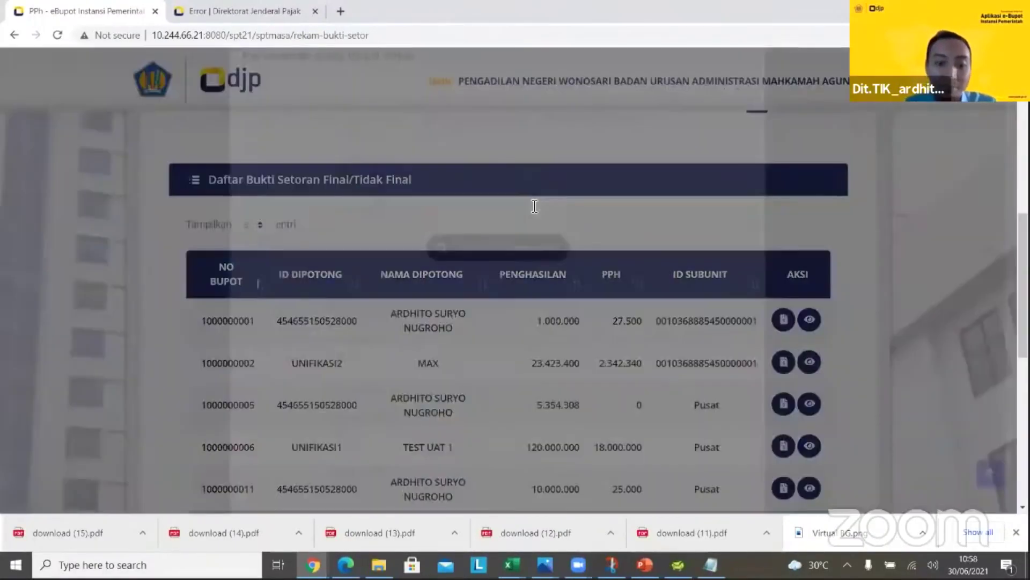
Start a Pemindahbukuan deposit proof and enter the transfer number, changing 139 to 140
click(534, 206)
text(PBK-139/I/WPJ.07/KP.0108/2004)
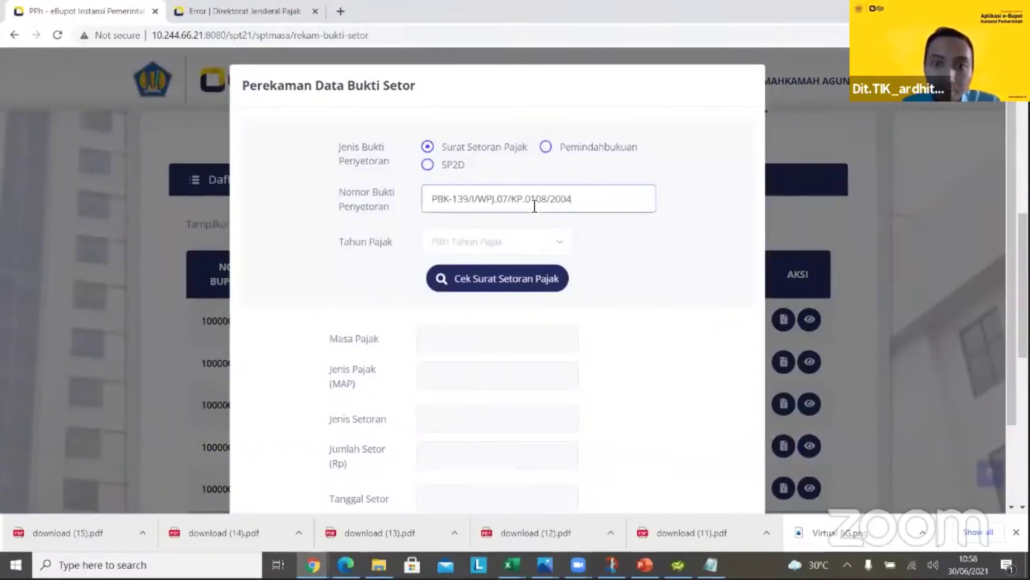
key(Left)
key(Left)
key(Left)
key(Left)
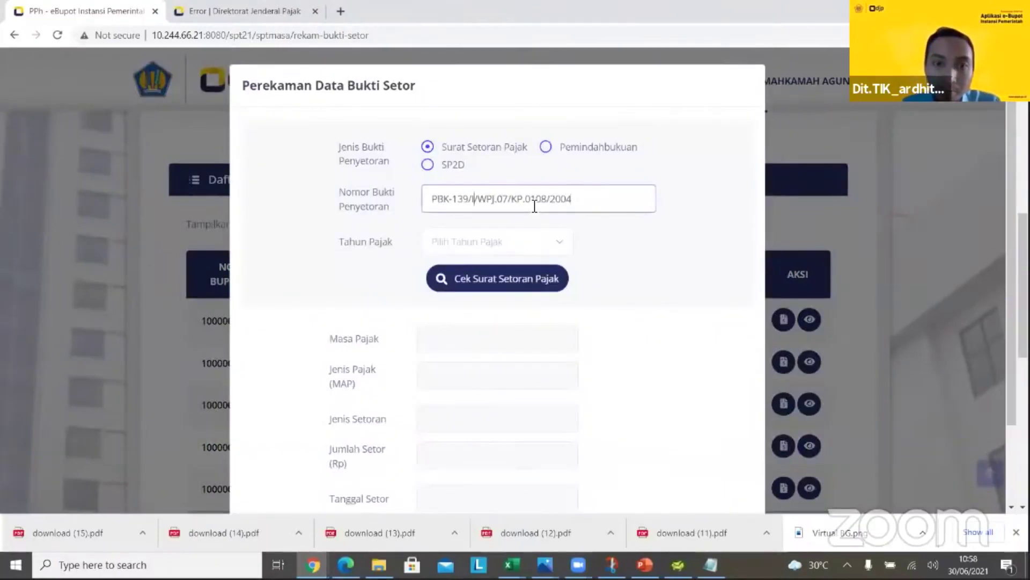
key(BackSpace)
key(BackSpace)
text(40)
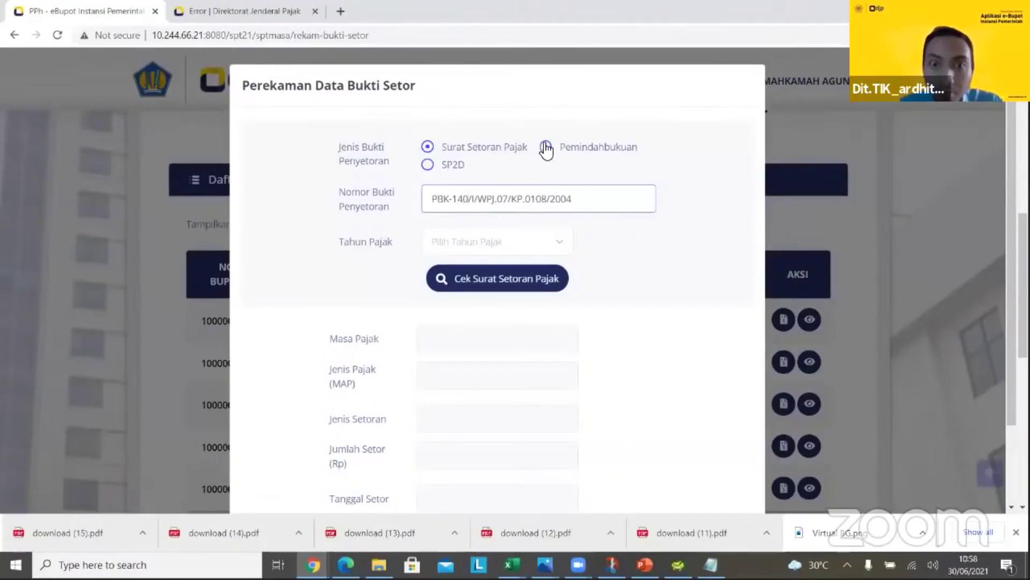
click(546, 147)
click(497, 193)
text(PBK-139/I/WPJ.07/KP.0108/2004)
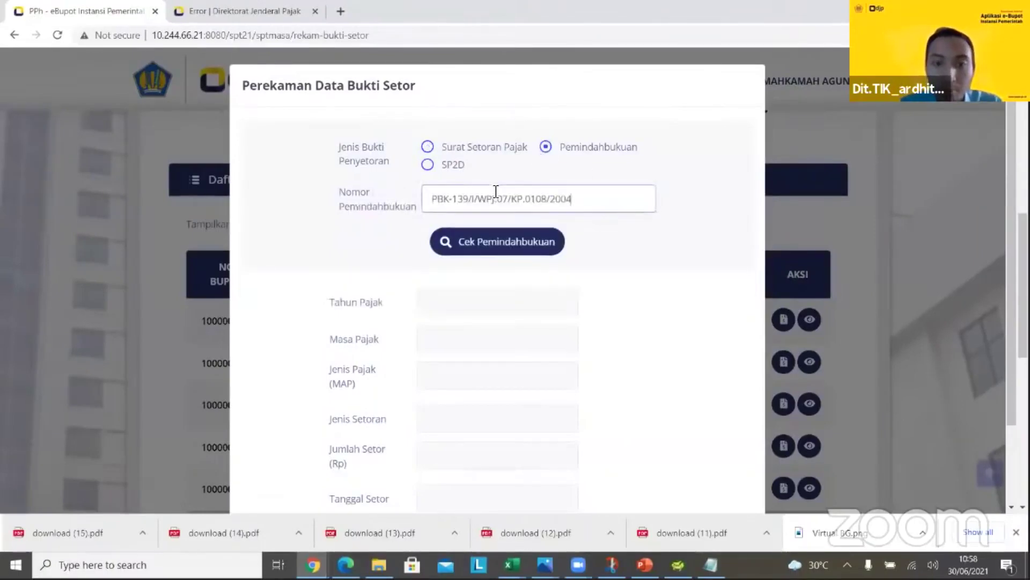
key(Left)
key(Left)
key(Left)
key(Left)
key(Left)
key(Left)
key(Left)
key(Left)
key(Left)
key(Left)
key(Left)
key(Left)
key(Left)
key(Left)
key(Left)
key(Left)
key(Left)
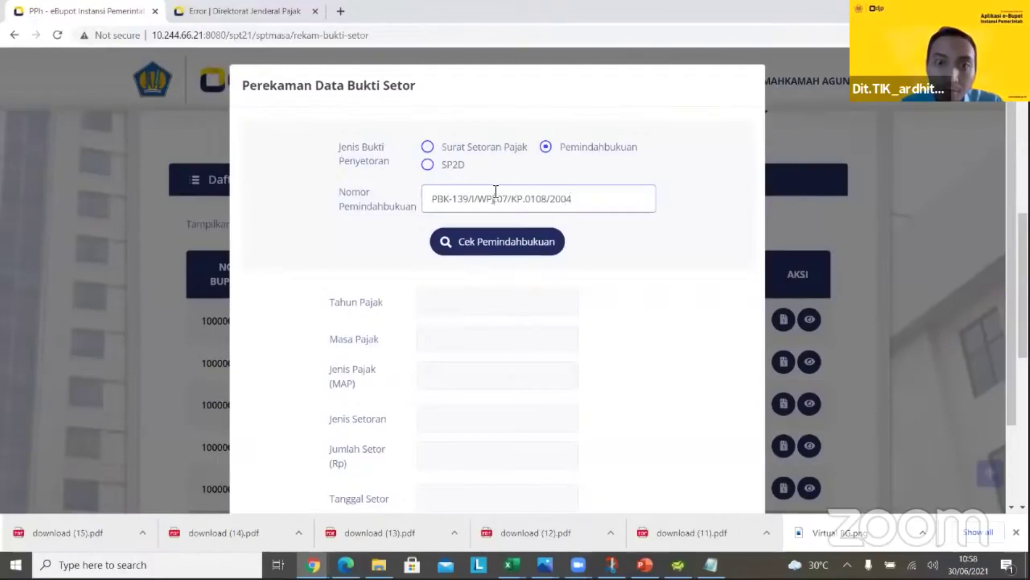
key(BackSpace)
key(BackSpace)
text(40)
Look up the PBK-140 transfer payment (200.000, 31-12-2003) and save the deposit proof
click(485, 239)
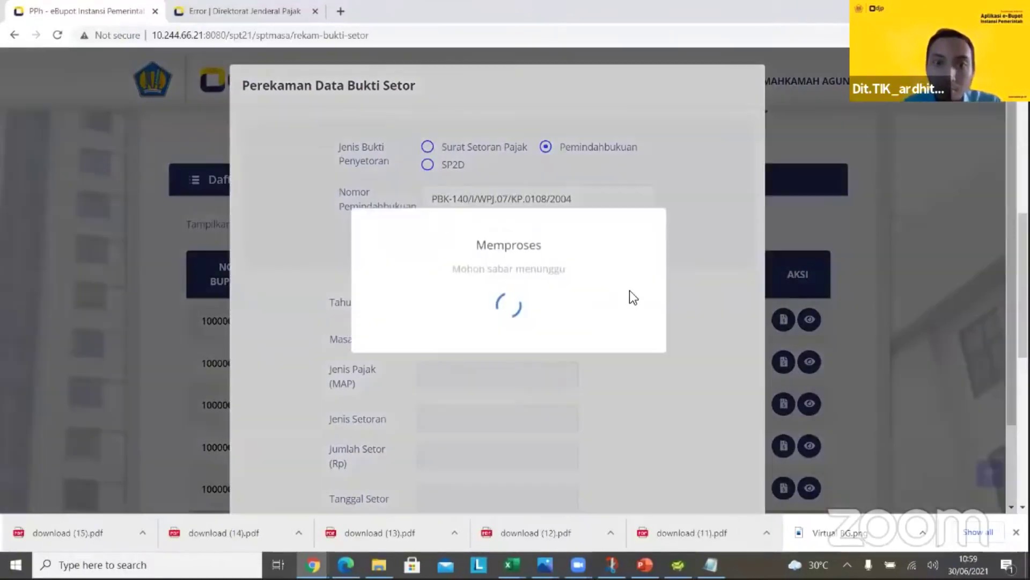
click(506, 340)
scroll(586, 391, down, 2)
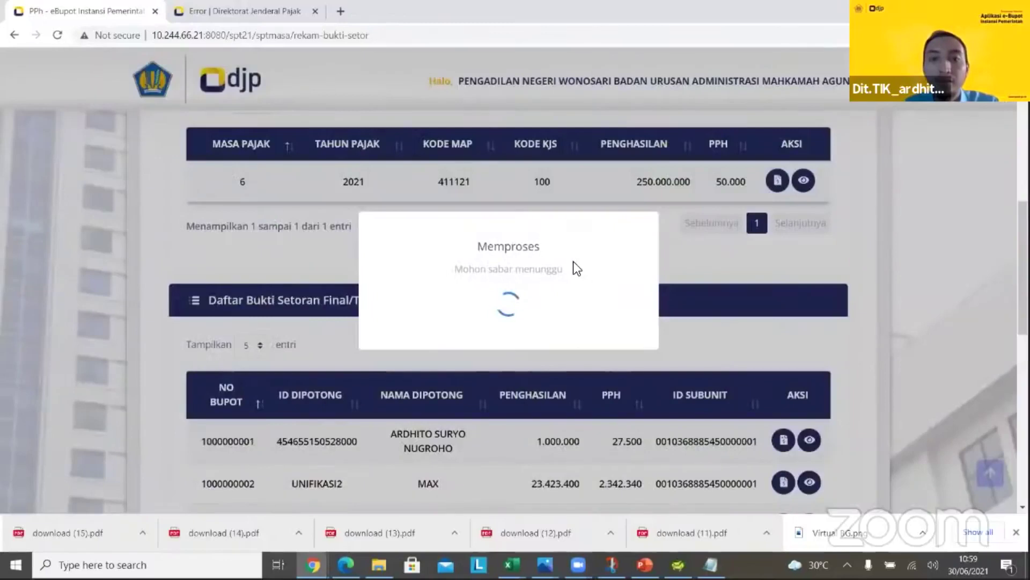
click(496, 348)
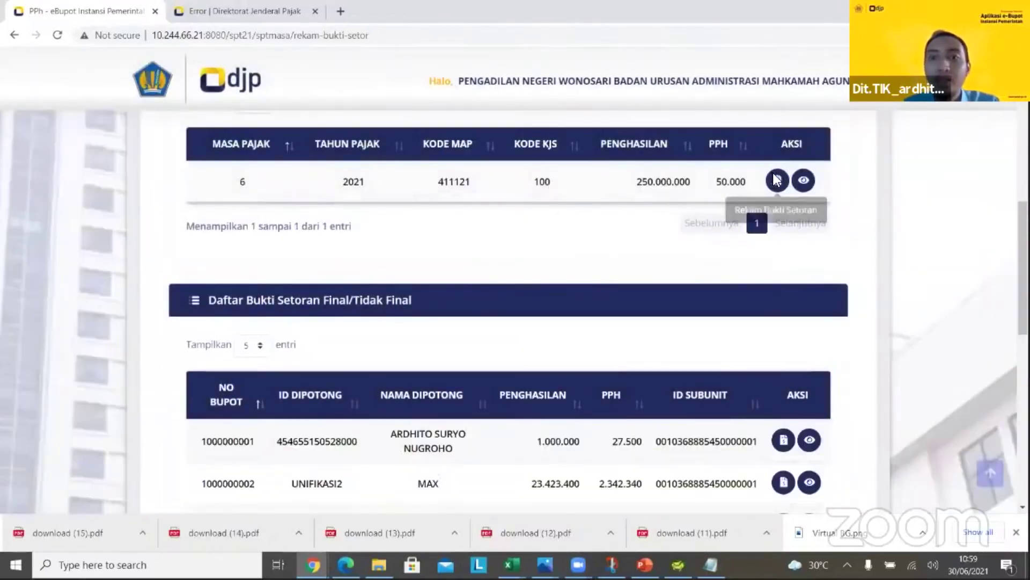
scroll(588, 267, down, 2)
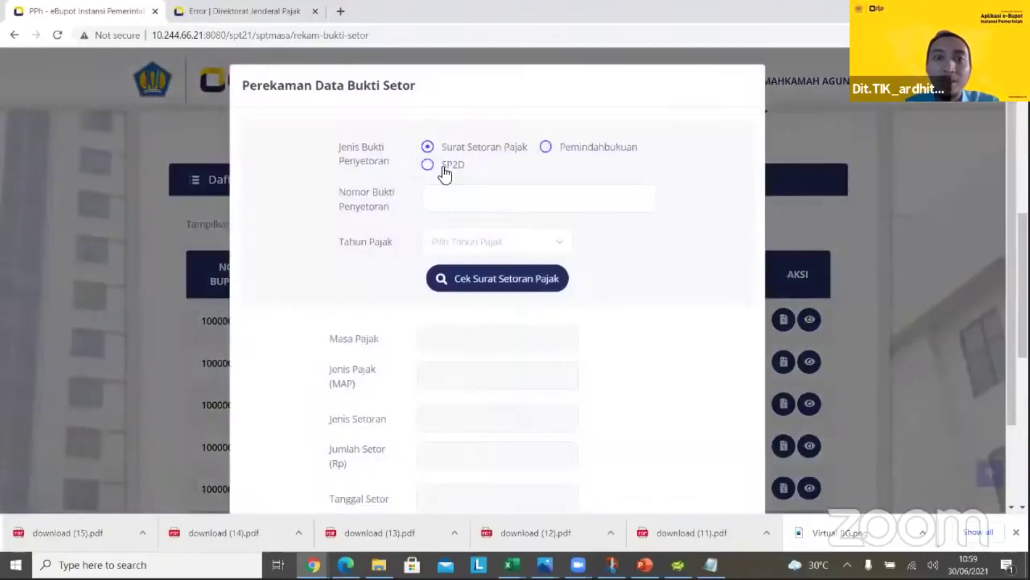
Start a new SP2D deposit proof numbered SPD-23 for tax year 2021, period Juni
click(452, 165)
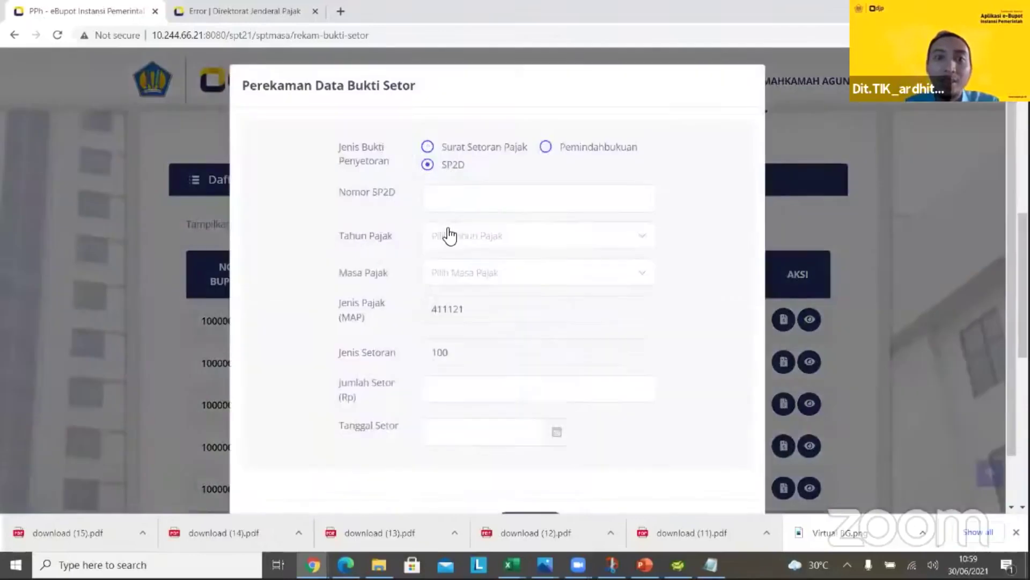
click(487, 200)
text(SPD-23)
key(Tab)
click(469, 243)
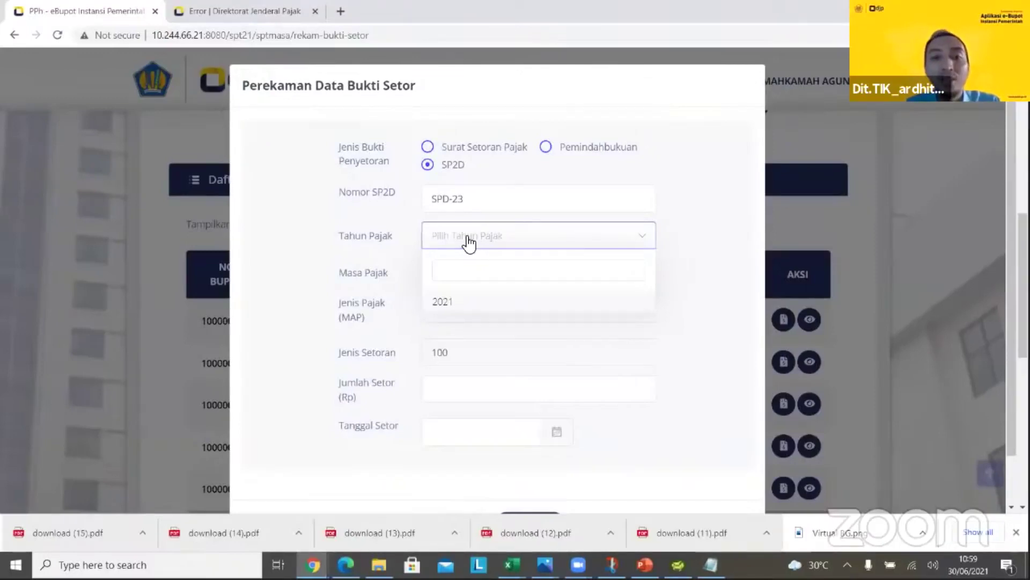
click(450, 302)
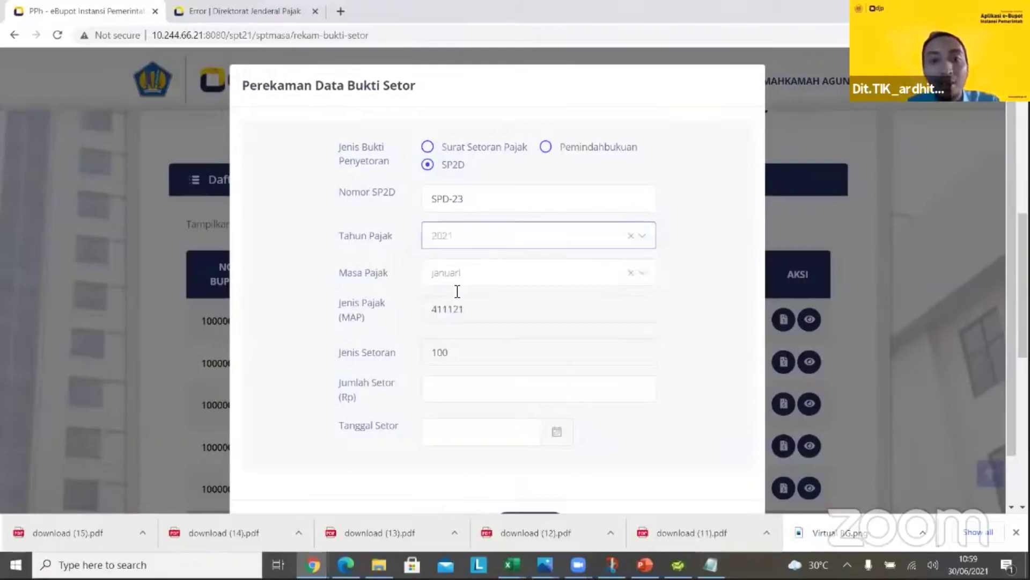
click(504, 277)
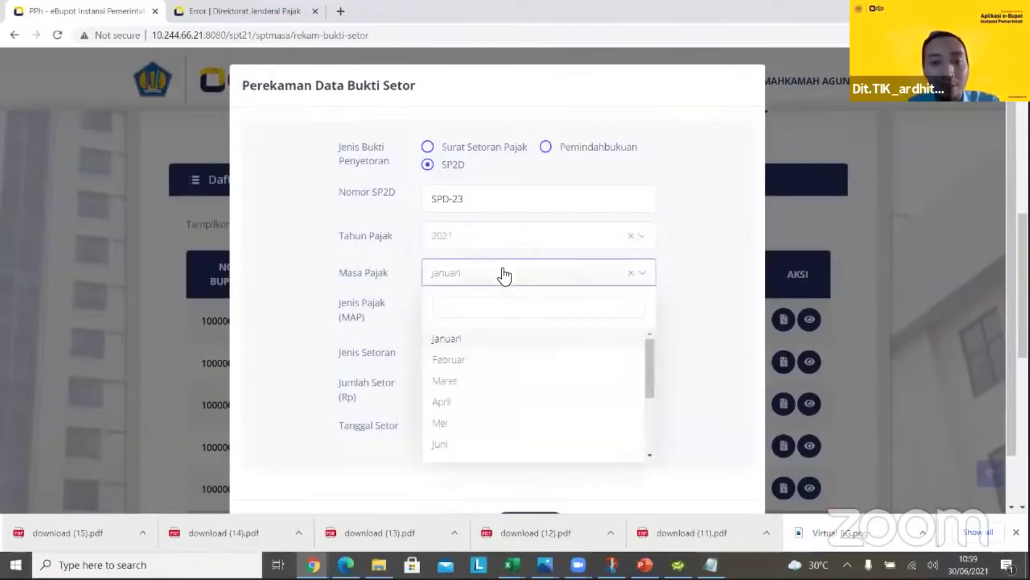
click(452, 440)
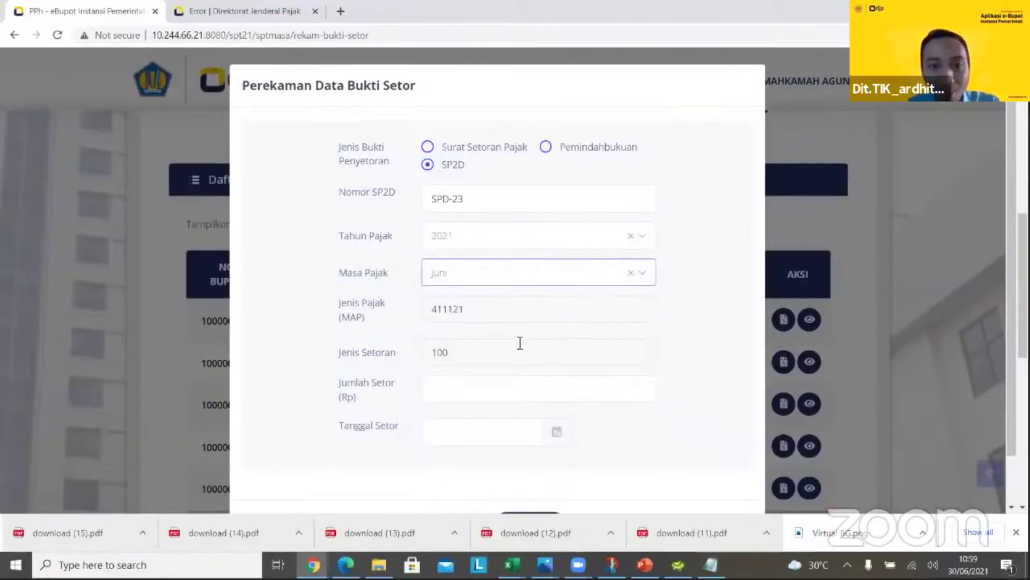
Enter a deposit amount of 10.000 dated 01/06/2021 and save the deposit proof
click(483, 392)
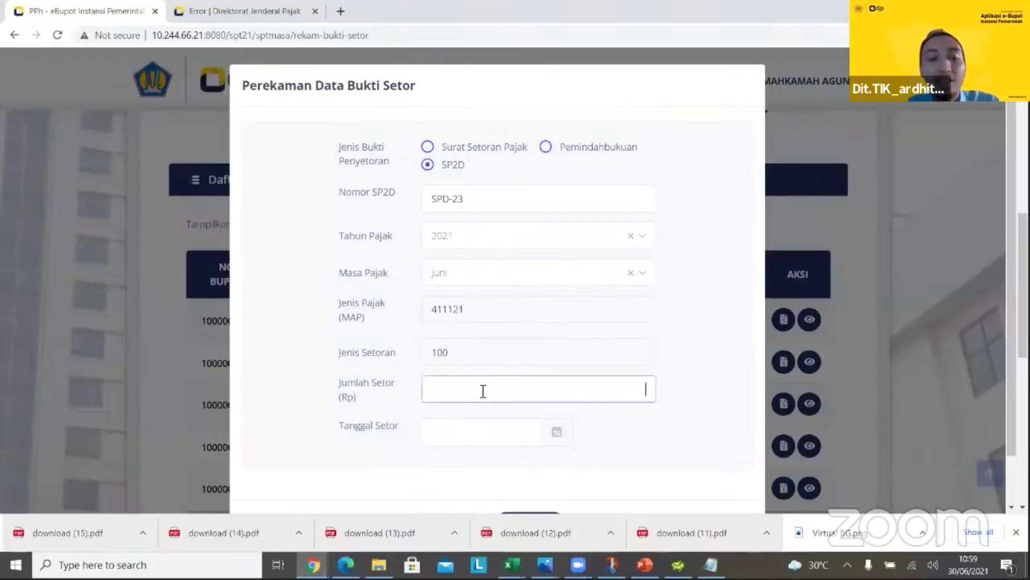
text(10.000)
key(Tab)
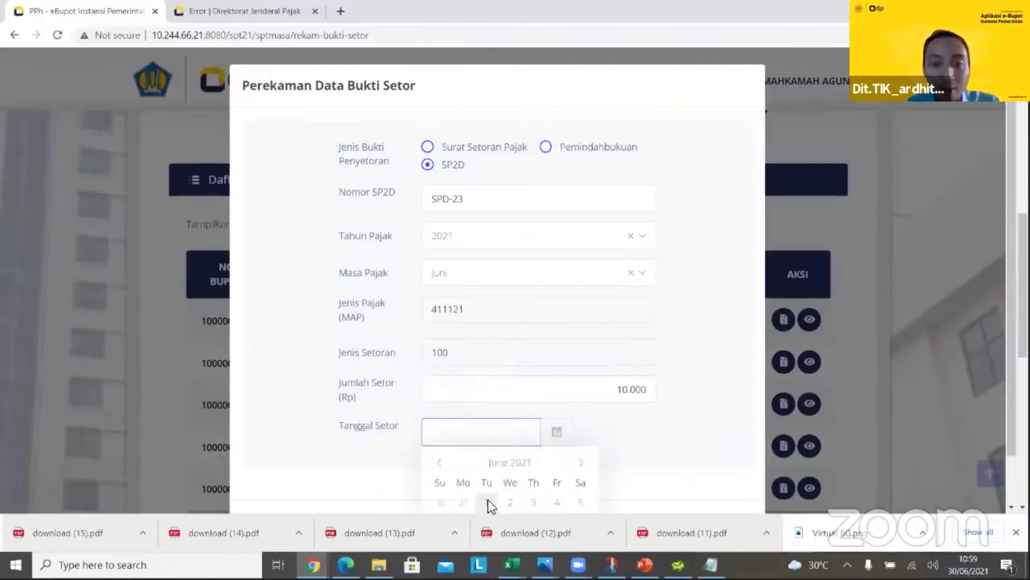
click(488, 502)
scroll(558, 363, down, 1)
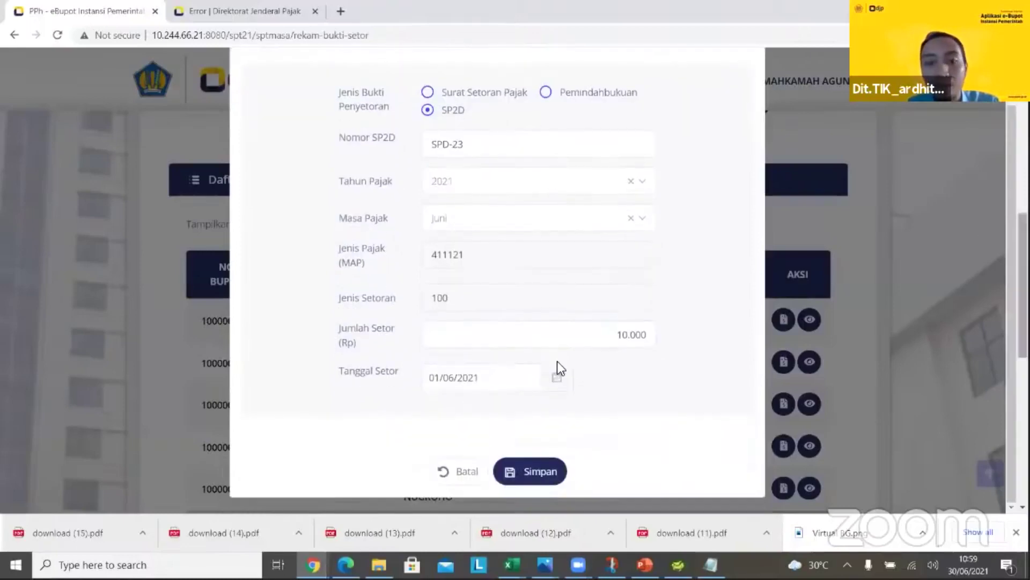
click(529, 471)
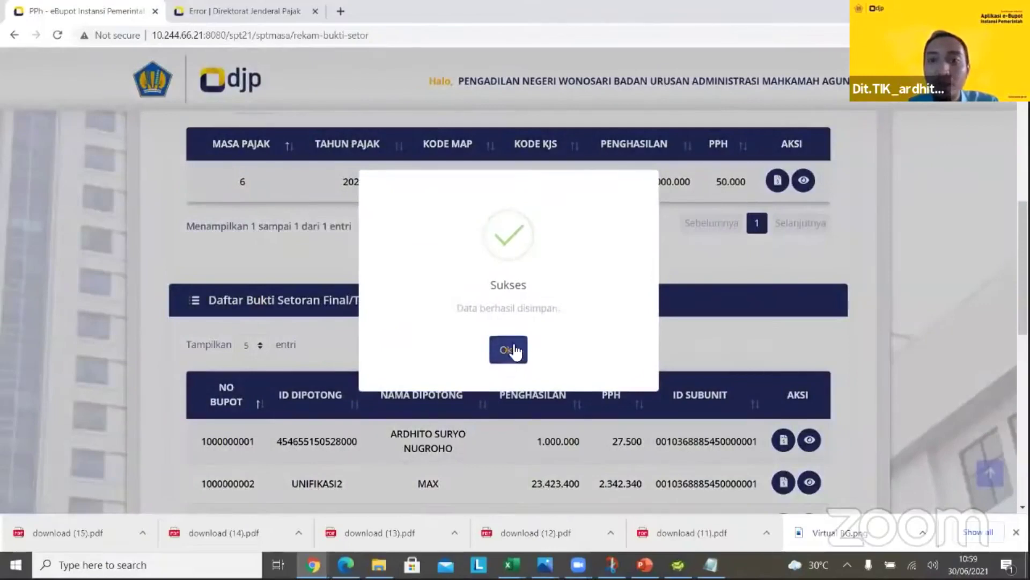
click(509, 328)
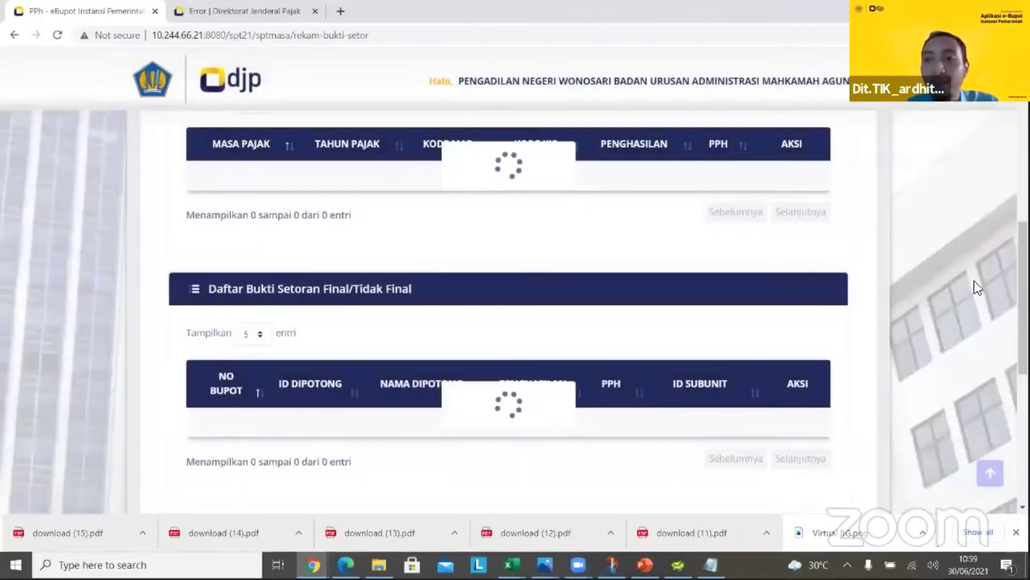
scroll(876, 250, up, 5)
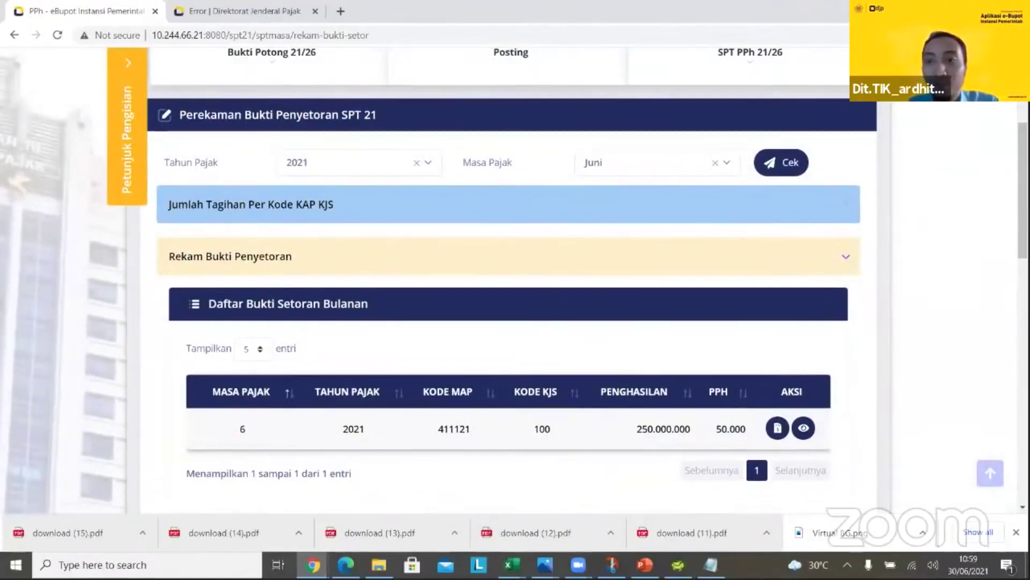
Expand Ringkasan Pembayaran: KAP 4110001 is 15.000.000 short, and KAP 4110002 is fully paid at 45.000.000
scroll(510, 279, down, 2)
scroll(510, 312, down, 6)
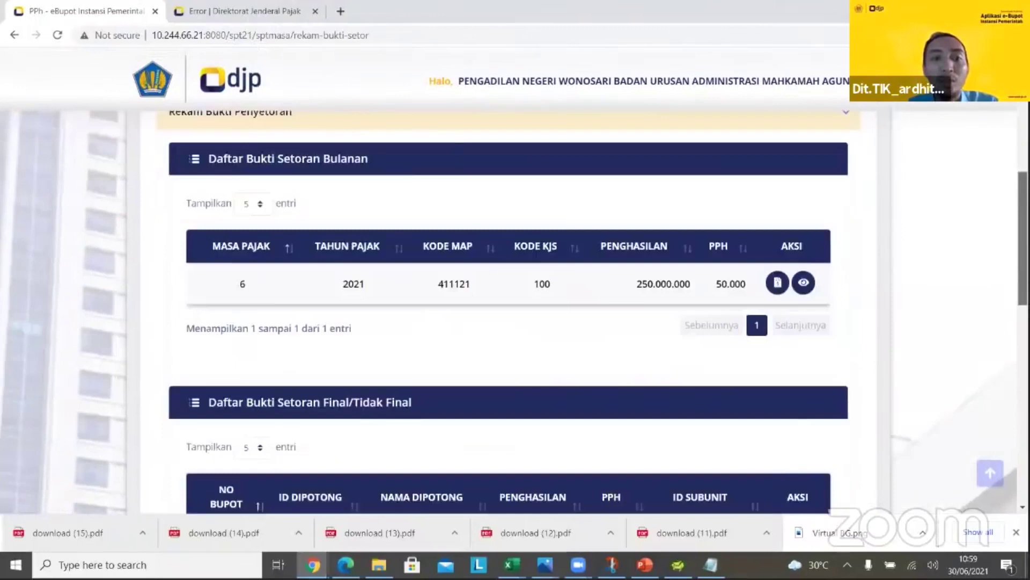
scroll(886, 410, up, 3)
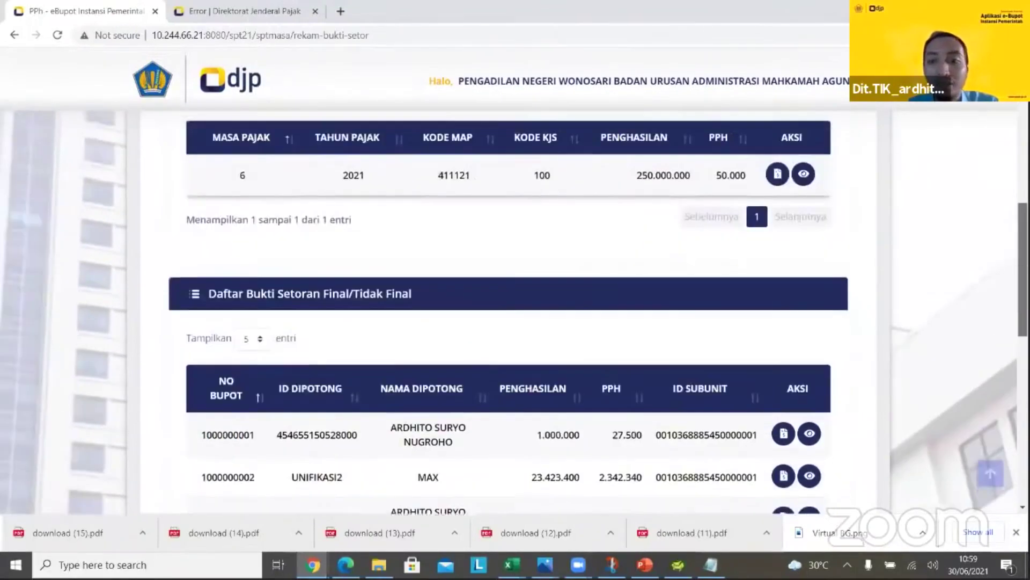
scroll(885, 410, down, 7)
click(826, 375)
scroll(827, 375, down, 5)
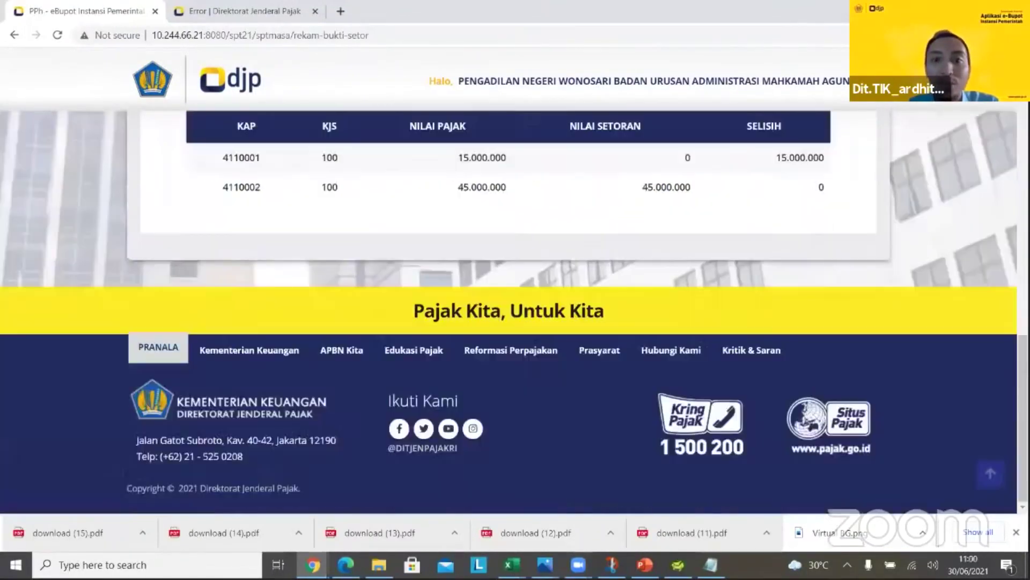
scroll(583, 324, up, 4)
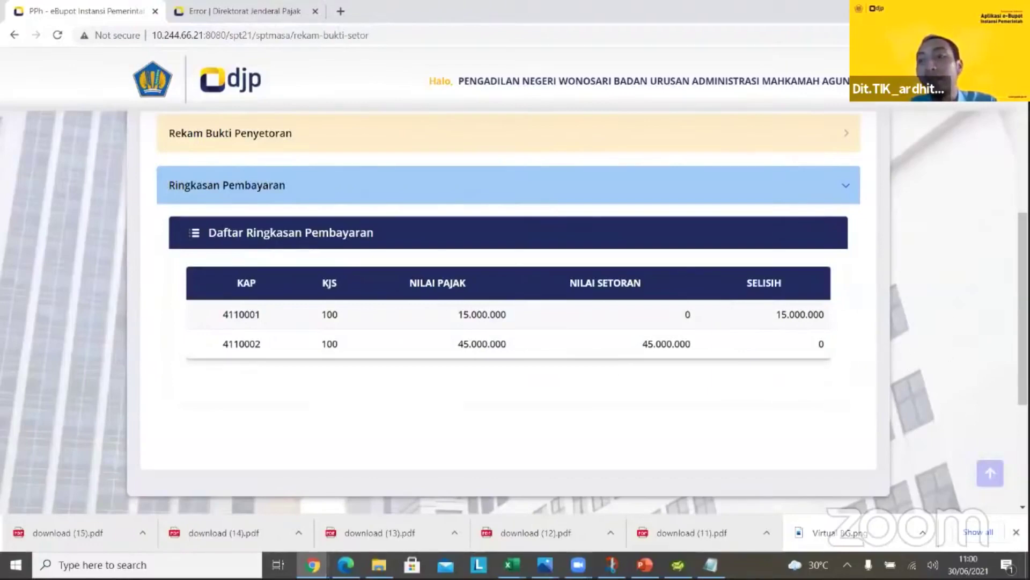
scroll(820, 244, up, 4)
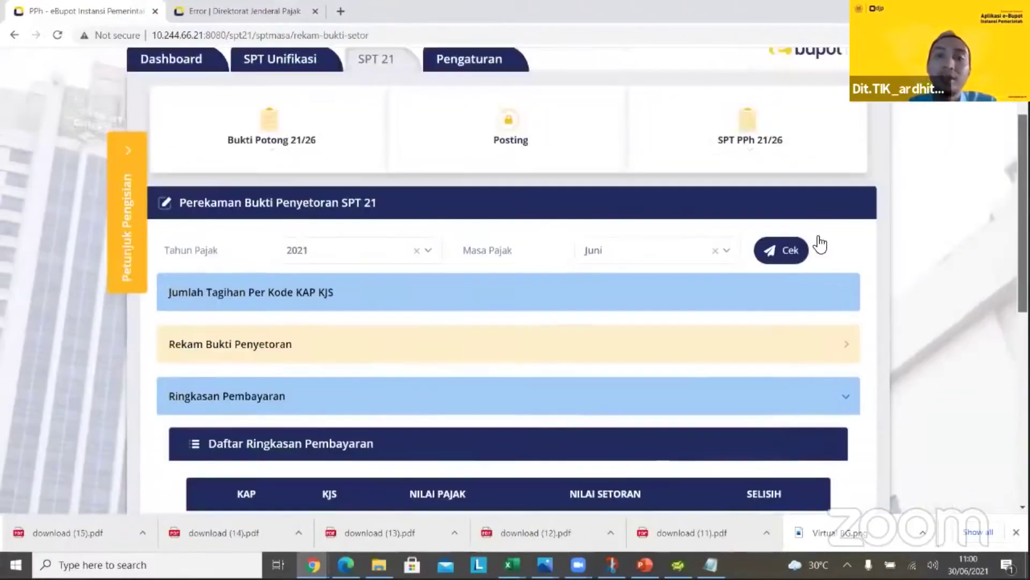
scroll(820, 244, up, 3)
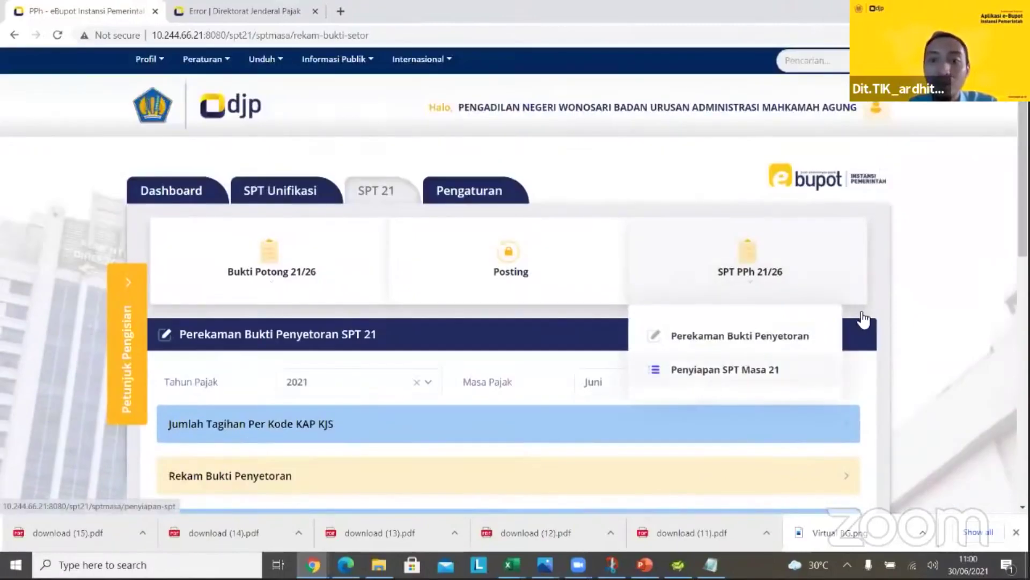
From Penyiapan SPT Masa 21, open Lengkapi SPT for the 2021/6 Draft return
click(725, 369)
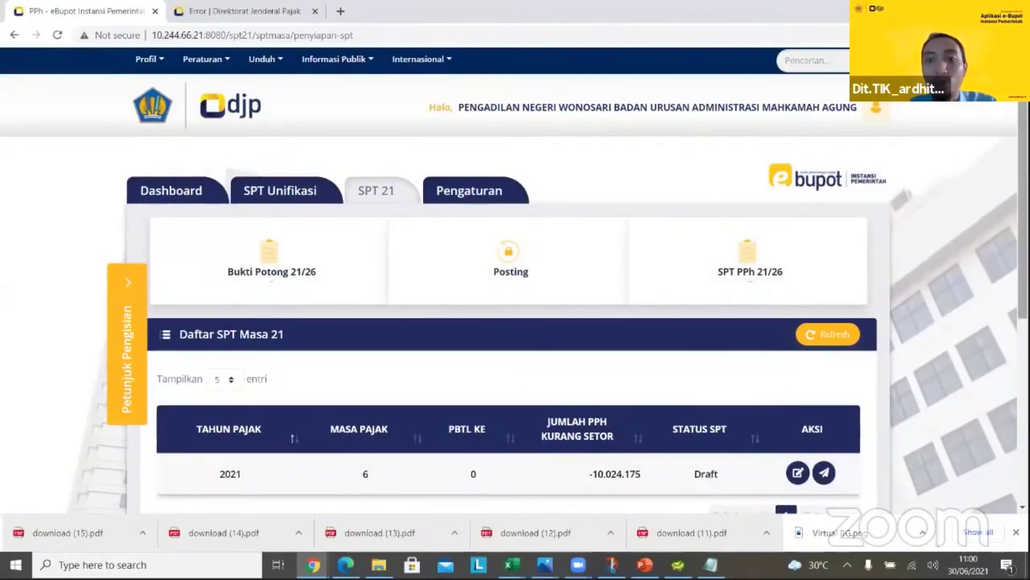
scroll(515, 279, down, 3)
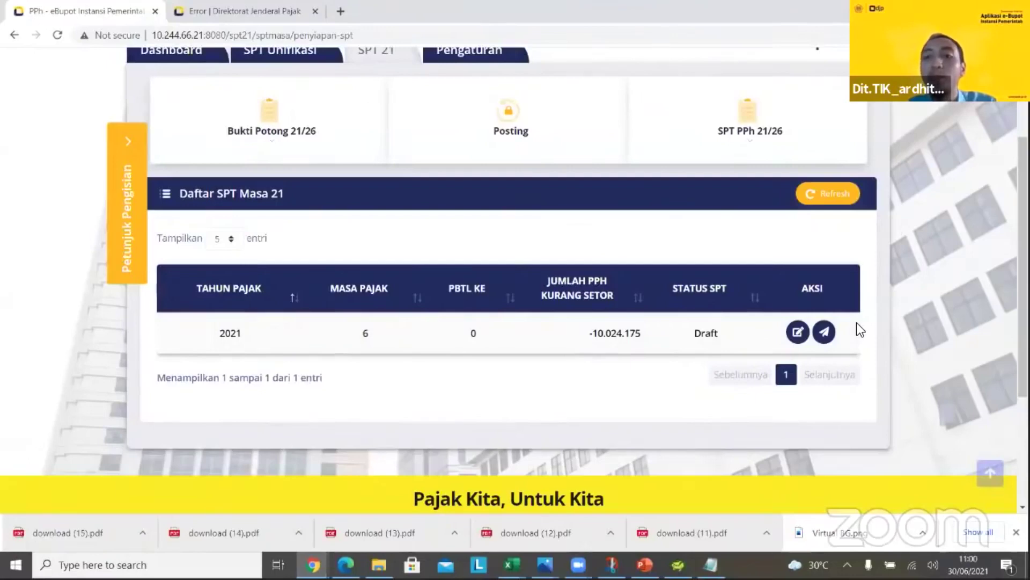
click(797, 332)
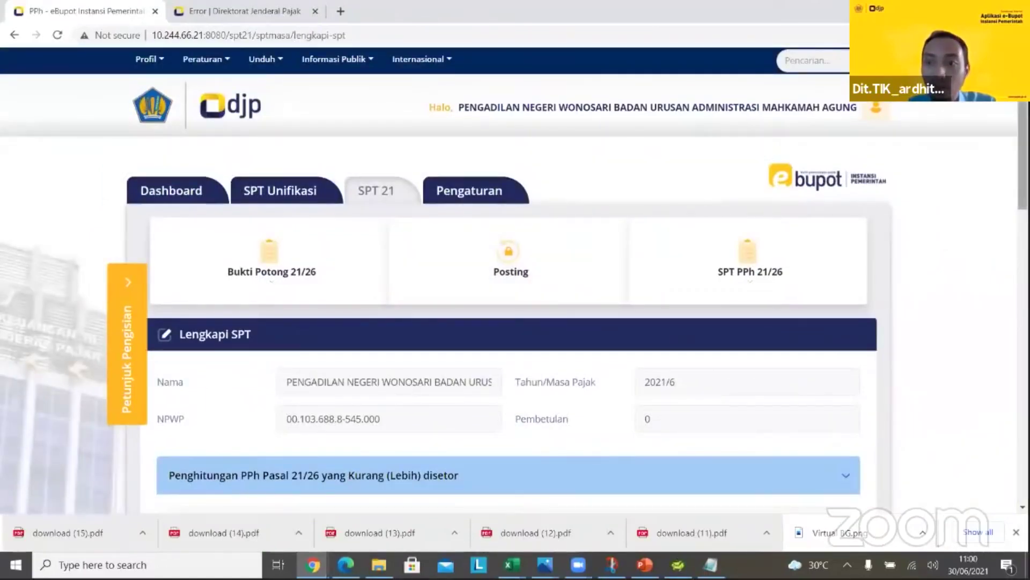
Review the calculation: 15.075.825 withheld, 25.100.000 government-borne, -10.024.175 on line 16, signer Pengurus
scroll(515, 322, down, 5)
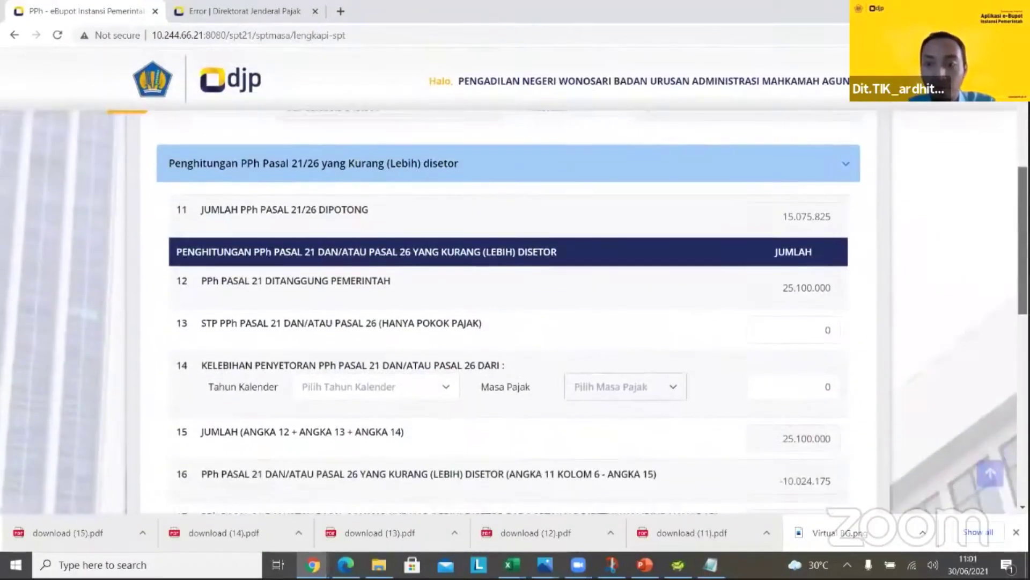
scroll(515, 311, down, 5)
scroll(515, 312, up, 2)
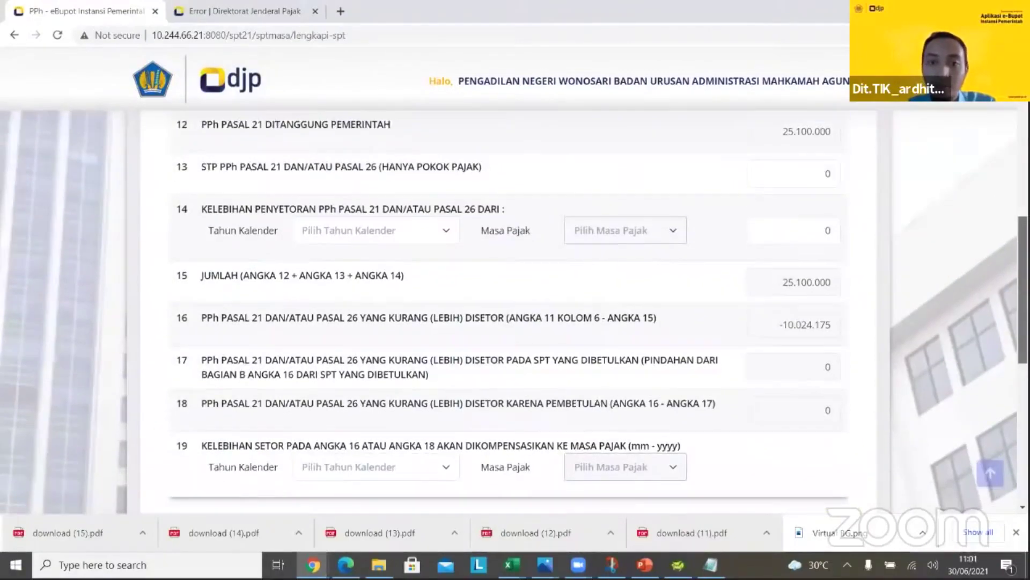
scroll(725, 350, down, 4)
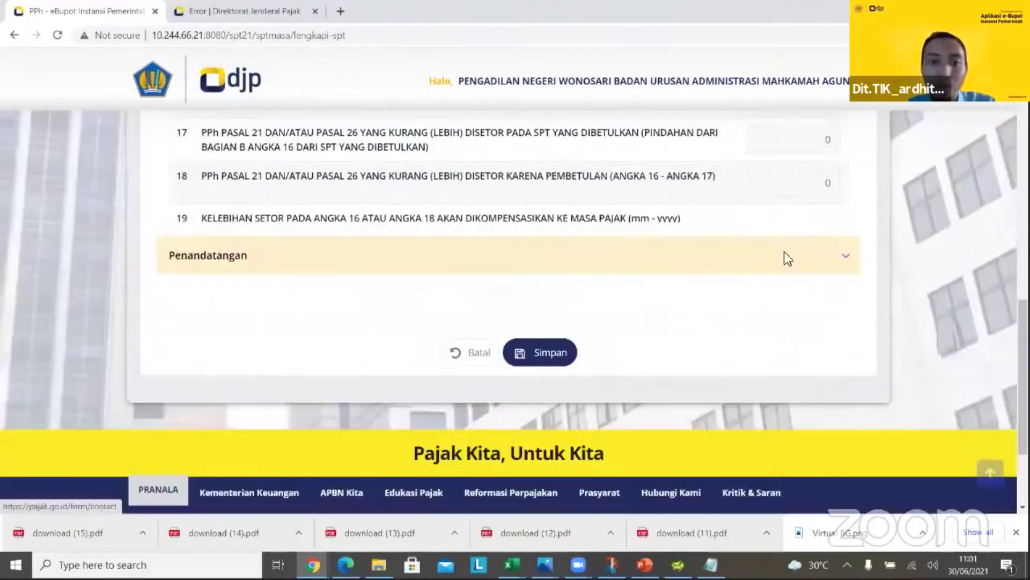
scroll(730, 225, up, 4)
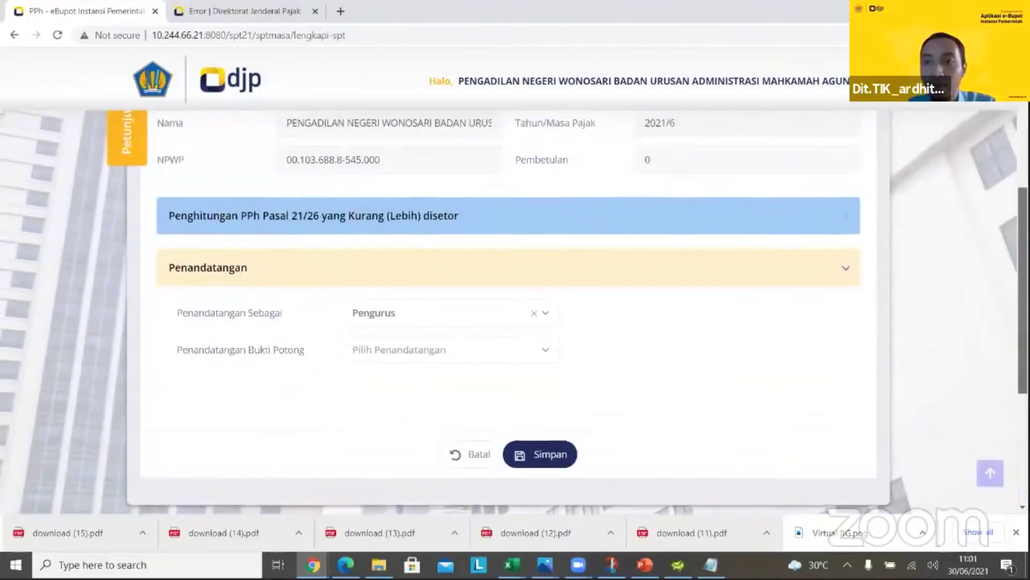
scroll(730, 268, up, 6)
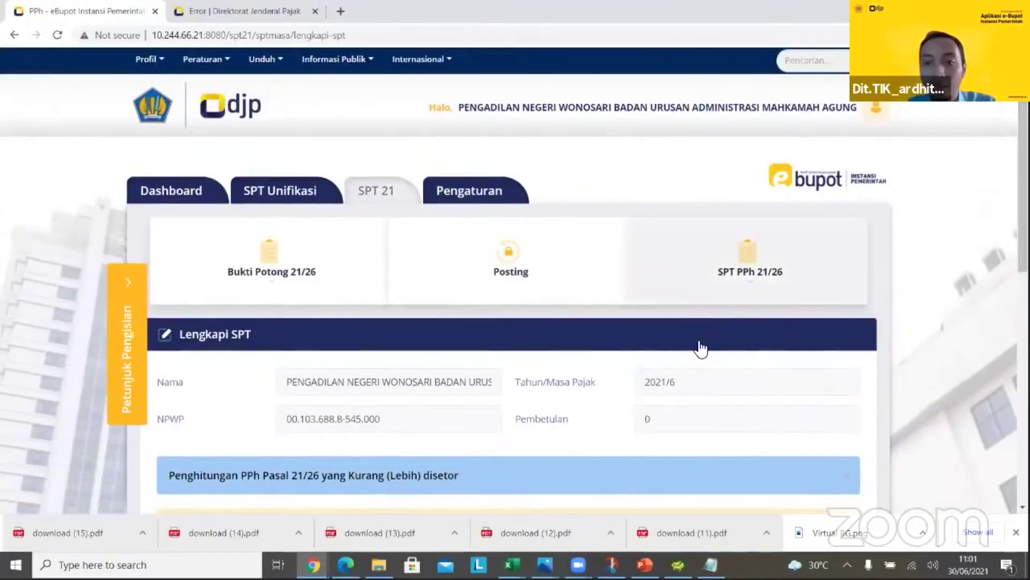
mouse_move(697, 369)
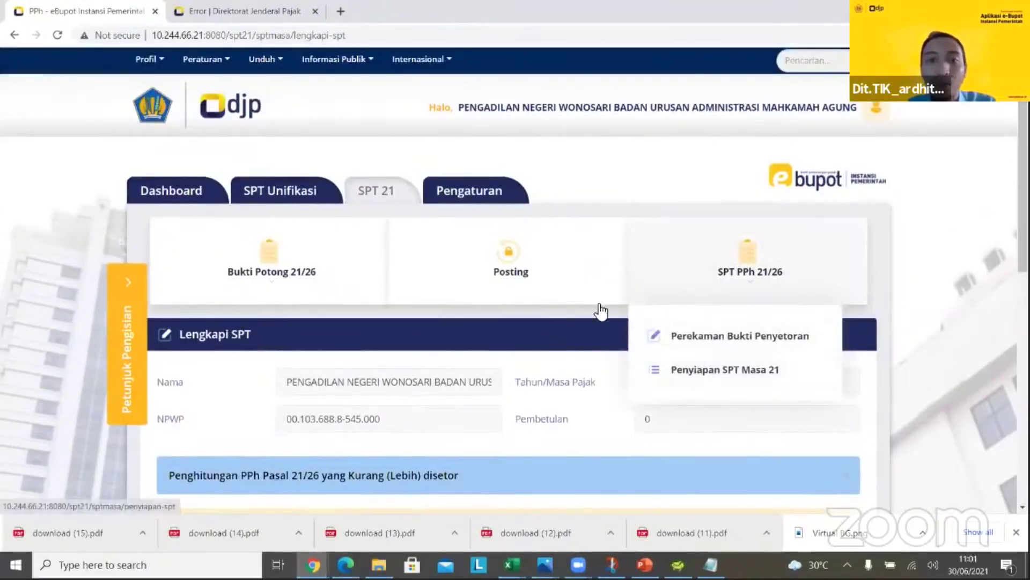
Reopen Daftar SPT Masa 21, where the June 2021 draft shows -10.024.175 kurang setor
click(694, 372)
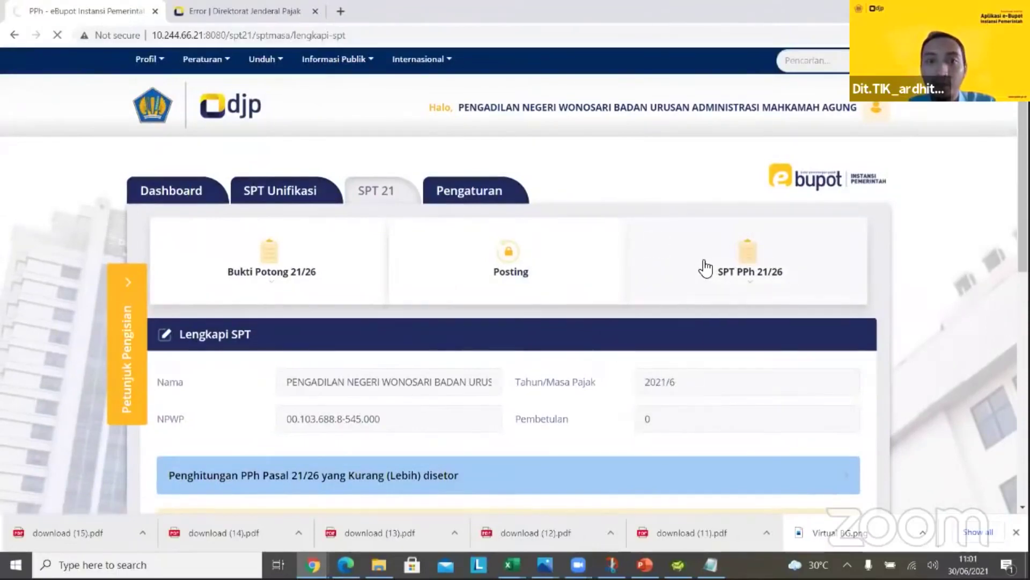
mouse_move(708, 268)
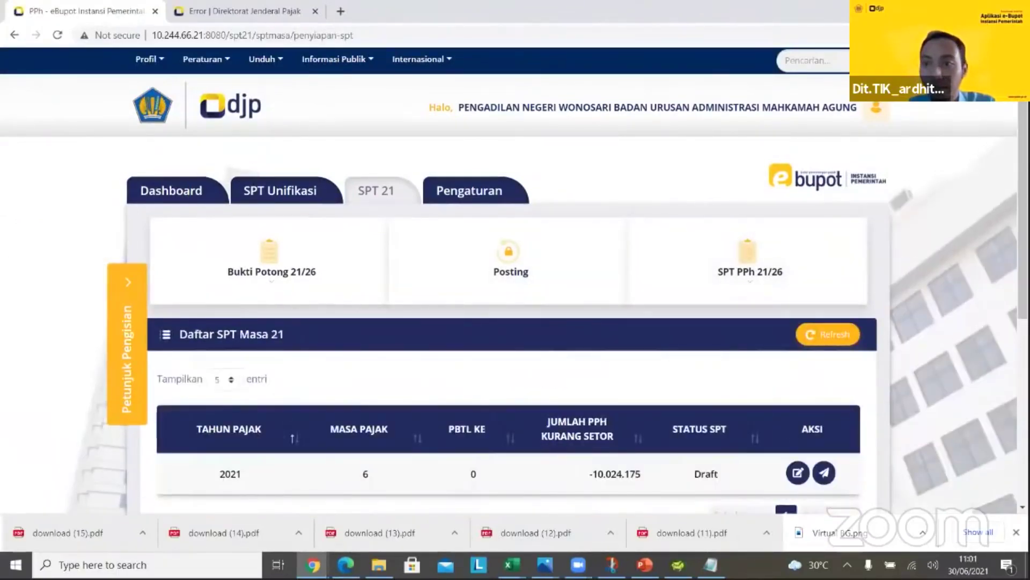
scroll(992, 326, down, 3)
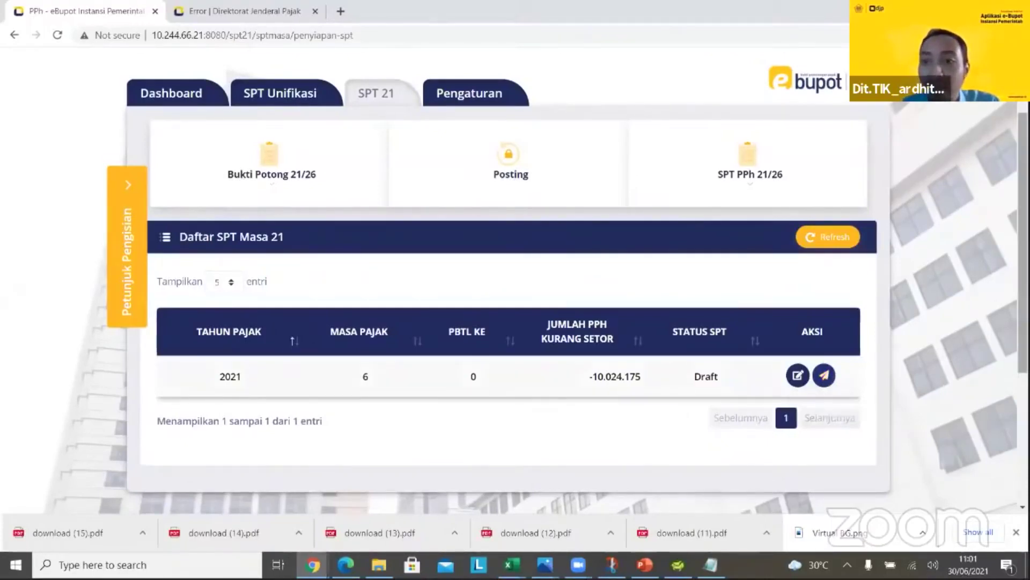
scroll(131, 230, up, 2)
View the Dashboard's SPT Masa Unifikasi and SPT 21 lists, both with no sent returns
scroll(163, 200, up, 1)
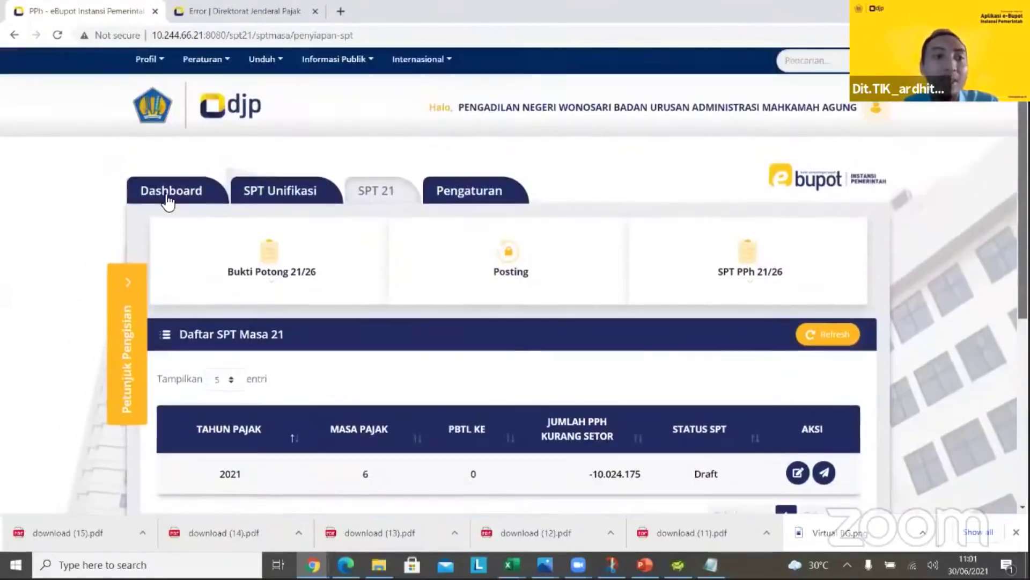
click(167, 199)
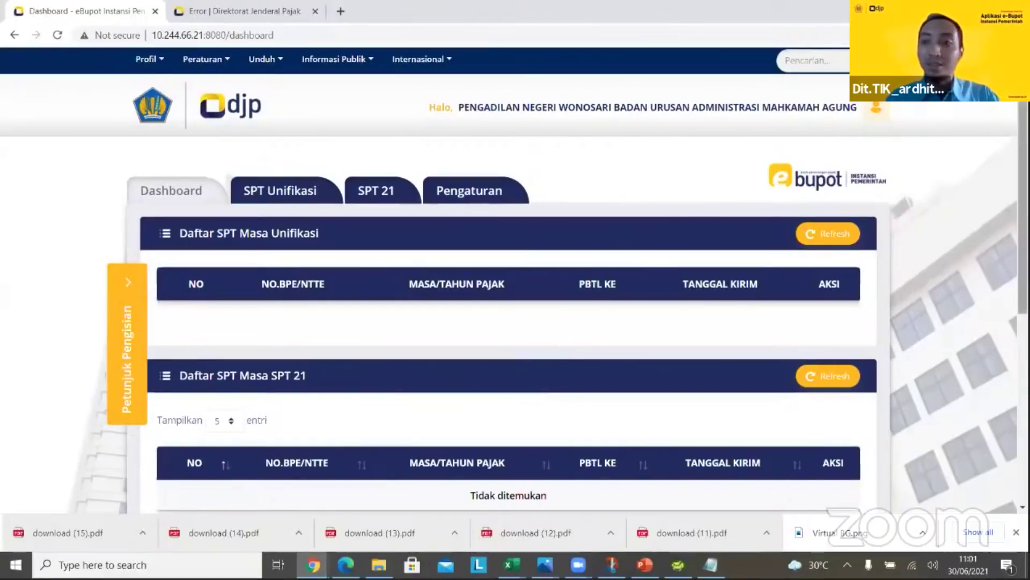
scroll(699, 205, down, 2)
scroll(700, 206, up, 1)
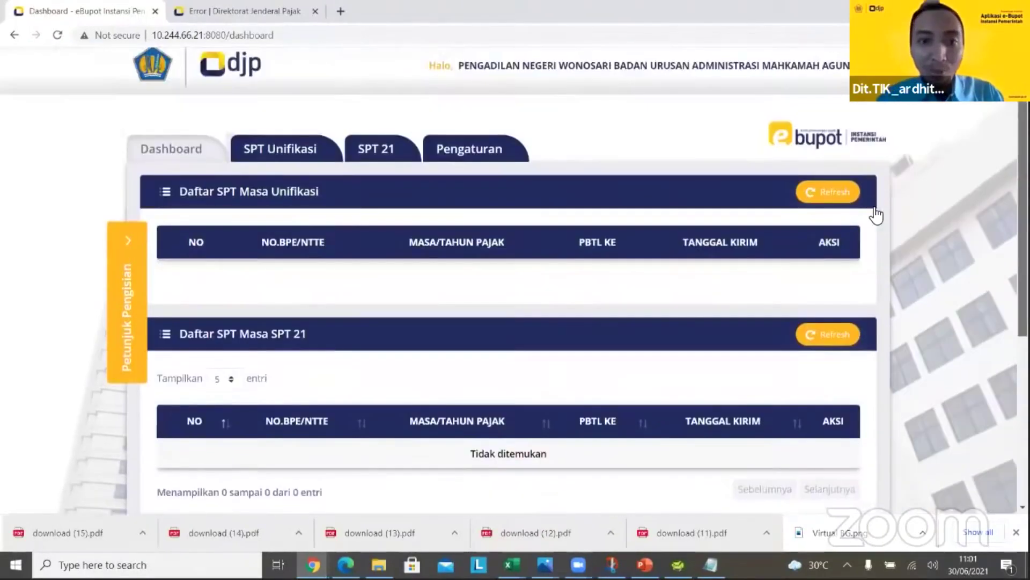